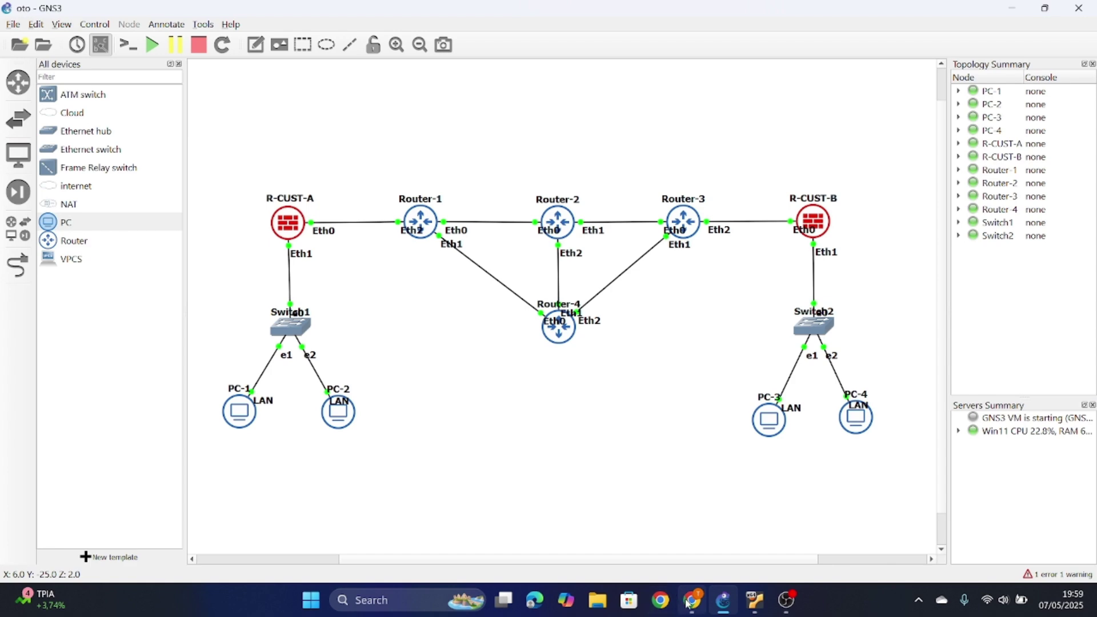
In Chrome, review the lab module's router identity commands and the IP address table for all routers and PCs.
{"action": "scroll", "coordinate": [563, 405], "scroll_direction": "down", "scroll_amount": 1}
{"action": "scroll", "coordinate": [563, 406], "scroll_direction": "down", "scroll_amount": 5}
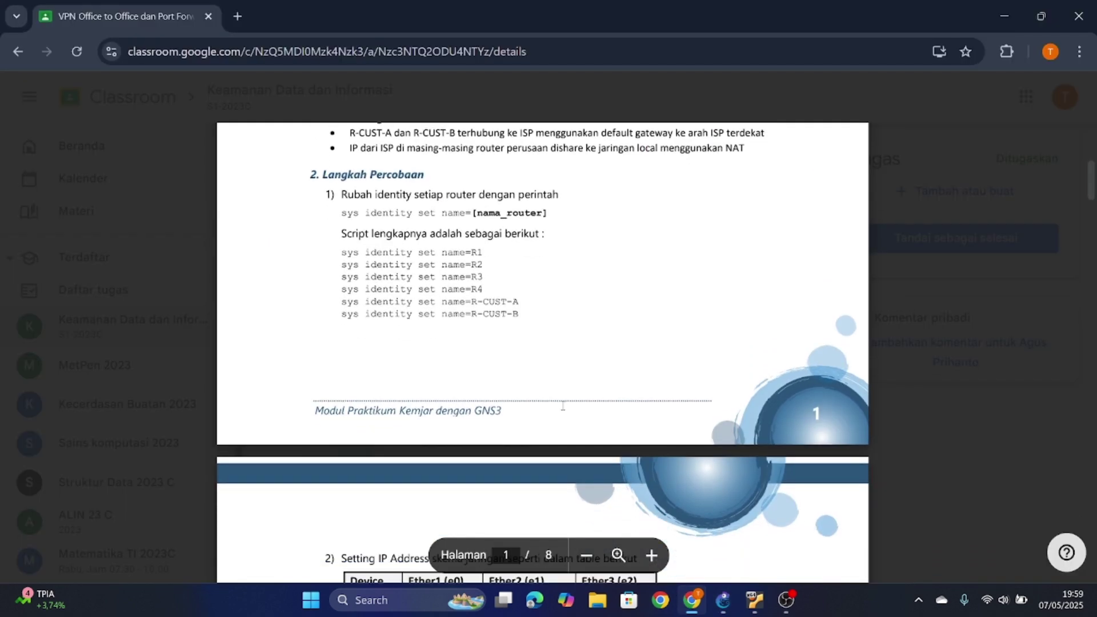
{"action": "scroll", "coordinate": [563, 406], "scroll_direction": "down", "scroll_amount": 3}
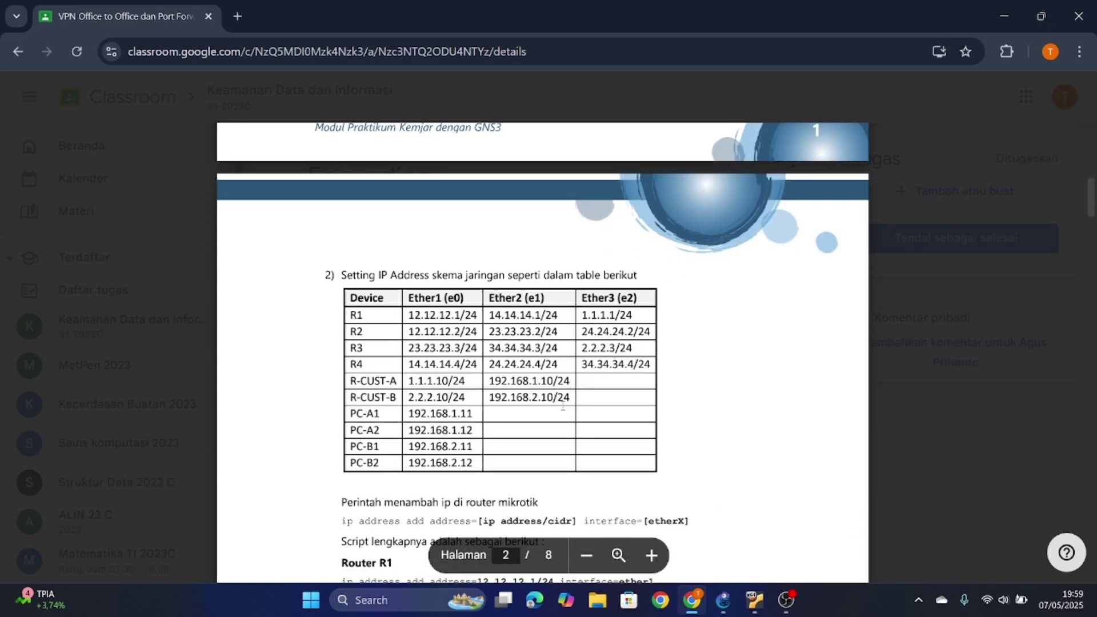
{"action": "scroll", "coordinate": [563, 406], "scroll_direction": "down", "scroll_amount": 1}
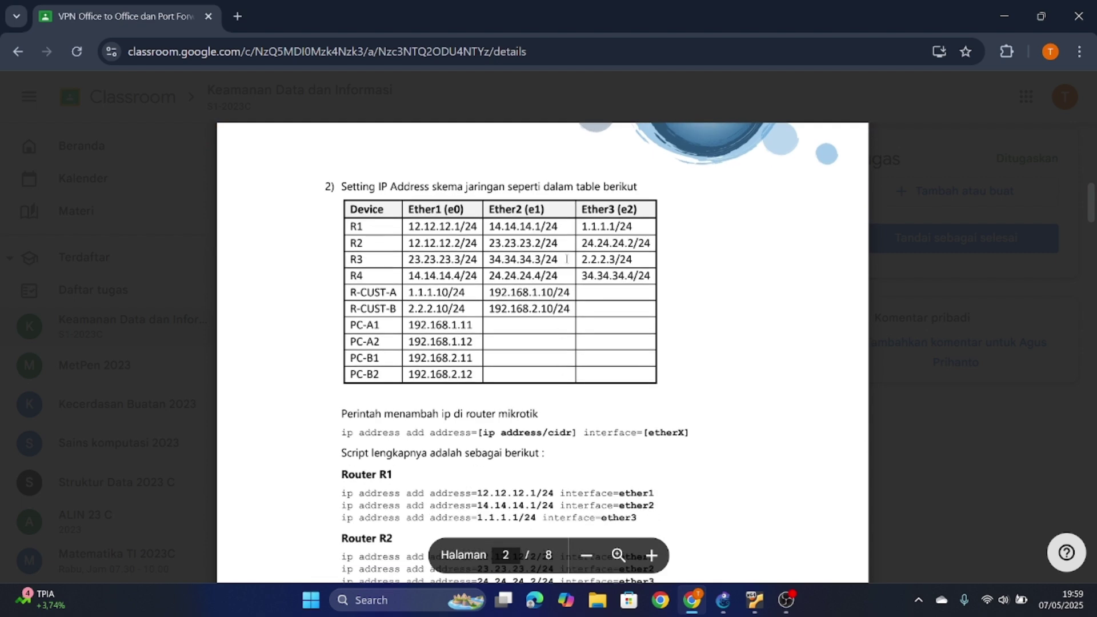
{"action": "scroll", "coordinate": [522, 322], "scroll_direction": "down", "scroll_amount": 1}
{"action": "scroll", "coordinate": [521, 321], "scroll_direction": "up", "scroll_amount": 1}
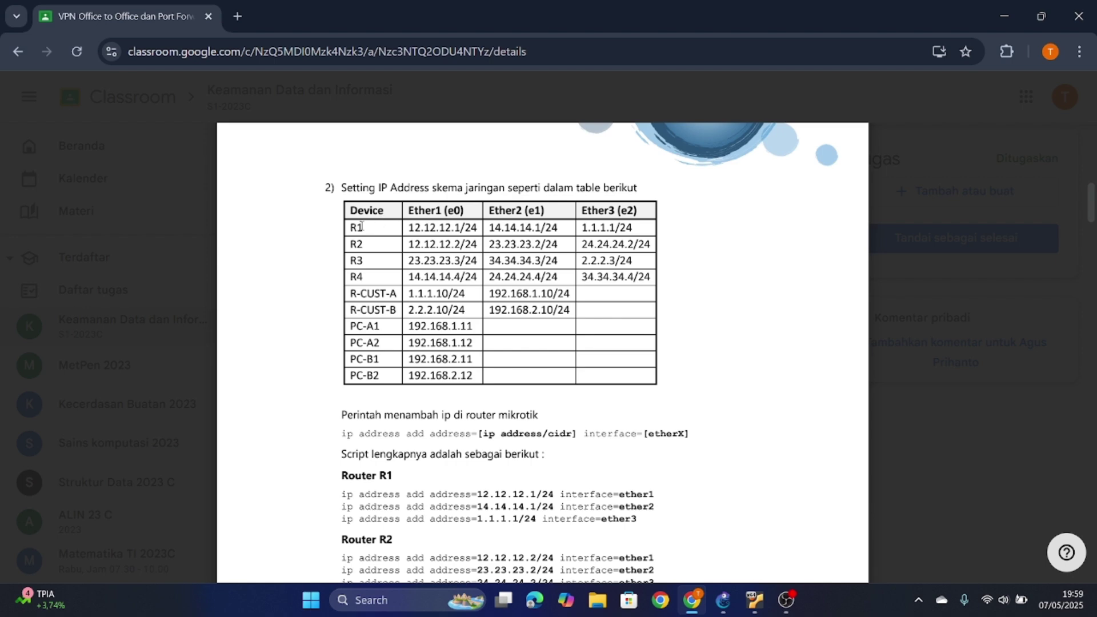
Examine the IP addresses and OSPF networks in the Router-1 and Router-2 VirtualBox consoles against the module's address table.
{"action": "mouse_move", "coordinate": [755, 600]}
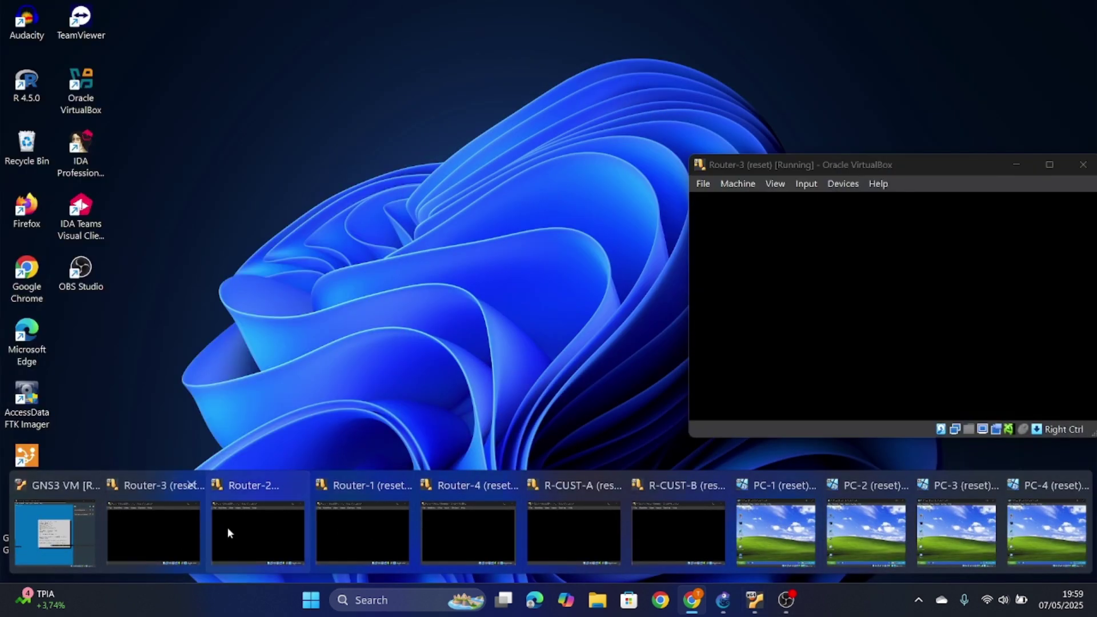
{"action": "left_click", "coordinate": [347, 537]}
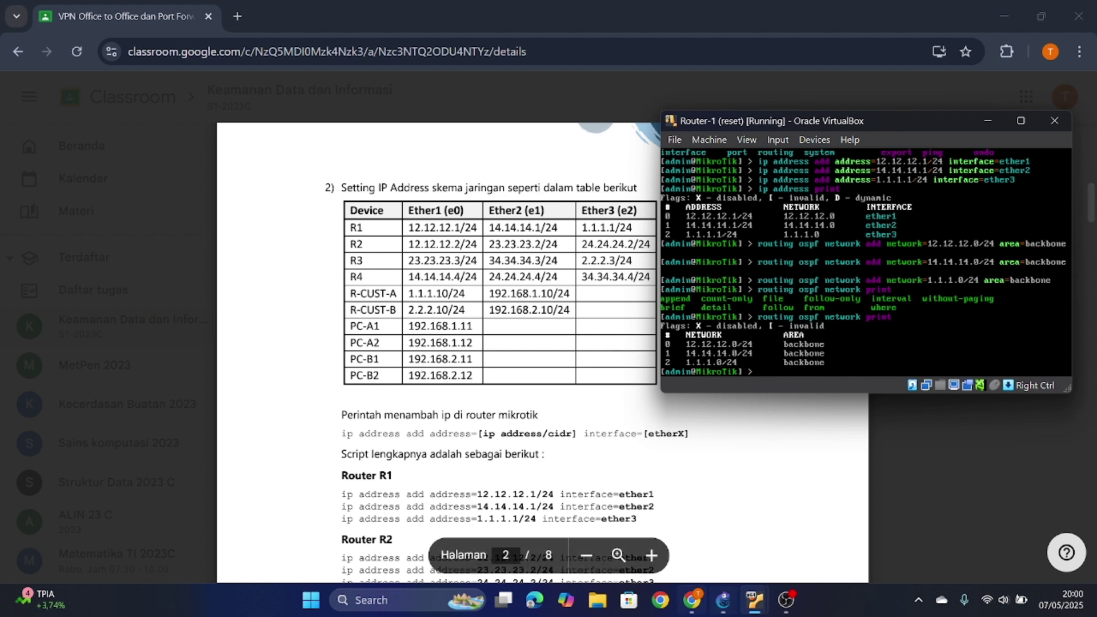
{"action": "mouse_move", "coordinate": [754, 600]}
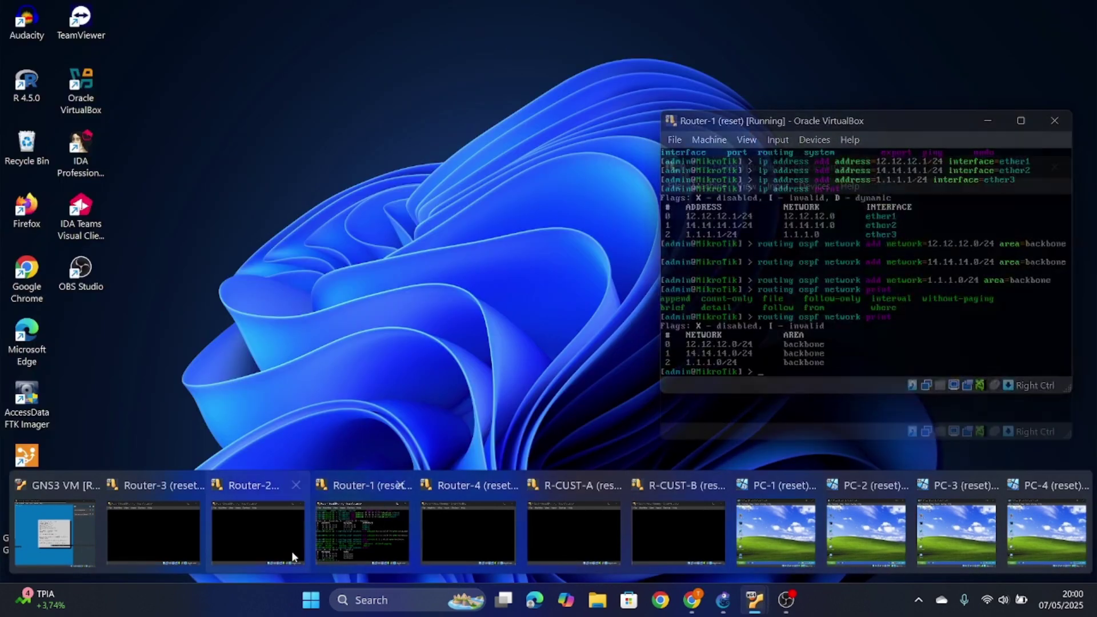
{"action": "left_click", "coordinate": [292, 552]}
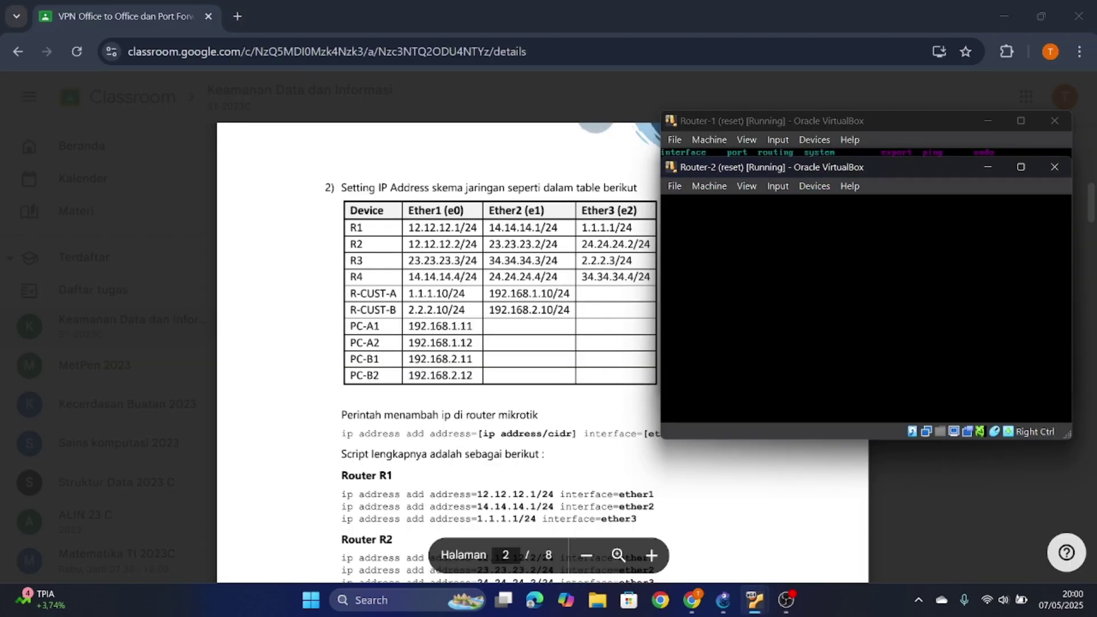
{"action": "key", "text": "Control_R"}
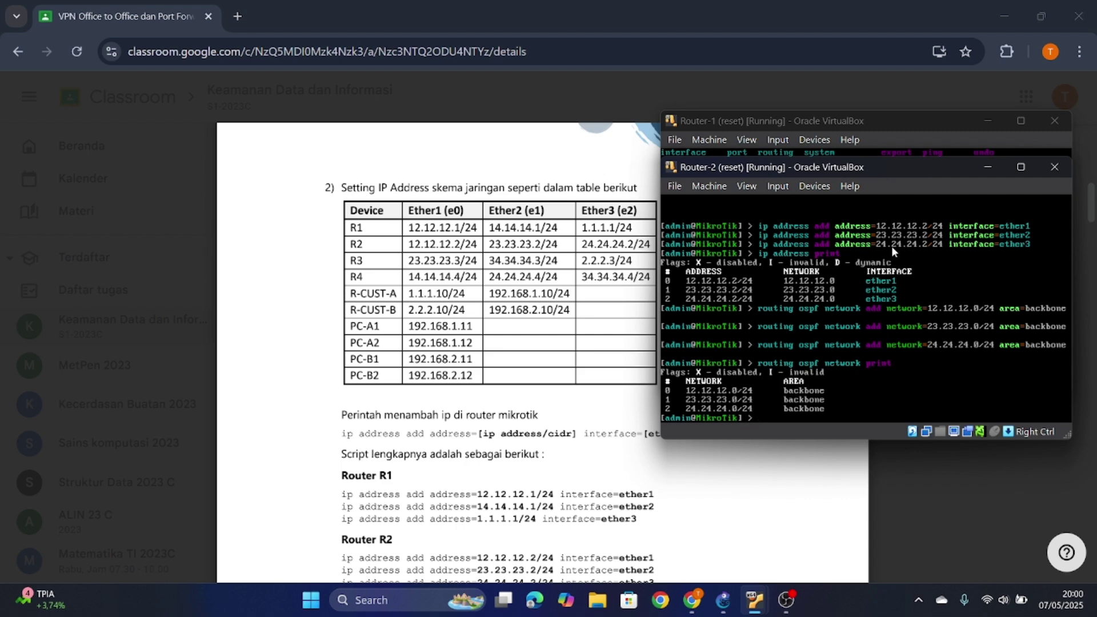
Examine the interface addresses and OSPF networks in the Router-3 and Router-4 consoles against the module's address table.
{"action": "mouse_move", "coordinate": [755, 601]}
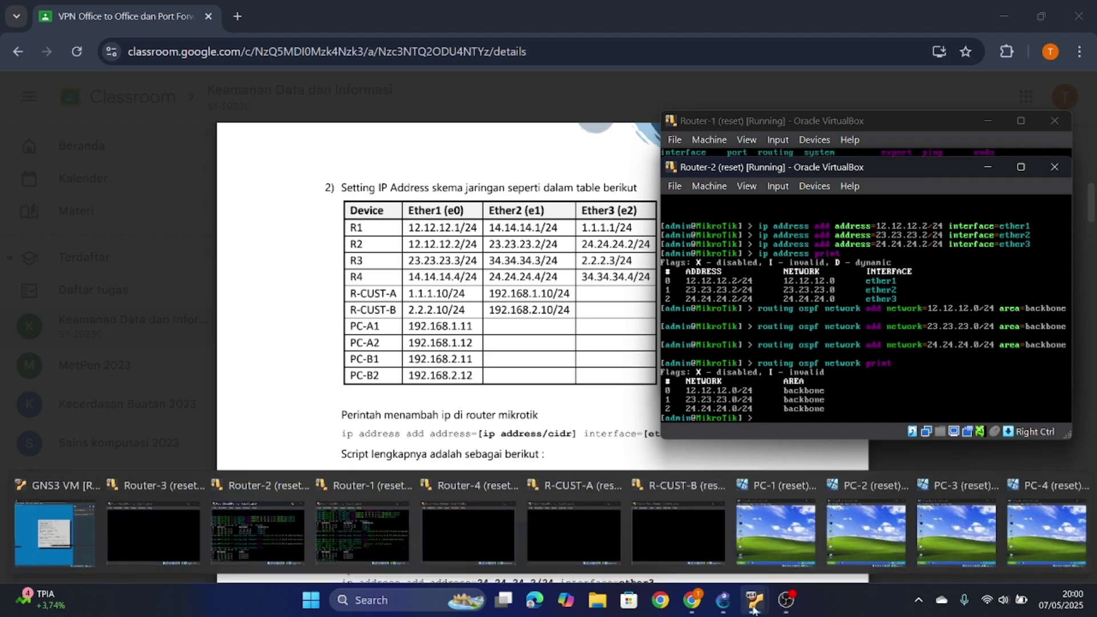
{"action": "left_click", "coordinate": [128, 529]}
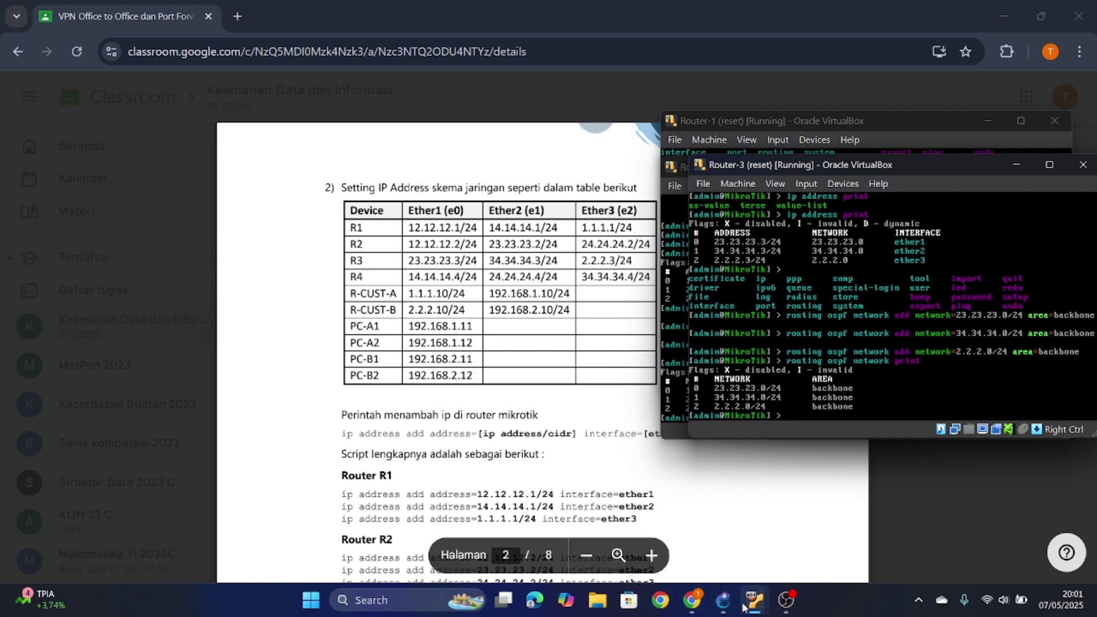
{"action": "mouse_move", "coordinate": [752, 608]}
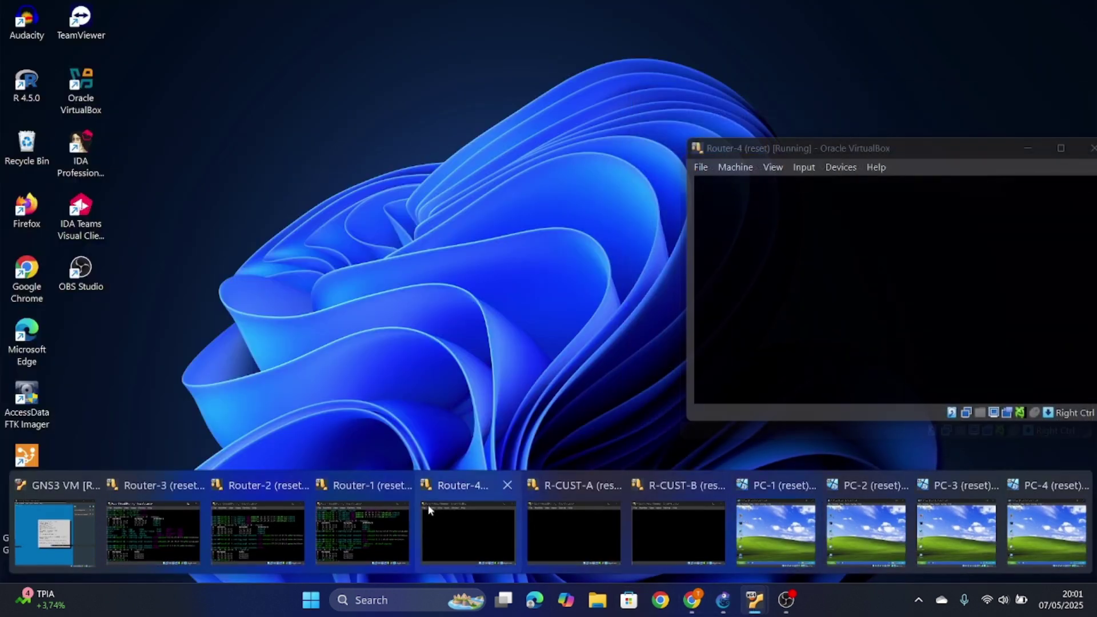
{"action": "left_click", "coordinate": [434, 514]}
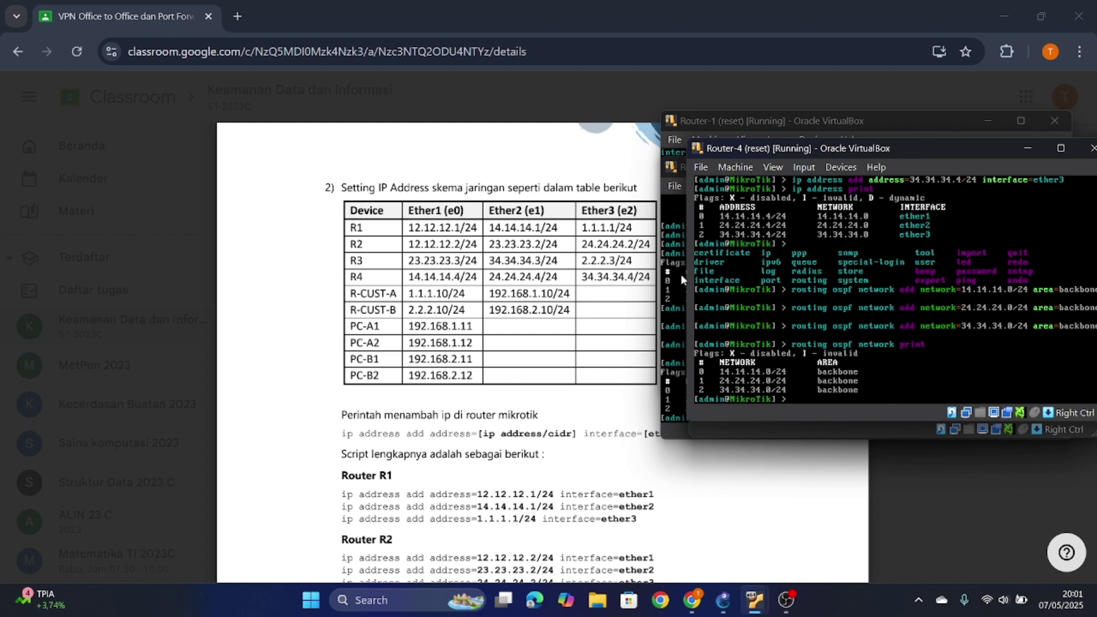
{"action": "scroll", "coordinate": [462, 360], "scroll_direction": "down", "scroll_amount": 1}
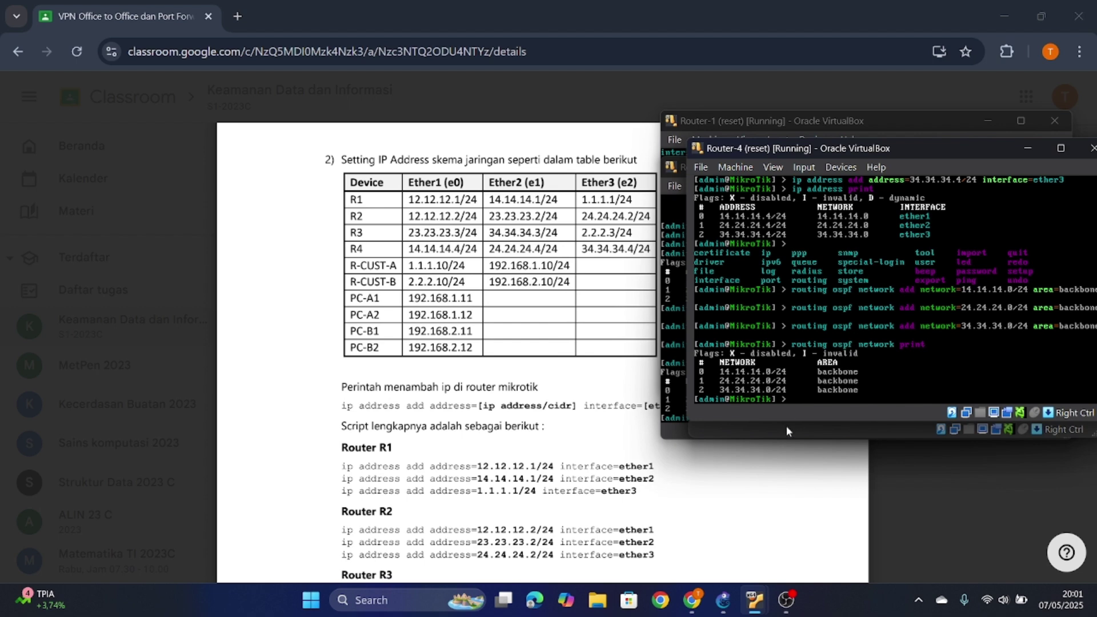
Check the ether1 and ether2 IP addresses in the R-CUST-A and R-CUST-B consoles.
{"action": "mouse_move", "coordinate": [752, 604]}
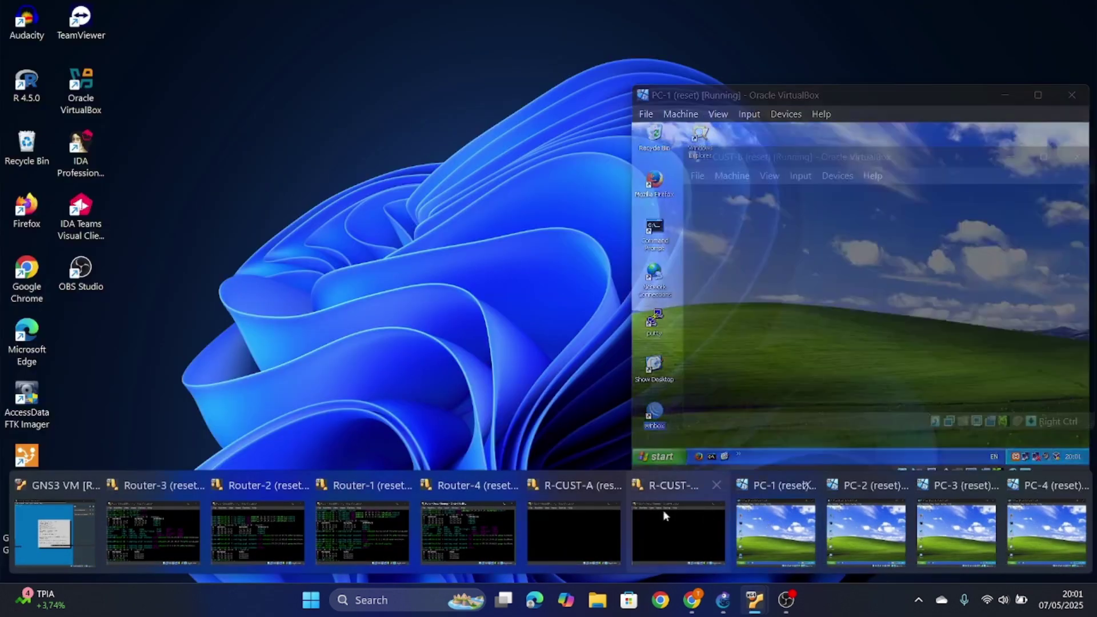
{"action": "left_click", "coordinate": [588, 512]}
{"action": "left_click", "coordinate": [791, 309]}
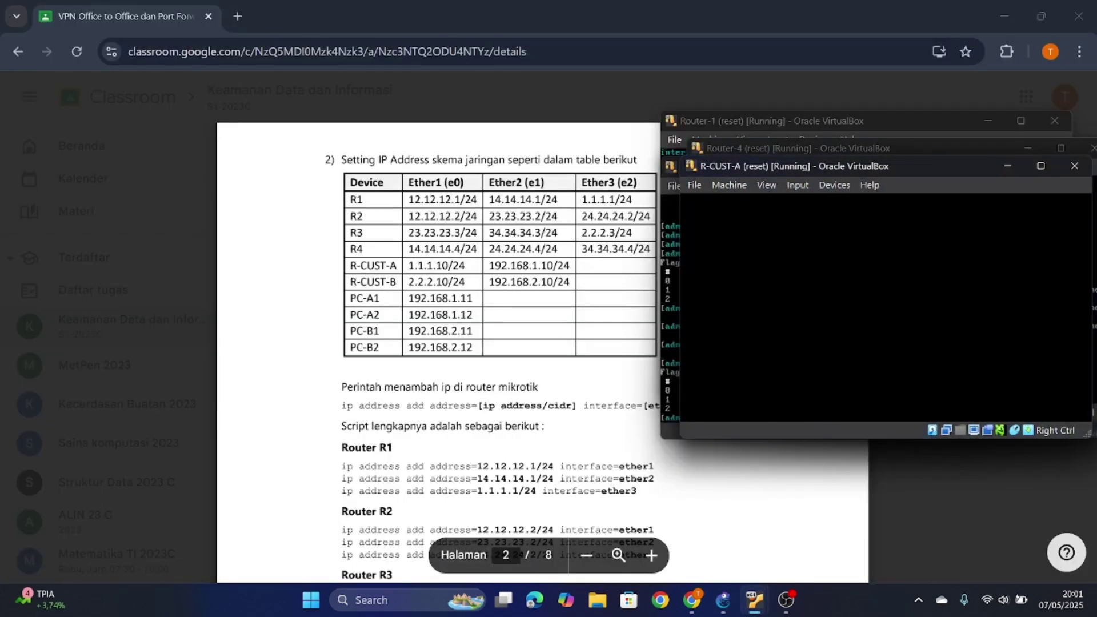
{"action": "key", "text": "BackSpace"}
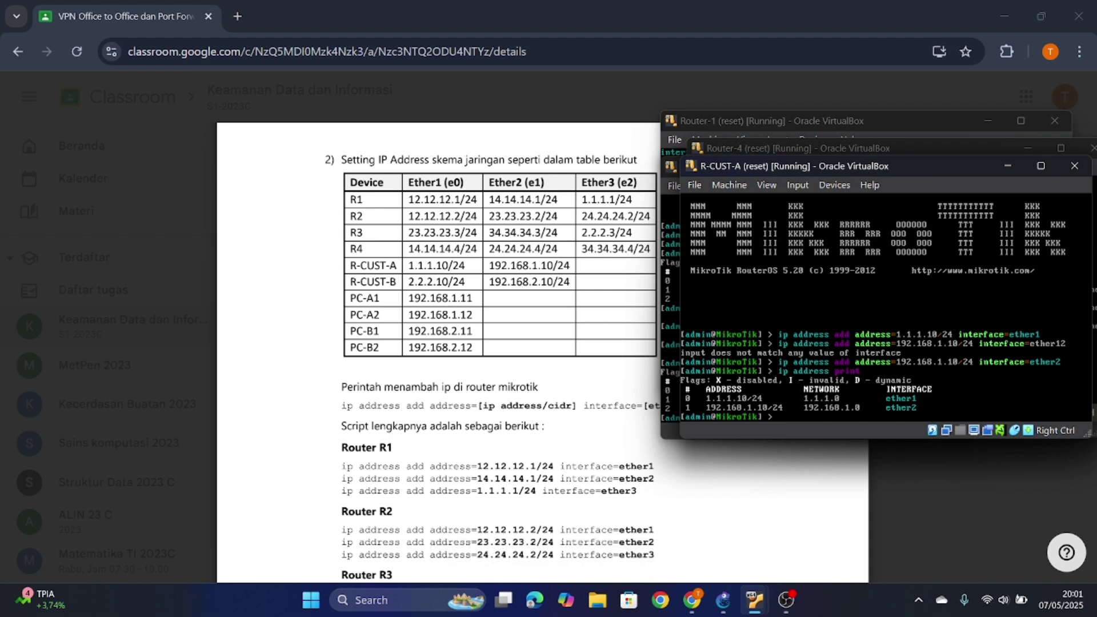
{"action": "key", "text": "Control_R"}
{"action": "mouse_move", "coordinate": [725, 610]}
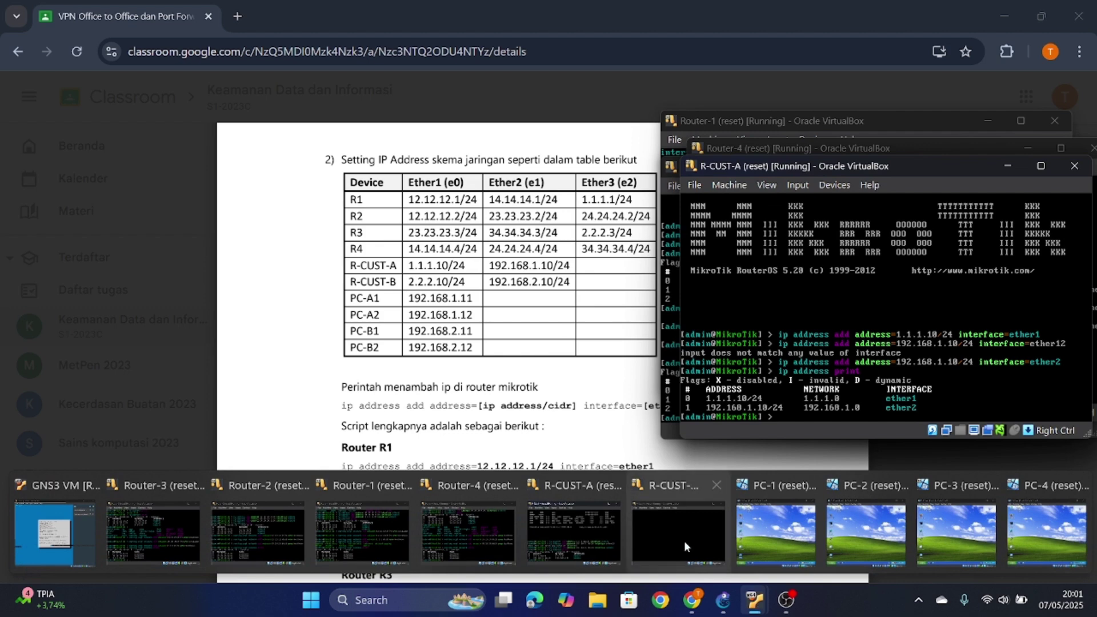
{"action": "left_click", "coordinate": [657, 526]}
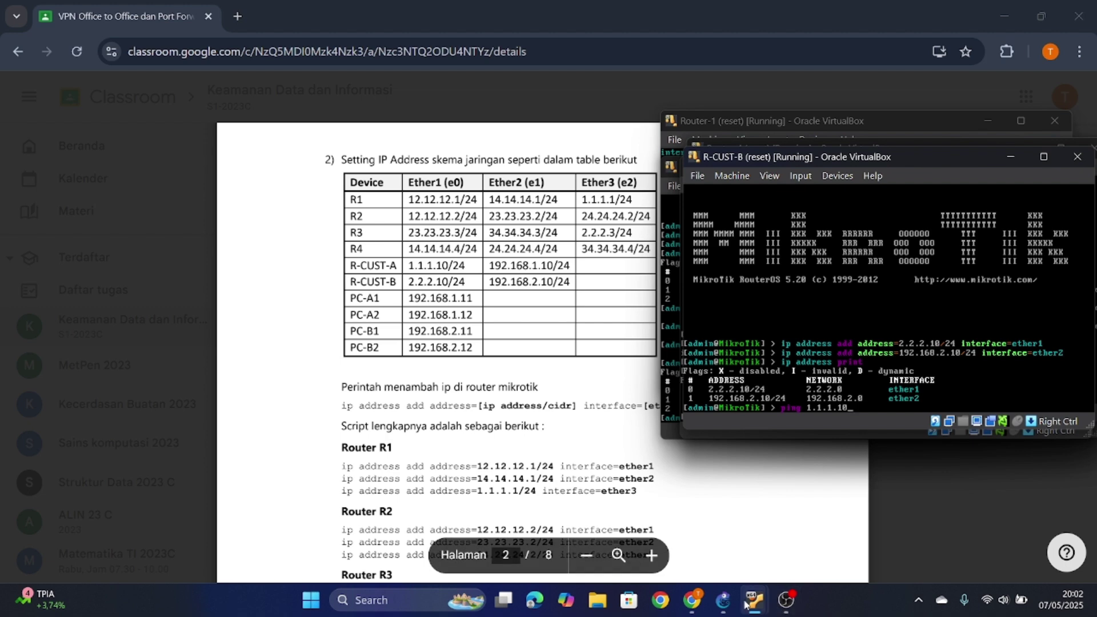
Open the TCP/IP properties of PC-1's connected Local Area Connection to check its IP address, subnet mask and gateway.
{"action": "mouse_move", "coordinate": [765, 607]}
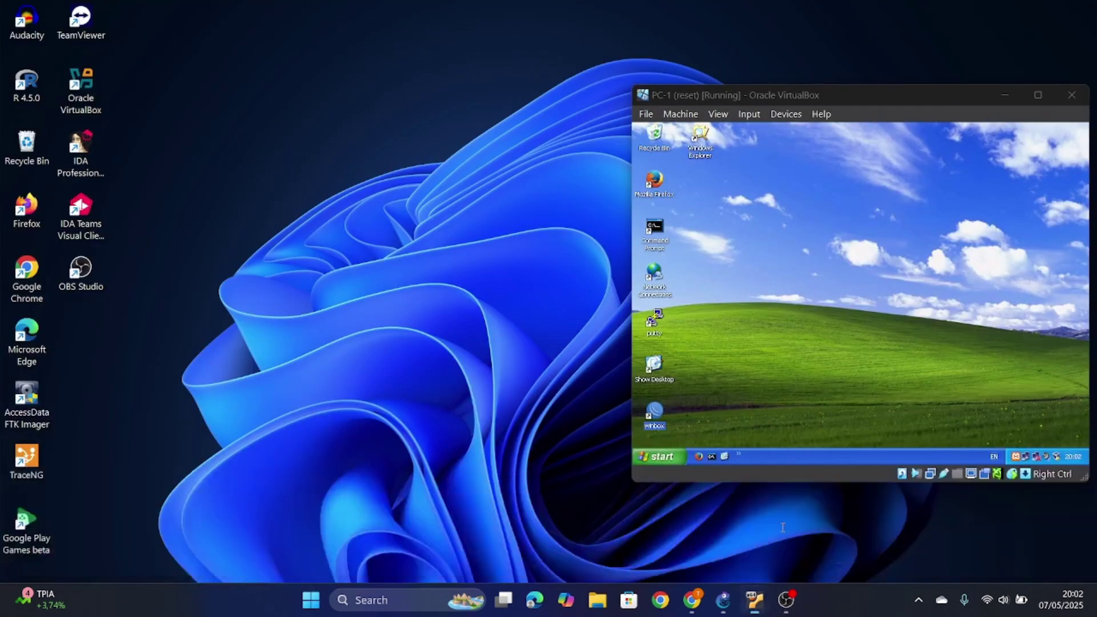
{"action": "left_click", "coordinate": [776, 534]}
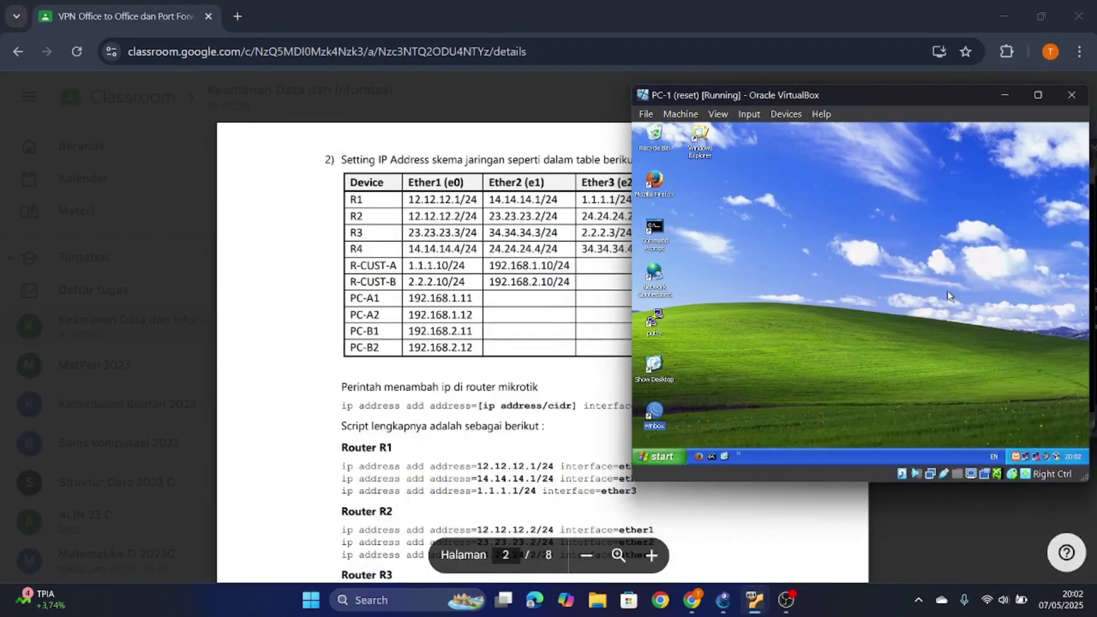
{"action": "left_click", "coordinate": [637, 281]}
{"action": "double_click", "coordinate": [649, 281]}
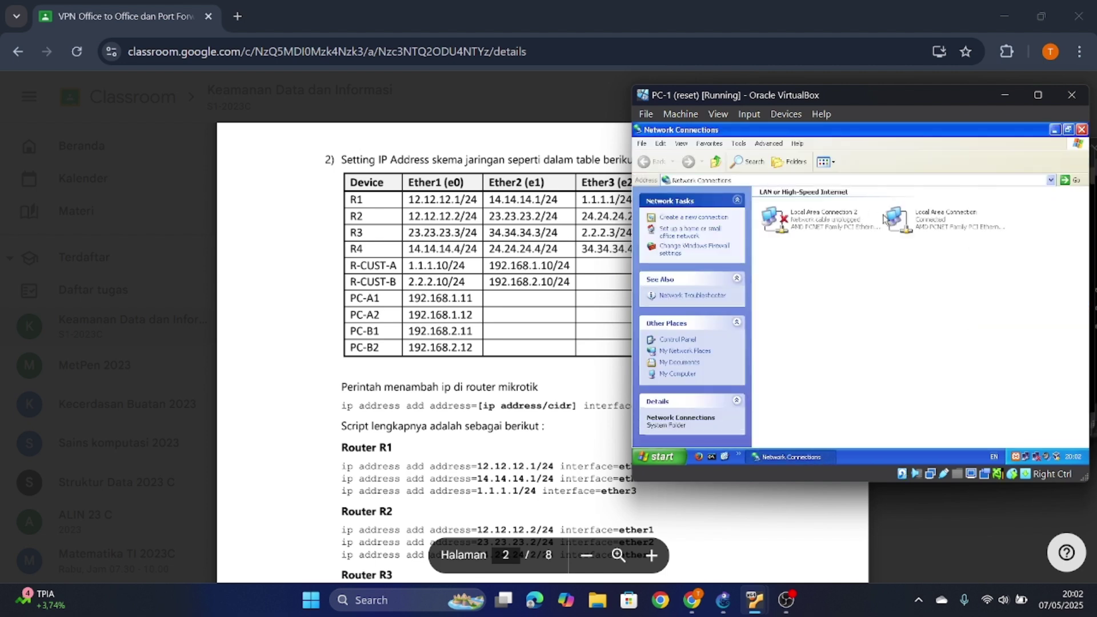
{"action": "left_click", "coordinate": [899, 219]}
{"action": "double_click", "coordinate": [900, 219]}
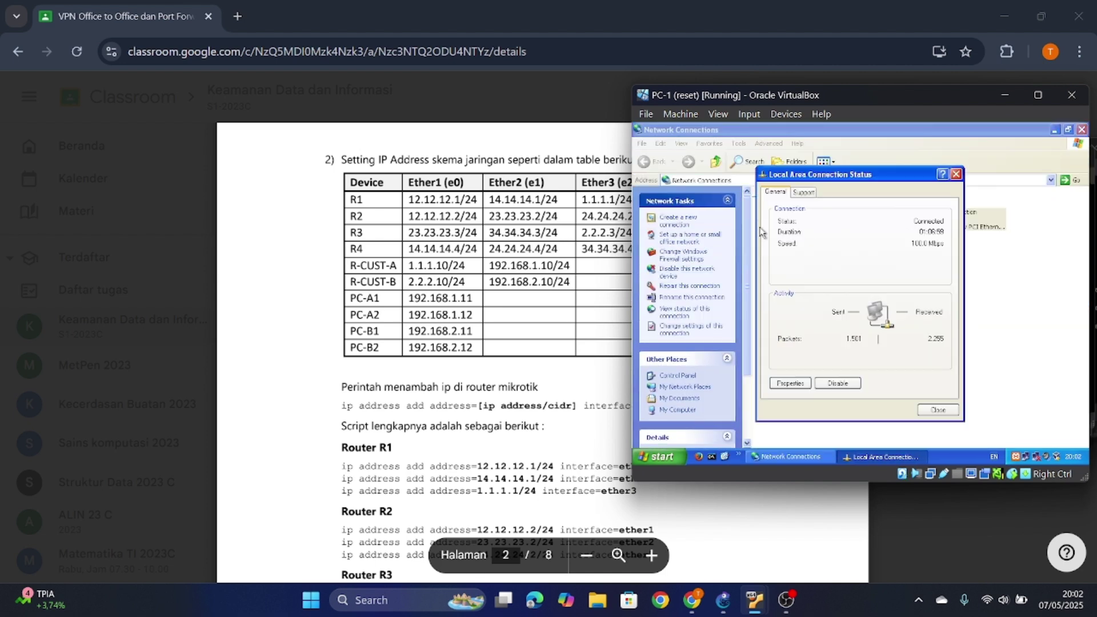
{"action": "left_click", "coordinate": [791, 383]}
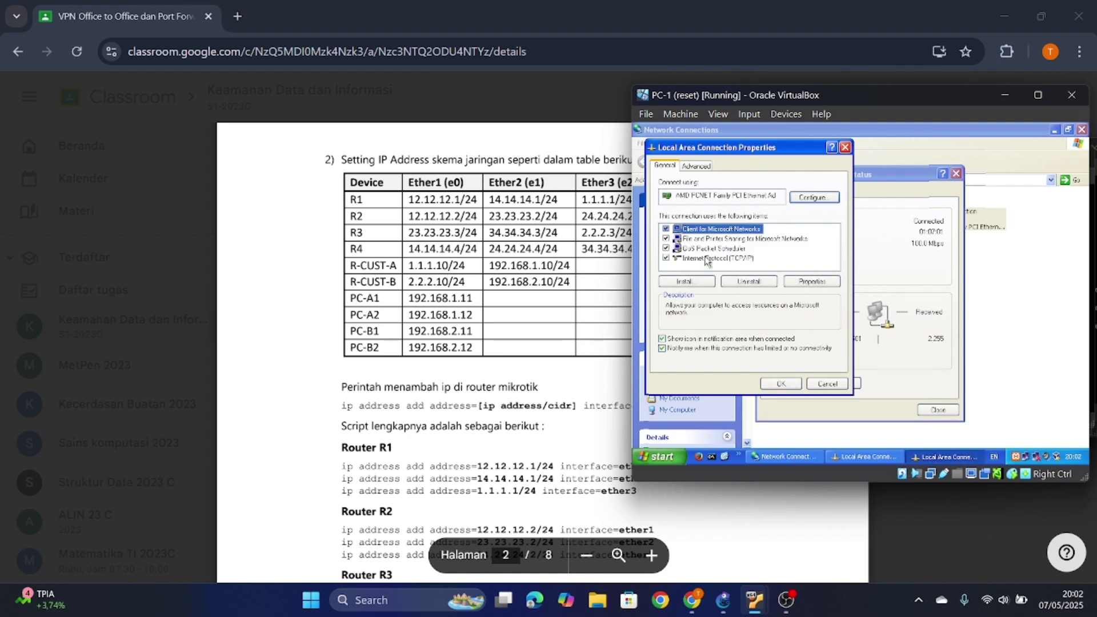
{"action": "double_click", "coordinate": [707, 261]}
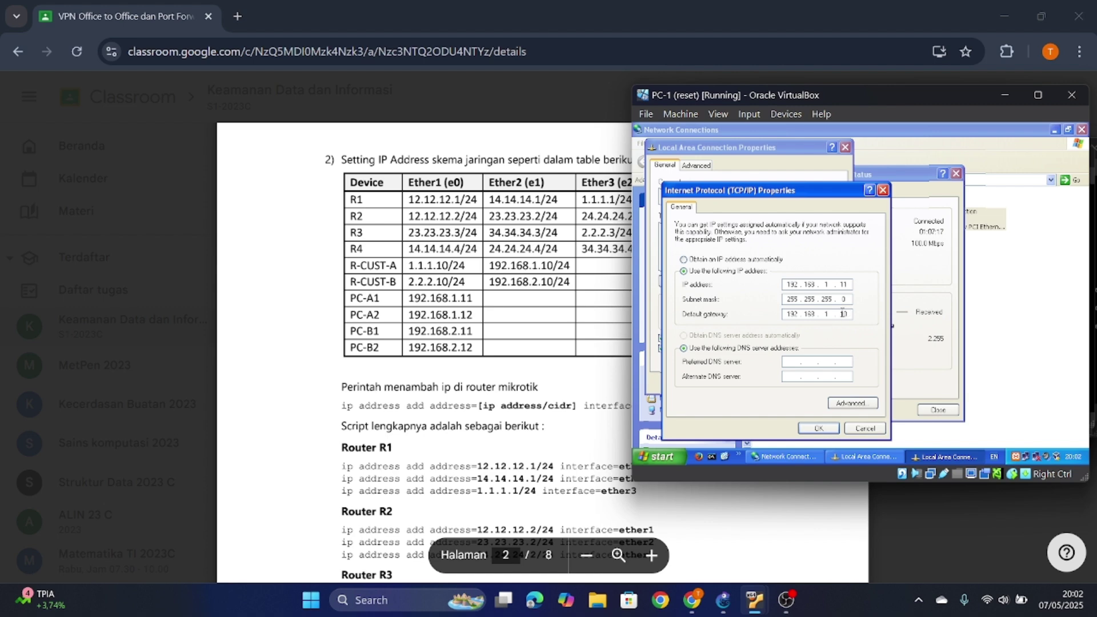
Bring up PC-2 and check the IP address, subnet mask and gateway in its Local Area Connection's TCP/IP properties.
{"action": "mouse_move", "coordinate": [755, 600]}
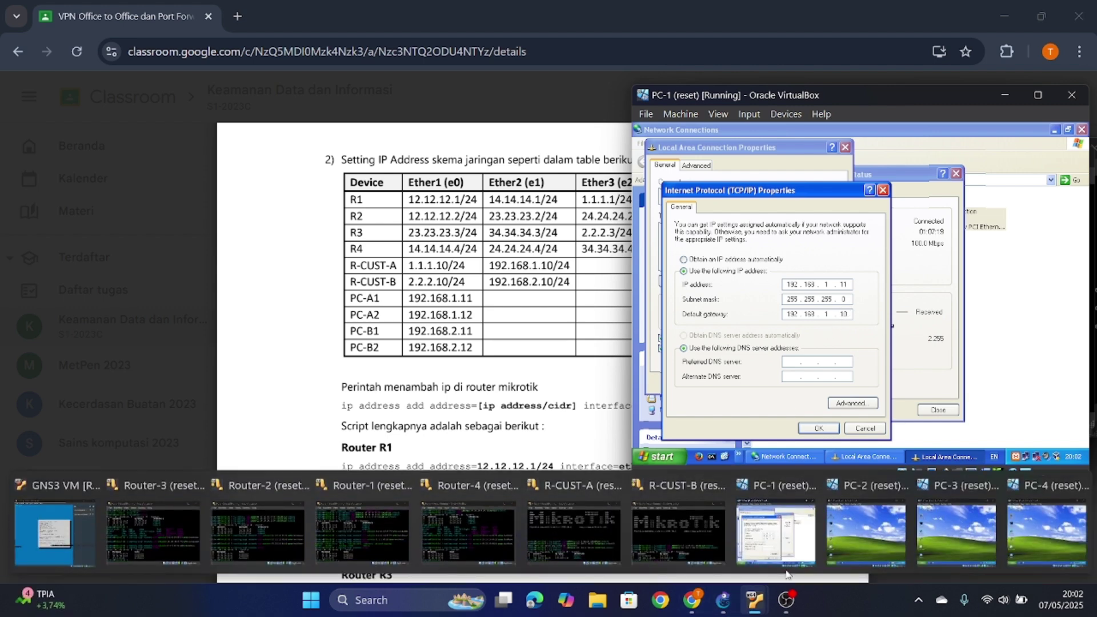
{"action": "left_click", "coordinate": [858, 526]}
{"action": "left_click", "coordinate": [626, 248]}
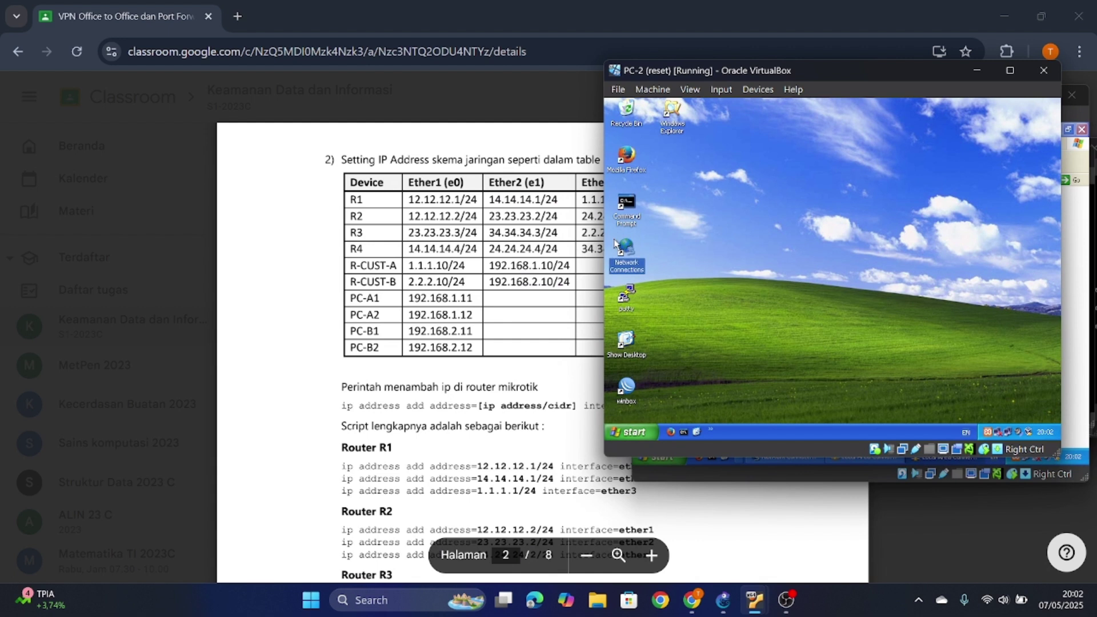
{"action": "double_click", "coordinate": [619, 246]}
{"action": "double_click", "coordinate": [940, 199]}
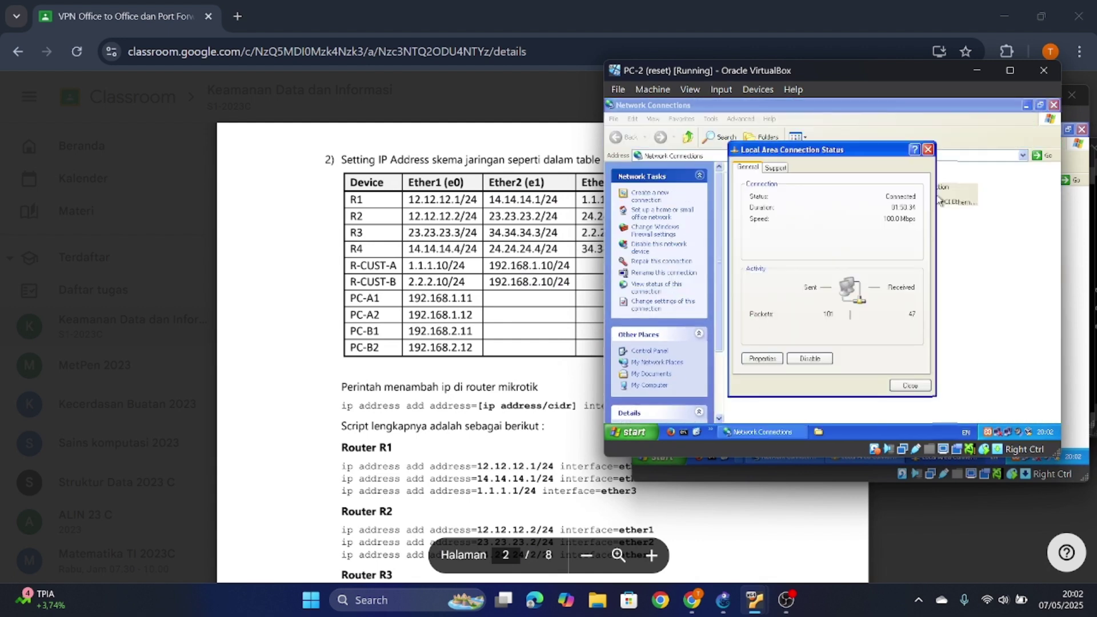
{"action": "left_click", "coordinate": [766, 348]}
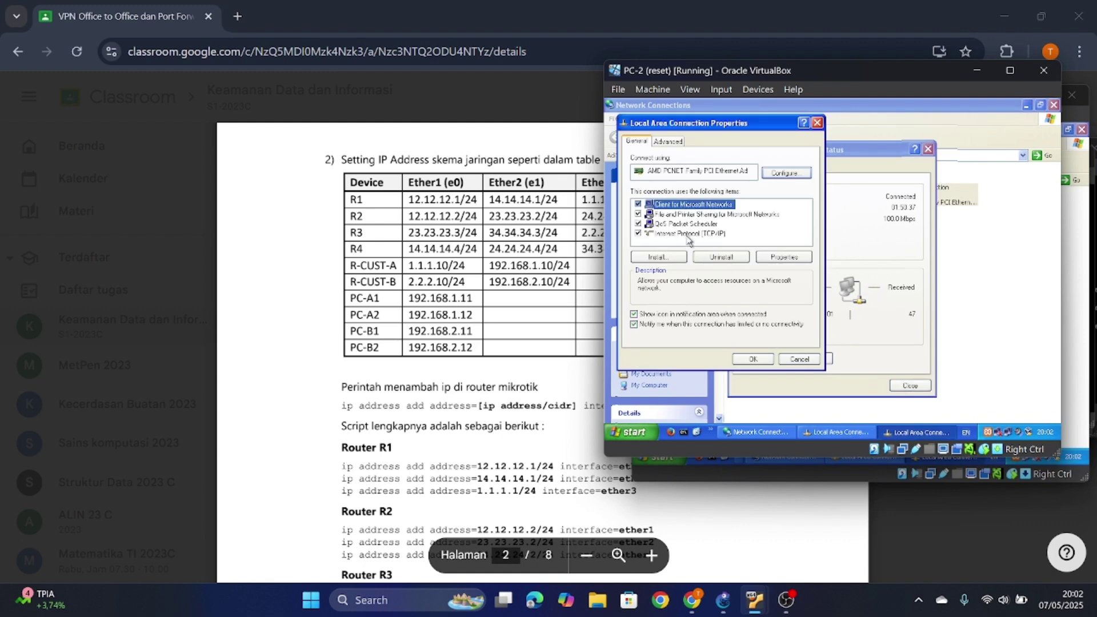
{"action": "double_click", "coordinate": [687, 241]}
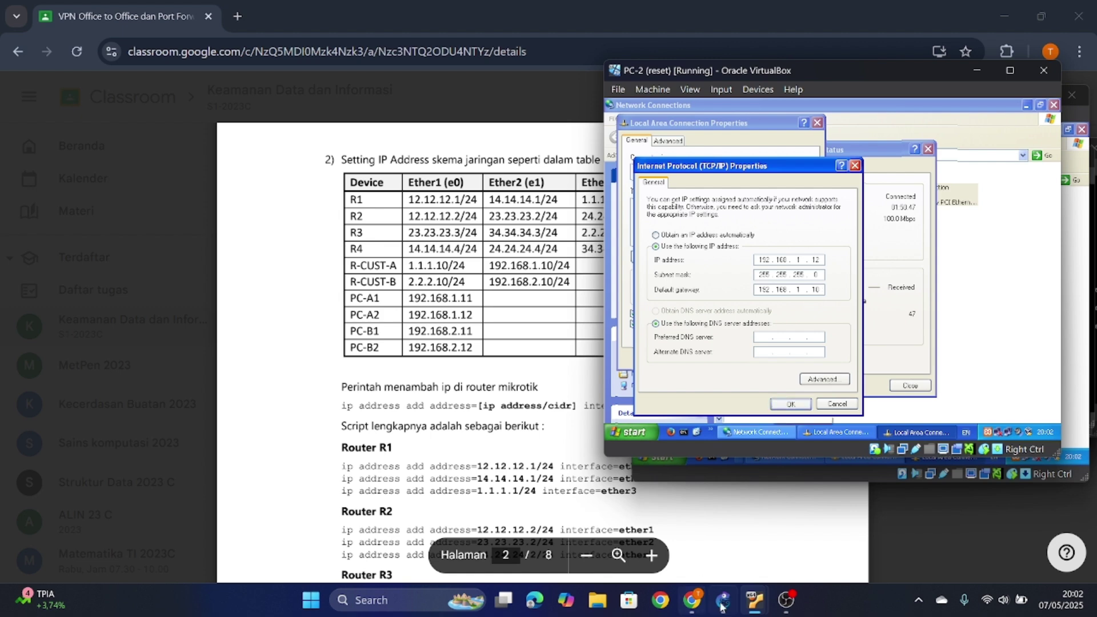
Inspect PC-3's IP address, subnet mask and default gateway in the TCP/IP properties of its connected Local Area Connection.
{"action": "mouse_move", "coordinate": [755, 599]}
{"action": "left_click", "coordinate": [935, 520]}
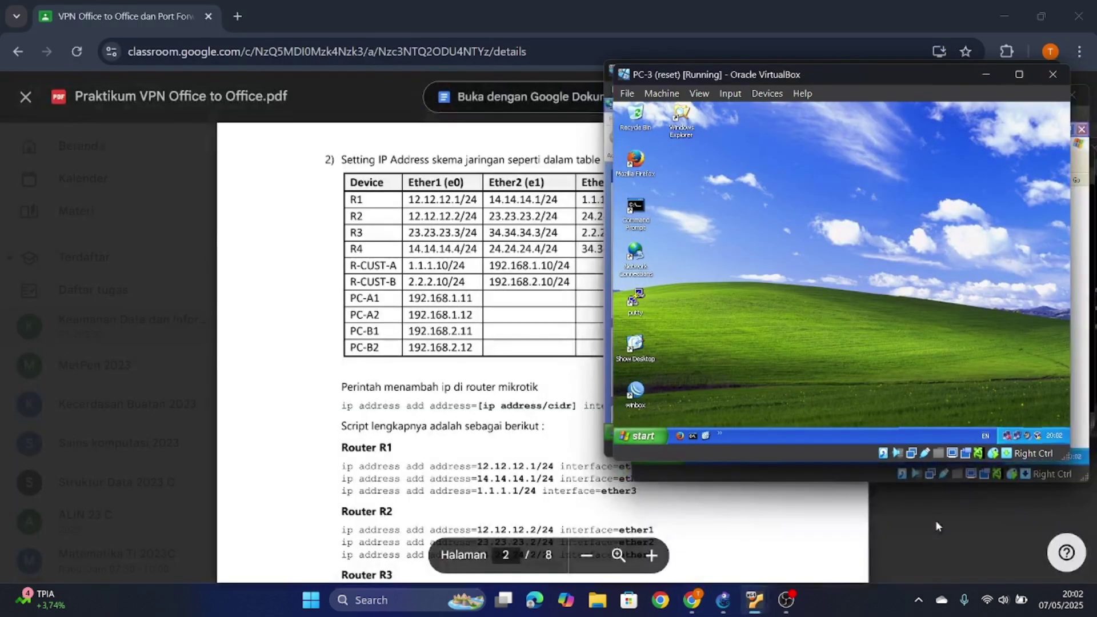
{"action": "left_click", "coordinate": [632, 259]}
{"action": "double_click", "coordinate": [632, 259]}
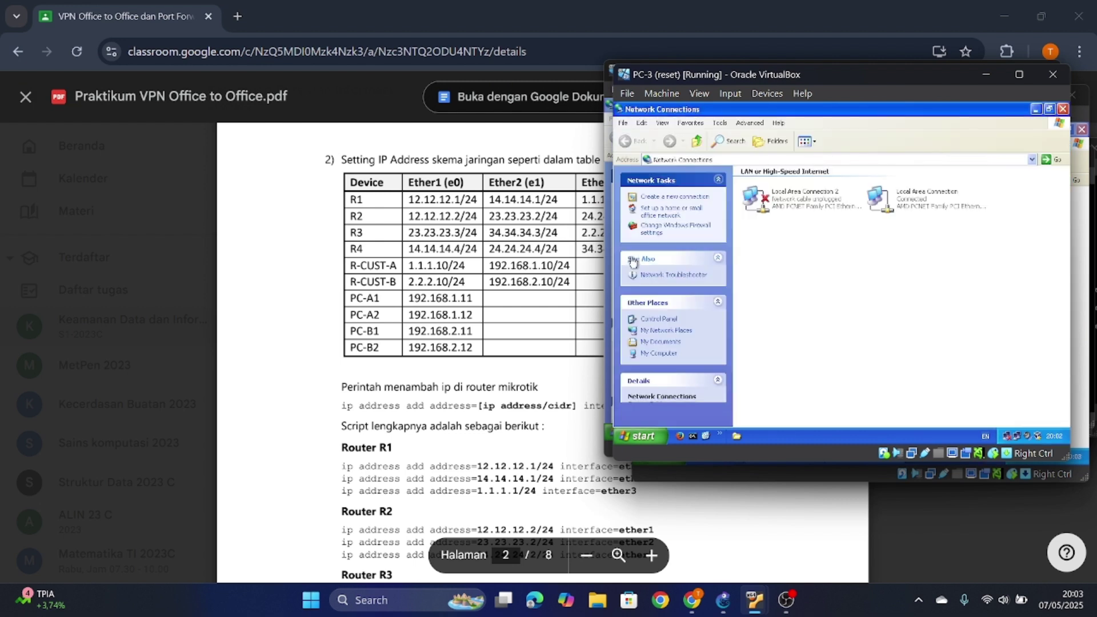
{"action": "left_click", "coordinate": [884, 201]}
{"action": "double_click", "coordinate": [884, 202]}
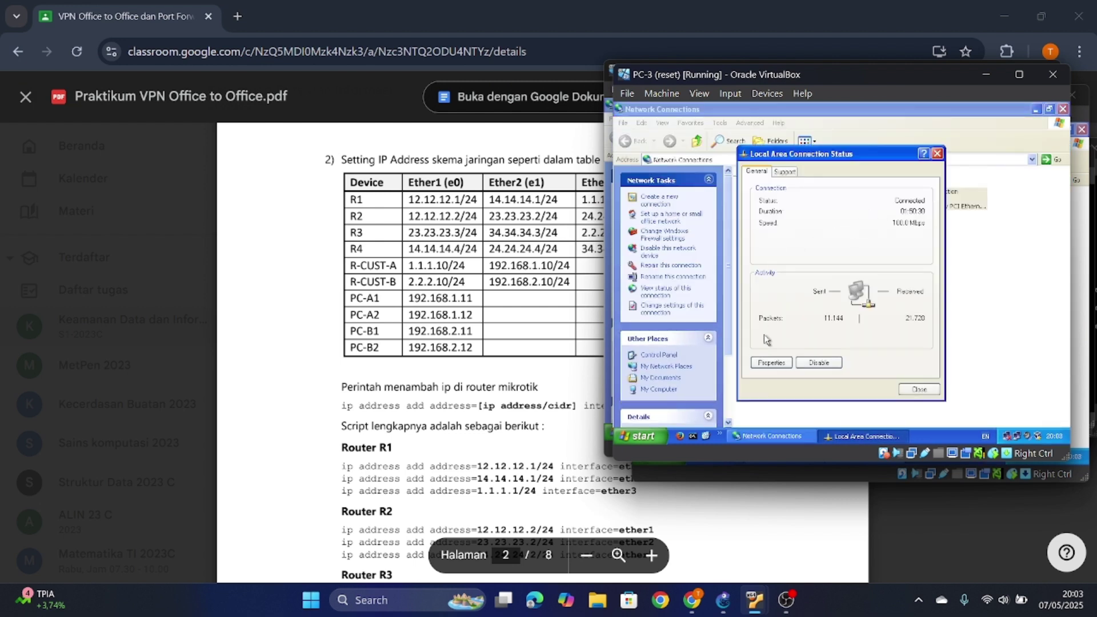
{"action": "left_click", "coordinate": [771, 362]}
{"action": "left_click", "coordinate": [703, 262]}
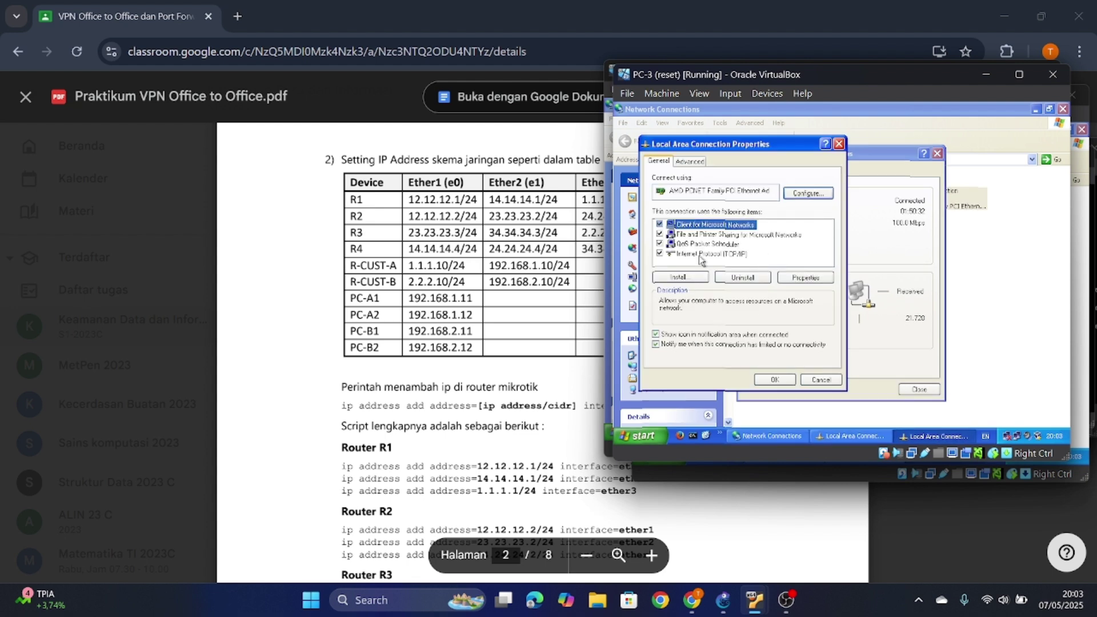
{"action": "double_click", "coordinate": [703, 263]}
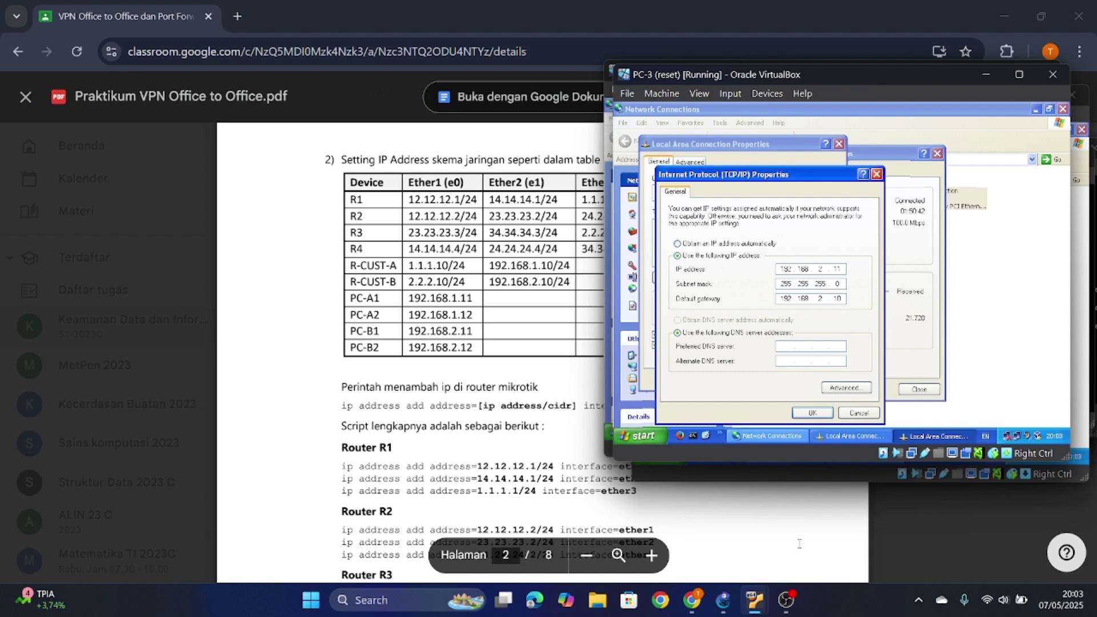
Bring up PC-4 and check the IP address, subnet mask and gateway in its connected Local Area Connection's TCP/IP properties.
{"action": "mouse_move", "coordinate": [754, 600]}
{"action": "left_click", "coordinate": [1019, 536]}
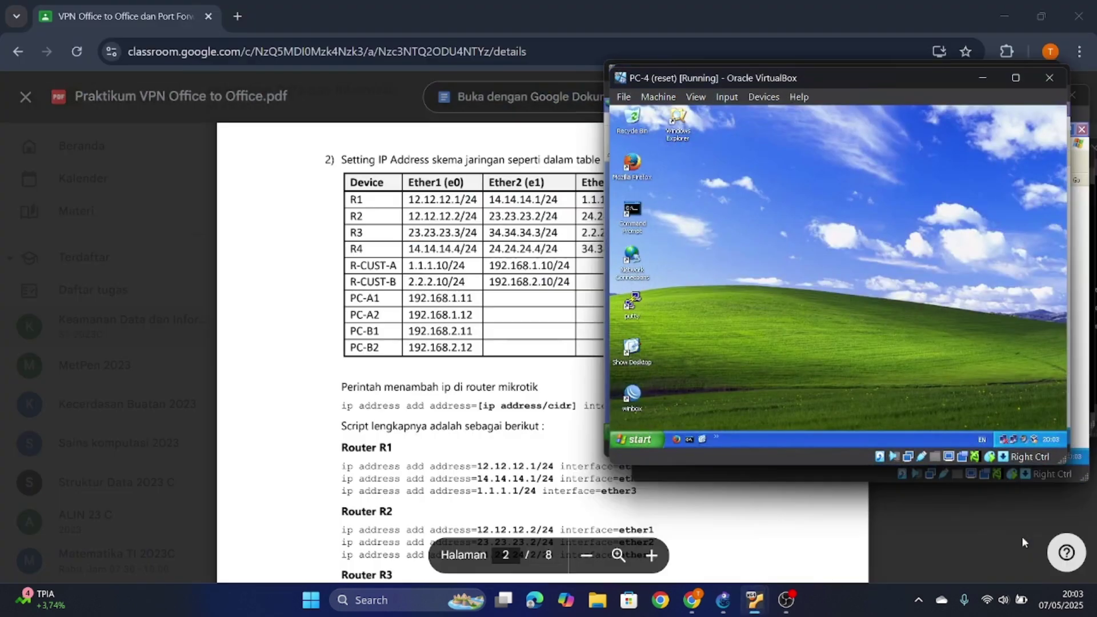
{"action": "left_click", "coordinate": [631, 262]}
{"action": "double_click", "coordinate": [631, 261]}
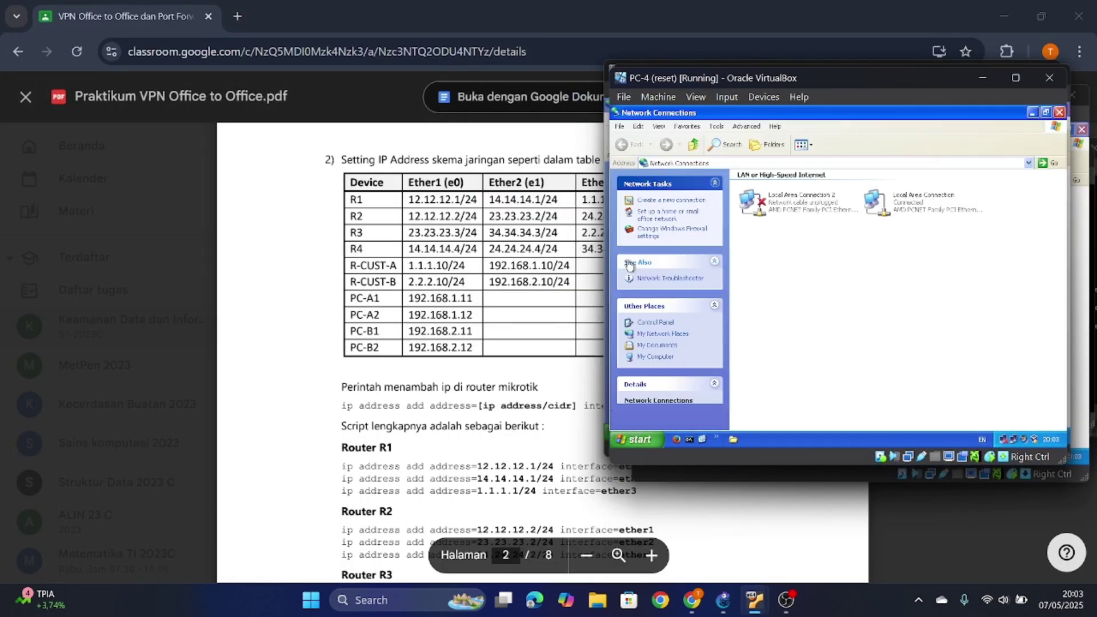
{"action": "double_click", "coordinate": [937, 202]}
{"action": "left_click", "coordinate": [768, 366]}
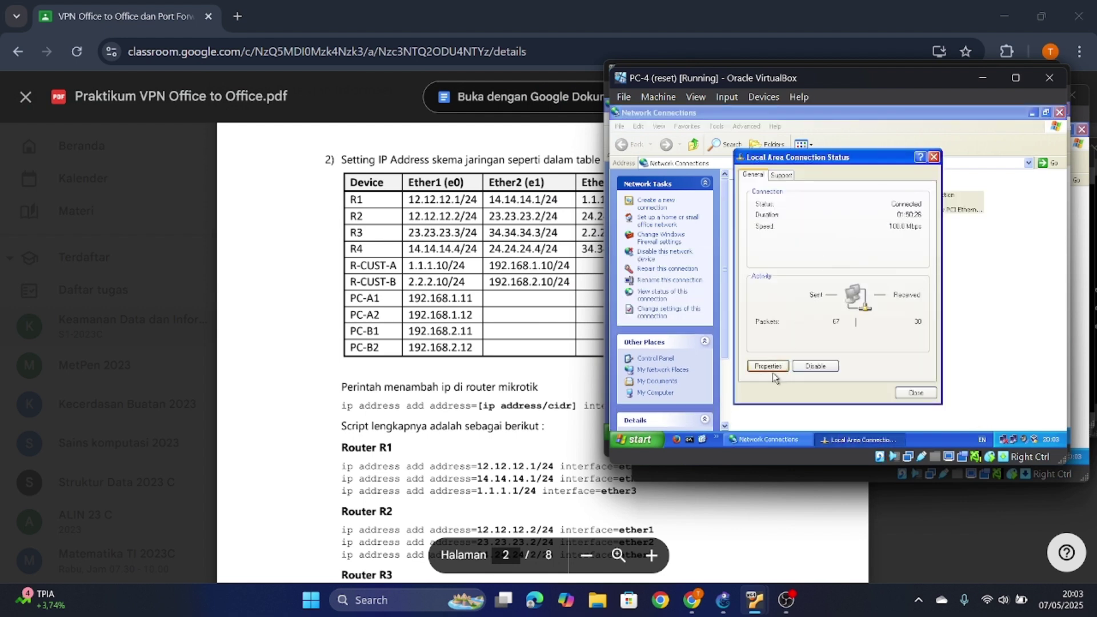
{"action": "double_click", "coordinate": [743, 292]}
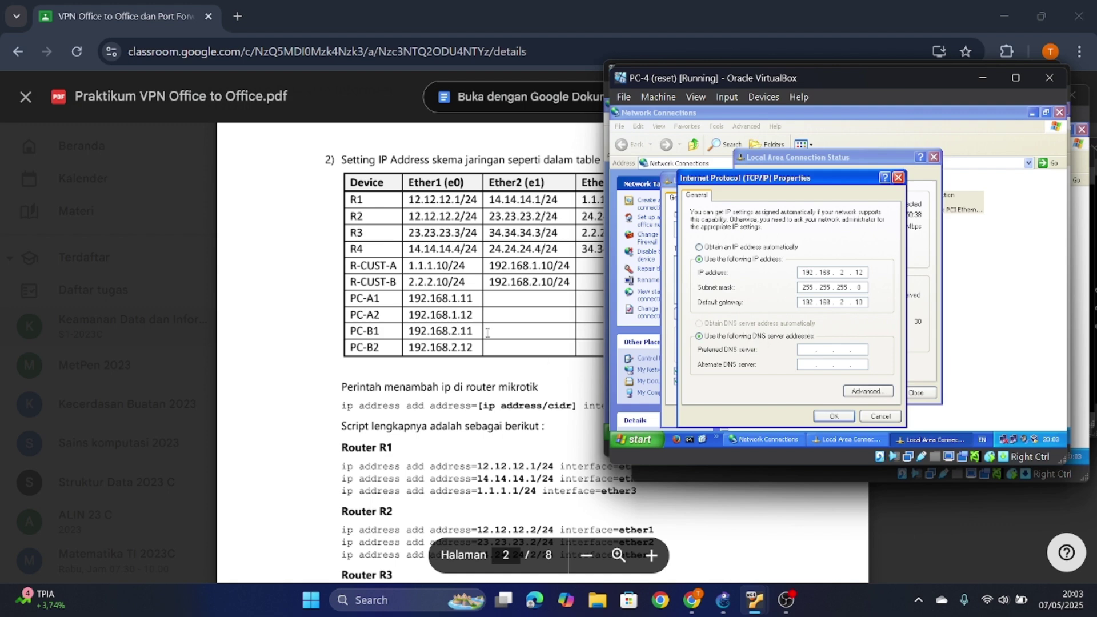
Compare the OSPF networks in the Router-1 and Router-2 consoles with the module's Advertise Network OSPF table.
{"action": "scroll", "coordinate": [487, 332], "scroll_direction": "down", "scroll_amount": 1}
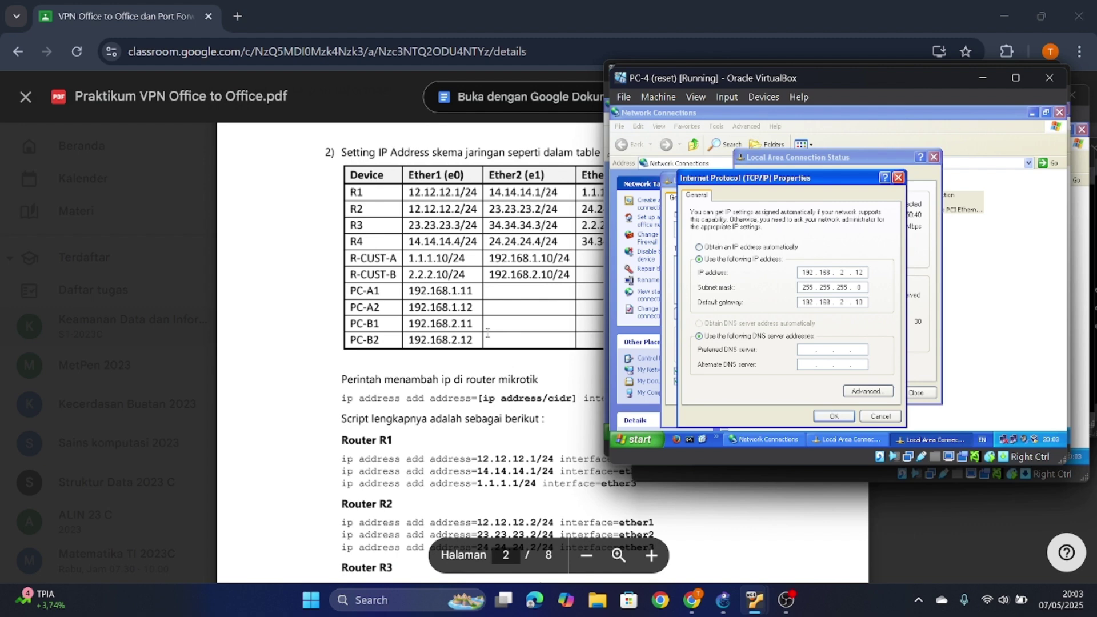
{"action": "scroll", "coordinate": [488, 332], "scroll_direction": "down", "scroll_amount": 7}
{"action": "scroll", "coordinate": [488, 332], "scroll_direction": "down", "scroll_amount": 8}
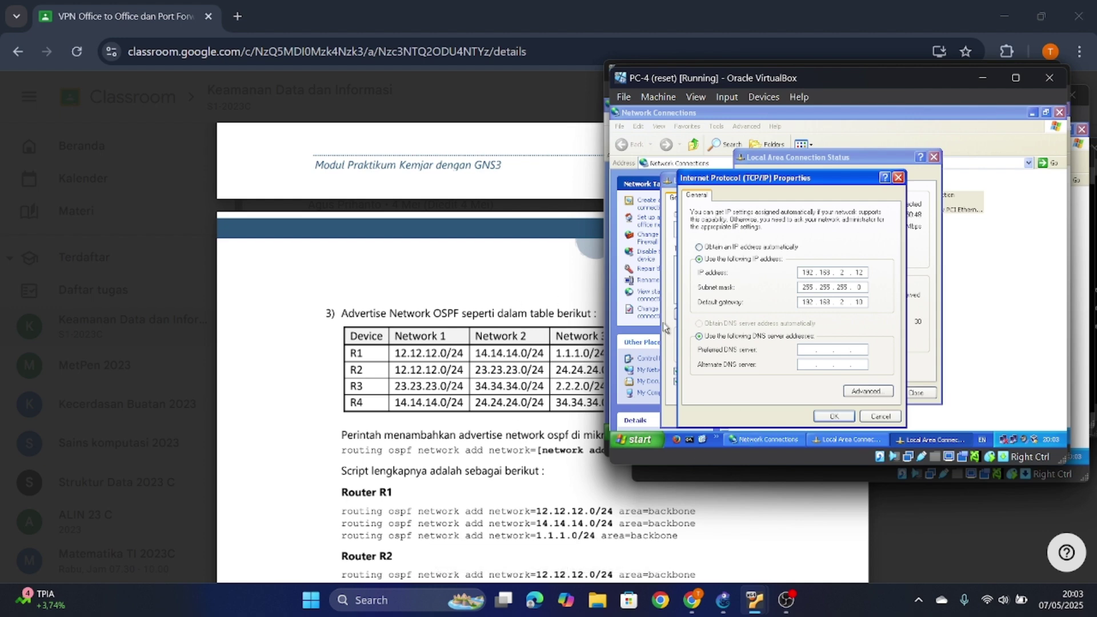
{"action": "left_click_drag", "start_coordinate": [688, 83], "coordinate": [716, 82]}
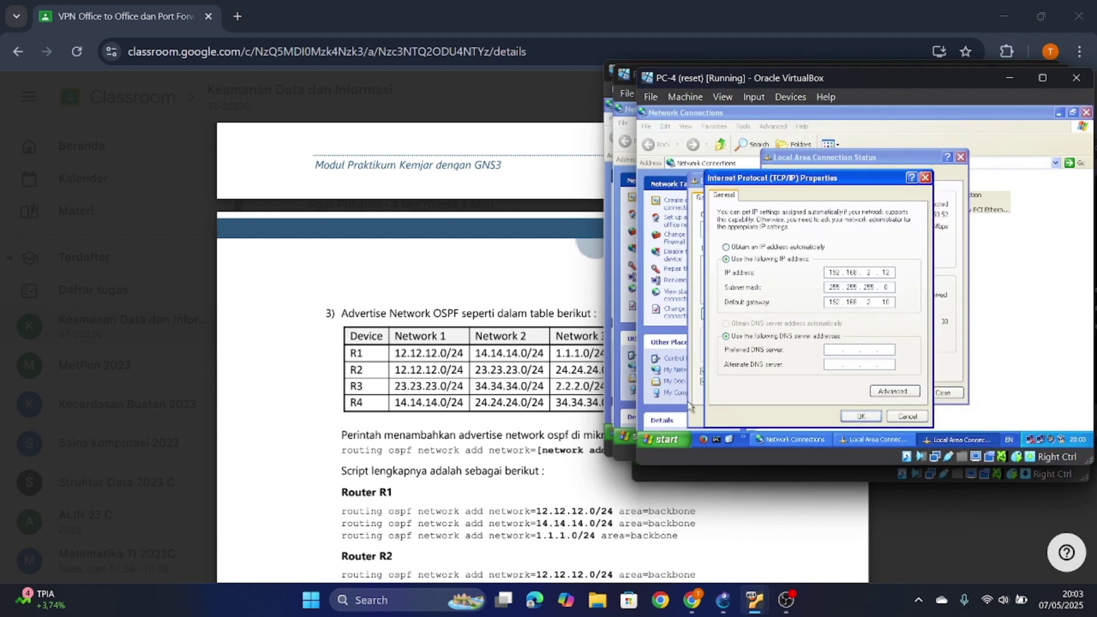
{"action": "mouse_move", "coordinate": [752, 606]}
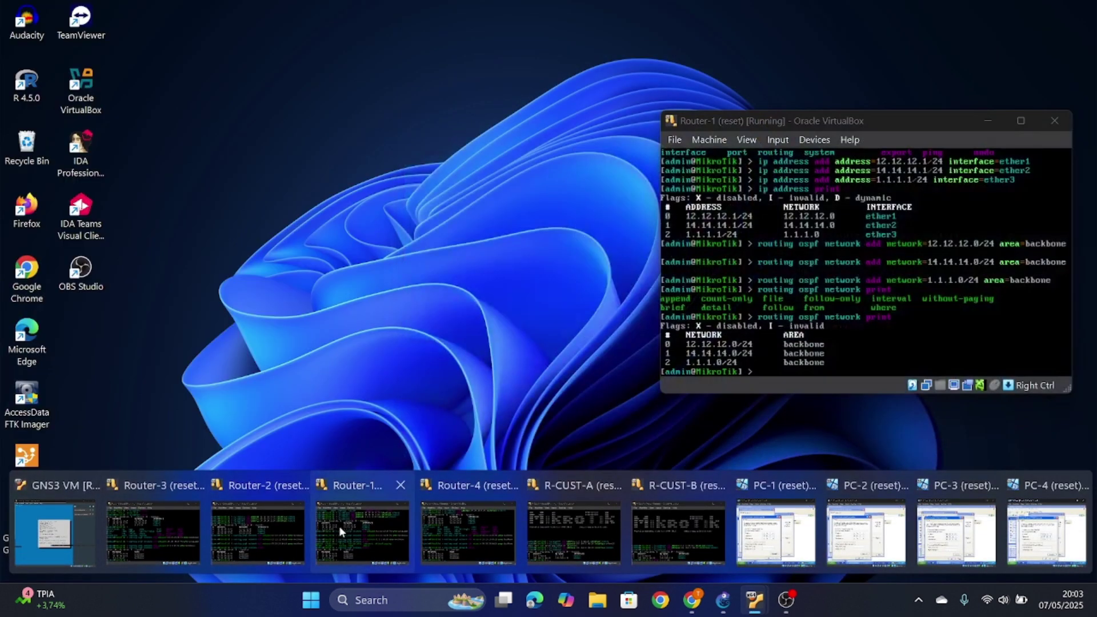
{"action": "left_click", "coordinate": [341, 526]}
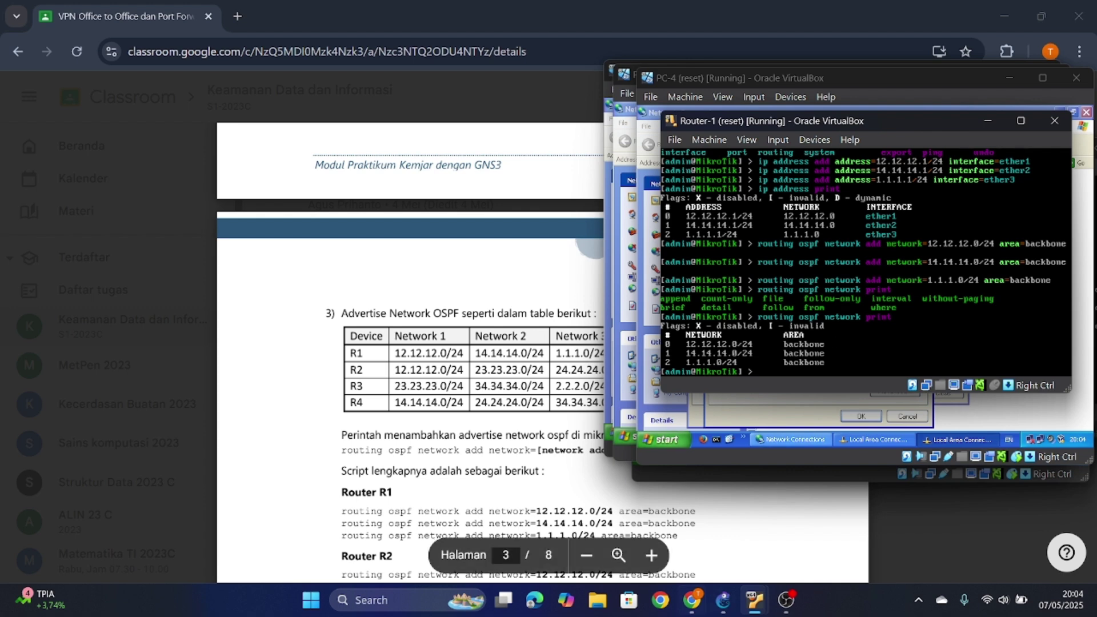
{"action": "mouse_move", "coordinate": [756, 601]}
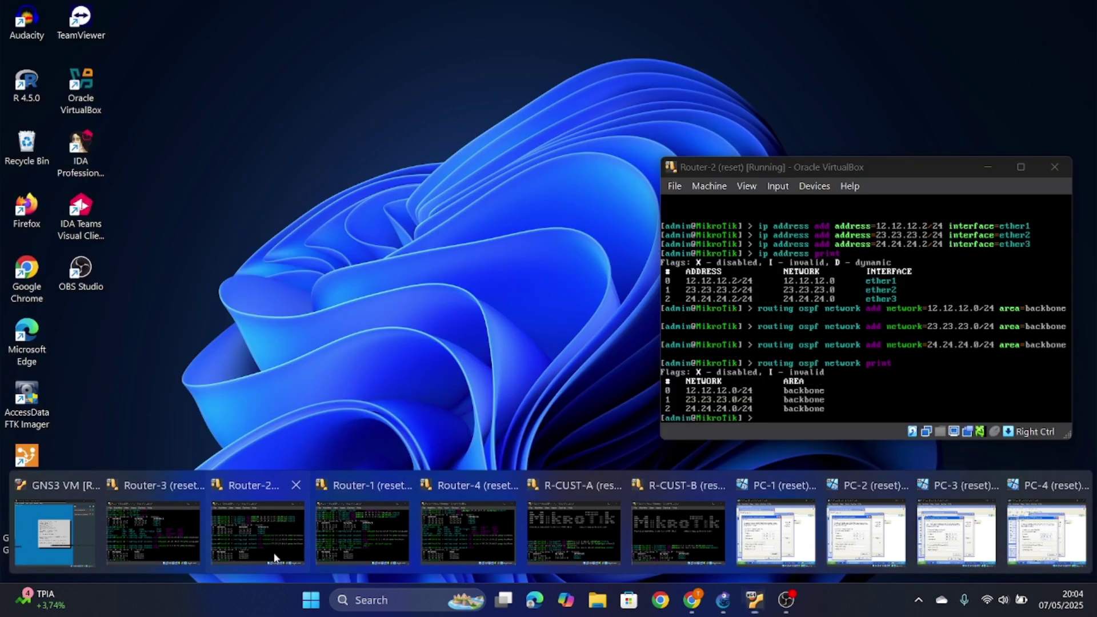
{"action": "left_click", "coordinate": [257, 552]}
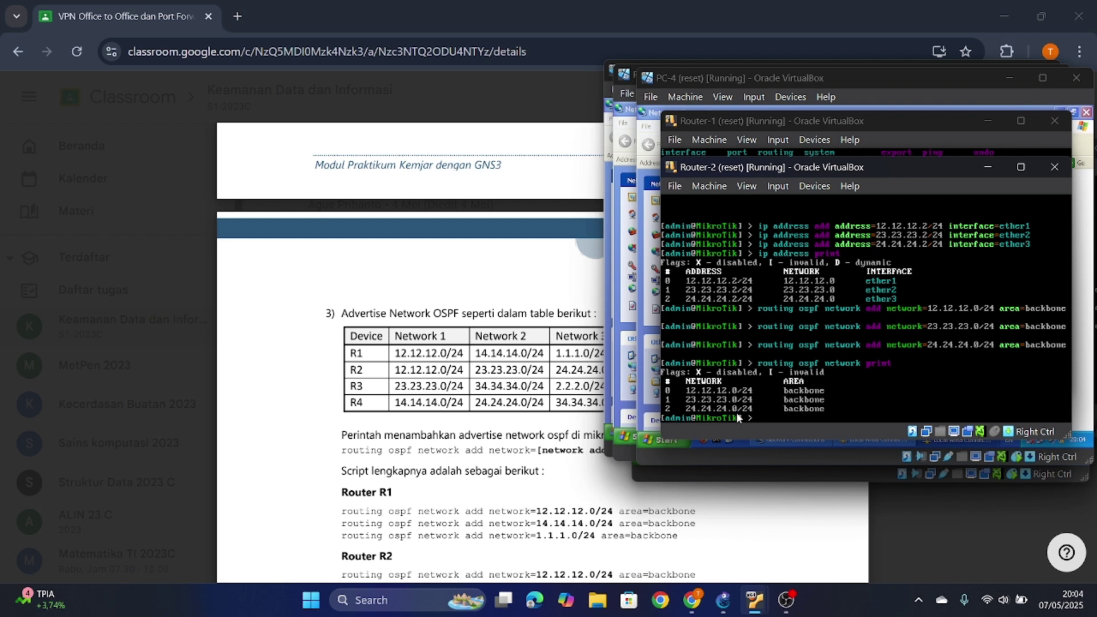
Check the advertised OSPF networks in the Router-3 and Router-4 consoles against the module's table.
{"action": "mouse_move", "coordinate": [755, 598]}
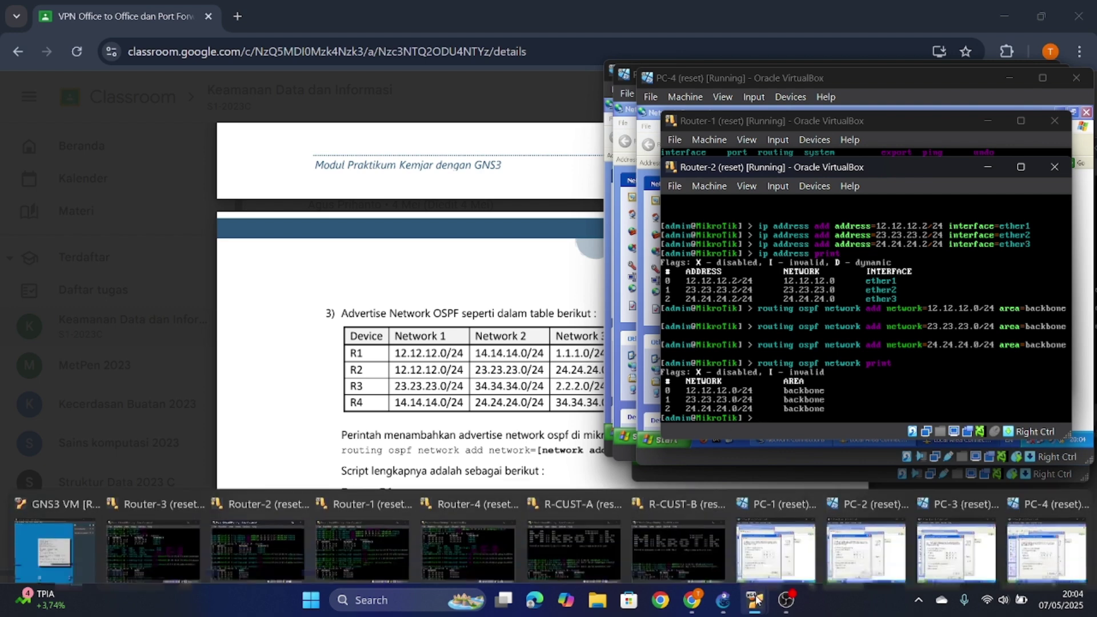
{"action": "mouse_move", "coordinate": [400, 525]}
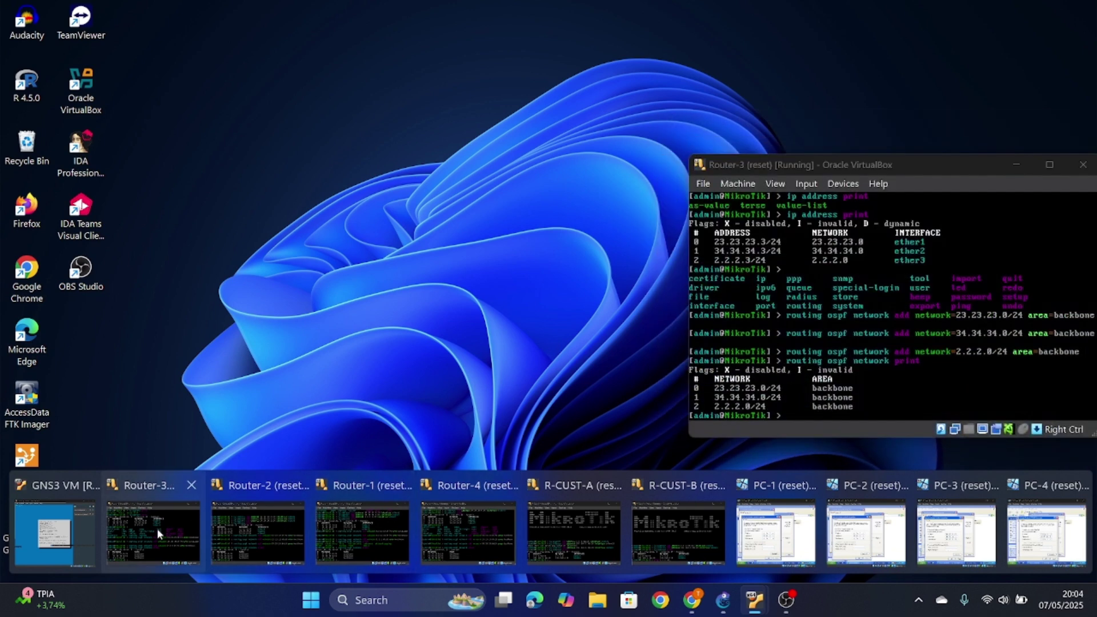
{"action": "left_click", "coordinate": [157, 529]}
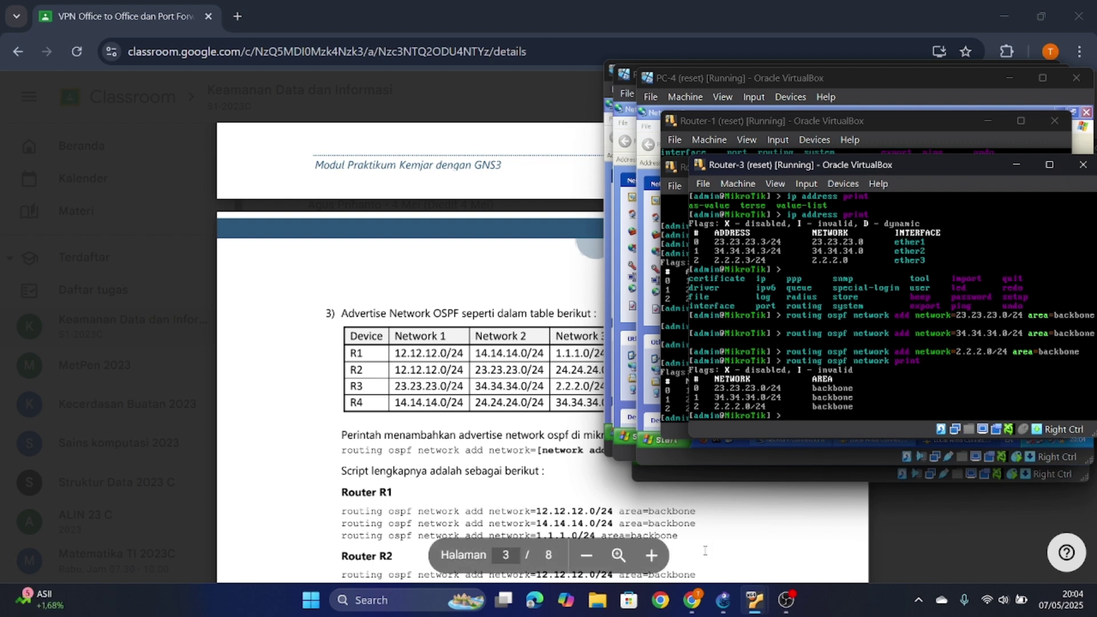
{"action": "mouse_move", "coordinate": [762, 605]}
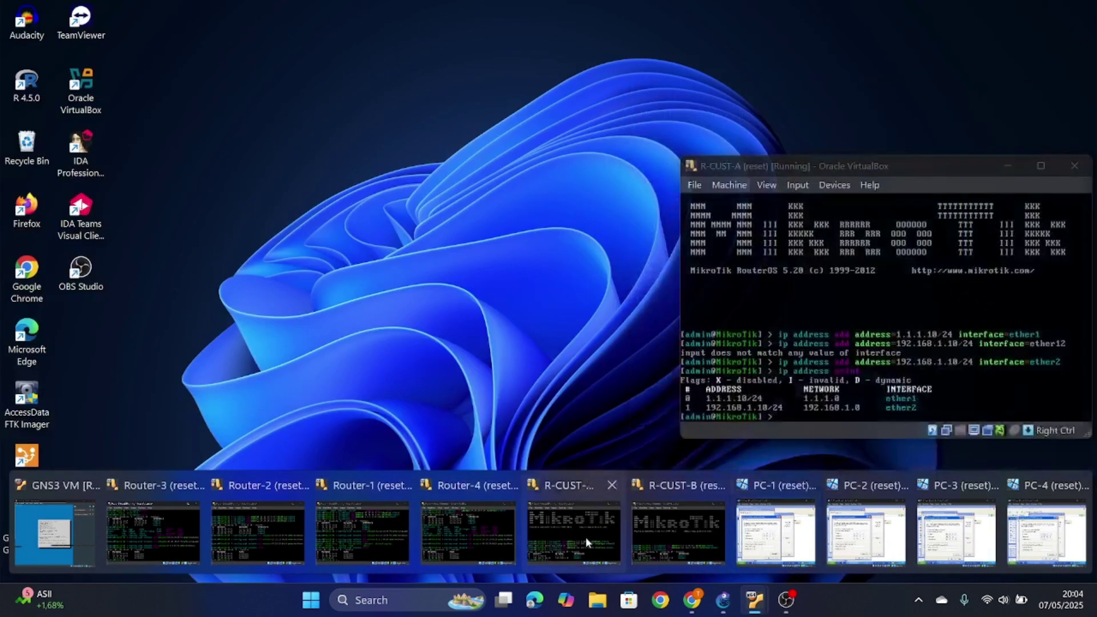
{"action": "left_click", "coordinate": [480, 525]}
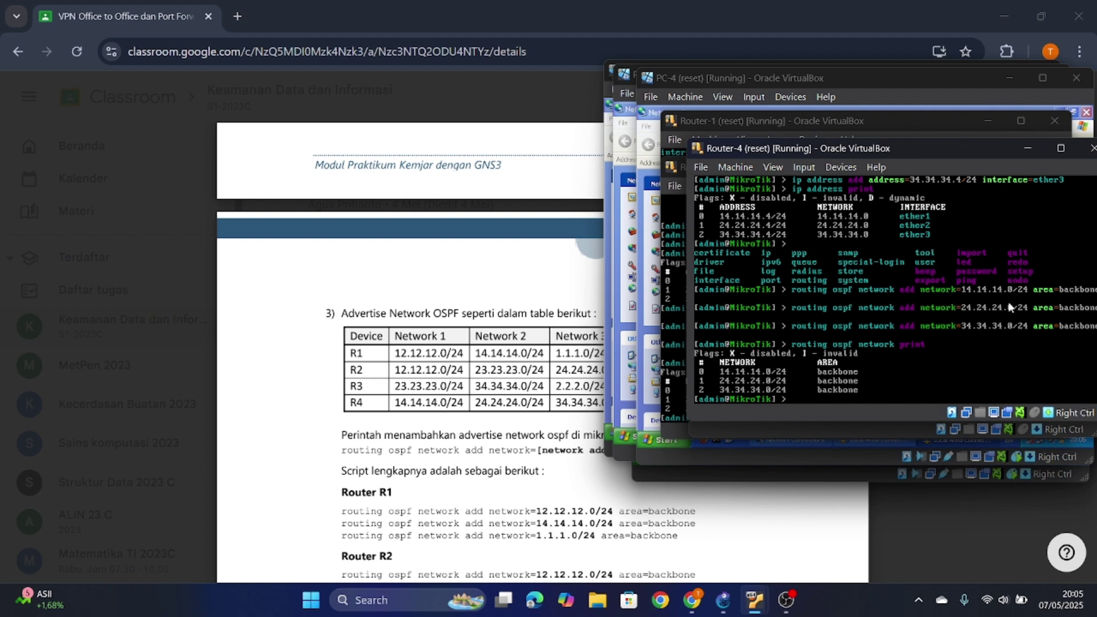
Bring the module to its Add Default Gateway section and close all open network connection windows on PC-1.
{"action": "scroll", "coordinate": [582, 366], "scroll_direction": "down", "scroll_amount": 2}
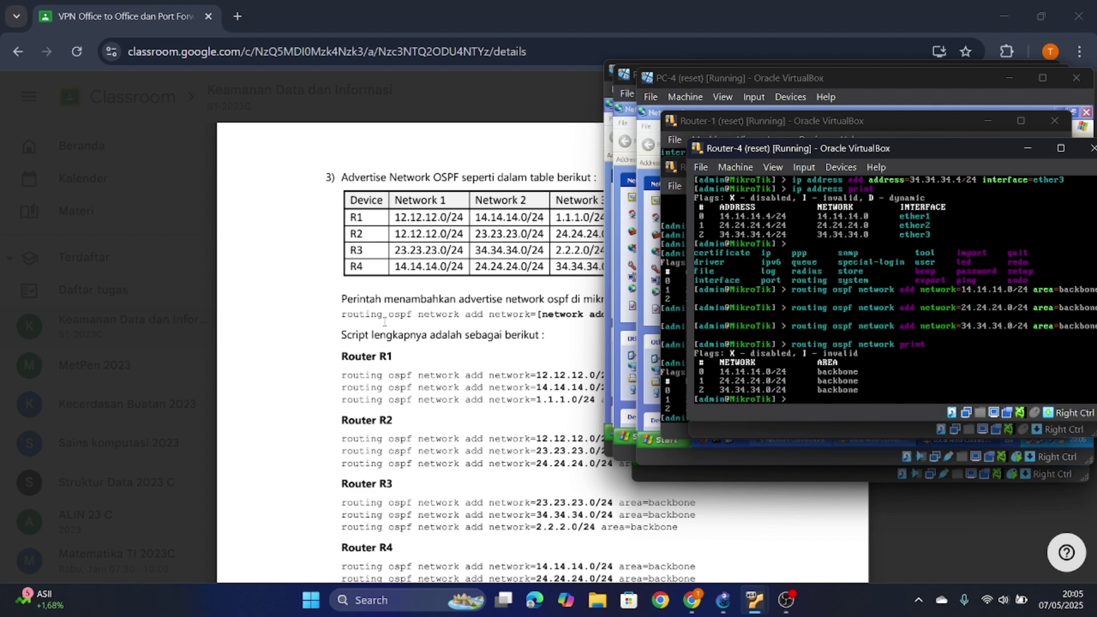
{"action": "scroll", "coordinate": [385, 321], "scroll_direction": "down", "scroll_amount": 3}
{"action": "scroll", "coordinate": [384, 322], "scroll_direction": "down", "scroll_amount": 3}
{"action": "scroll", "coordinate": [473, 345], "scroll_direction": "down", "scroll_amount": 2}
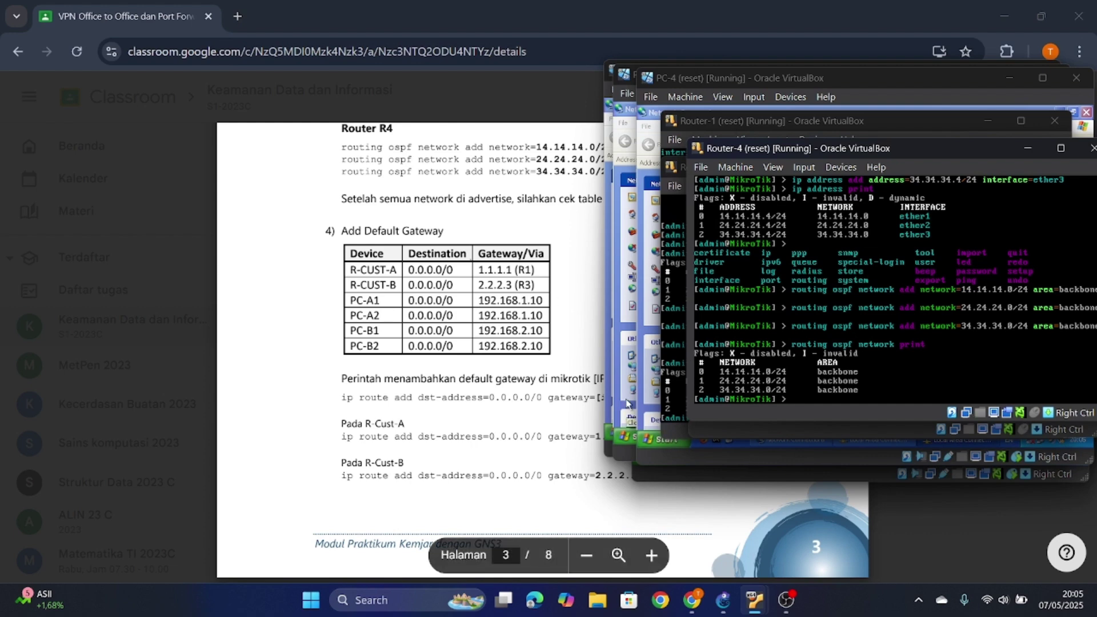
{"action": "mouse_move", "coordinate": [756, 600]}
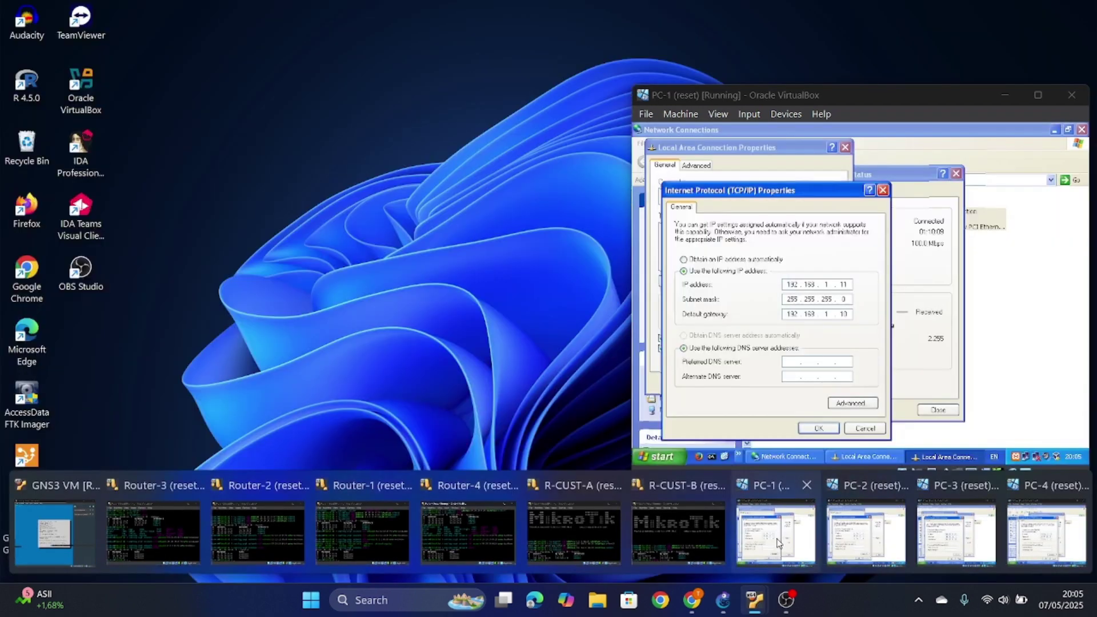
{"action": "left_click", "coordinate": [802, 523]}
{"action": "left_click", "coordinate": [883, 190]}
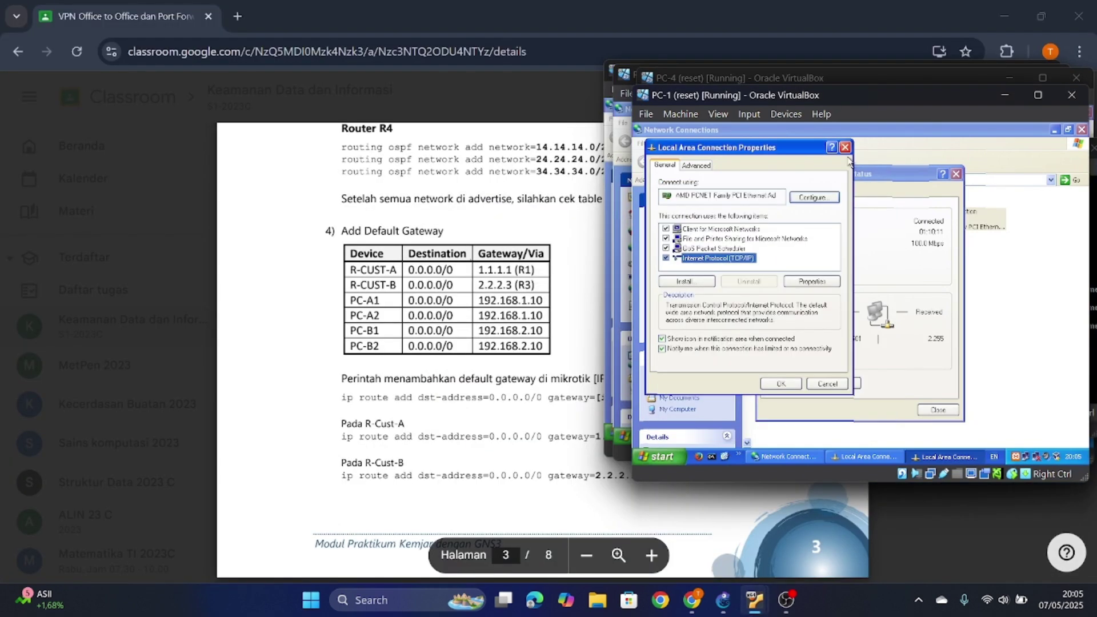
{"action": "left_click", "coordinate": [845, 148]}
{"action": "left_click", "coordinate": [956, 174]}
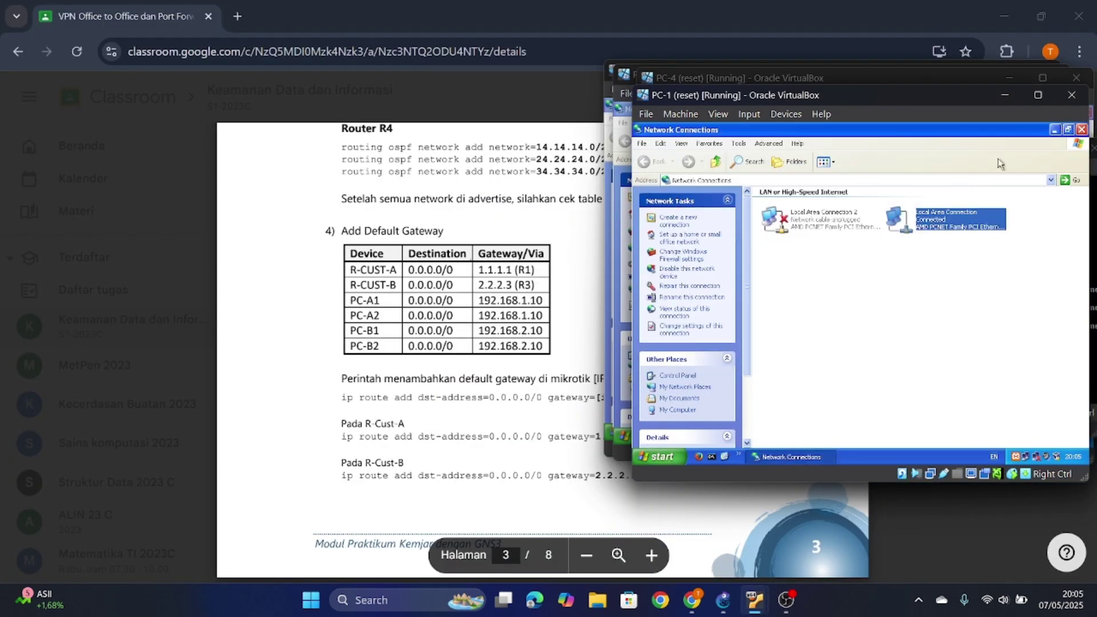
{"action": "left_click", "coordinate": [1082, 129]}
Launch WinBox on PC-1 and connect to the discovered MikroTik router at 192.168.1.10 by its MAC address.
{"action": "double_click", "coordinate": [655, 412]}
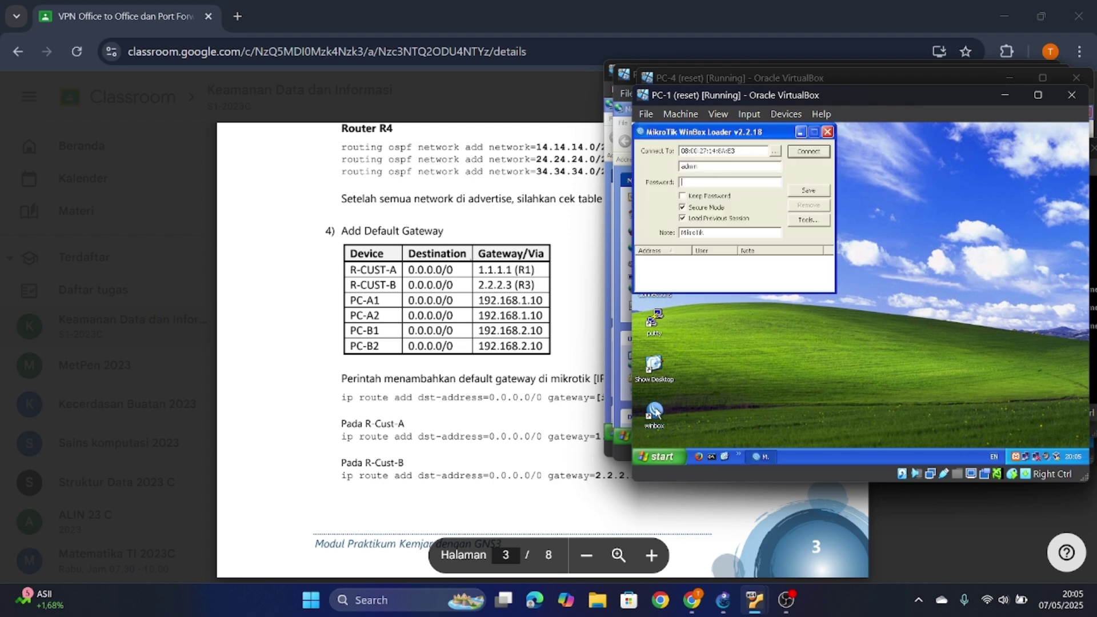
{"action": "left_click", "coordinate": [775, 151]}
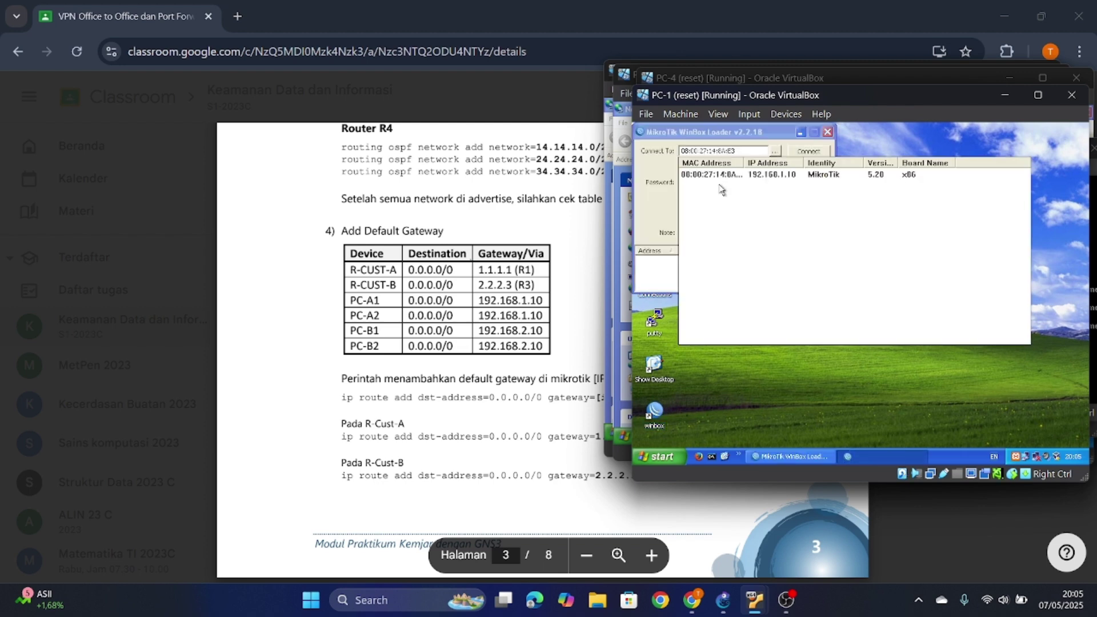
{"action": "left_click", "coordinate": [715, 177]}
{"action": "left_click", "coordinate": [792, 154]}
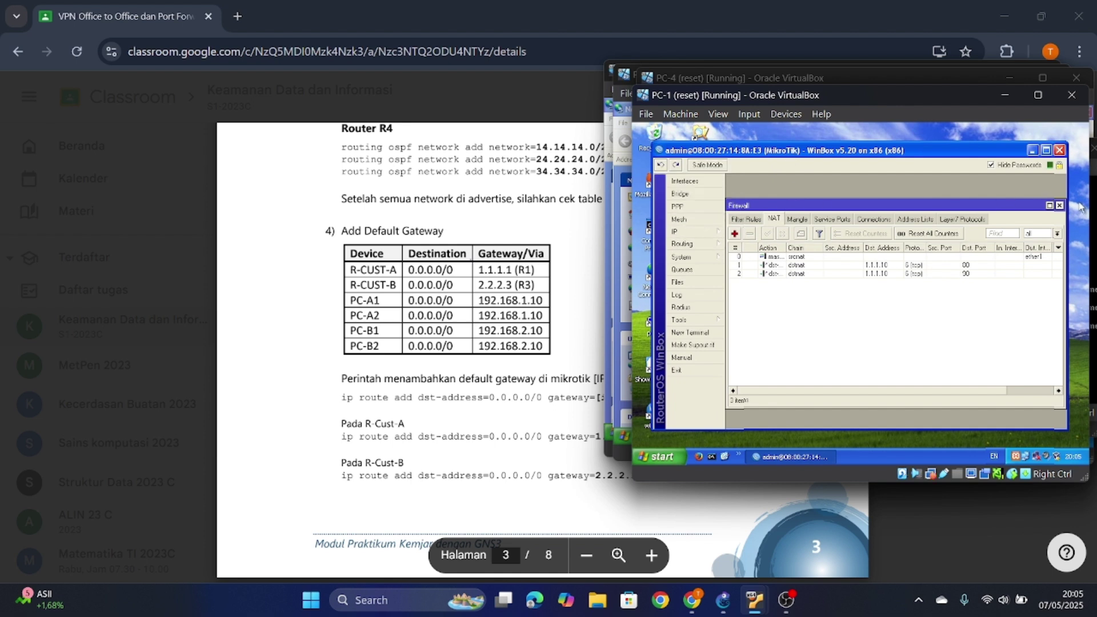
Close the Firewall and IP Service List windows and check the IP Route List's default route against the module's R-CUST-A gateway.
{"action": "left_click", "coordinate": [1061, 206]}
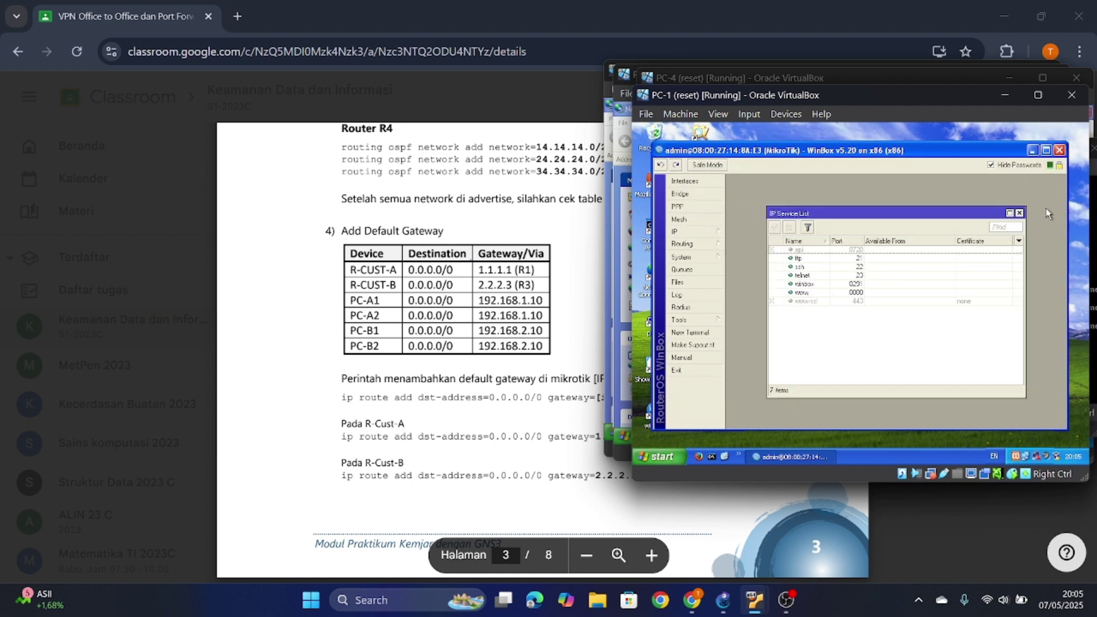
{"action": "left_click", "coordinate": [1019, 213]}
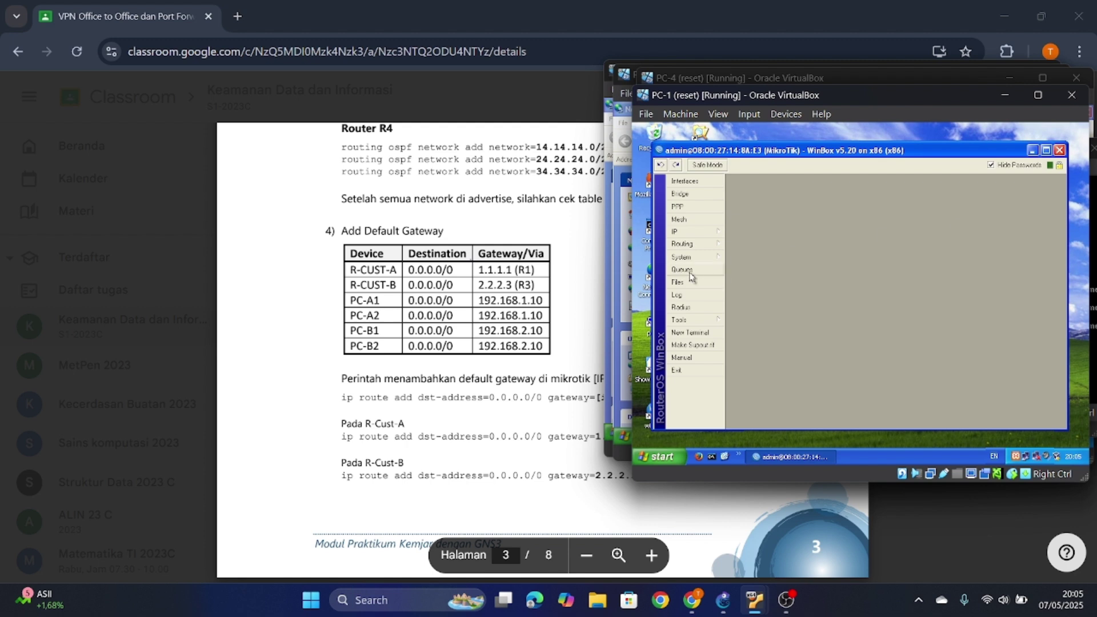
{"action": "left_click", "coordinate": [692, 233]}
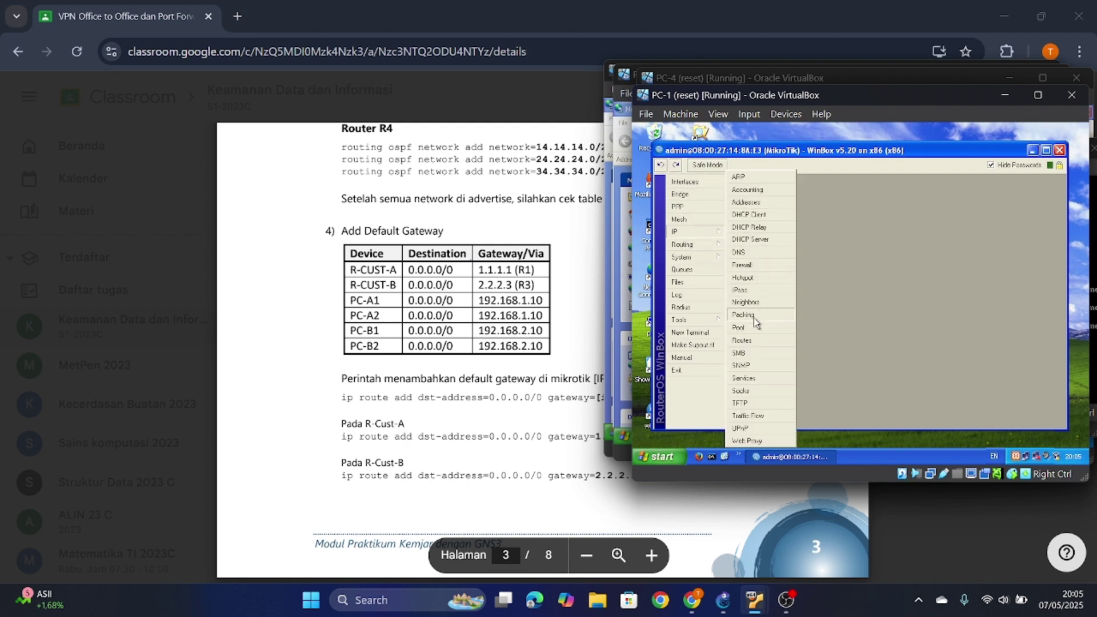
{"action": "left_click", "coordinate": [743, 340]}
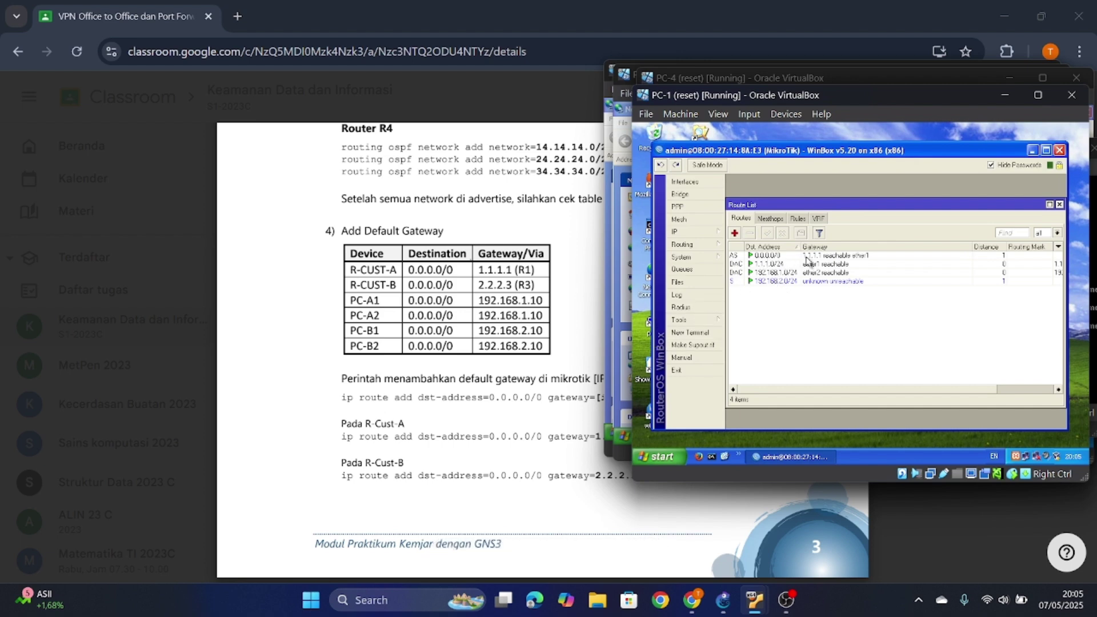
{"action": "scroll", "coordinate": [514, 359], "scroll_direction": "up", "scroll_amount": 2}
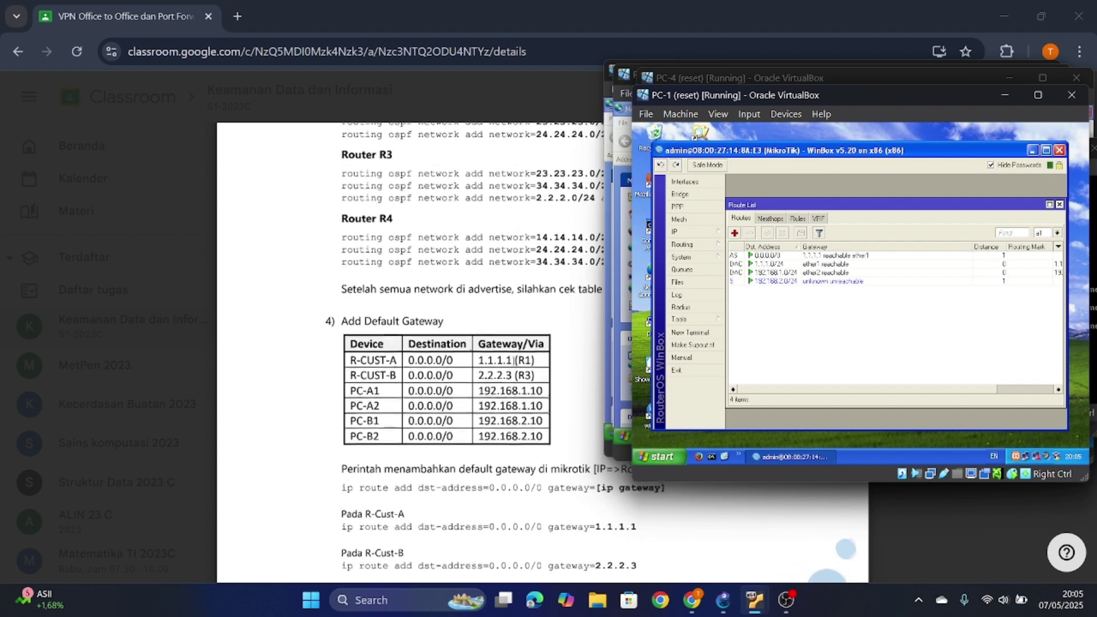
{"action": "scroll", "coordinate": [549, 434], "scroll_direction": "down", "scroll_amount": 1}
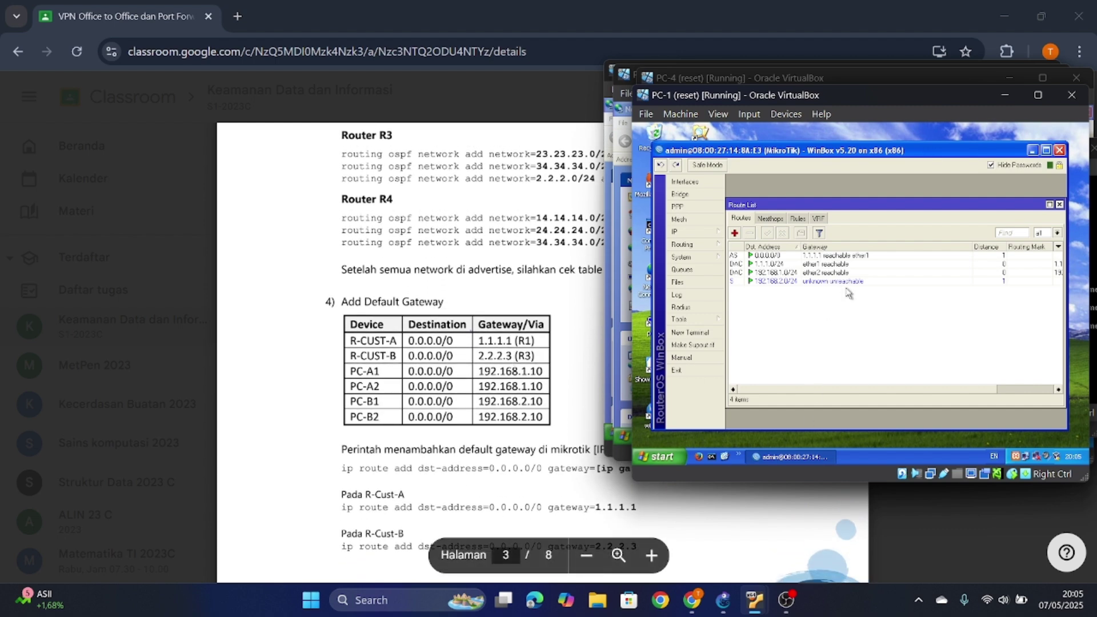
Close all open network connection windows on PC-3 and launch the WinBox Loader there.
{"action": "mouse_move", "coordinate": [755, 600]}
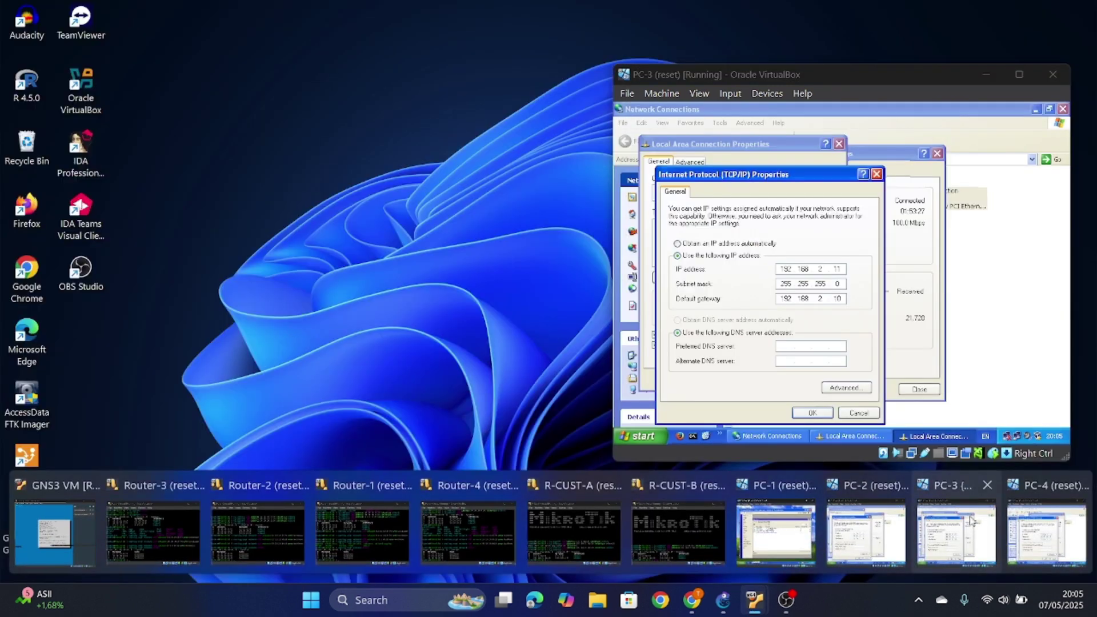
{"action": "left_click", "coordinate": [971, 521]}
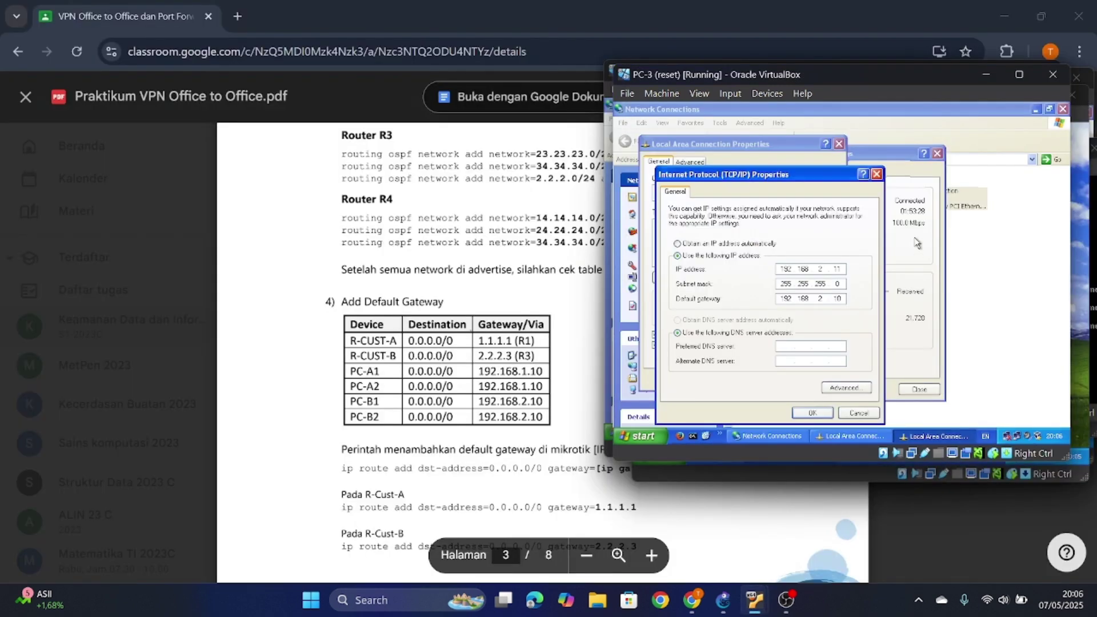
{"action": "left_click", "coordinate": [876, 174]}
{"action": "left_click", "coordinate": [839, 144]}
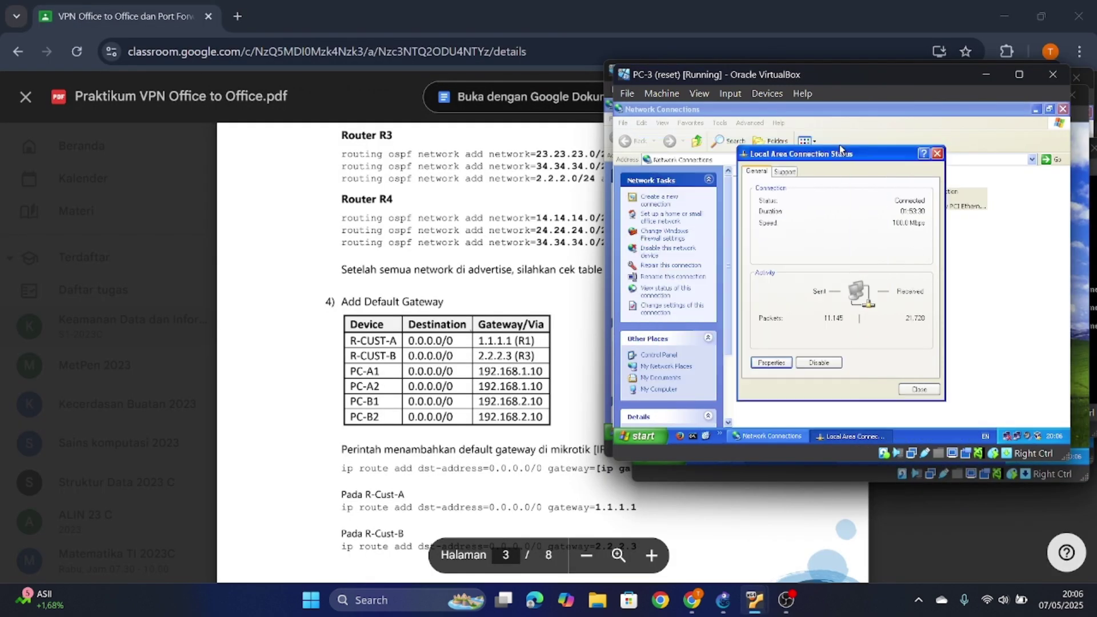
{"action": "left_click", "coordinate": [938, 153]}
{"action": "left_click", "coordinate": [1062, 109]}
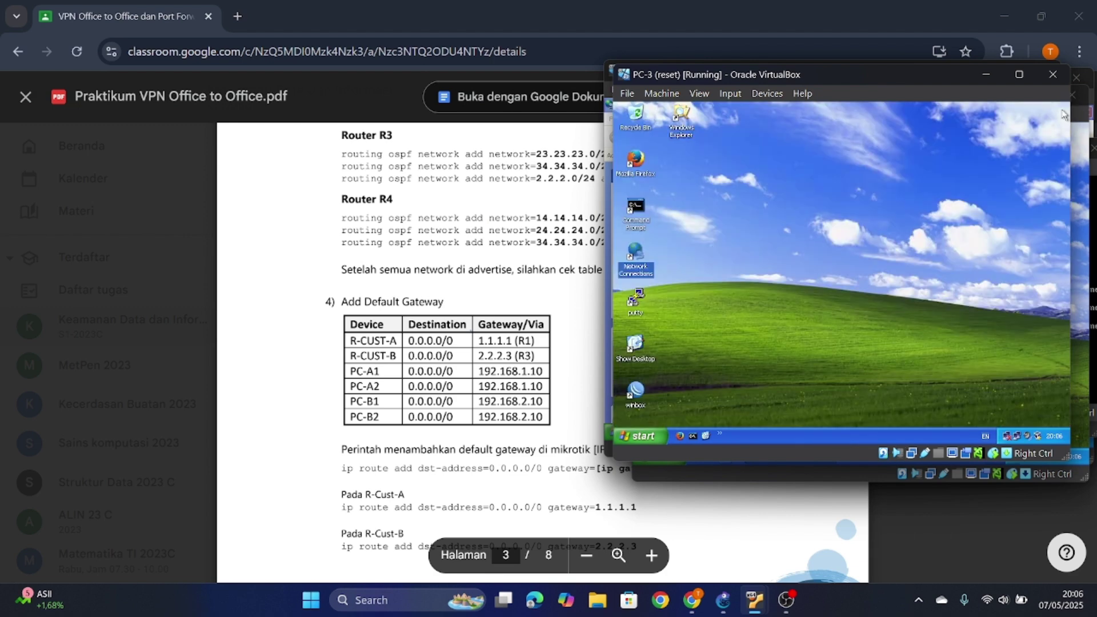
{"action": "double_click", "coordinate": [636, 397]}
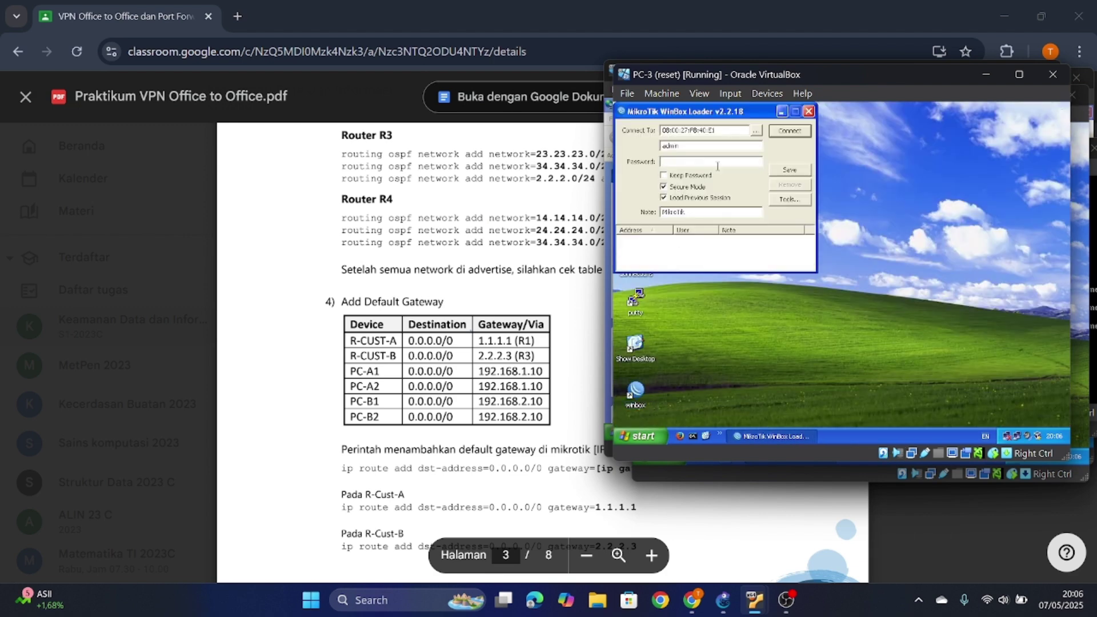
Connect WinBox on PC-3 to the discovered MikroTik router by its MAC address.
{"action": "left_click", "coordinate": [757, 131]}
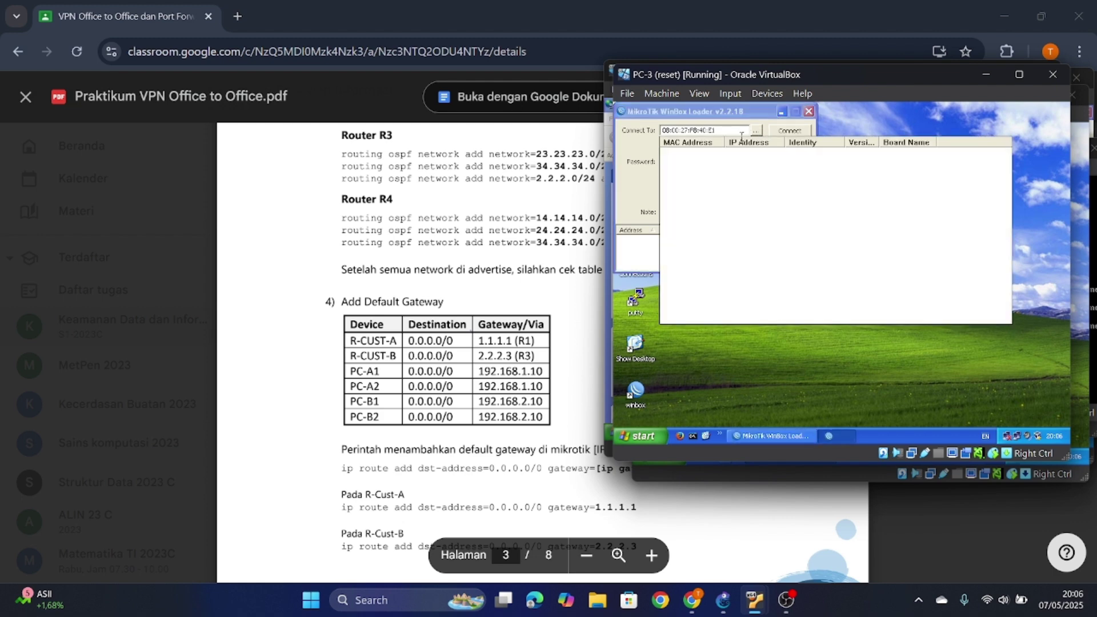
{"action": "left_click", "coordinate": [685, 156]}
{"action": "left_click", "coordinate": [789, 131]}
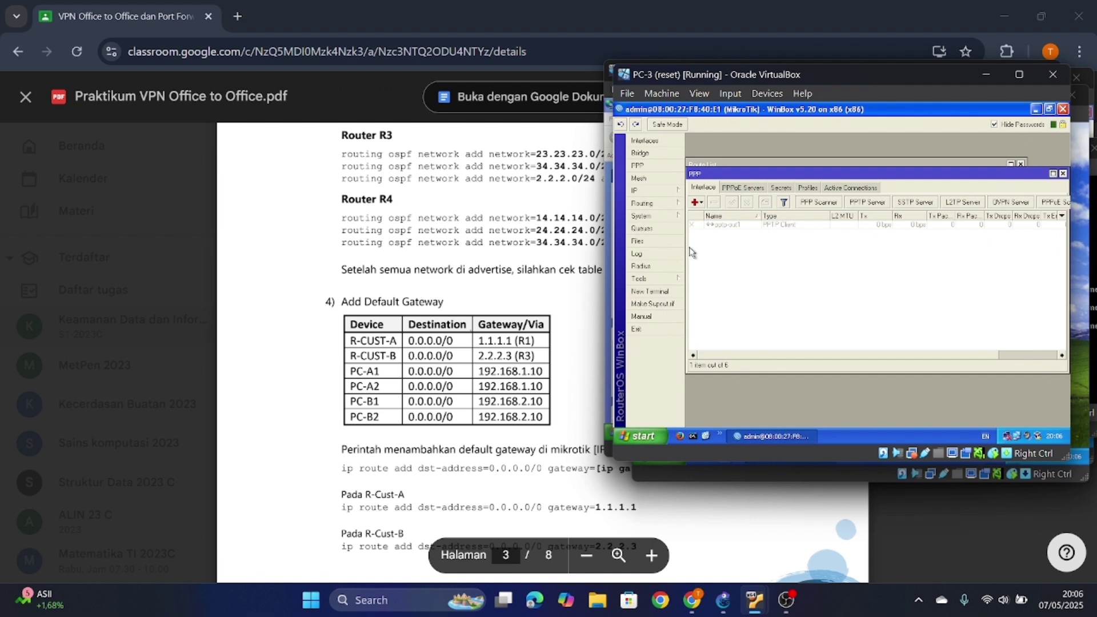
Close the PPP window and check the Route List's 0.0.0.0/0 route against the module's R-CUST-B gateway.
{"action": "left_click", "coordinate": [1063, 174]}
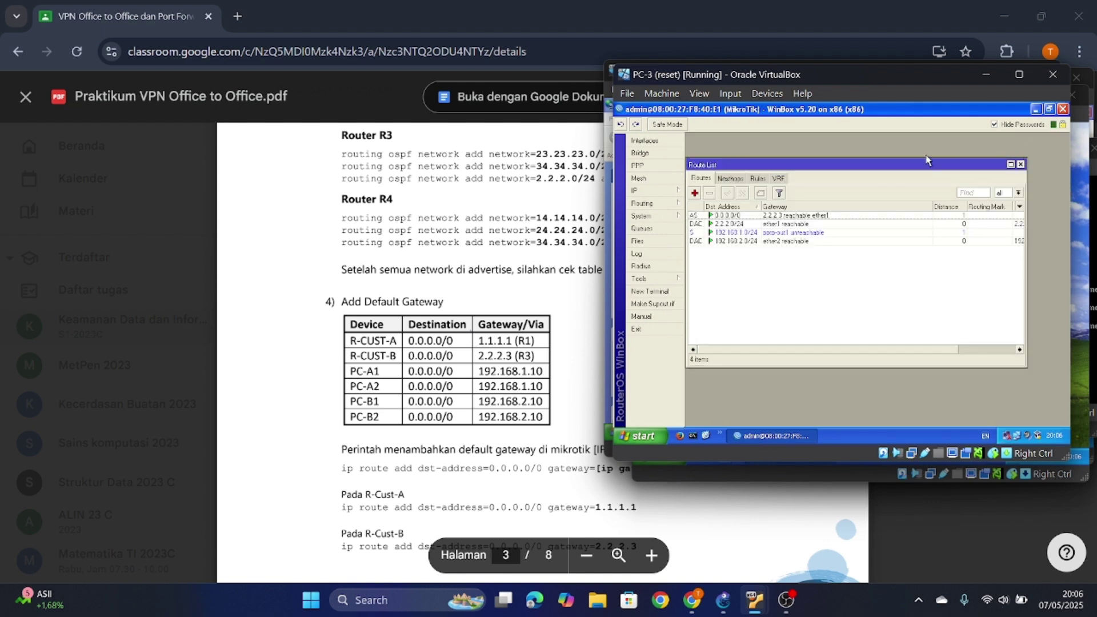
{"action": "left_click_drag", "start_coordinate": [775, 167], "coordinate": [809, 160]}
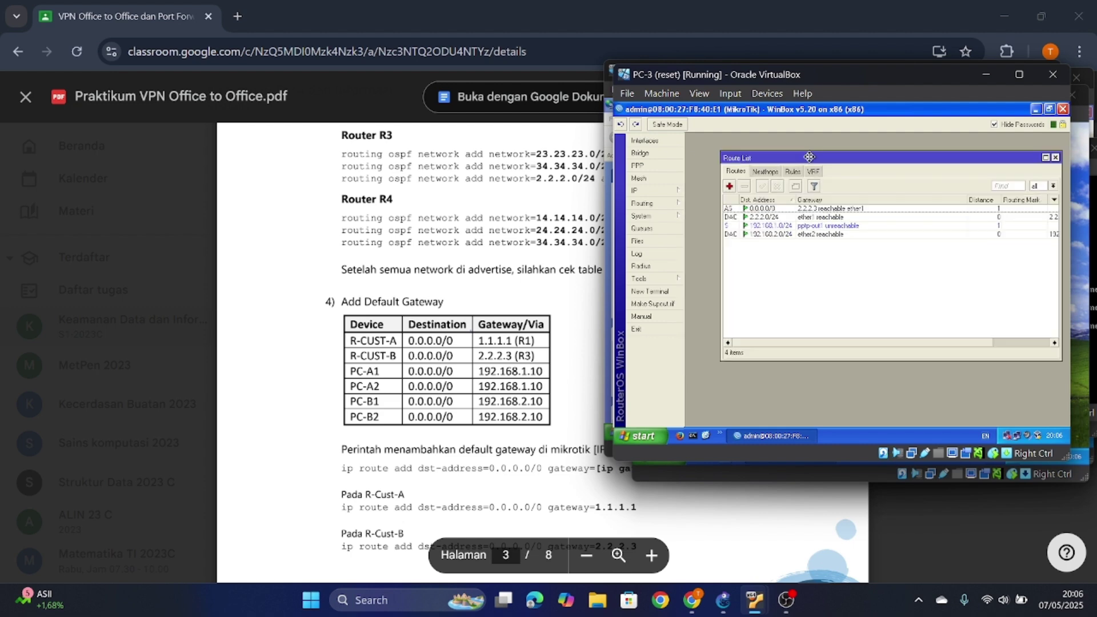
{"action": "scroll", "coordinate": [457, 459], "scroll_direction": "down", "scroll_amount": 1}
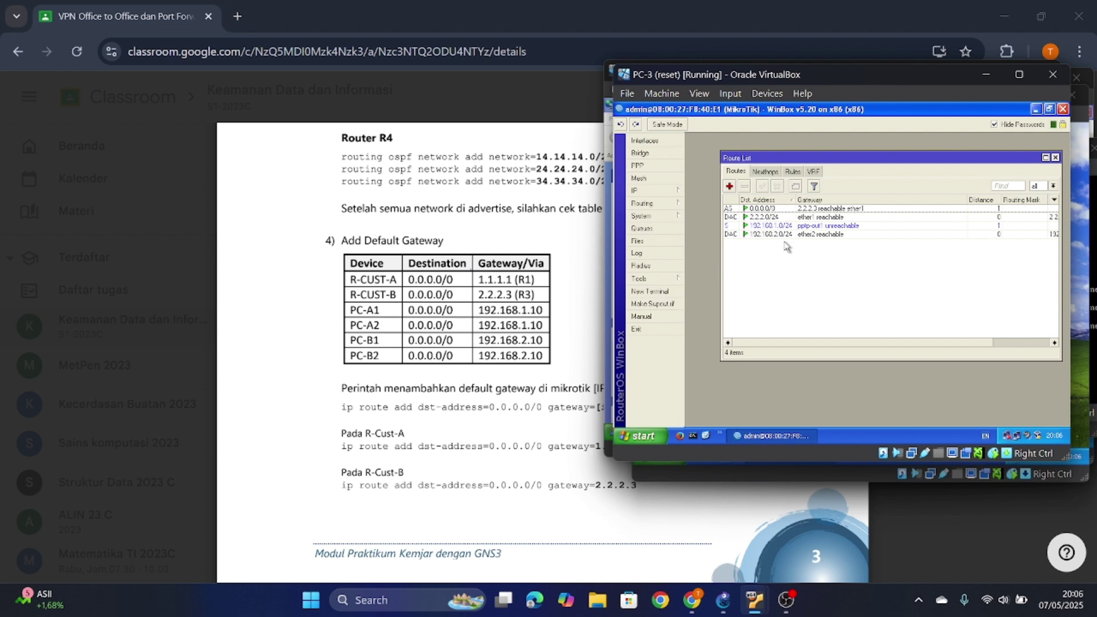
{"action": "double_click", "coordinate": [815, 210]}
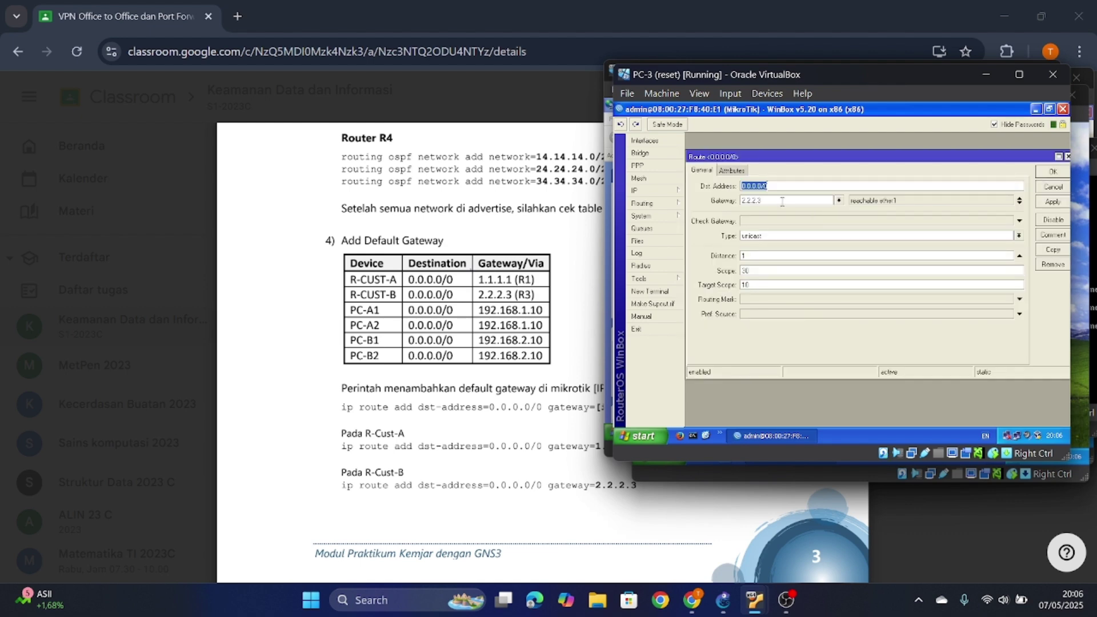
{"action": "left_click", "coordinate": [1053, 173]}
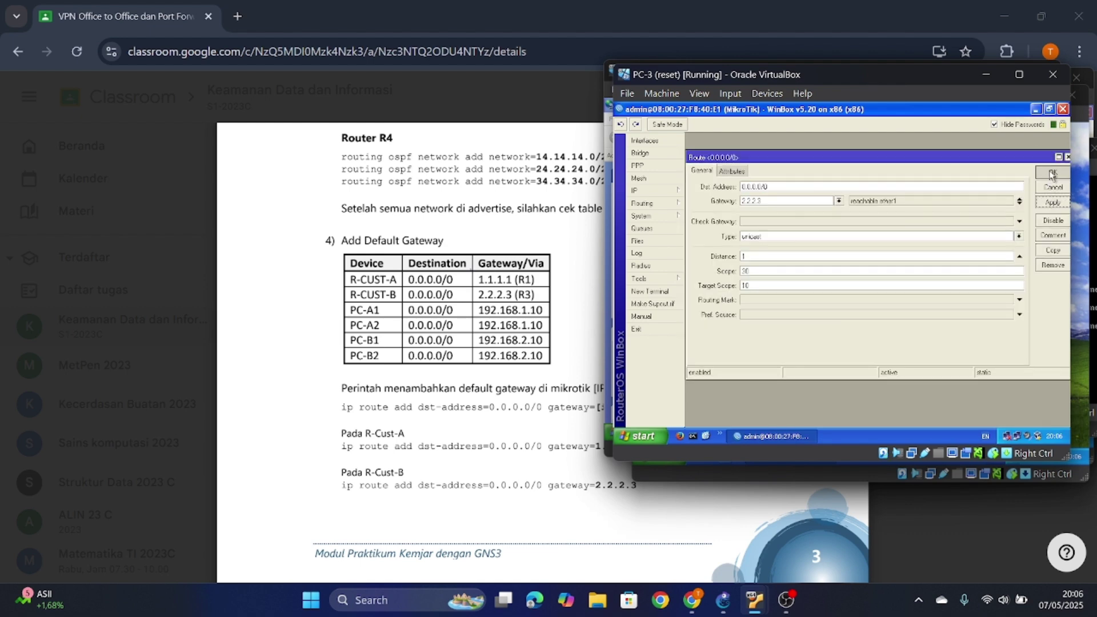
Check the firewall NAT rule's action, chain and out-interface on PC-3's router against the module's R-CUST-B NAT settings.
{"action": "scroll", "coordinate": [472, 331], "scroll_direction": "down", "scroll_amount": 5}
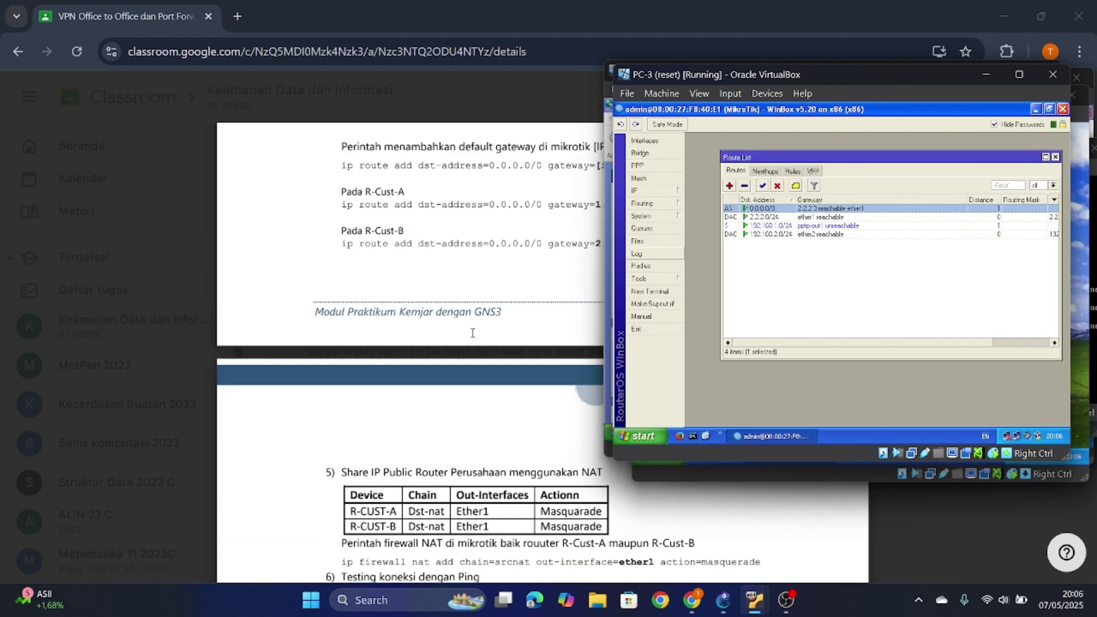
{"action": "scroll", "coordinate": [473, 333], "scroll_direction": "down", "scroll_amount": 1}
{"action": "scroll", "coordinate": [472, 332], "scroll_direction": "up", "scroll_amount": 3}
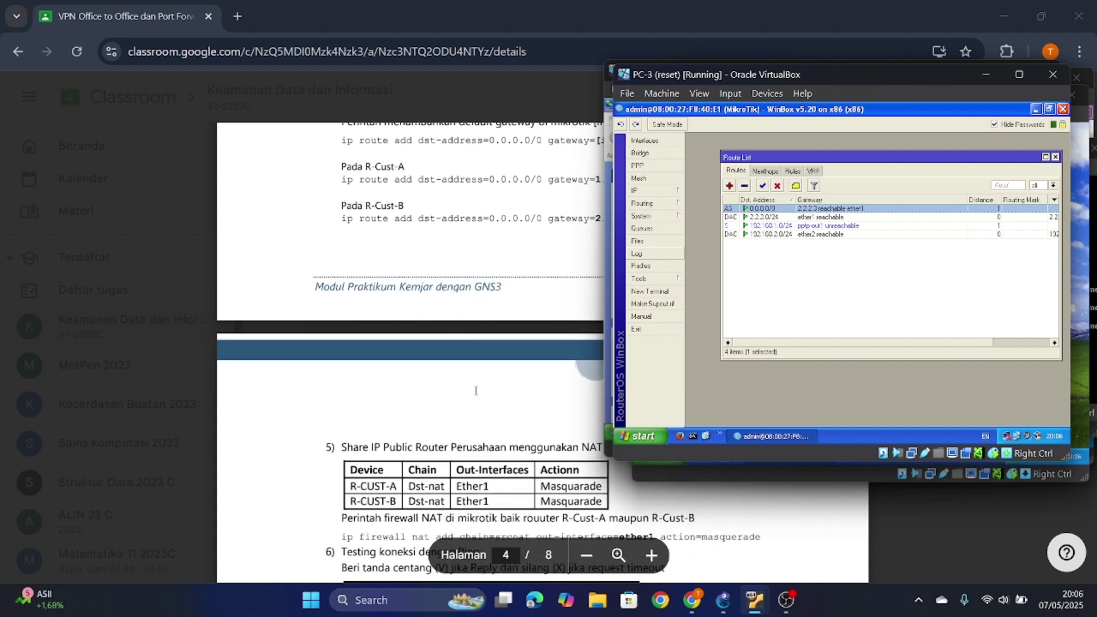
{"action": "scroll", "coordinate": [517, 397], "scroll_direction": "up", "scroll_amount": 1}
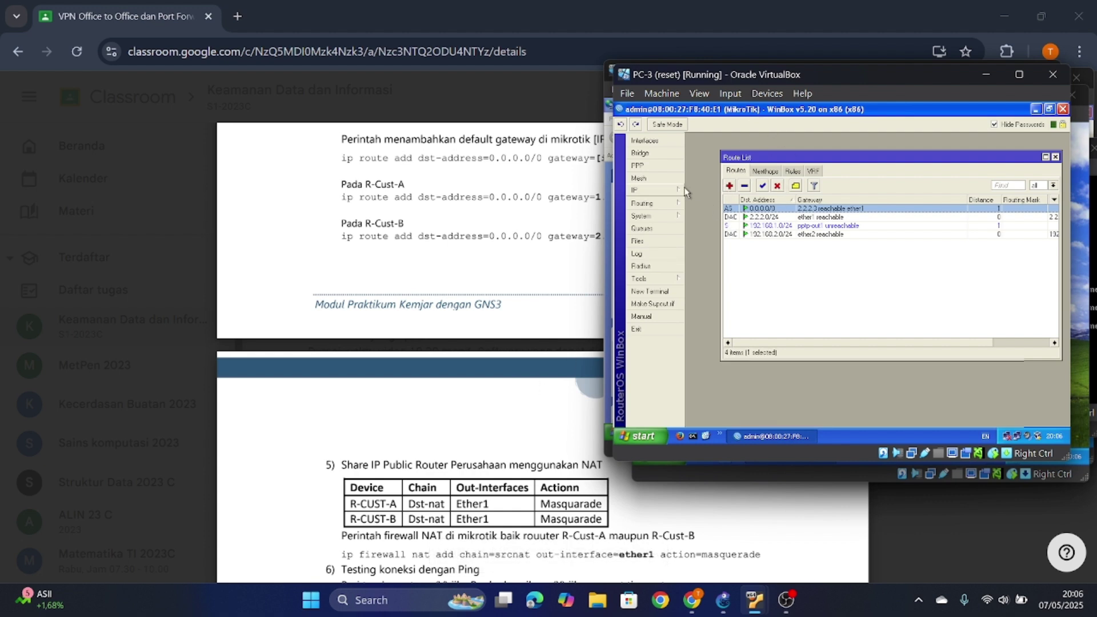
{"action": "left_click", "coordinate": [665, 195]}
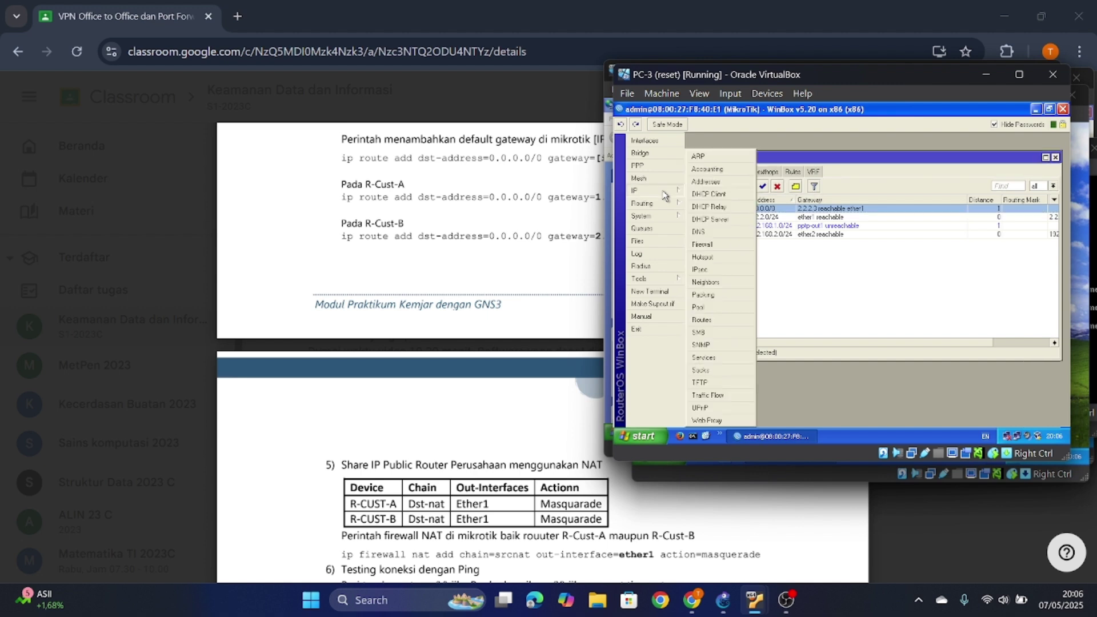
{"action": "left_click", "coordinate": [724, 242]}
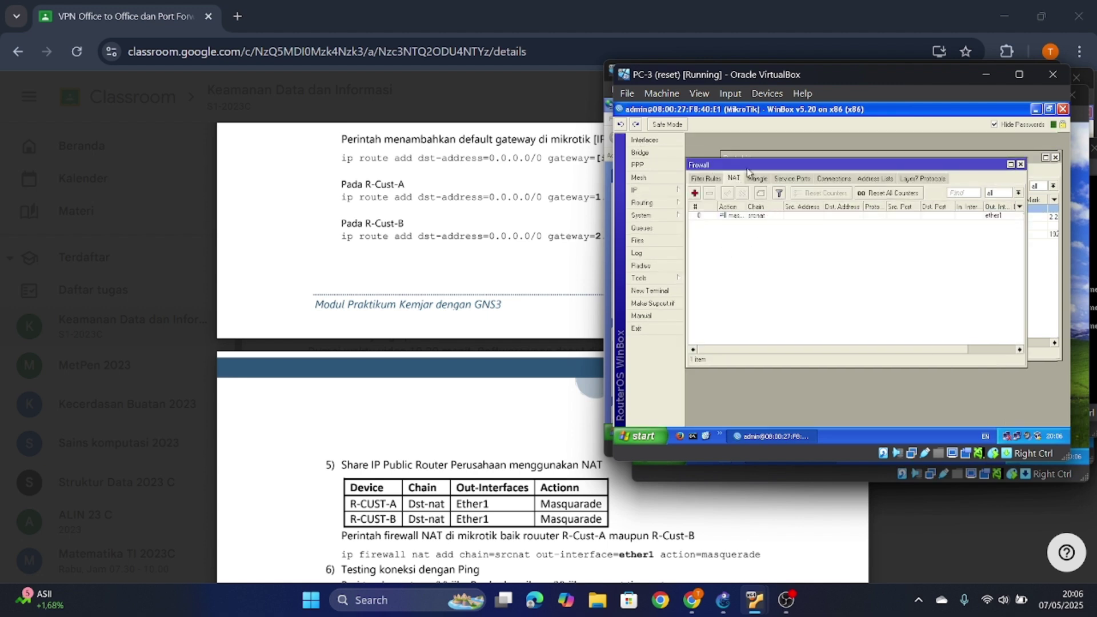
{"action": "left_click", "coordinate": [743, 217]}
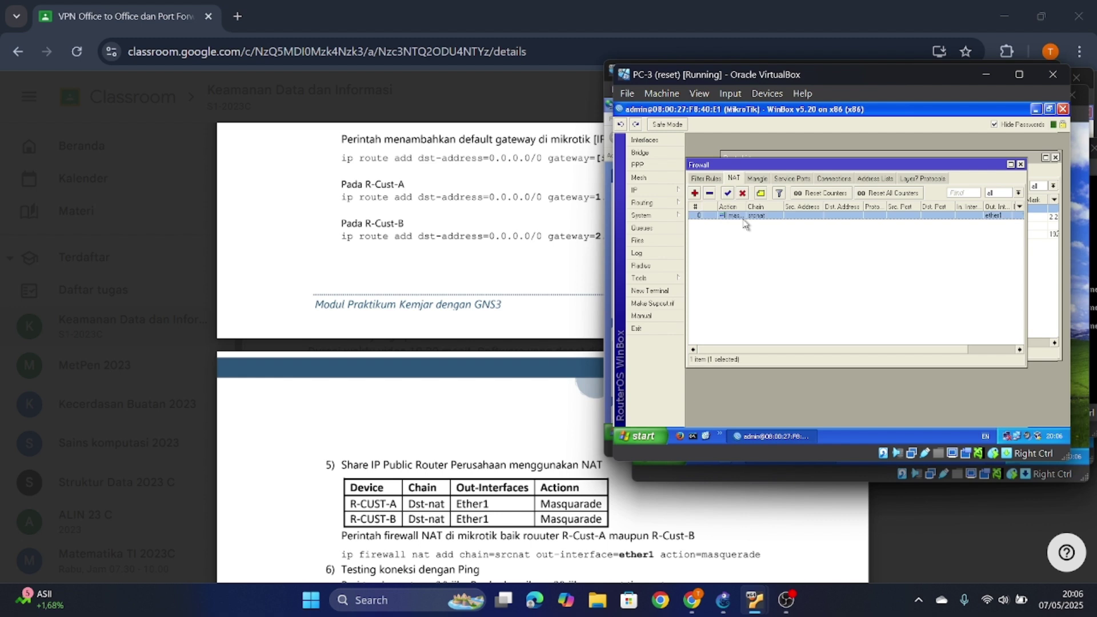
{"action": "double_click", "coordinate": [743, 219]}
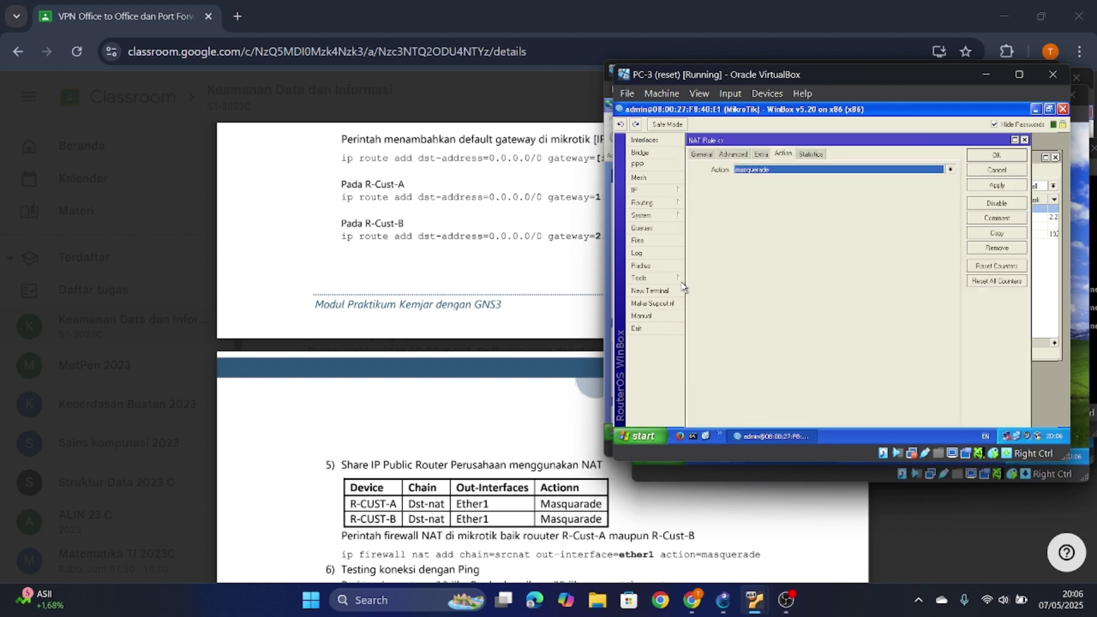
{"action": "left_click", "coordinate": [730, 154]}
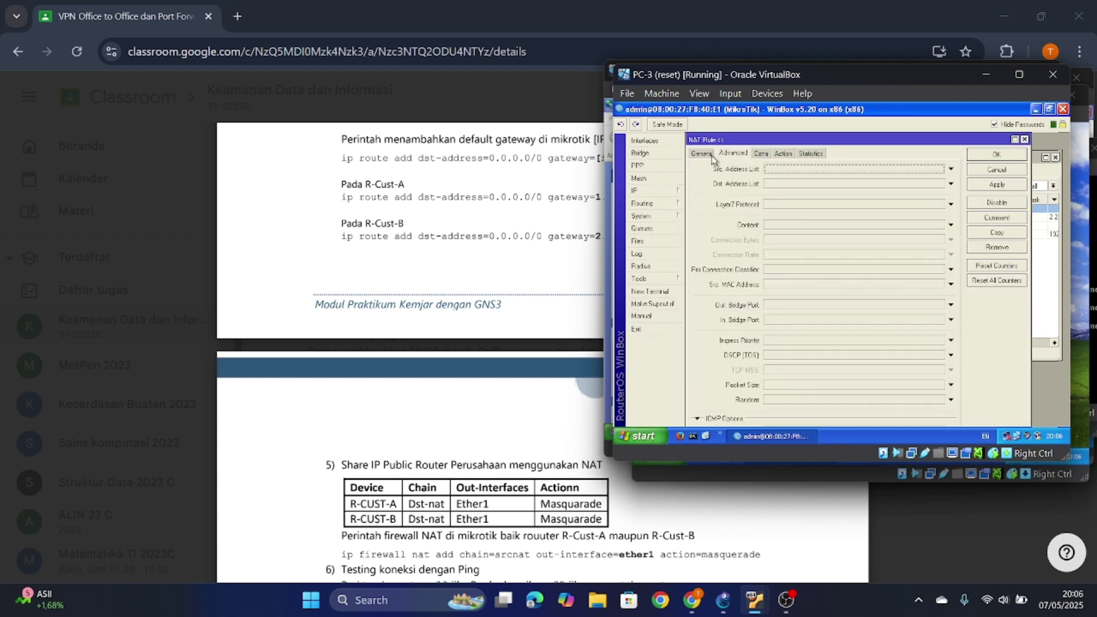
{"action": "left_click", "coordinate": [709, 155]}
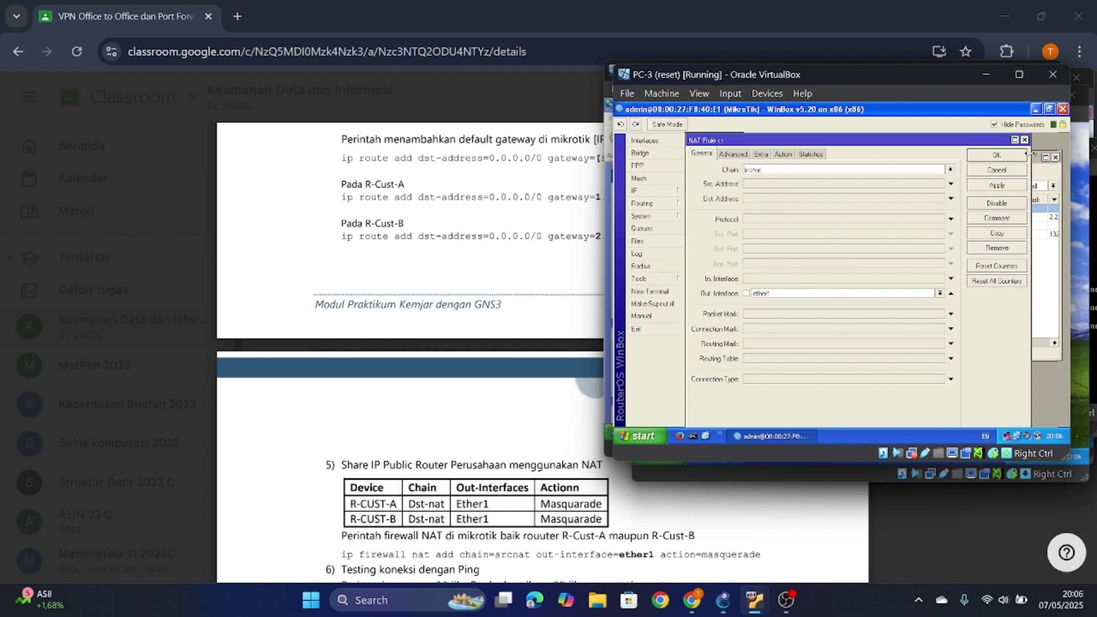
{"action": "left_click", "coordinate": [997, 186]}
{"action": "left_click", "coordinate": [1024, 140]}
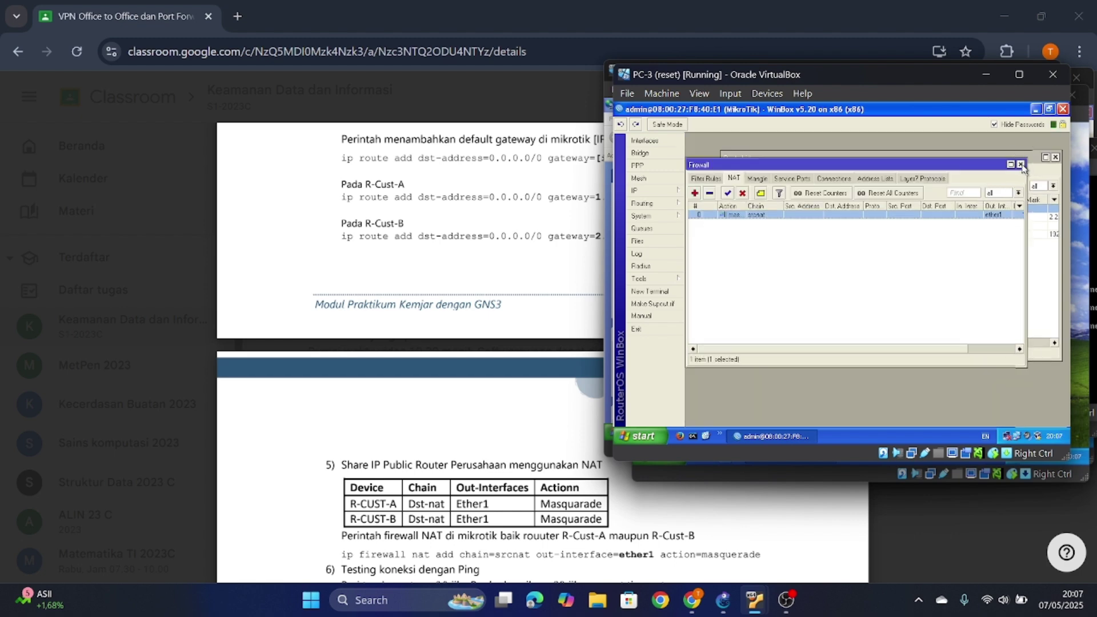
Switch to PC-1 and check its router's masquerade NAT rule against the module's R-CUST-A action, chain and out-interface.
{"action": "mouse_move", "coordinate": [787, 600]}
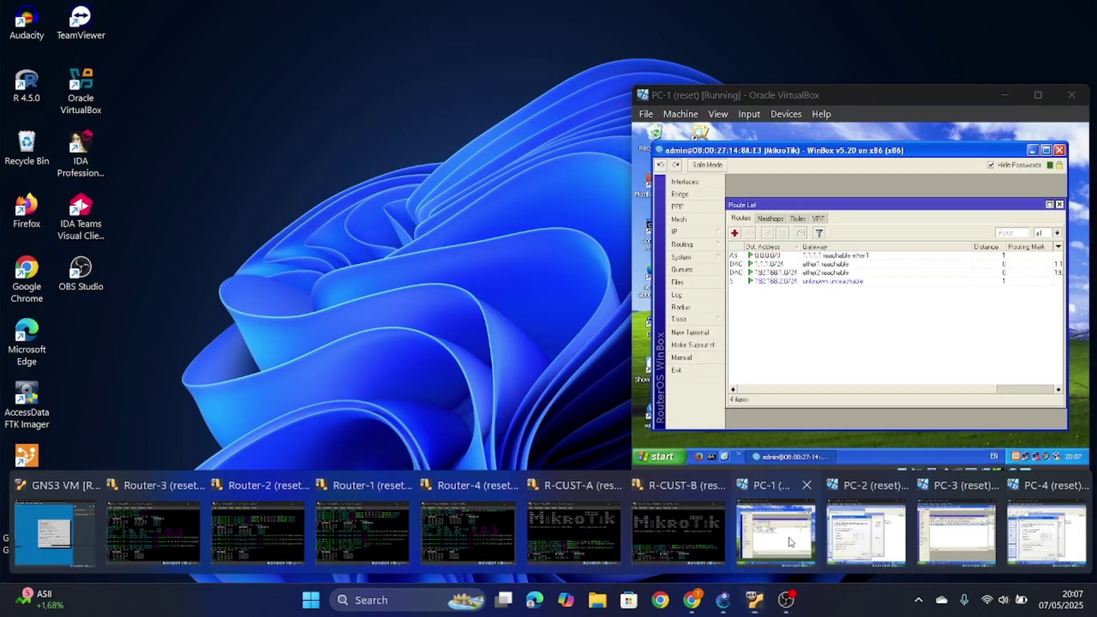
{"action": "left_click", "coordinate": [791, 542]}
{"action": "left_click", "coordinate": [709, 232]}
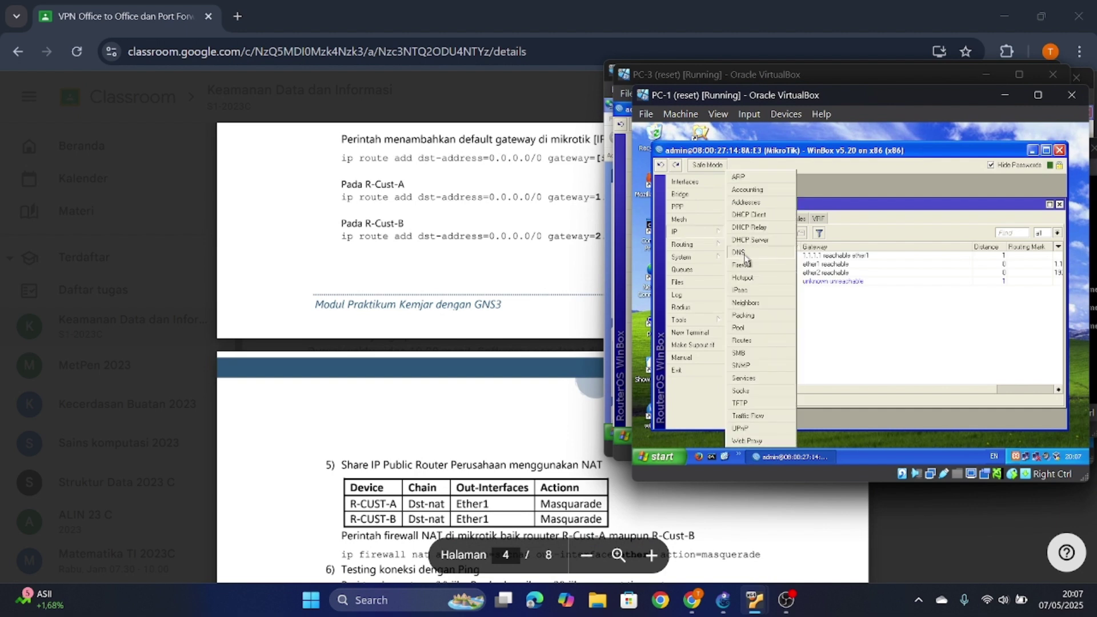
{"action": "left_click", "coordinate": [741, 264]}
{"action": "left_click", "coordinate": [773, 221]}
{"action": "double_click", "coordinate": [783, 257]}
{"action": "left_click", "coordinate": [825, 196]}
{"action": "left_click", "coordinate": [744, 194]}
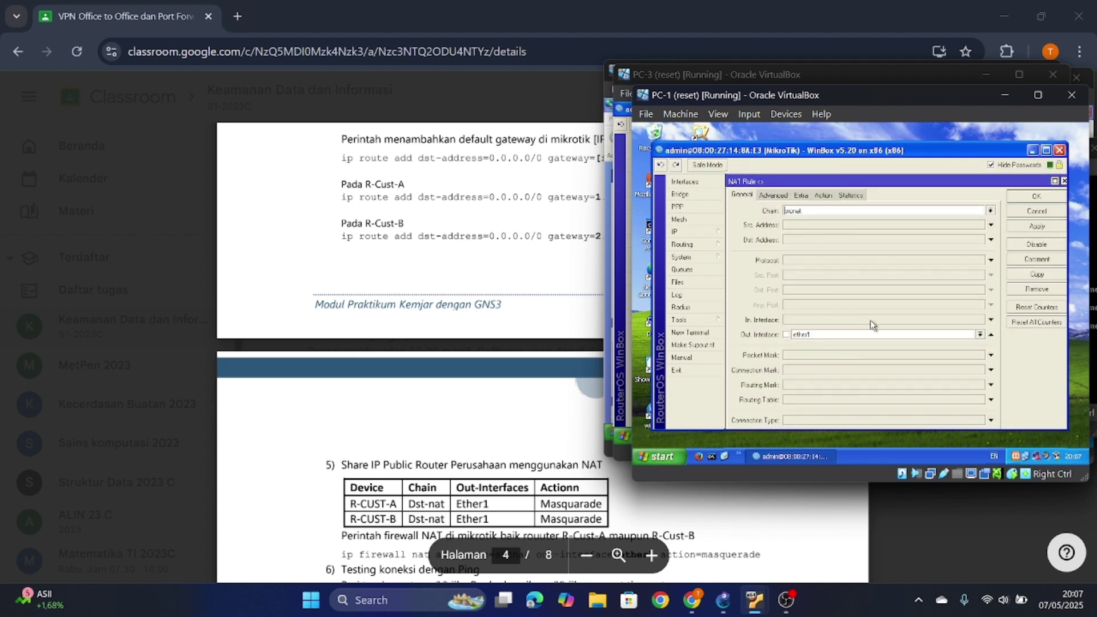
{"action": "scroll", "coordinate": [451, 437], "scroll_direction": "down", "scroll_amount": 3}
{"action": "scroll", "coordinate": [451, 437], "scroll_direction": "down", "scroll_amount": 1}
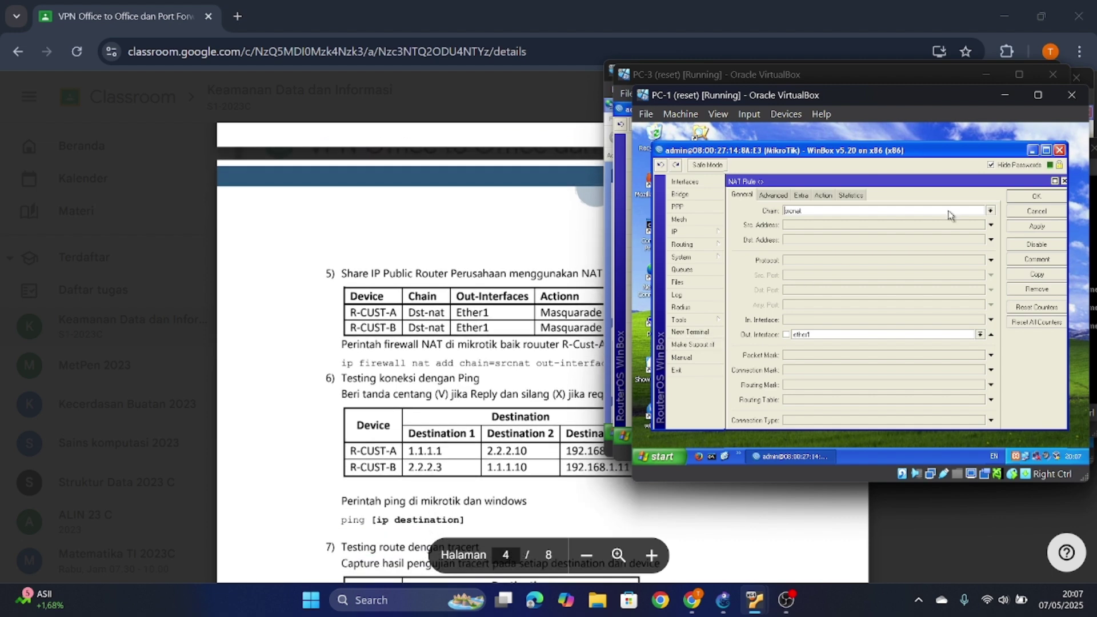
{"action": "left_click", "coordinate": [1037, 196]}
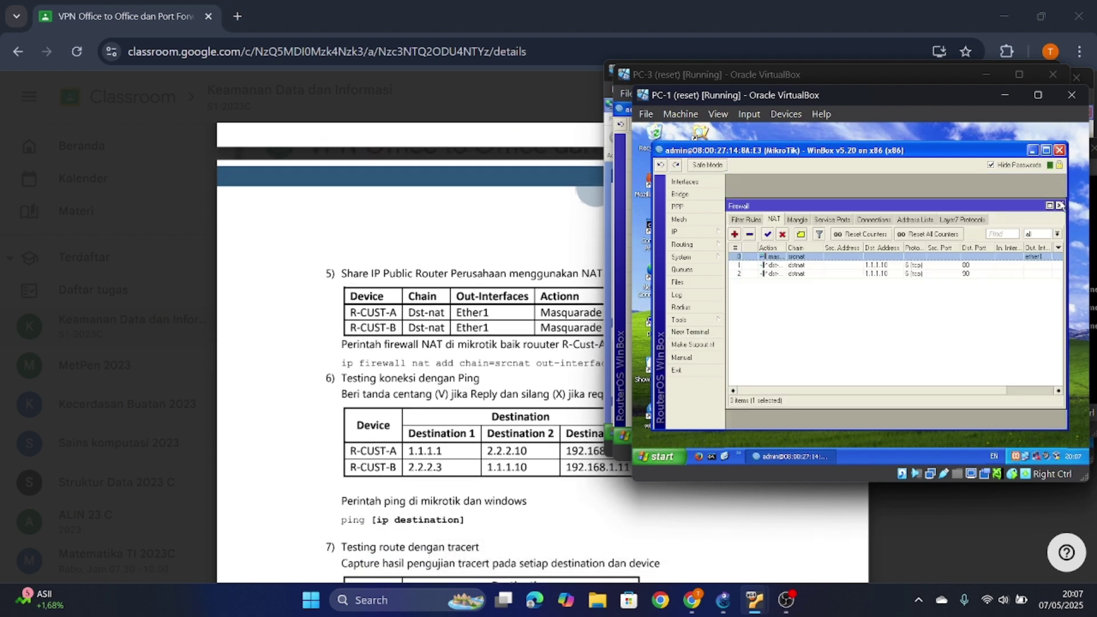
Close the Firewall and Route List windows on PC-1 and open a new router terminal for the module's ping test.
{"action": "left_click", "coordinate": [1060, 205]}
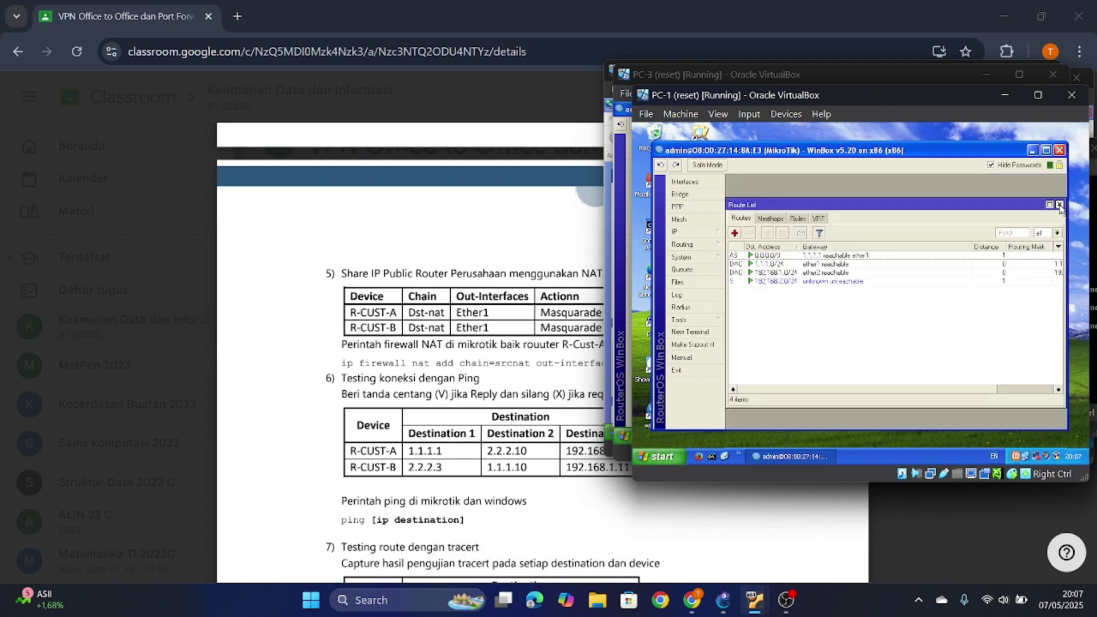
{"action": "left_click", "coordinate": [1060, 205]}
{"action": "scroll", "coordinate": [410, 432], "scroll_direction": "up", "scroll_amount": 3}
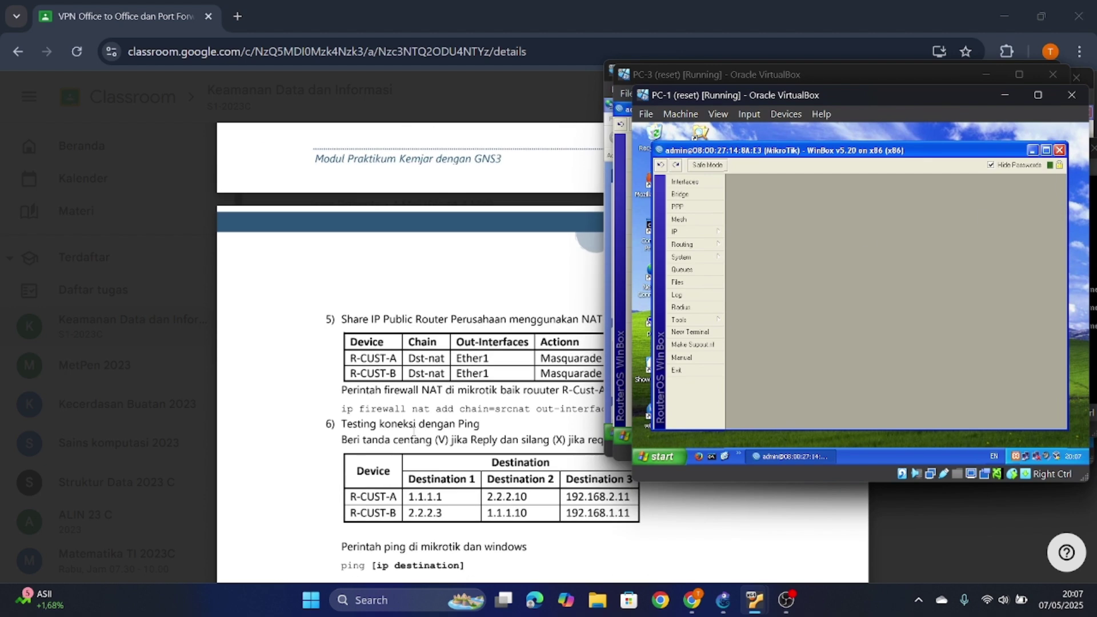
{"action": "scroll", "coordinate": [411, 433], "scroll_direction": "down", "scroll_amount": 3}
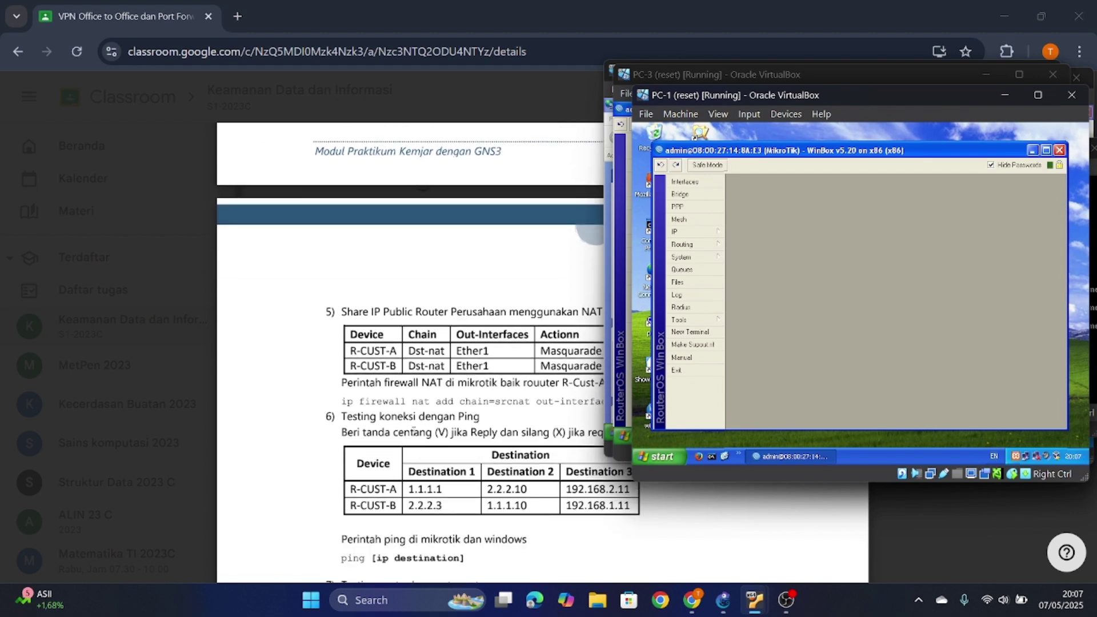
{"action": "left_click", "coordinate": [711, 329]}
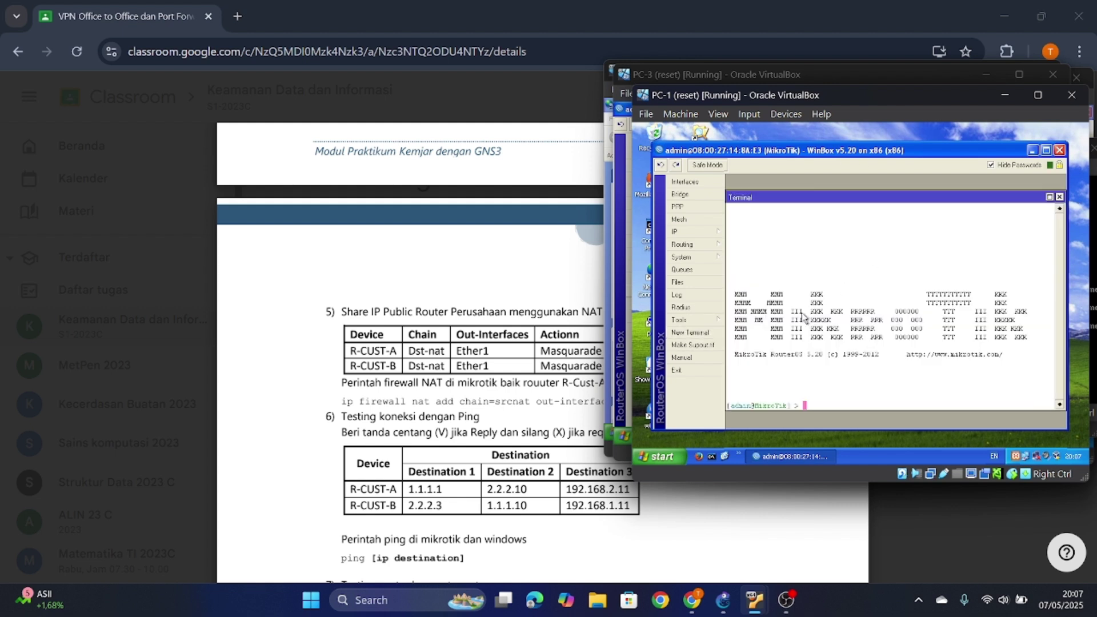
{"action": "left_click", "coordinate": [839, 405]}
Ping R-CUST-A's three test destinations 1.1.1.1, 2.2.2.10 and 192.168.2.11 from the terminal, stopping each run after a few packets.
{"action": "type", "text": "p"}
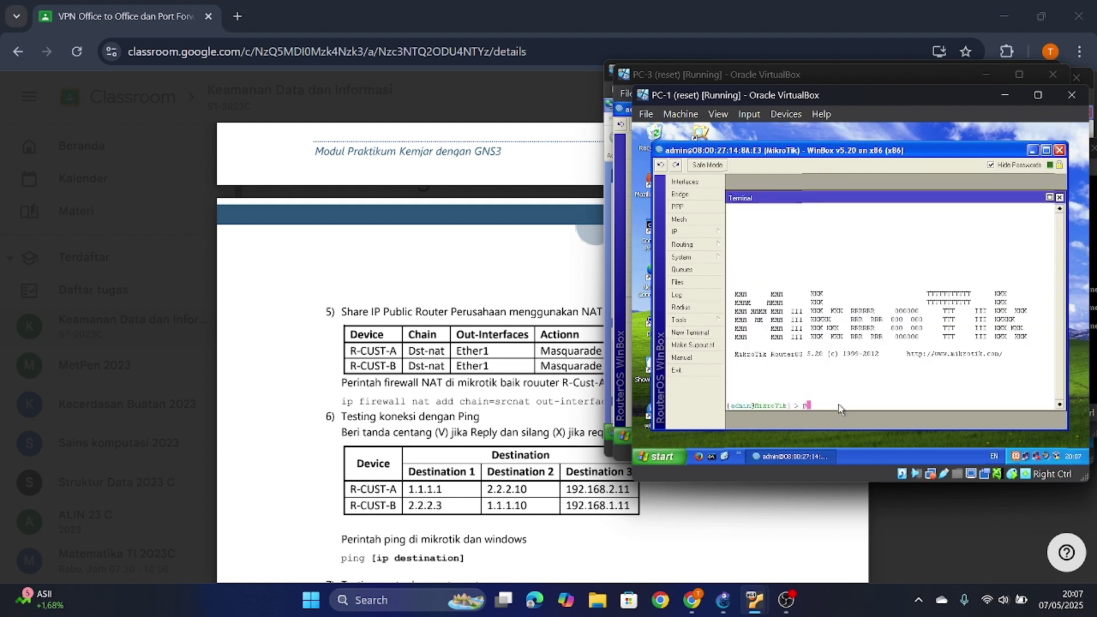
{"action": "type", "text": "ing 1.1.1.1"}
{"action": "key", "text": "Return"}
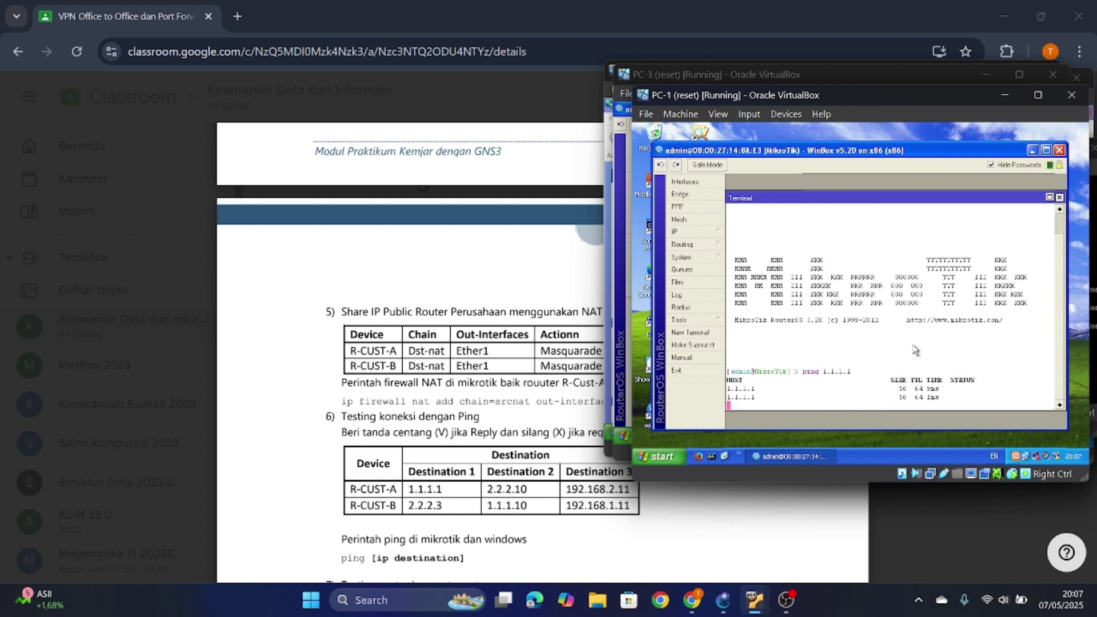
{"action": "key", "text": "ctrl+c"}
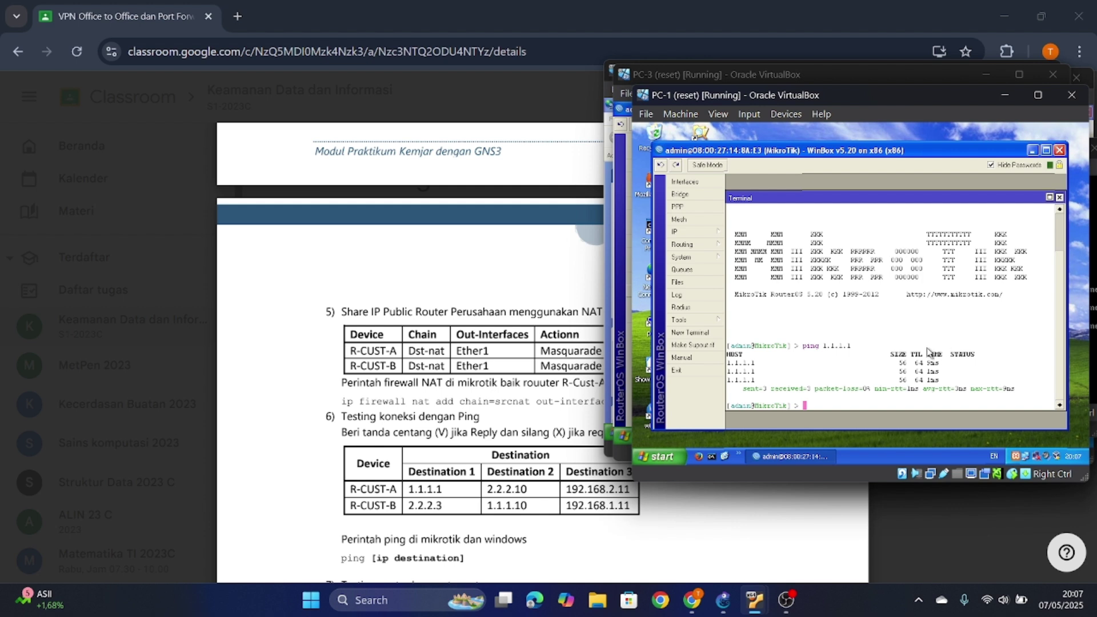
{"action": "type", "text": "ping 2.2.2.10"}
{"action": "key", "text": "Return"}
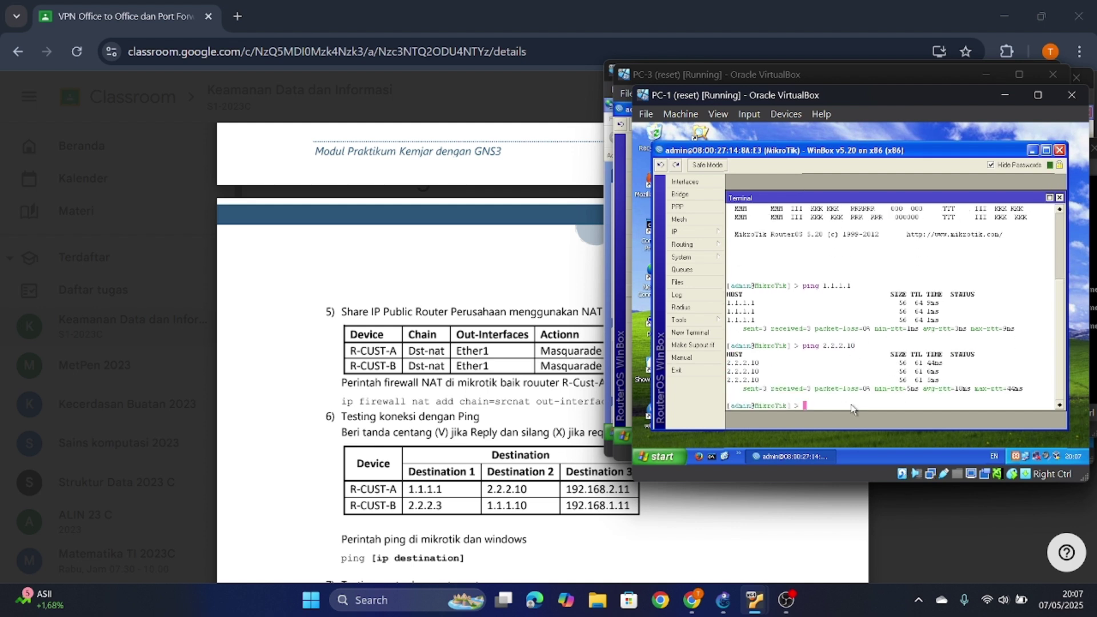
{"action": "type", "text": "ping 192.168.2.11"}
{"action": "key", "text": "Return"}
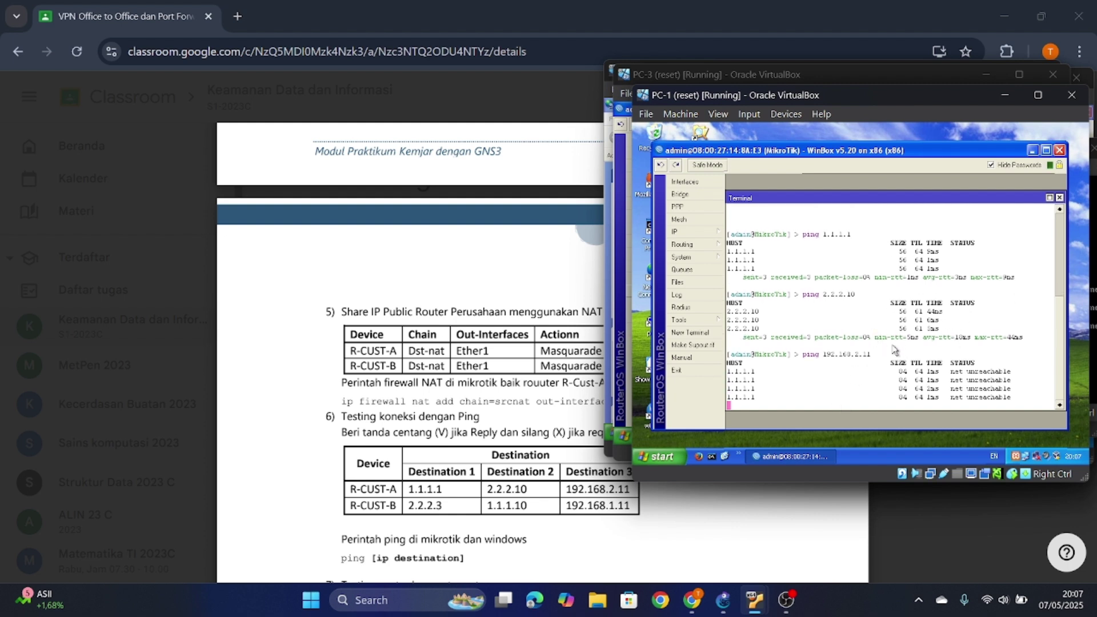
{"action": "key", "text": "ctrl+c"}
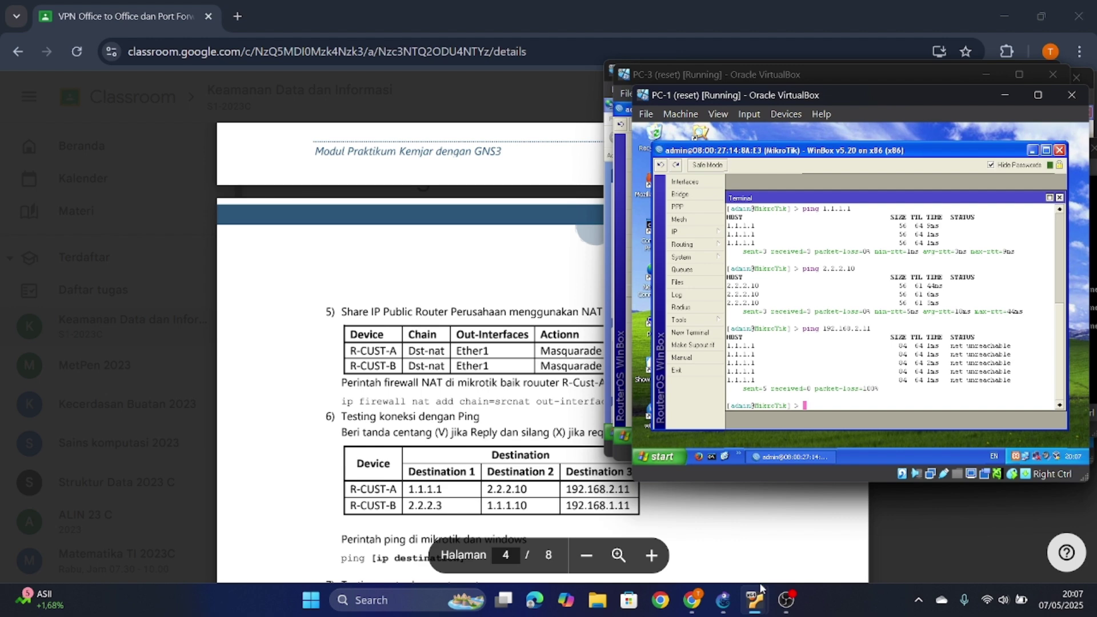
Switch to PC-3, close its Firewall and Route List windows and open a new router terminal.
{"action": "mouse_move", "coordinate": [755, 602]}
{"action": "left_click", "coordinate": [958, 528]}
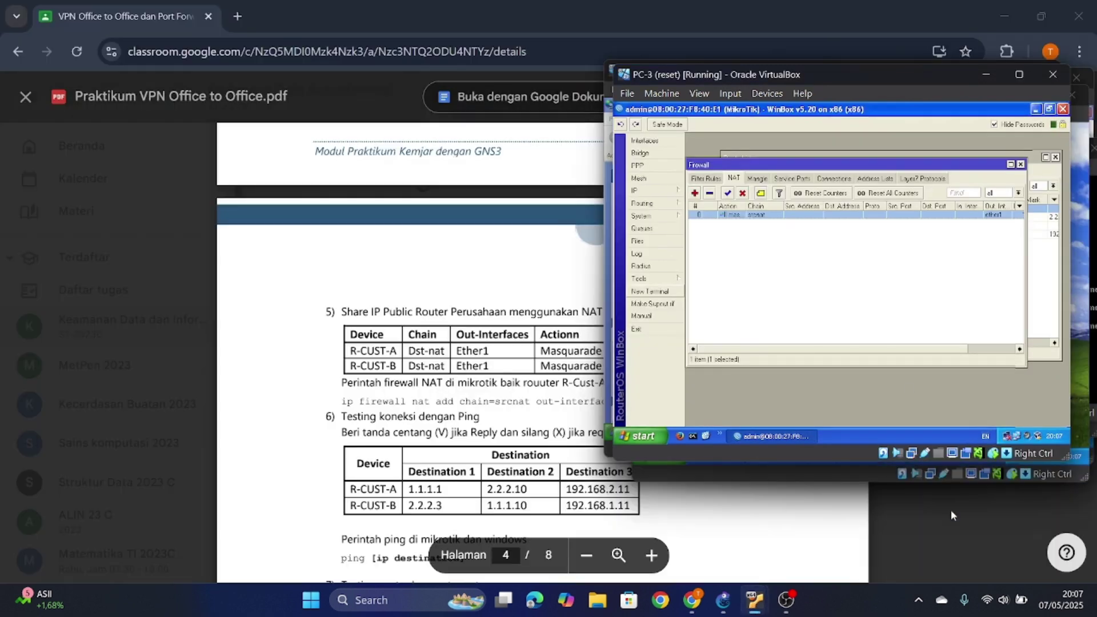
{"action": "left_click", "coordinate": [1021, 165]}
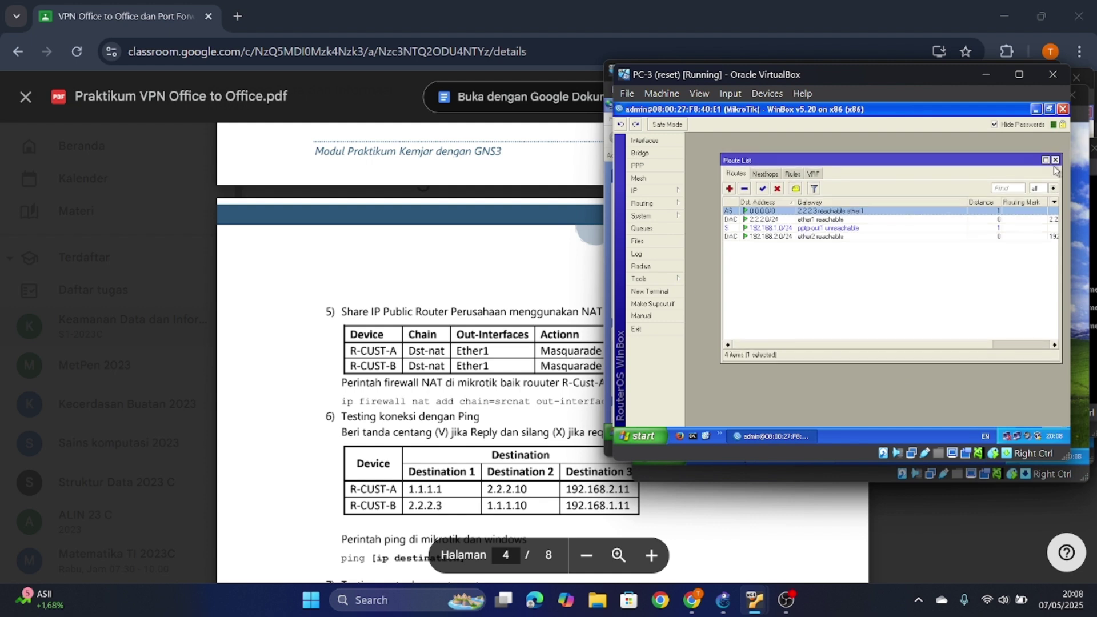
{"action": "left_click", "coordinate": [1055, 158]}
{"action": "left_click", "coordinate": [651, 293]}
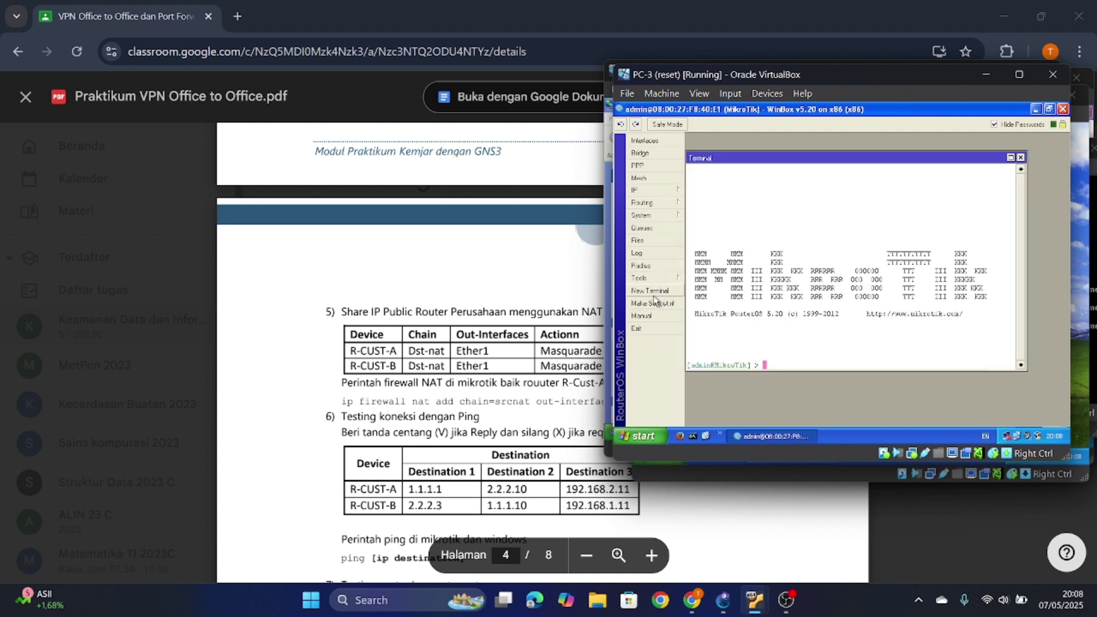
Ping R-CUST-B's three test destinations 2.2.2.3, 1.1.1.10 and 192.168.1.11 from PC-3's router terminal, stopping each run after a few packets.
{"action": "type", "text": "ping "}
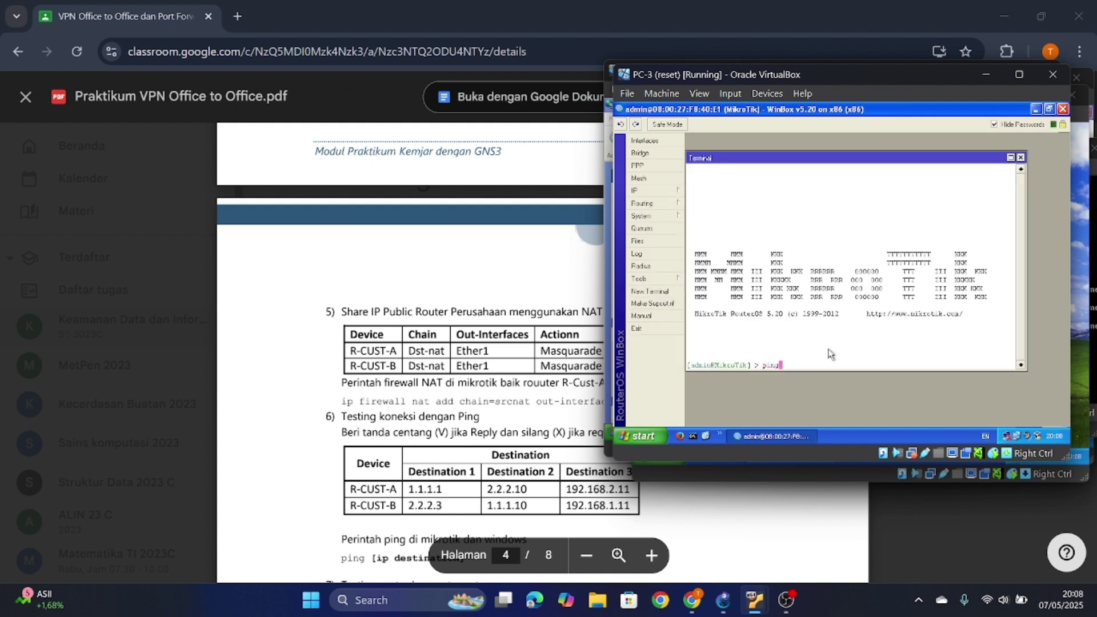
{"action": "type", "text": "2.2.2.3"}
{"action": "key", "text": "Return"}
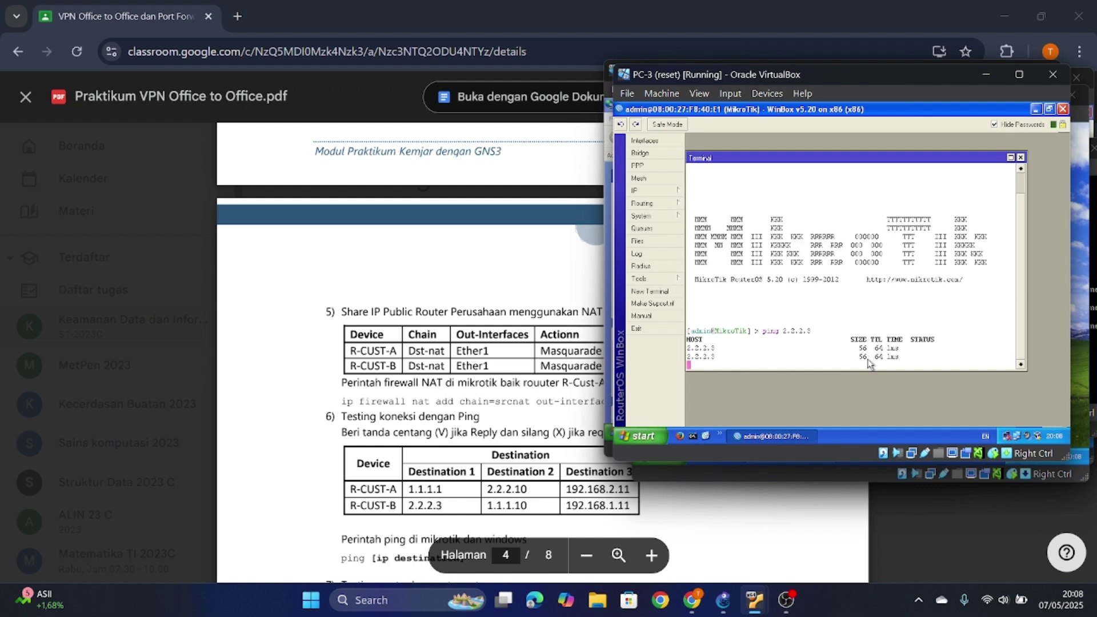
{"action": "key", "text": "ctrl+c"}
{"action": "type", "text": "ping"}
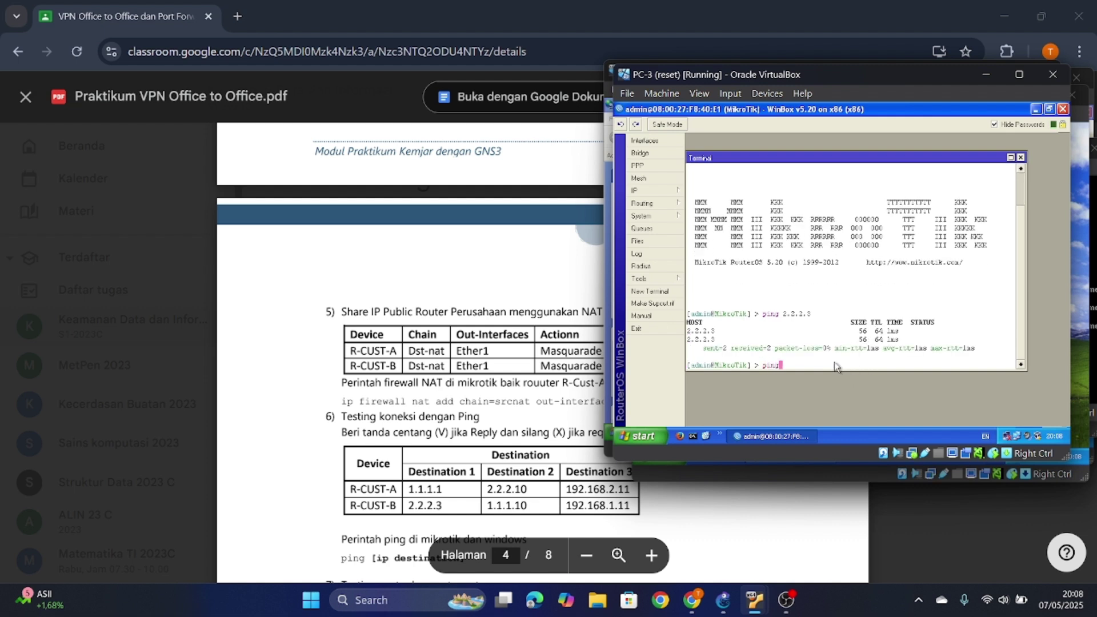
{"action": "type", "text": " 1.1.1.10"}
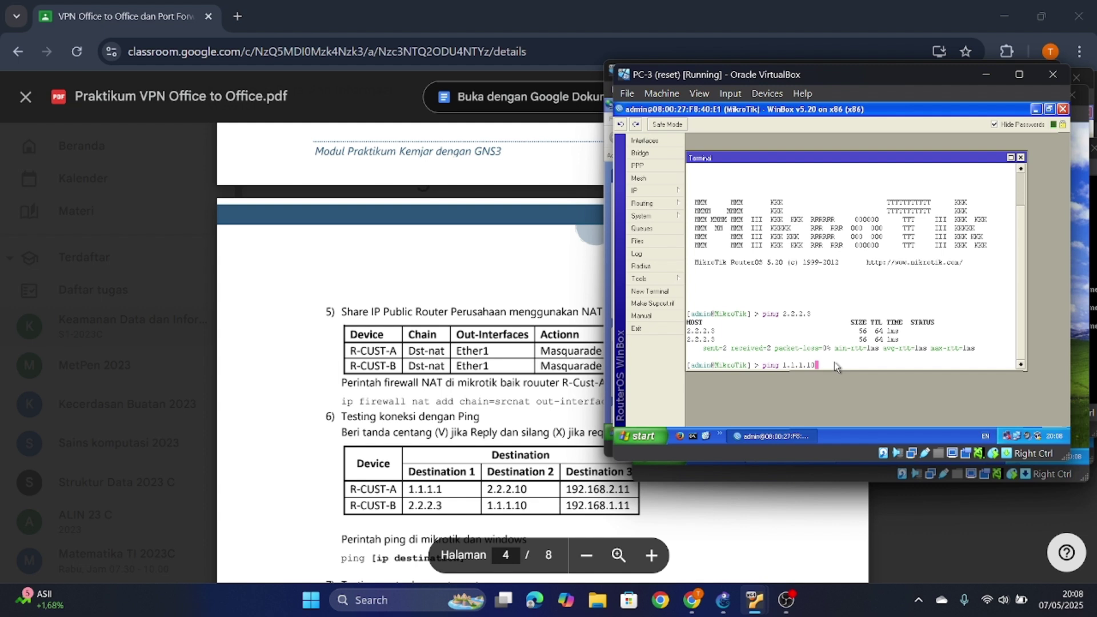
{"action": "key", "text": "Return"}
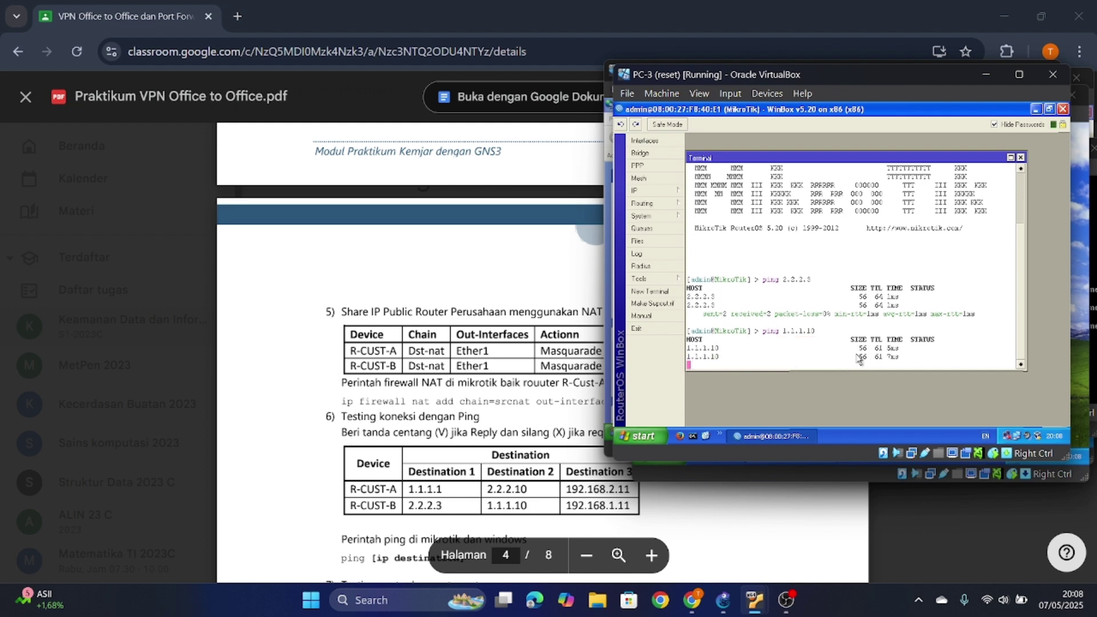
{"action": "key", "text": "ctrl+c"}
{"action": "type", "text": "ping 192."}
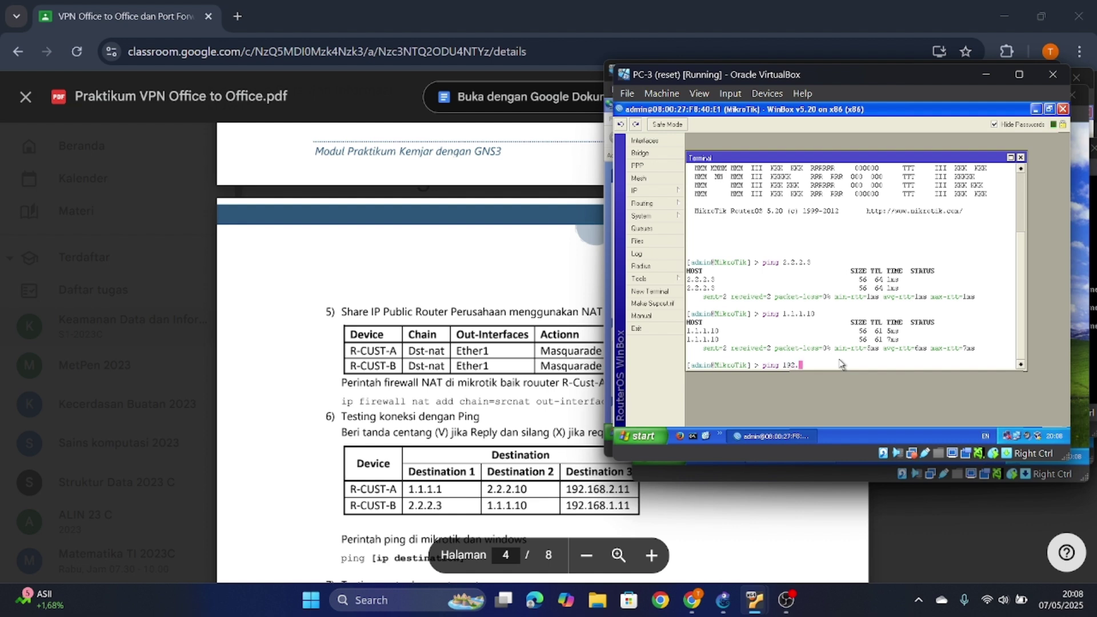
{"action": "type", "text": "168.1.11"}
{"action": "key", "text": "Return"}
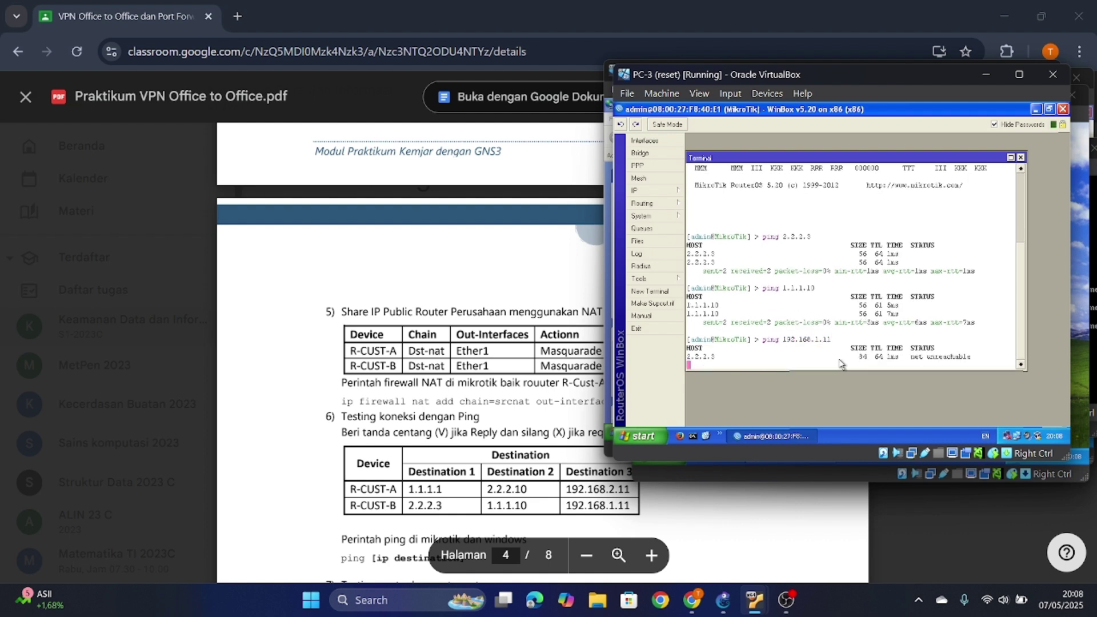
{"action": "key", "text": "ctrl+c"}
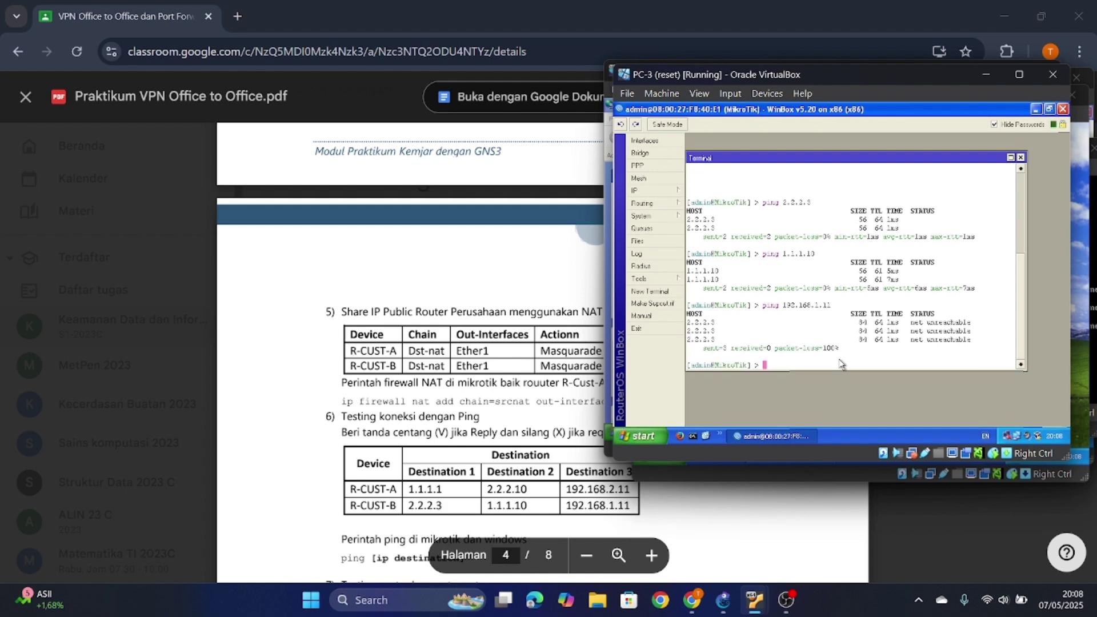
Find the module's tracert task and trace the route from PC-3's router to 2.2.2.3 with tool traceroute.
{"action": "scroll", "coordinate": [438, 445], "scroll_direction": "down", "scroll_amount": 1}
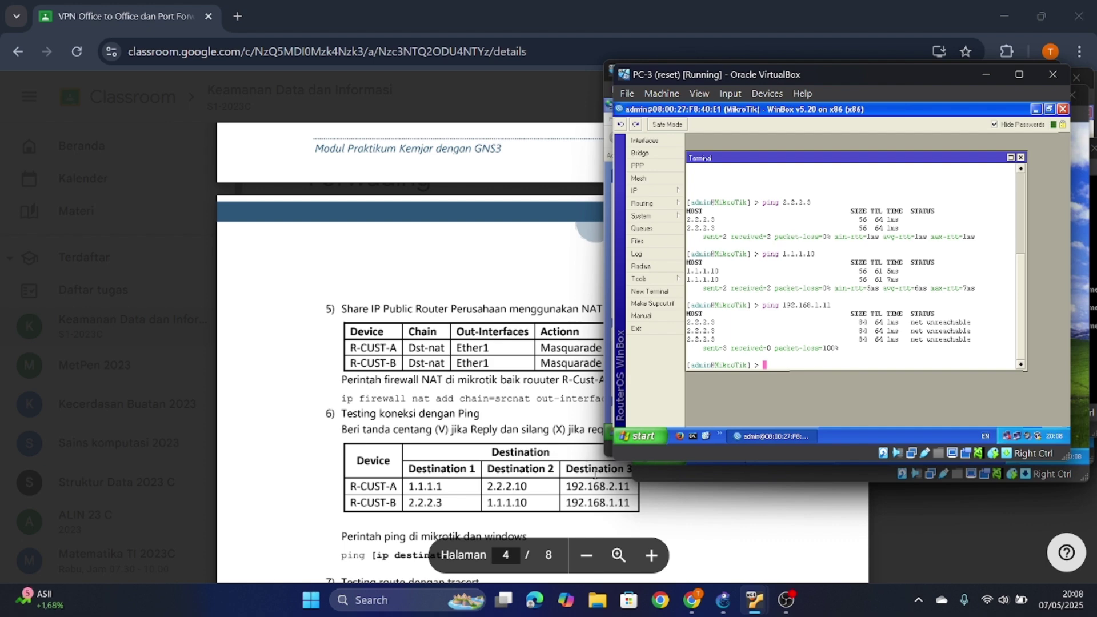
{"action": "scroll", "coordinate": [607, 503], "scroll_direction": "down", "scroll_amount": 3}
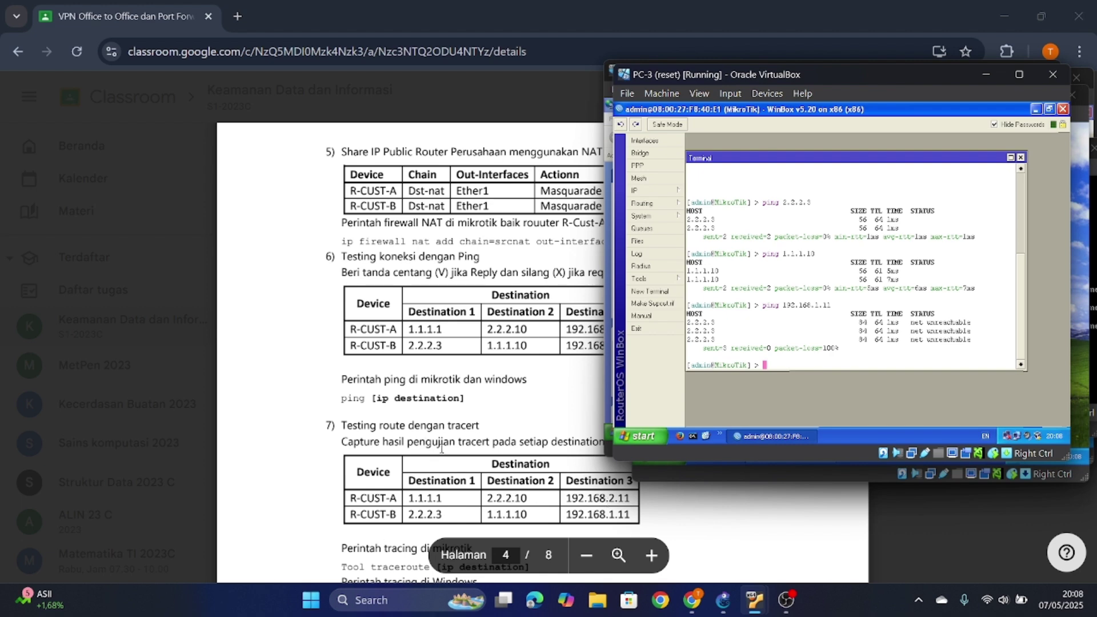
{"action": "scroll", "coordinate": [441, 450], "scroll_direction": "down", "scroll_amount": 2}
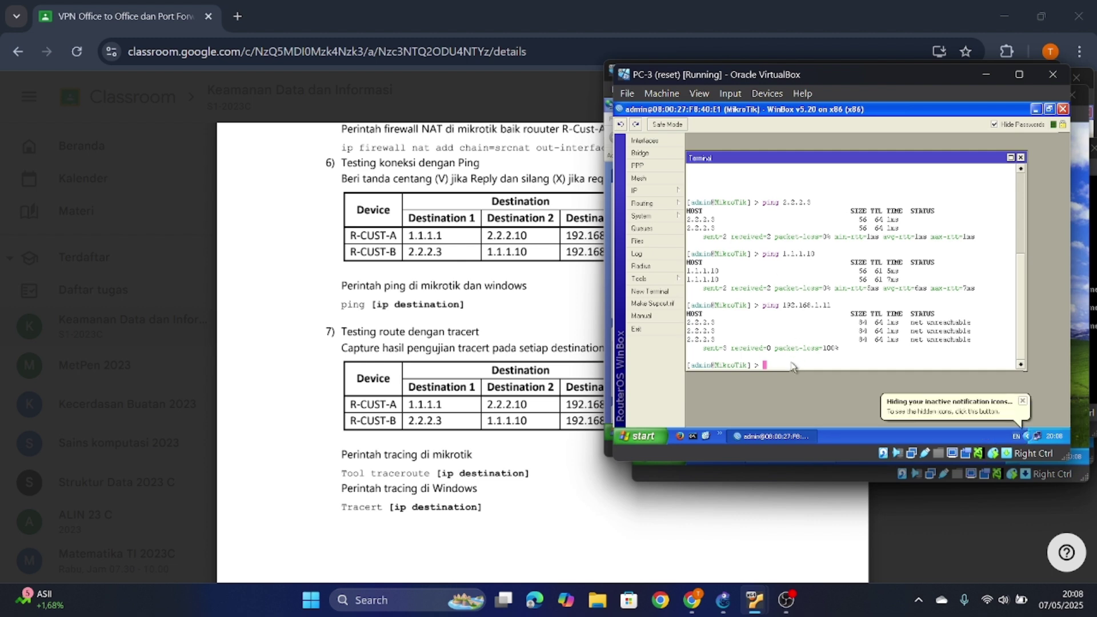
{"action": "type", "text": "tool t"}
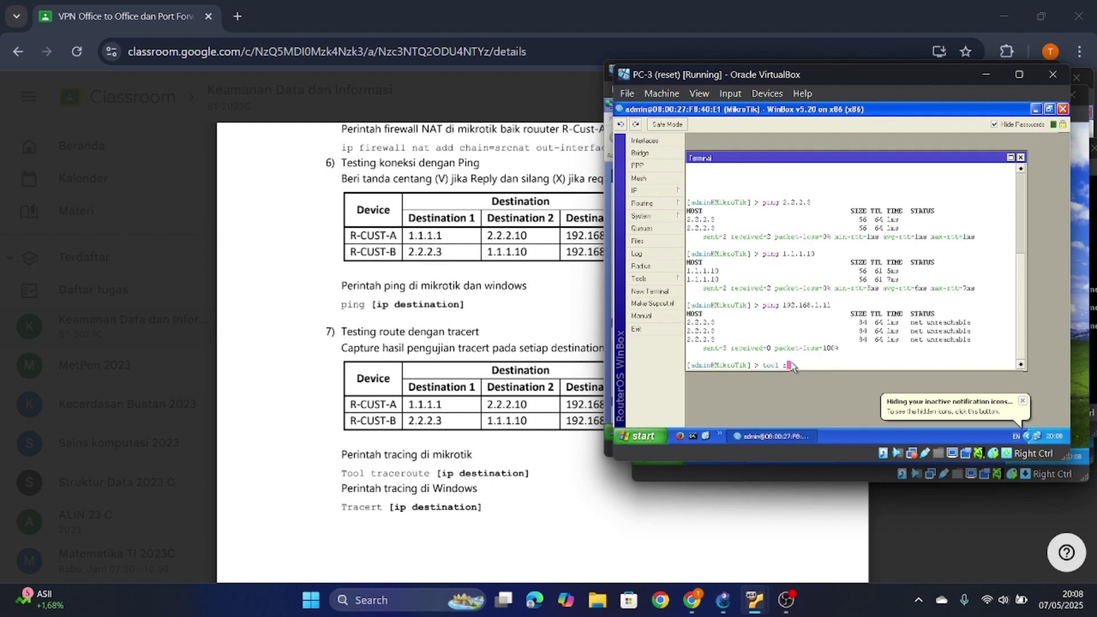
{"action": "type", "text": "rac"}
{"action": "key", "text": "BackSpace"}
{"action": "key", "text": "BackSpace"}
{"action": "type", "text": "aceroute"}
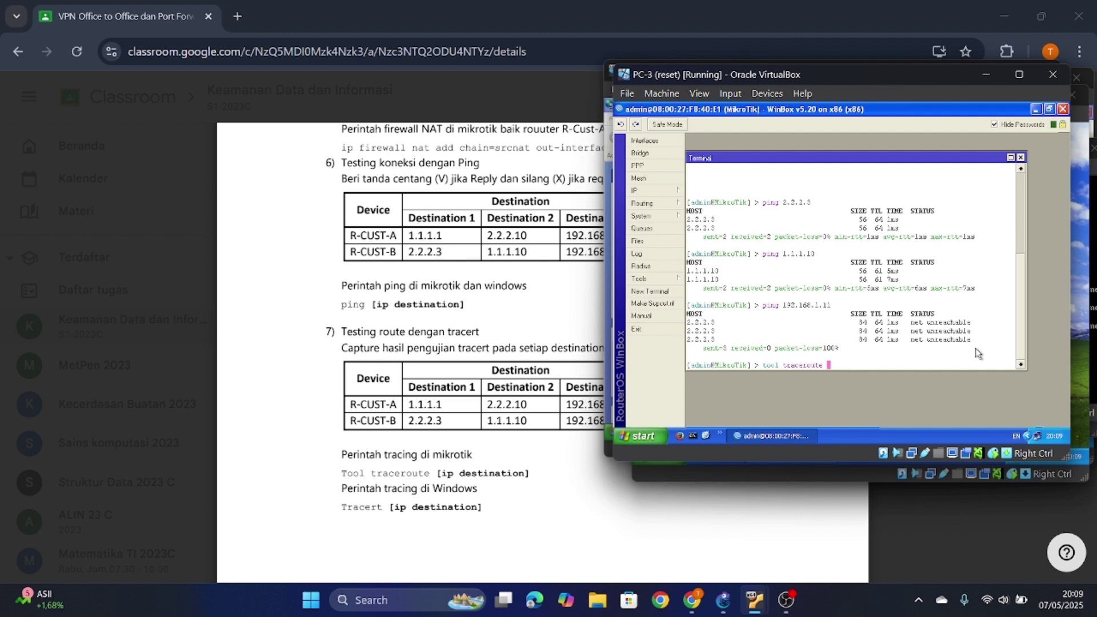
{"action": "type", "text": "2.2.2.3"}
{"action": "key", "text": "Return"}
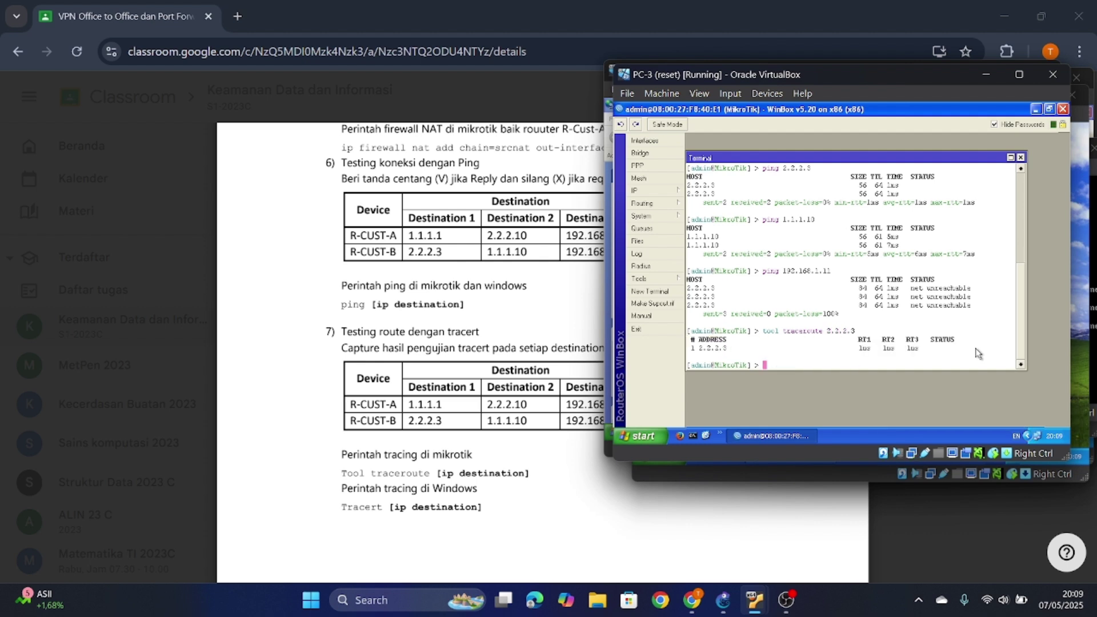
Trace the route from PC-3's router to R-CUST-B's second destination, 1.1.1.10.
{"action": "key", "text": "Up"}
{"action": "key", "text": "BackSpace"}
{"action": "key", "text": "BackSpace"}
{"action": "key", "text": "BackSpace"}
{"action": "key", "text": "BackSpace"}
{"action": "key", "text": "BackSpace"}
{"action": "key", "text": "BackSpace"}
{"action": "type", "text": "1.1.1.10"}
{"action": "key", "text": "Return"}
Trace the route from PC-3's router to 192.168.1.11 and stop the run after a few hops.
{"action": "key", "text": "Up"}
{"action": "key", "text": "BackSpace"}
{"action": "key", "text": "BackSpace"}
{"action": "key", "text": "BackSpace"}
{"action": "key", "text": "BackSpace"}
{"action": "key", "text": "BackSpace"}
{"action": "key", "text": "BackSpace"}
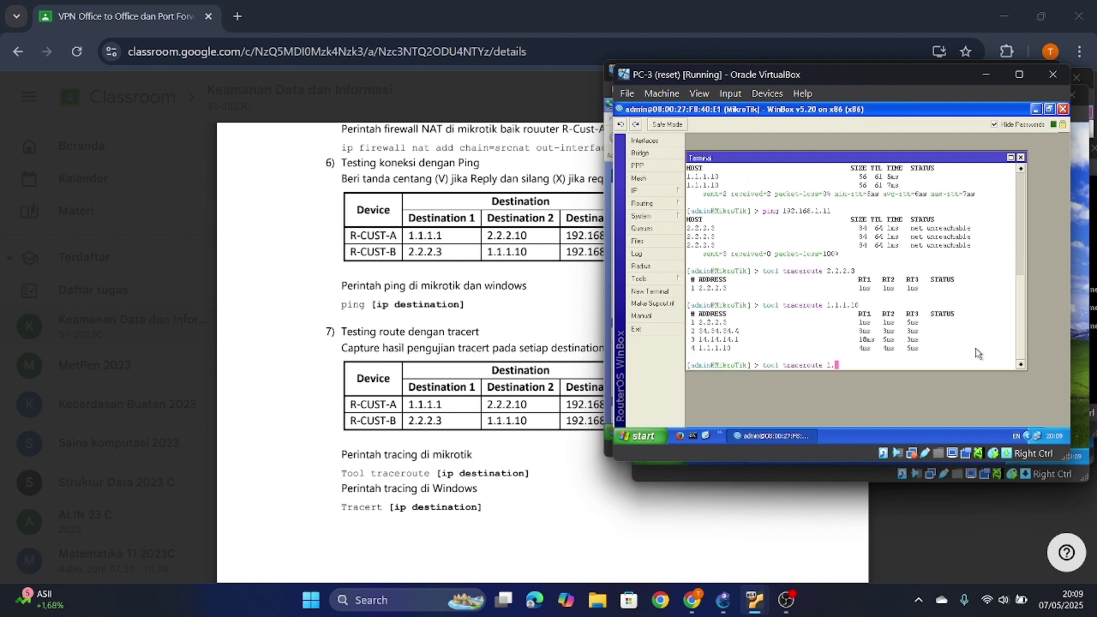
{"action": "type", "text": "192.168.1.11"}
{"action": "key", "text": "Return"}
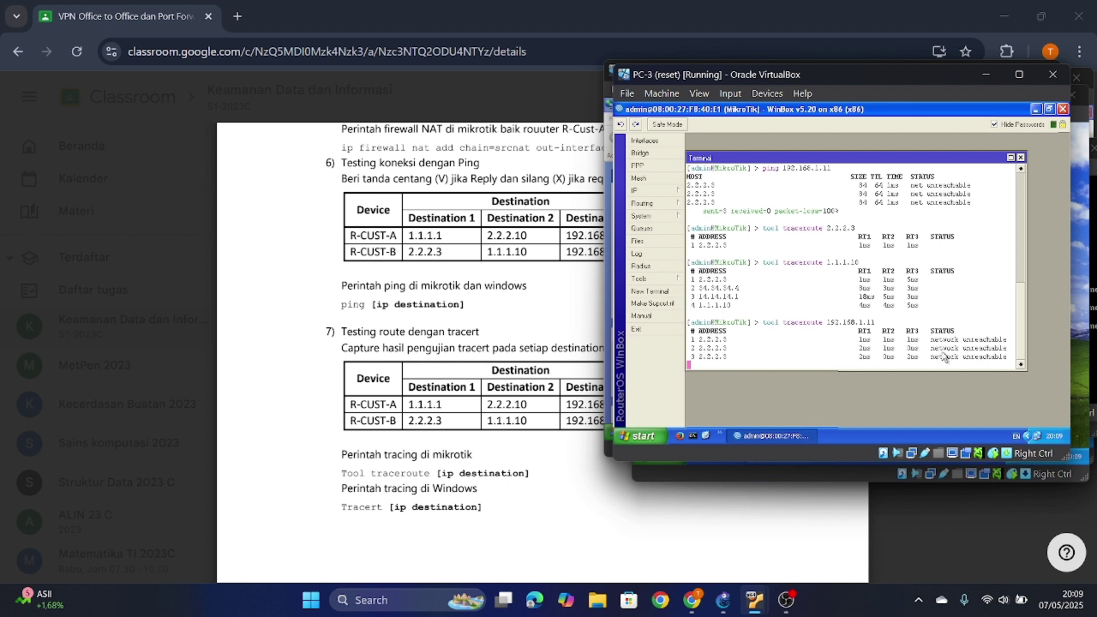
{"action": "key", "text": "ctrl+c"}
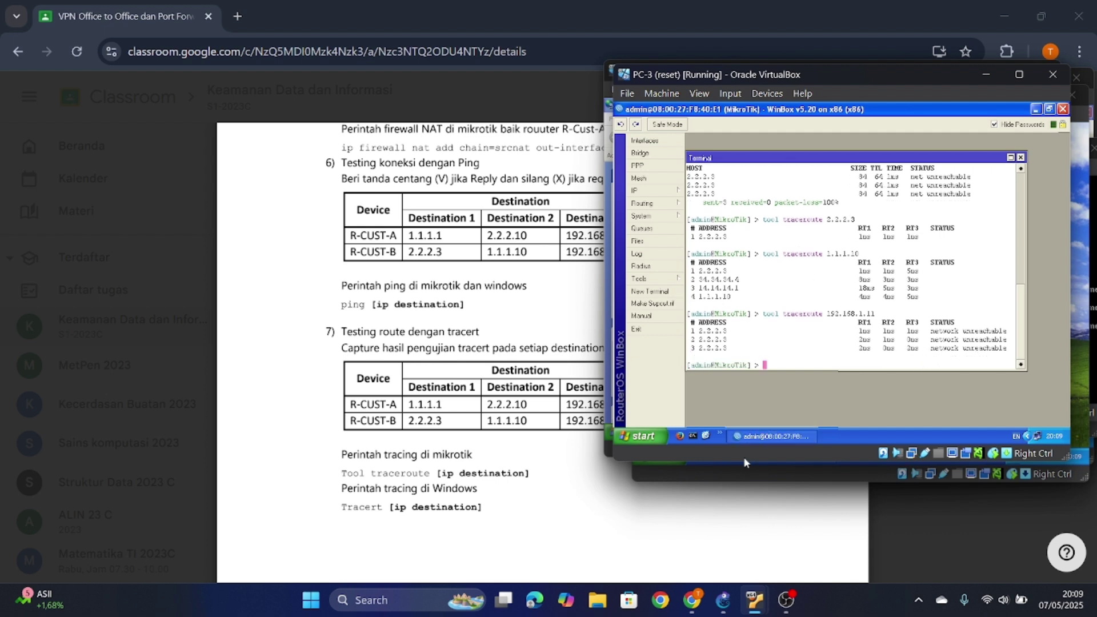
Switch to PC-1 and trace the route from its router terminal to 1.1.1.1 with tool traceroute.
{"action": "mouse_move", "coordinate": [753, 594]}
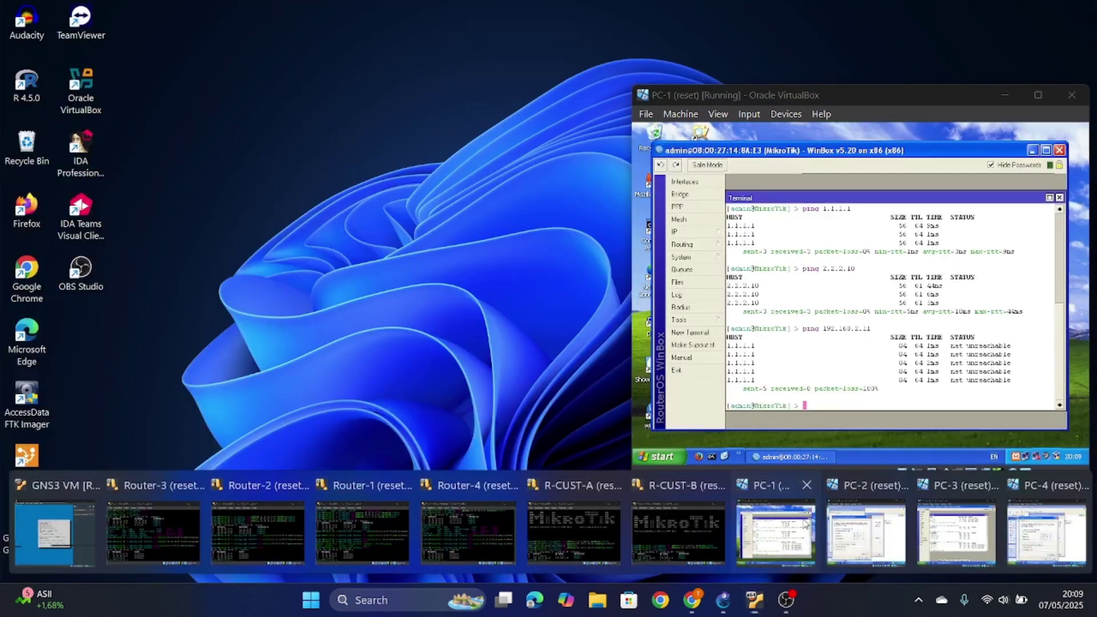
{"action": "left_click", "coordinate": [772, 551]}
{"action": "type", "text": "tool traceroute "}
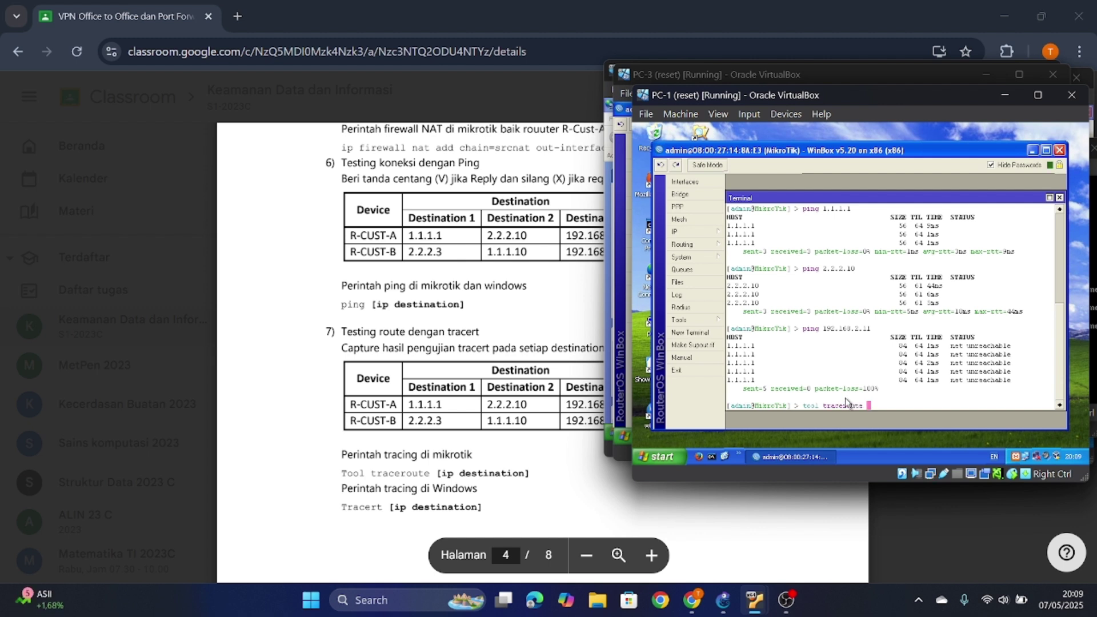
{"action": "type", "text": "1.1.1.1."}
{"action": "key", "text": "BackSpace"}
{"action": "key", "text": "Return"}
Trace the route from PC-1's router to R-CUST-A's second destination, 2.2.2.10.
{"action": "key", "text": "Up"}
{"action": "key", "text": "BackSpace"}
{"action": "key", "text": "BackSpace"}
{"action": "key", "text": "BackSpace"}
{"action": "key", "text": "BackSpace"}
{"action": "key", "text": "BackSpace"}
{"action": "key", "text": "BackSpace"}
{"action": "key", "text": "BackSpace"}
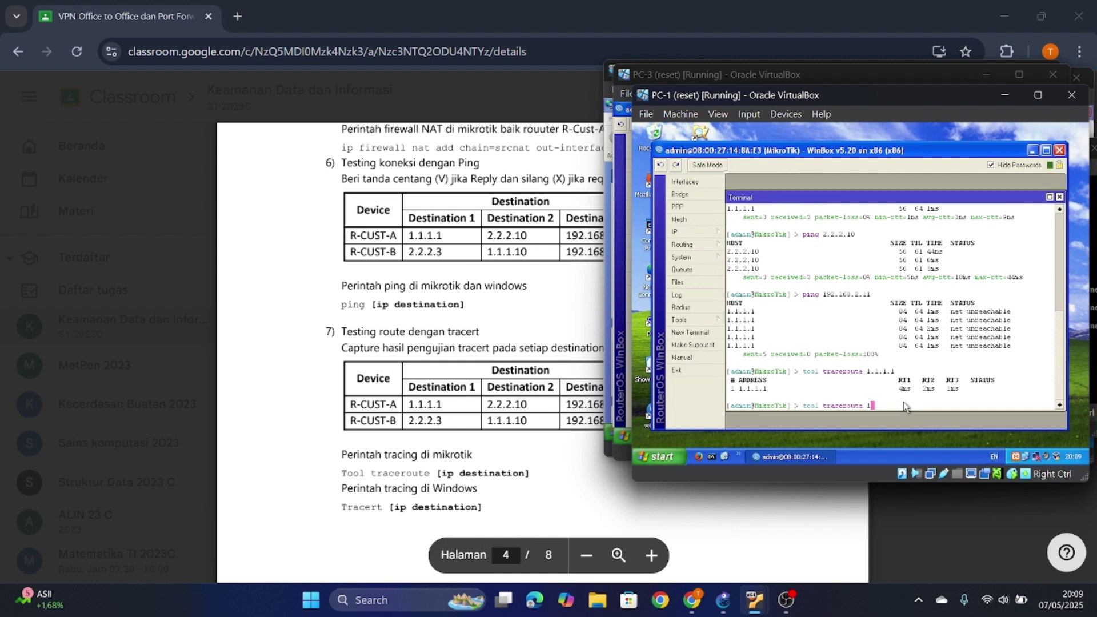
{"action": "type", "text": "2.2.2.10"}
{"action": "key", "text": "Return"}
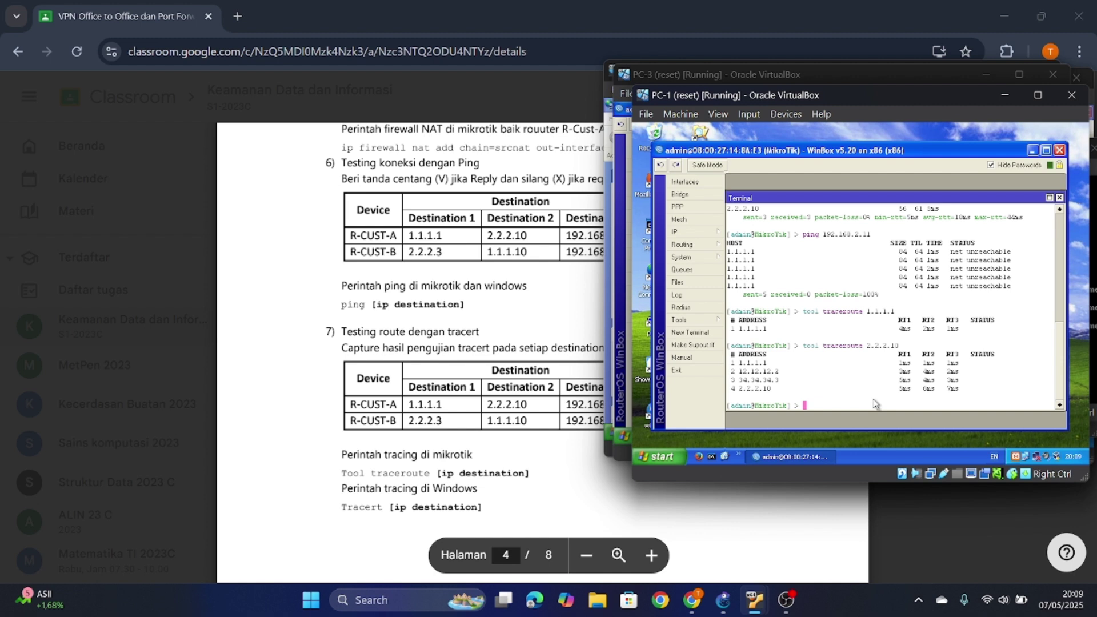
Trace the route from PC-1's router to R-CUST-A's third destination, 192.168.2.11.
{"action": "key", "text": "Up"}
{"action": "key", "text": "BackSpace"}
{"action": "key", "text": "BackSpace"}
{"action": "key", "text": "BackSpace"}
{"action": "key", "text": "BackSpace"}
{"action": "type", "text": "192.168.2.11"}
{"action": "key", "text": "Return"}
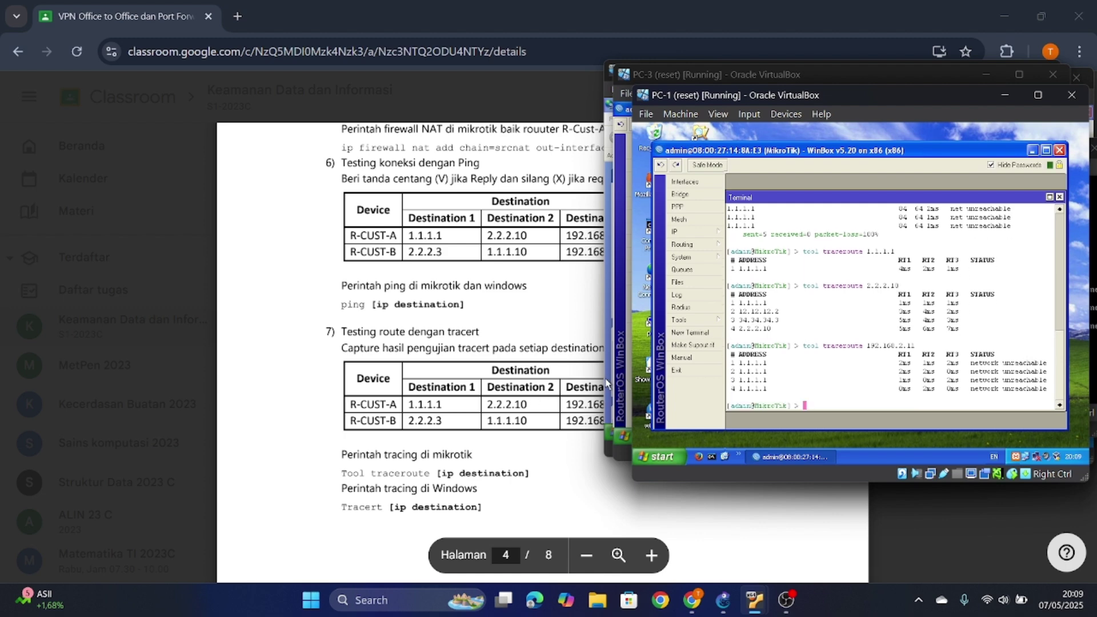
Review the module's ping and tracert tasks and its section 8 on setting up the PPTP VPN server on R-CUST-A.
{"action": "scroll", "coordinate": [527, 319], "scroll_direction": "up", "scroll_amount": 1}
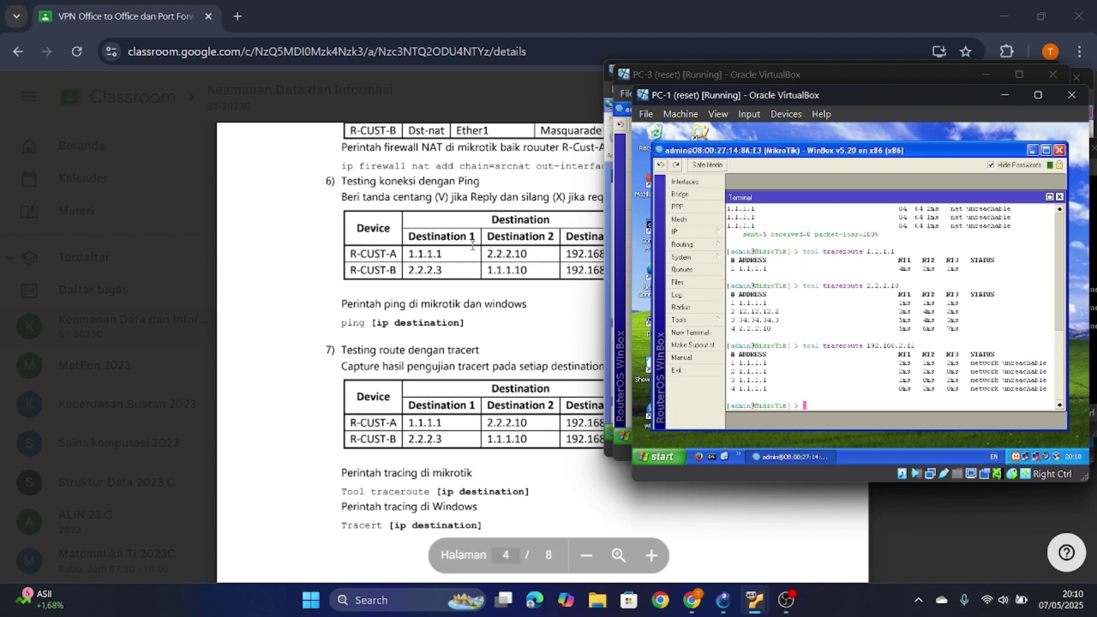
{"action": "scroll", "coordinate": [423, 394], "scroll_direction": "down", "scroll_amount": 1}
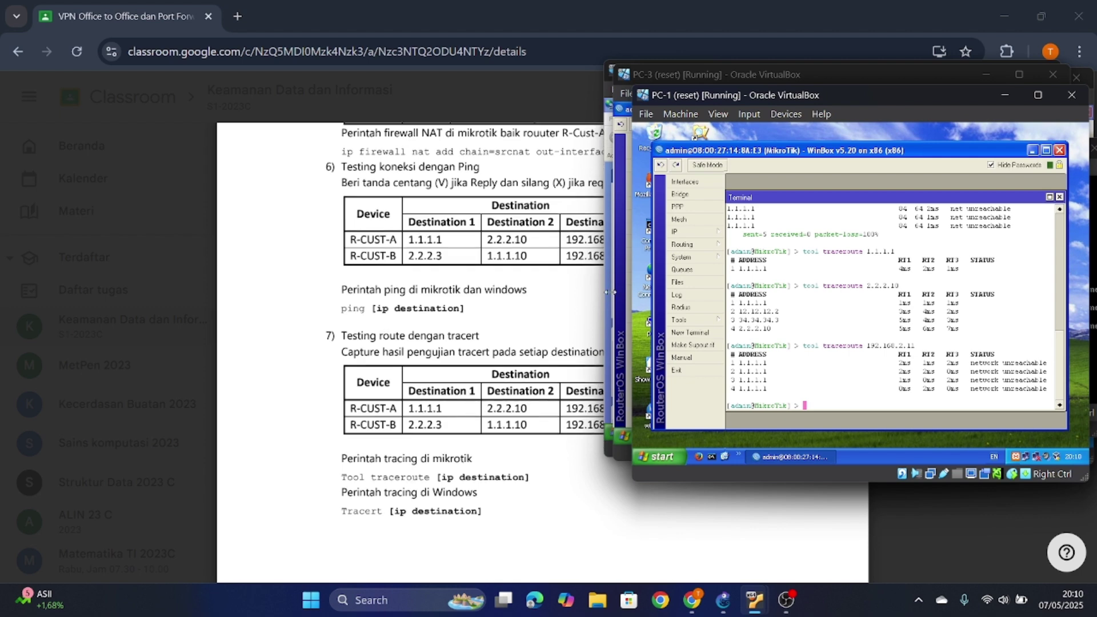
{"action": "scroll", "coordinate": [440, 397], "scroll_direction": "down", "scroll_amount": 10}
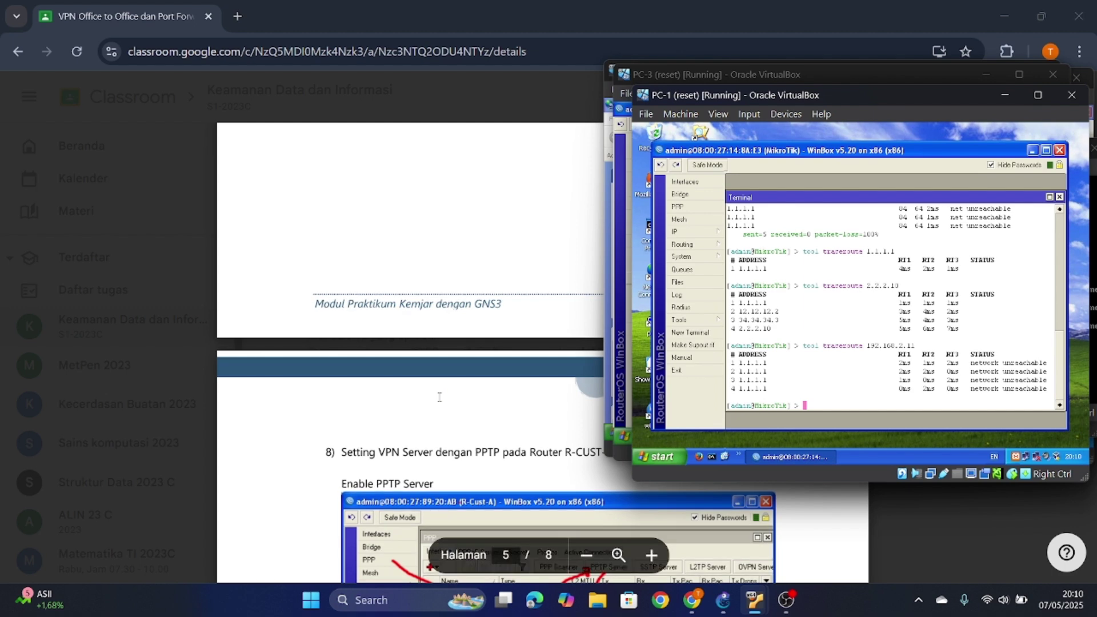
{"action": "scroll", "coordinate": [439, 397], "scroll_direction": "down", "scroll_amount": 1}
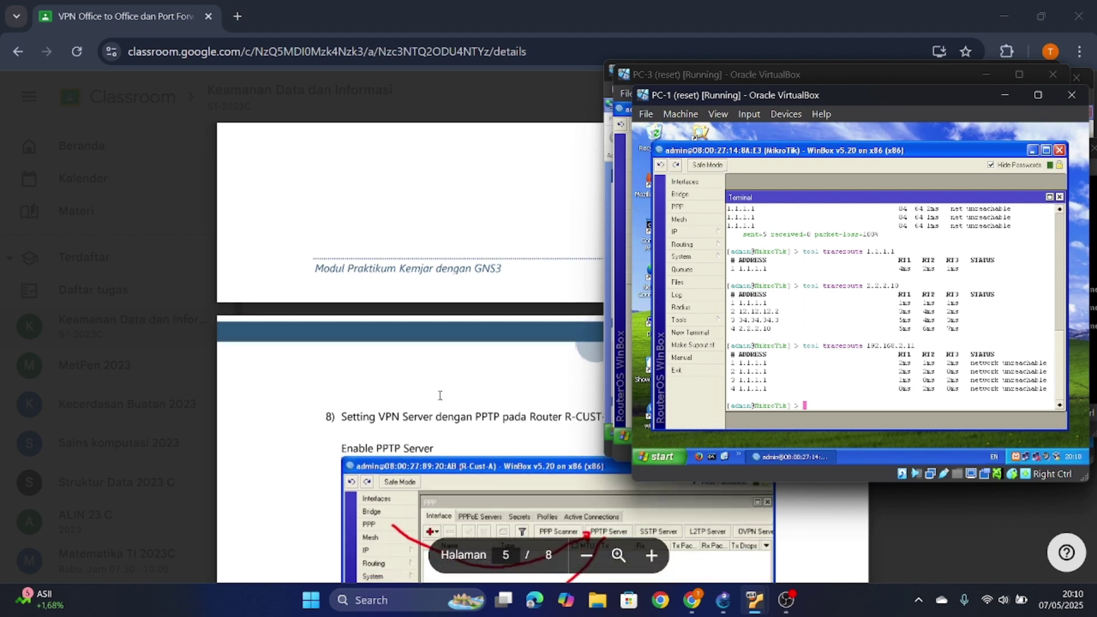
{"action": "scroll", "coordinate": [439, 395], "scroll_direction": "up", "scroll_amount": 1}
{"action": "scroll", "coordinate": [440, 396], "scroll_direction": "down", "scroll_amount": 1}
{"action": "scroll", "coordinate": [440, 396], "scroll_direction": "up", "scroll_amount": 1}
{"action": "scroll", "coordinate": [440, 395], "scroll_direction": "down", "scroll_amount": 1}
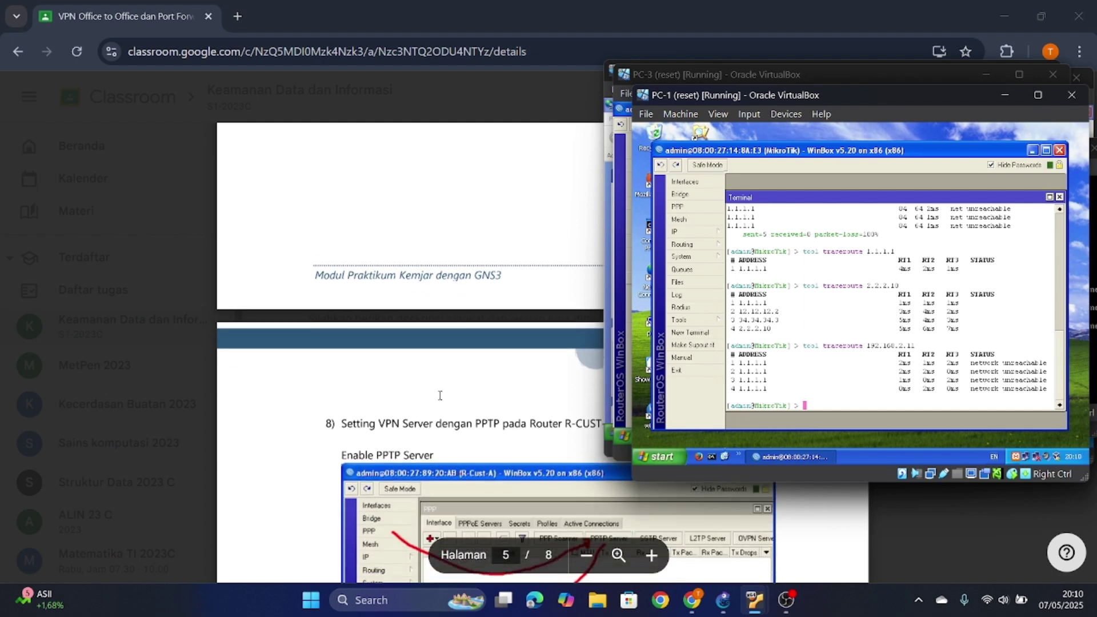
{"action": "scroll", "coordinate": [518, 337], "scroll_direction": "down", "scroll_amount": 2}
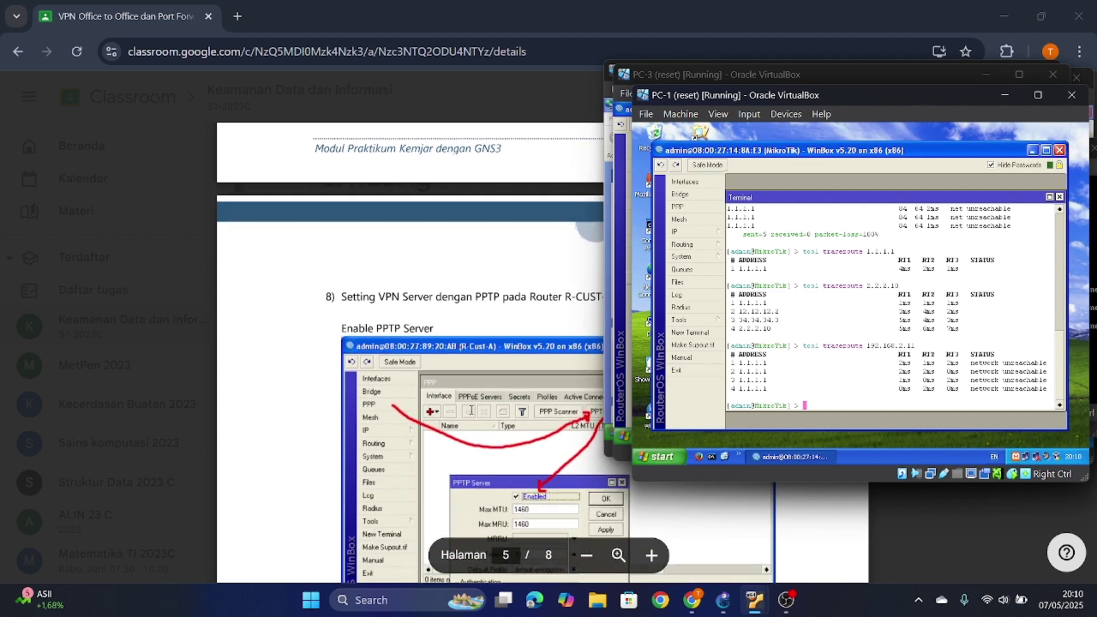
{"action": "scroll", "coordinate": [471, 410], "scroll_direction": "up", "scroll_amount": 3}
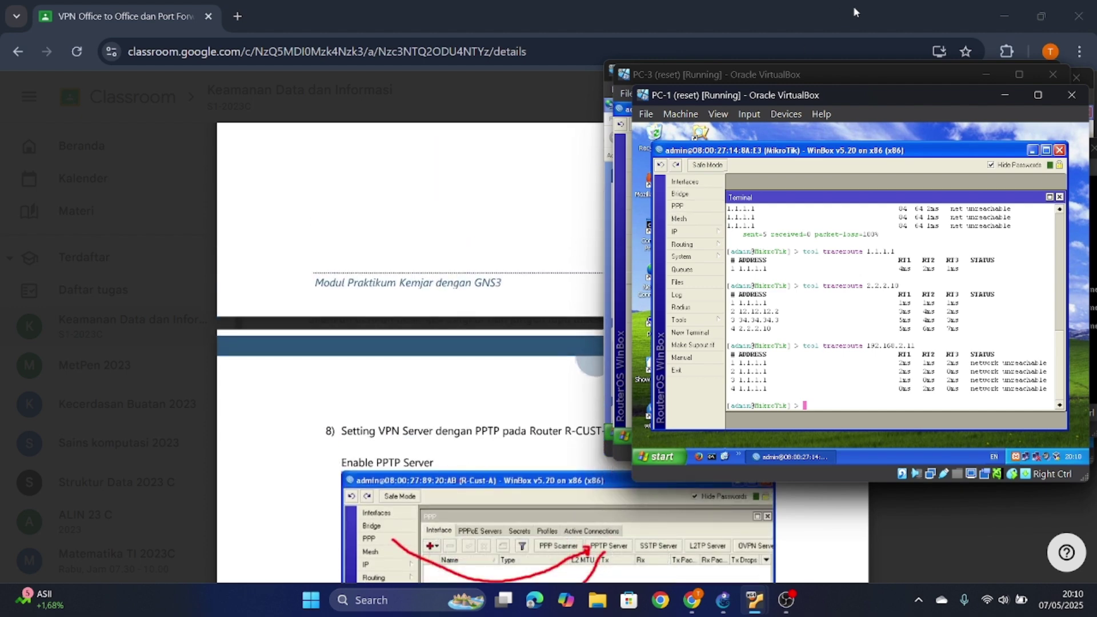
Arrange the browser side by side with the PC-1 virtual machine and show the module's Enable PPTP Server instructions.
{"action": "left_click", "coordinate": [1041, 16]}
{"action": "left_click_drag", "start_coordinate": [927, 12], "coordinate": [563, 13]}
{"action": "mouse_move", "coordinate": [688, 18]}
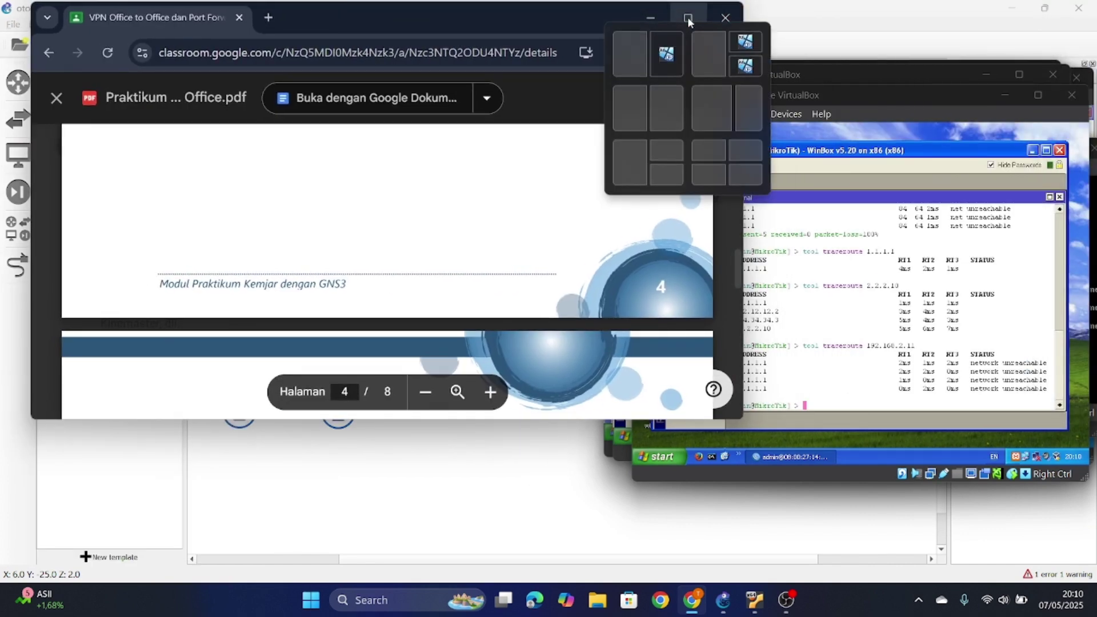
{"action": "left_click", "coordinate": [628, 72]}
{"action": "scroll", "coordinate": [359, 266], "scroll_direction": "up", "scroll_amount": 2}
{"action": "scroll", "coordinate": [358, 266], "scroll_direction": "up", "scroll_amount": 5}
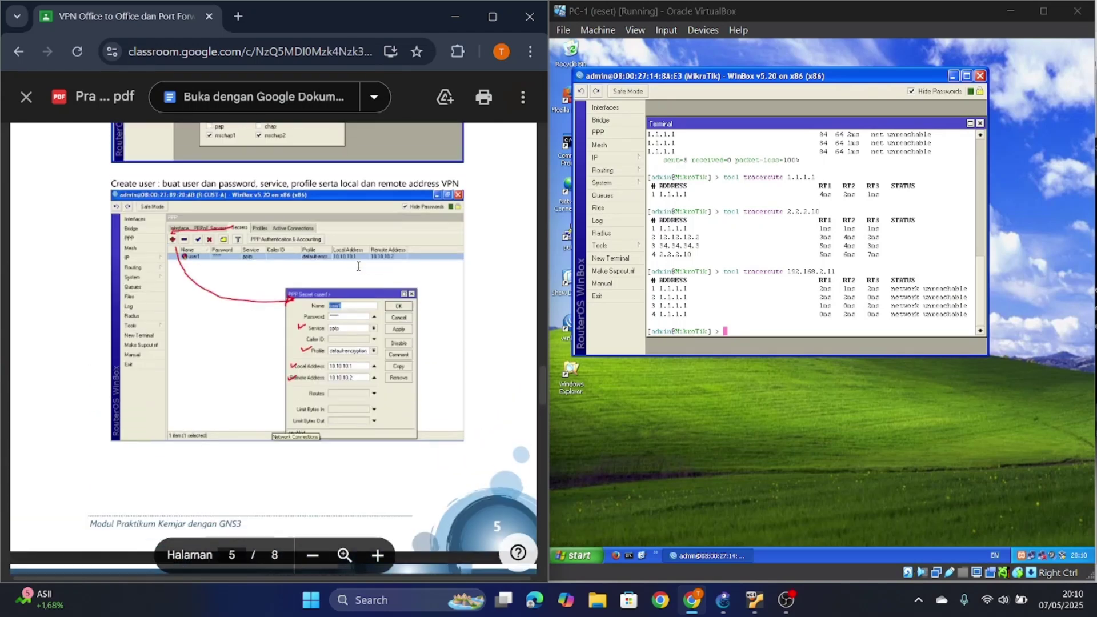
{"action": "scroll", "coordinate": [359, 265], "scroll_direction": "up", "scroll_amount": 2}
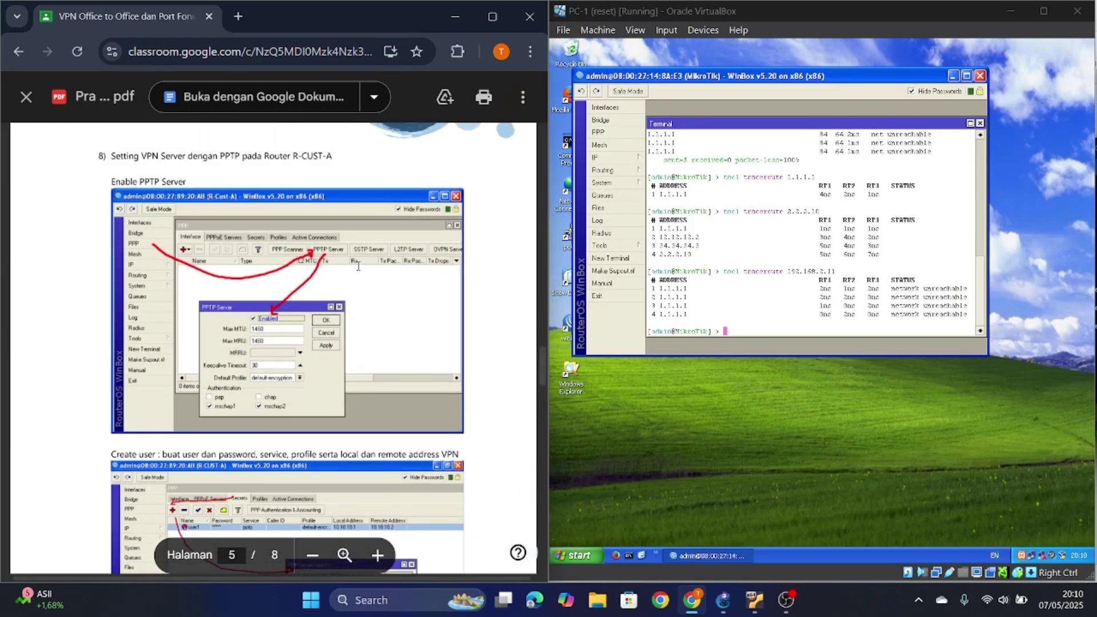
{"action": "scroll", "coordinate": [359, 265], "scroll_direction": "up", "scroll_amount": 1}
{"action": "scroll", "coordinate": [325, 204], "scroll_direction": "down", "scroll_amount": 1}
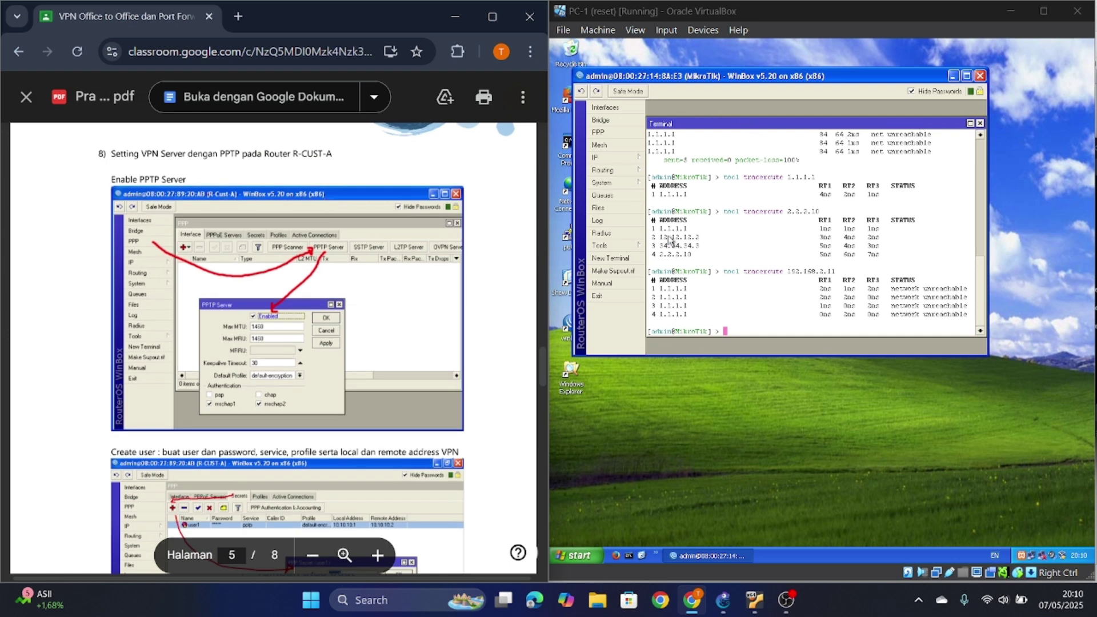
Enable the PPTP server on R-CUST-A, the router managed from PC-1, and accept its settings.
{"action": "left_click", "coordinate": [598, 132]}
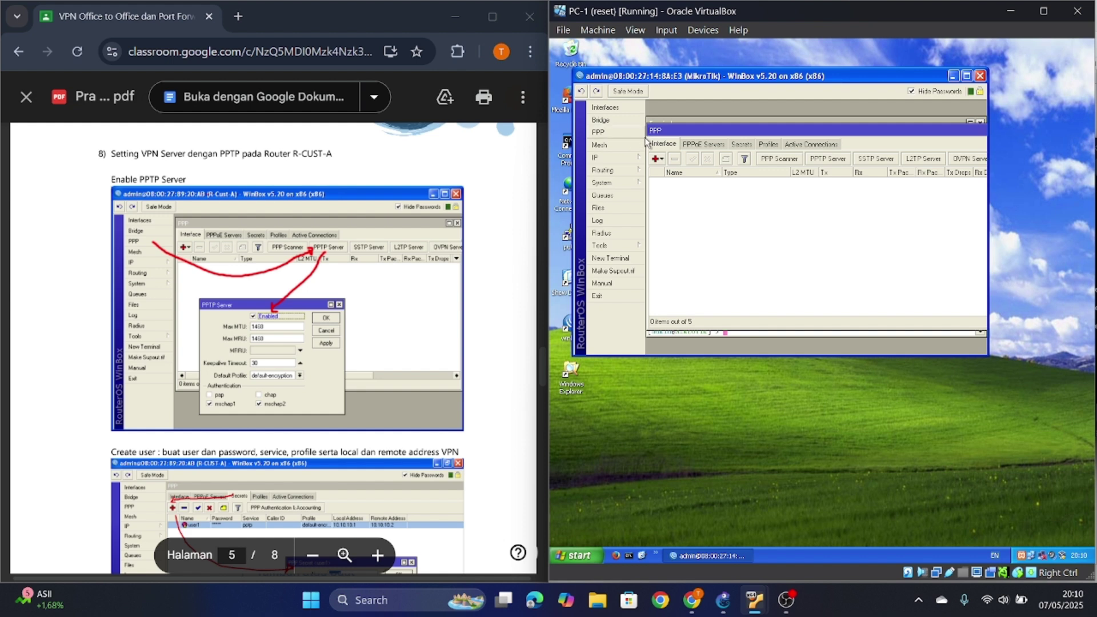
{"action": "left_click", "coordinate": [845, 165]}
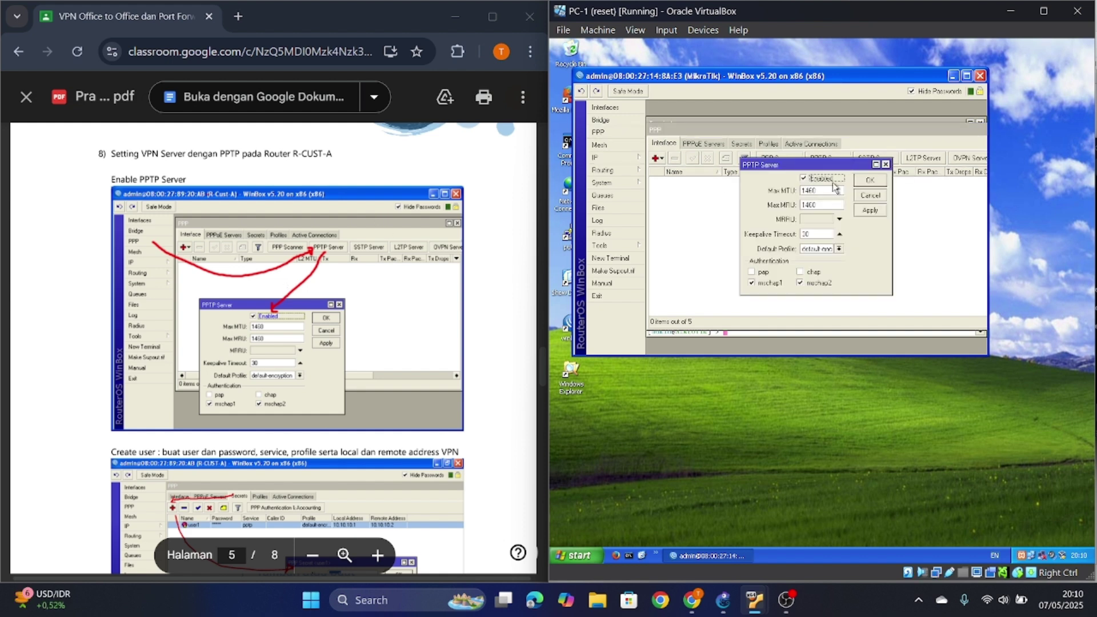
{"action": "left_click", "coordinate": [866, 180]}
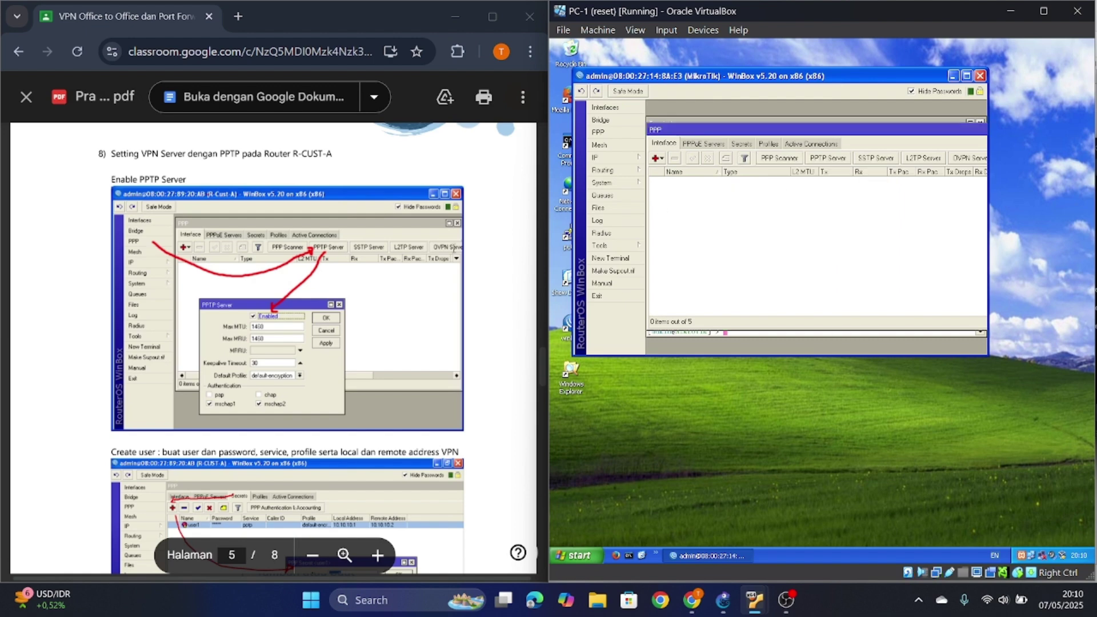
Check R-CUST-A's user1 PPP secret against the module's Create user instructions and apply its pptp service, profile, local and remote address settings.
{"action": "scroll", "coordinate": [274, 343], "scroll_direction": "down", "scroll_amount": 3}
{"action": "scroll", "coordinate": [274, 343], "scroll_direction": "down", "scroll_amount": 2}
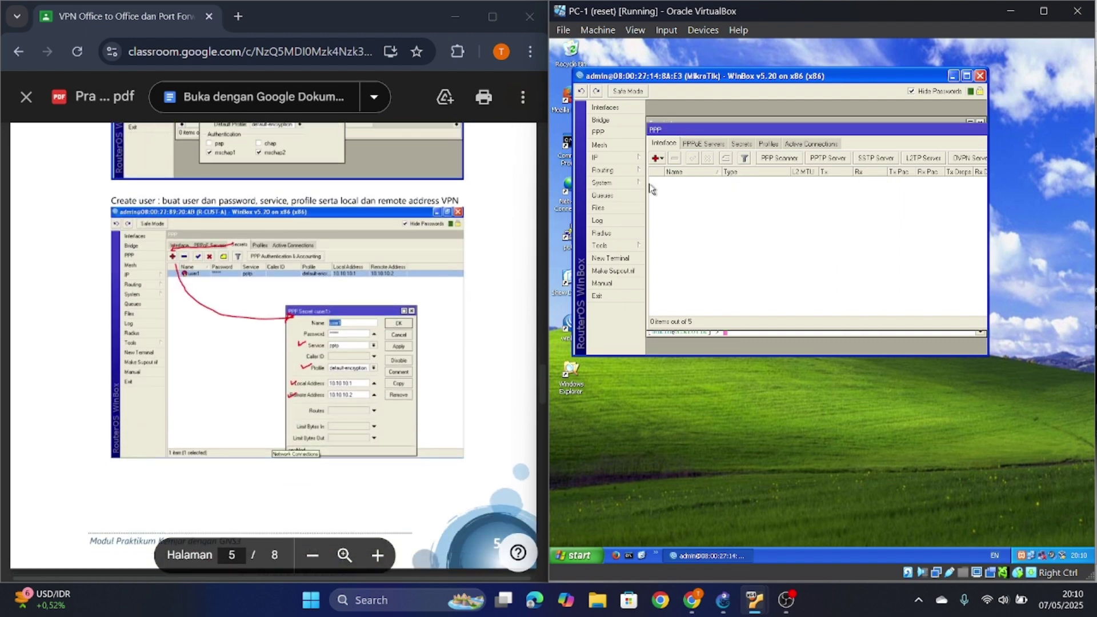
{"action": "left_click", "coordinate": [743, 144]}
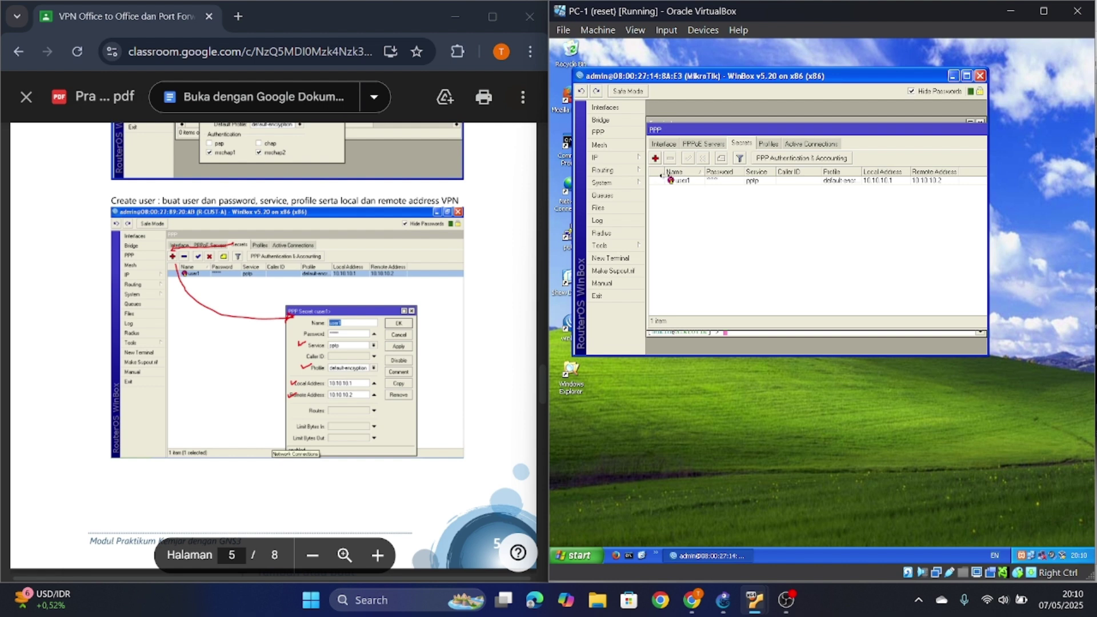
{"action": "double_click", "coordinate": [684, 182]}
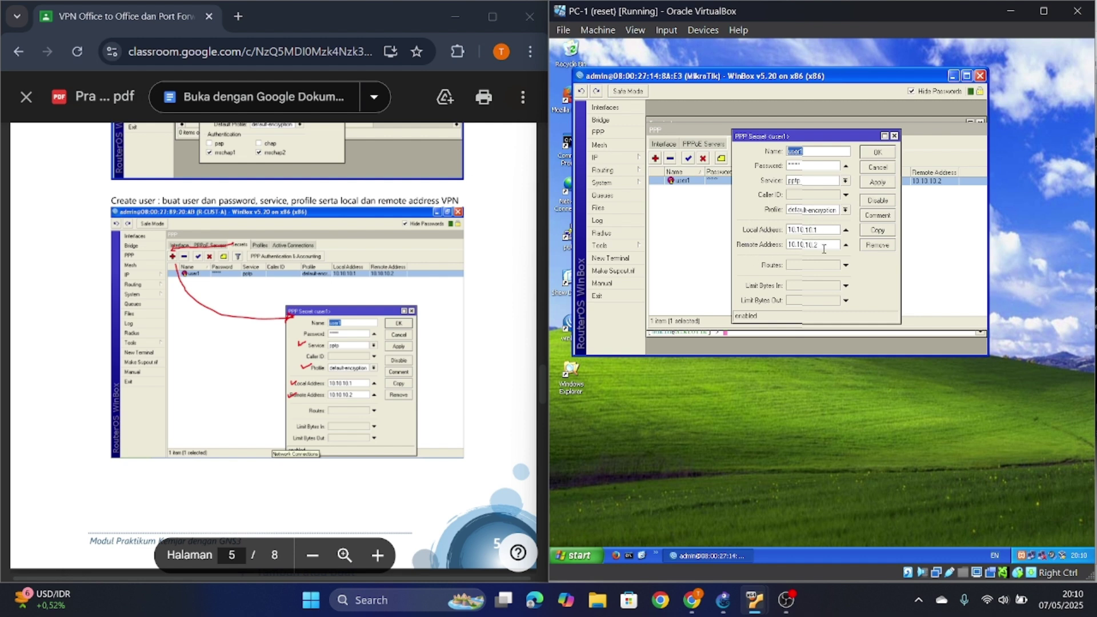
{"action": "left_click", "coordinate": [883, 182]}
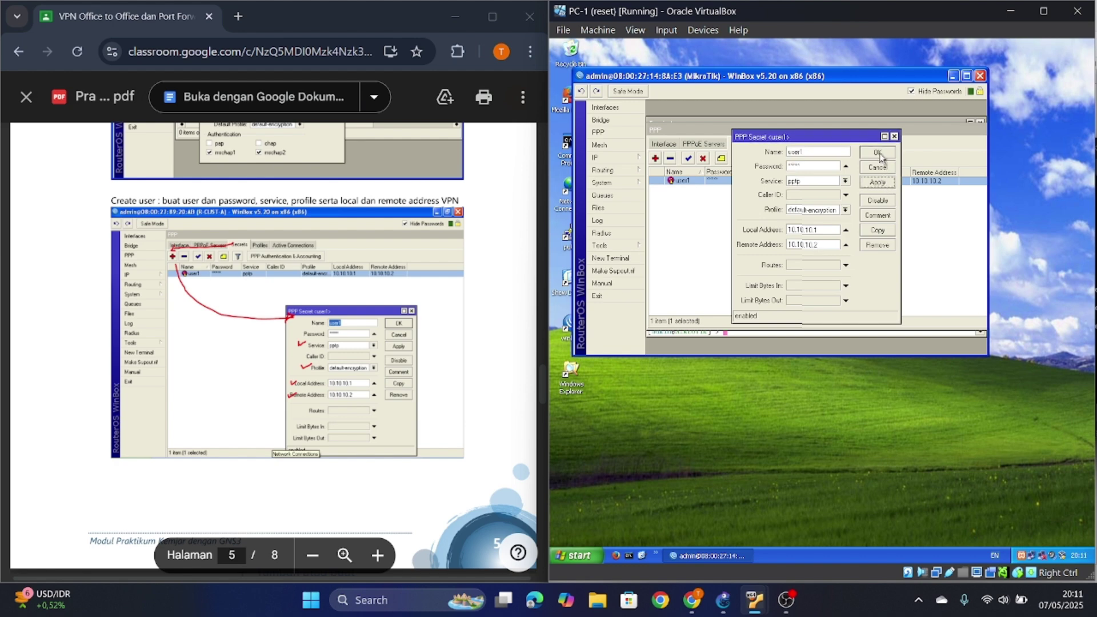
{"action": "left_click", "coordinate": [879, 153]}
Switch to the PC-3 virtual machine, enable the pptp-out1 client on R-CUST-B, and accept its dial-out settings for 1.1.1.10 with user1.
{"action": "scroll", "coordinate": [202, 294], "scroll_direction": "down", "scroll_amount": 8}
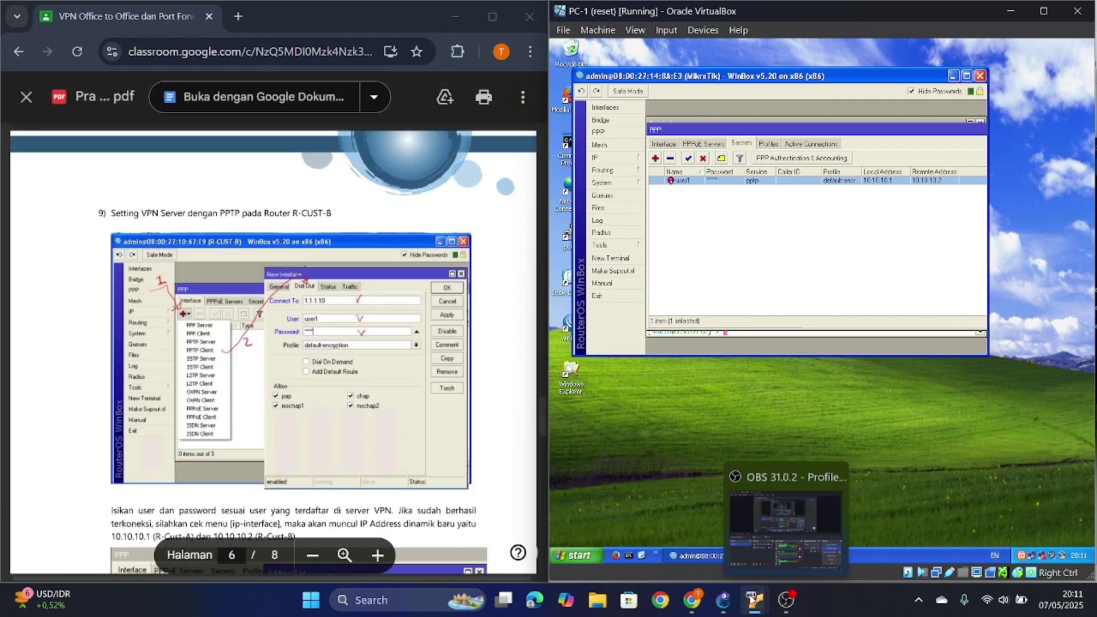
{"action": "mouse_move", "coordinate": [755, 601]}
{"action": "mouse_move", "coordinate": [888, 540]}
{"action": "left_click", "coordinate": [966, 534]}
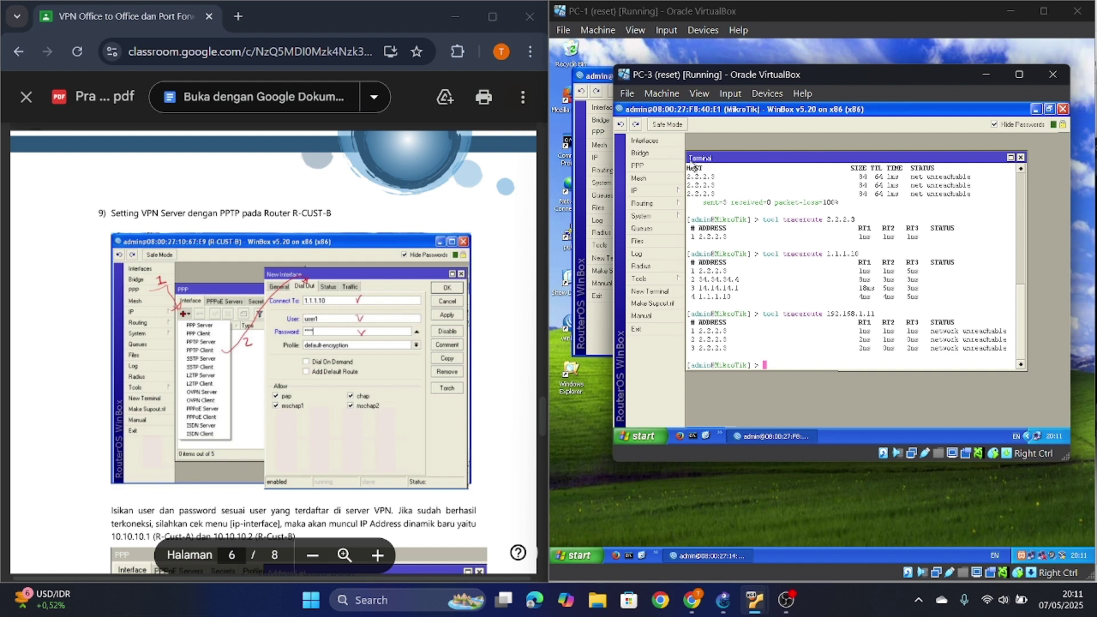
{"action": "left_click", "coordinate": [646, 166]}
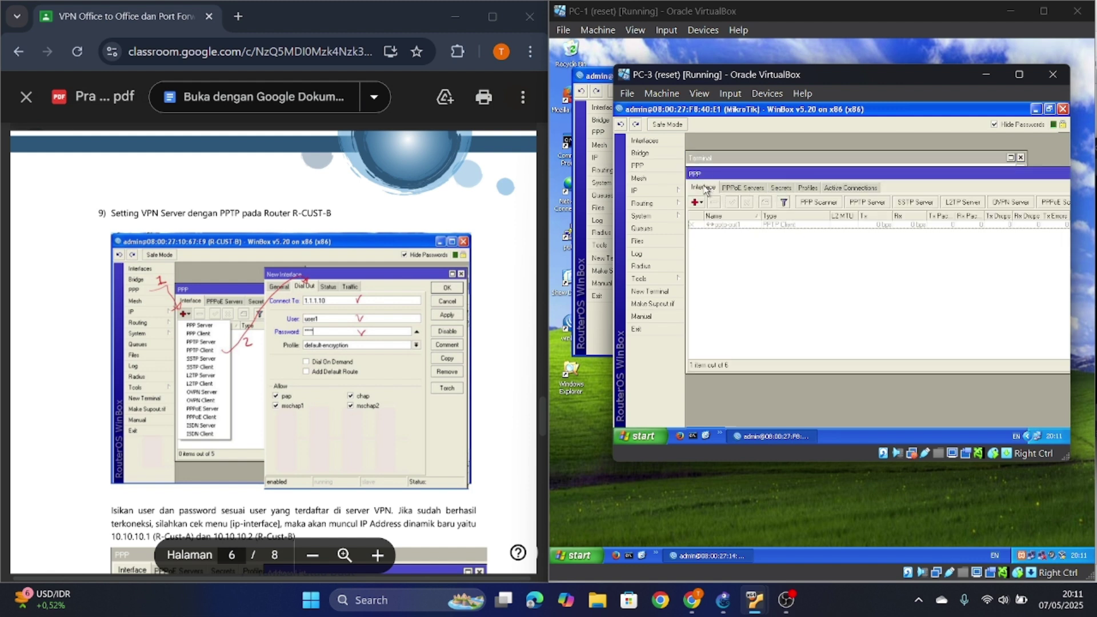
{"action": "left_click", "coordinate": [729, 226]}
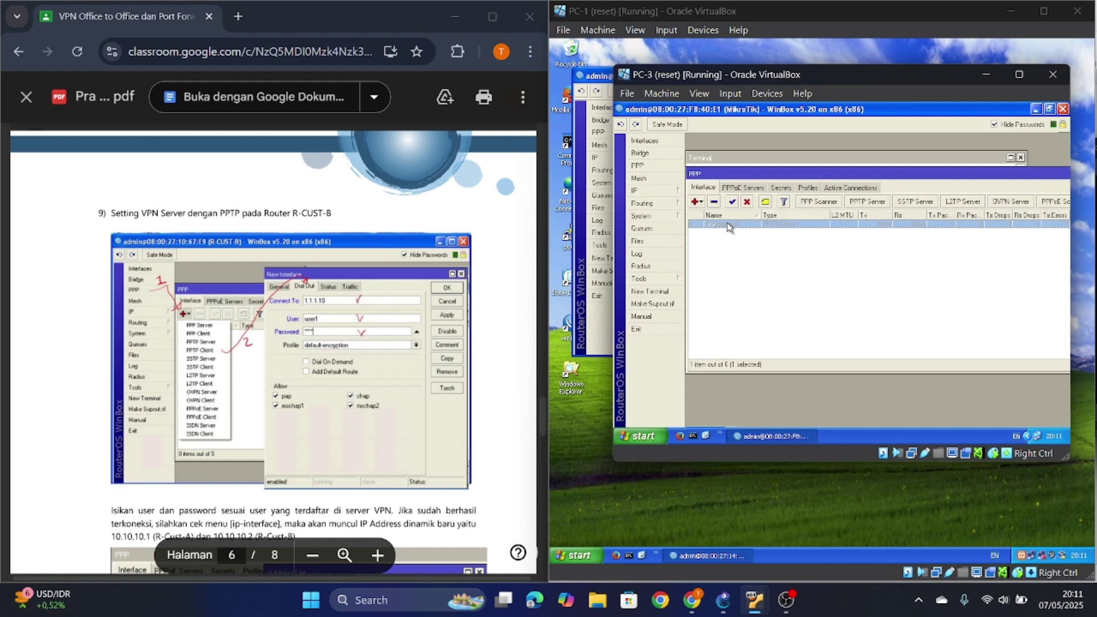
{"action": "left_click", "coordinate": [732, 201]}
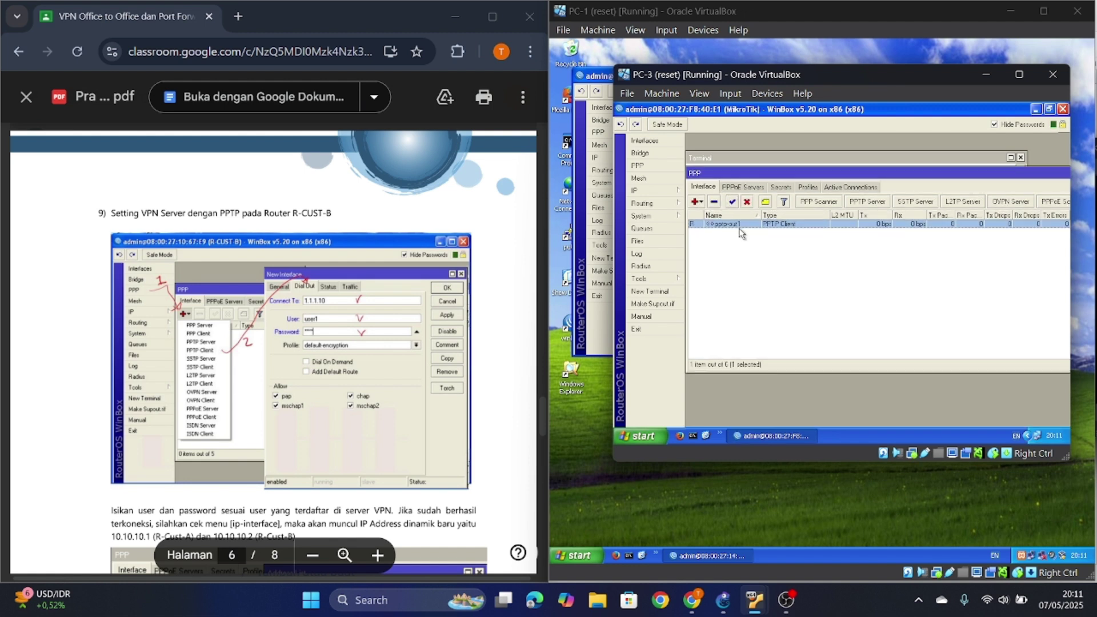
{"action": "double_click", "coordinate": [739, 227]}
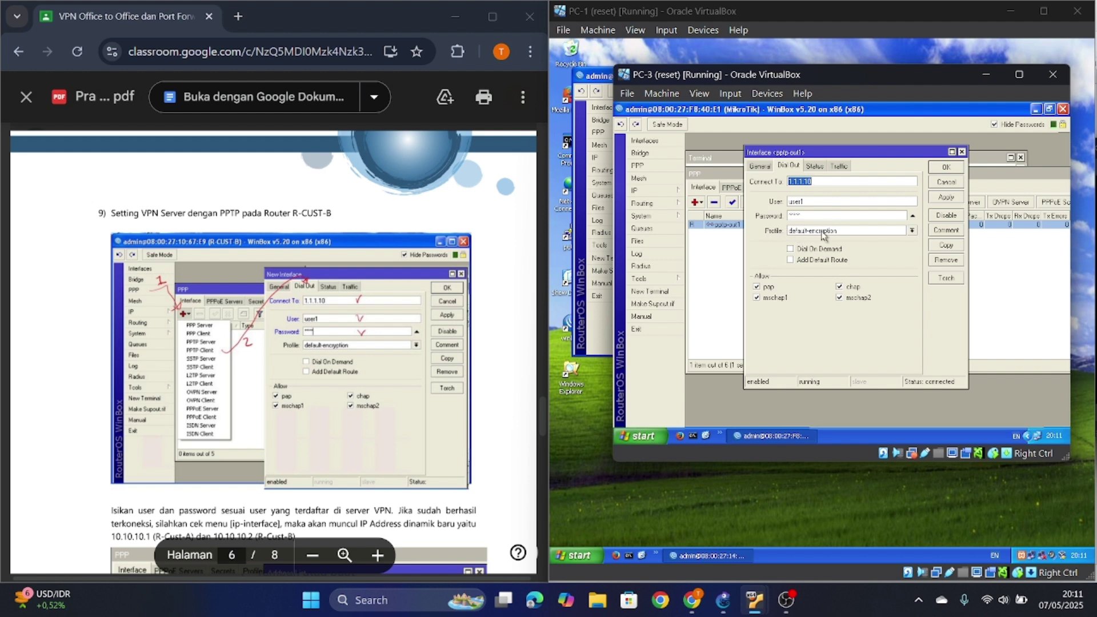
{"action": "left_click", "coordinate": [946, 167]}
Check R-CUST-B's IP address list for the dynamic PPTP address described in the module.
{"action": "scroll", "coordinate": [293, 336], "scroll_direction": "down", "scroll_amount": 5}
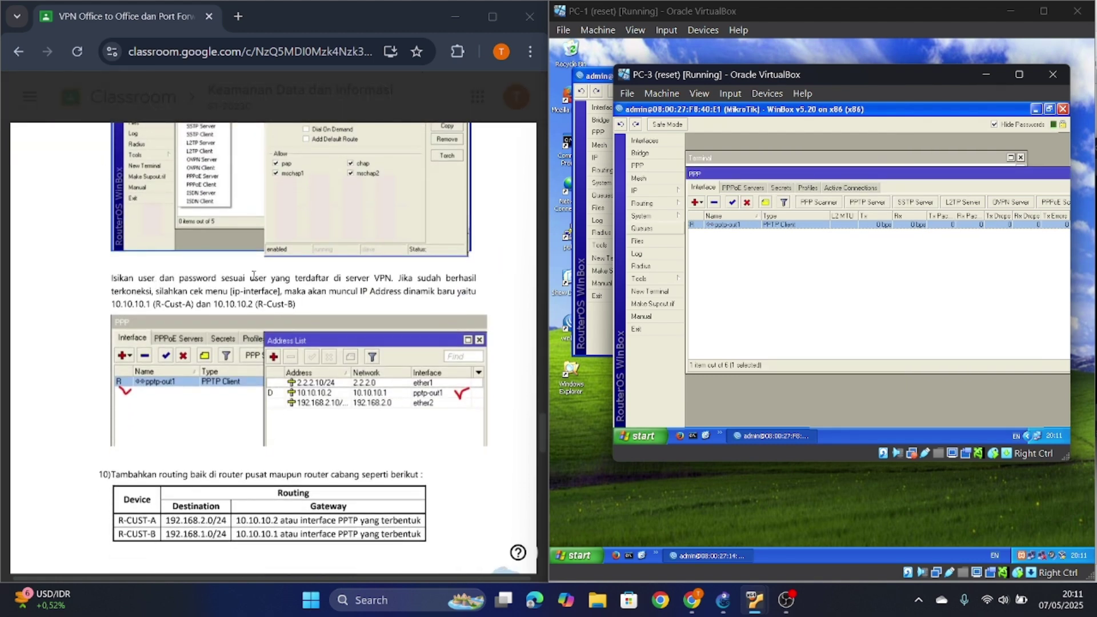
{"action": "scroll", "coordinate": [373, 338], "scroll_direction": "down", "scroll_amount": 1}
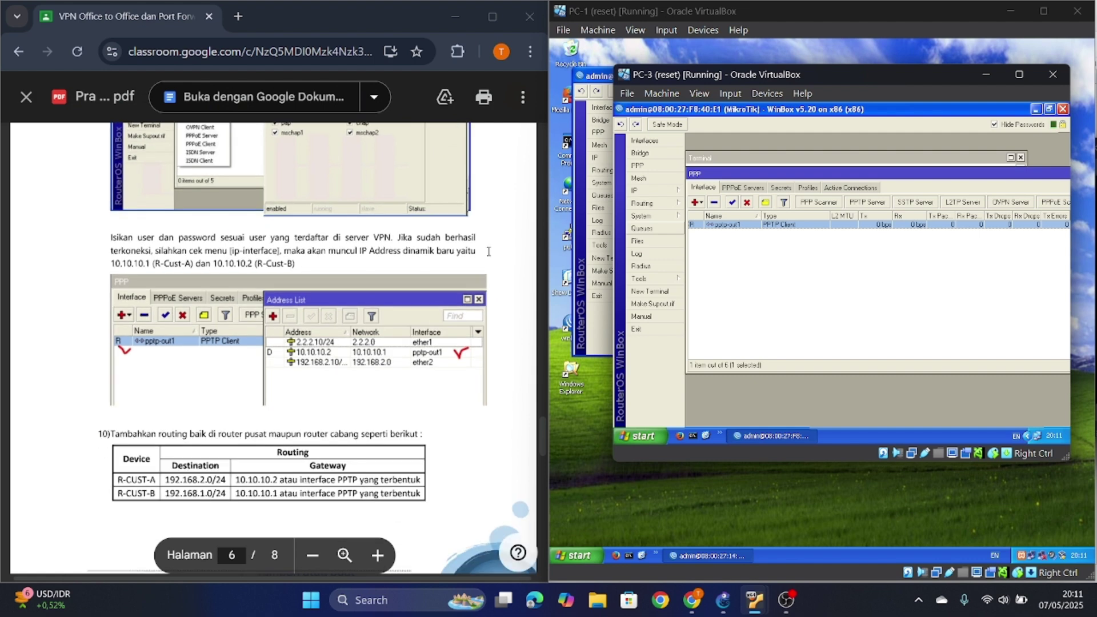
{"action": "left_click", "coordinate": [638, 189]}
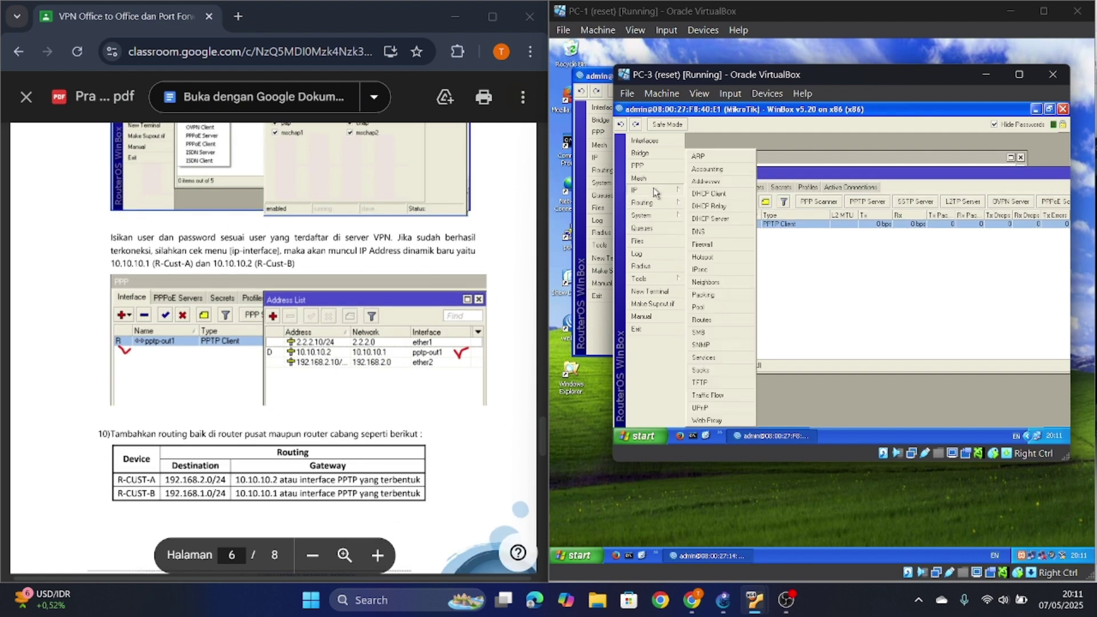
{"action": "left_click", "coordinate": [721, 191]}
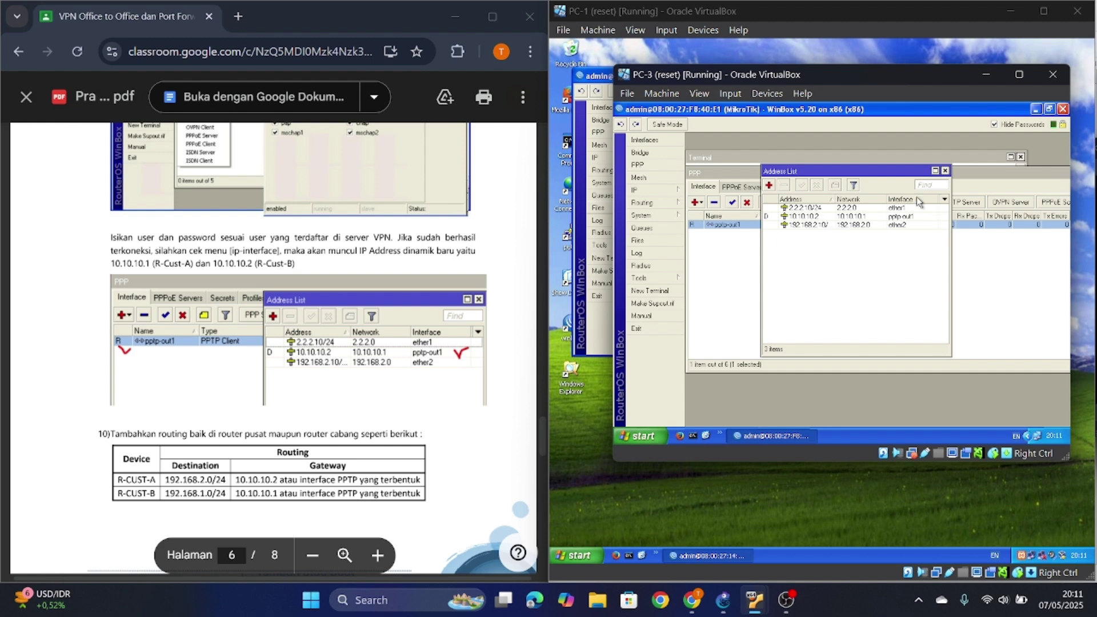
{"action": "left_click", "coordinate": [945, 171]}
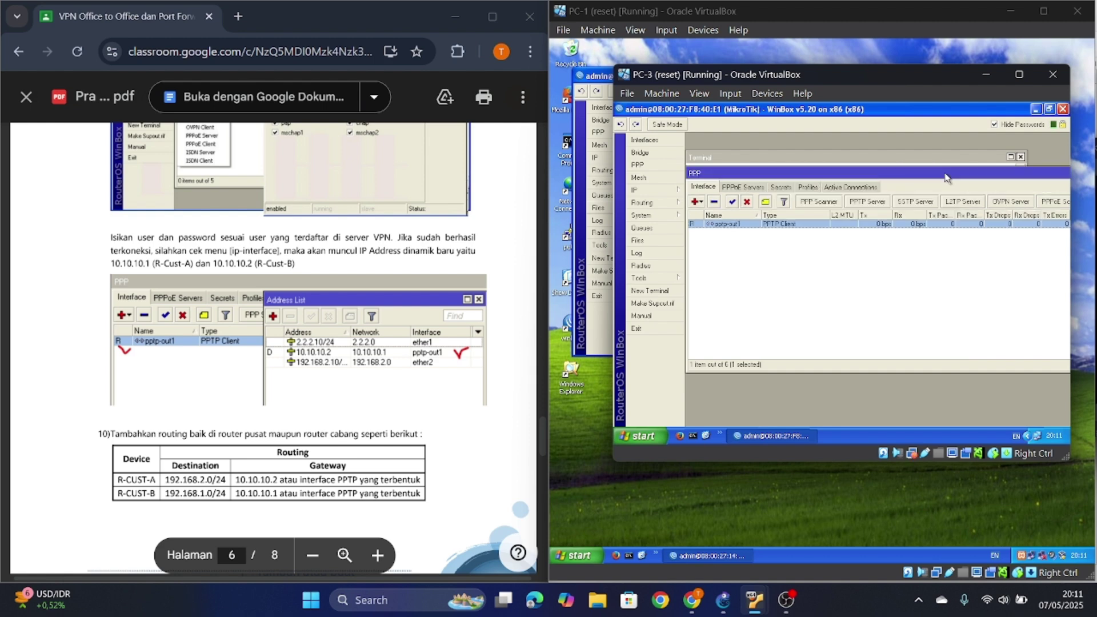
Review the module's section 10 routing table and verify R-CUST-B's 192.168.1.0/24 route, reapplying it with gateway pptp-out1.
{"action": "scroll", "coordinate": [303, 368], "scroll_direction": "down", "scroll_amount": 1}
{"action": "scroll", "coordinate": [302, 369], "scroll_direction": "down", "scroll_amount": 1}
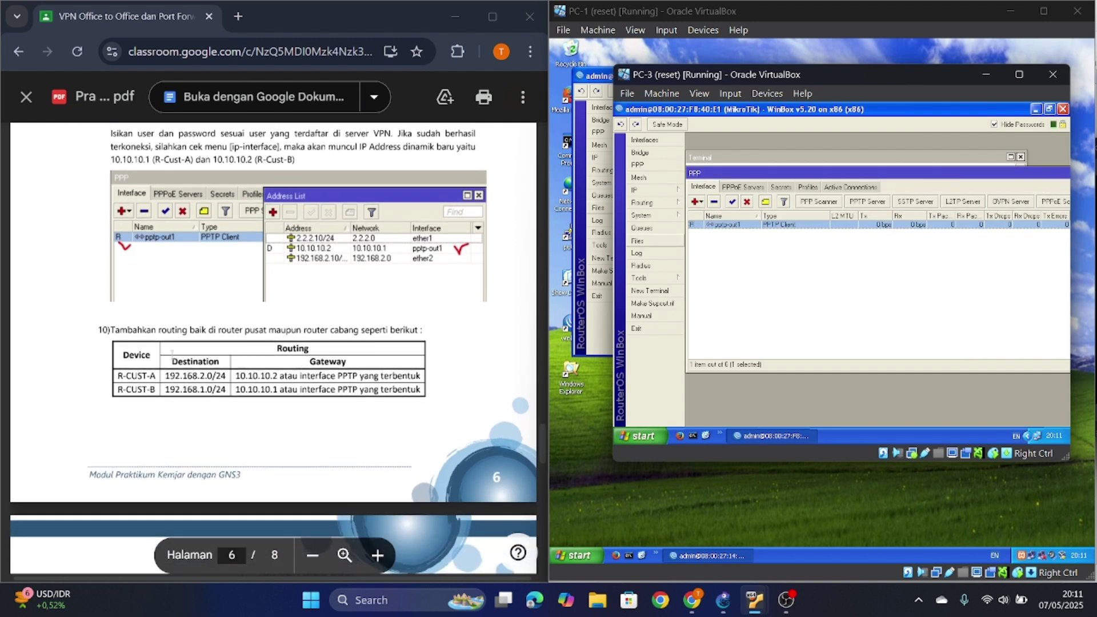
{"action": "scroll", "coordinate": [241, 305], "scroll_direction": "down", "scroll_amount": 1}
{"action": "scroll", "coordinate": [240, 305], "scroll_direction": "down", "scroll_amount": 1}
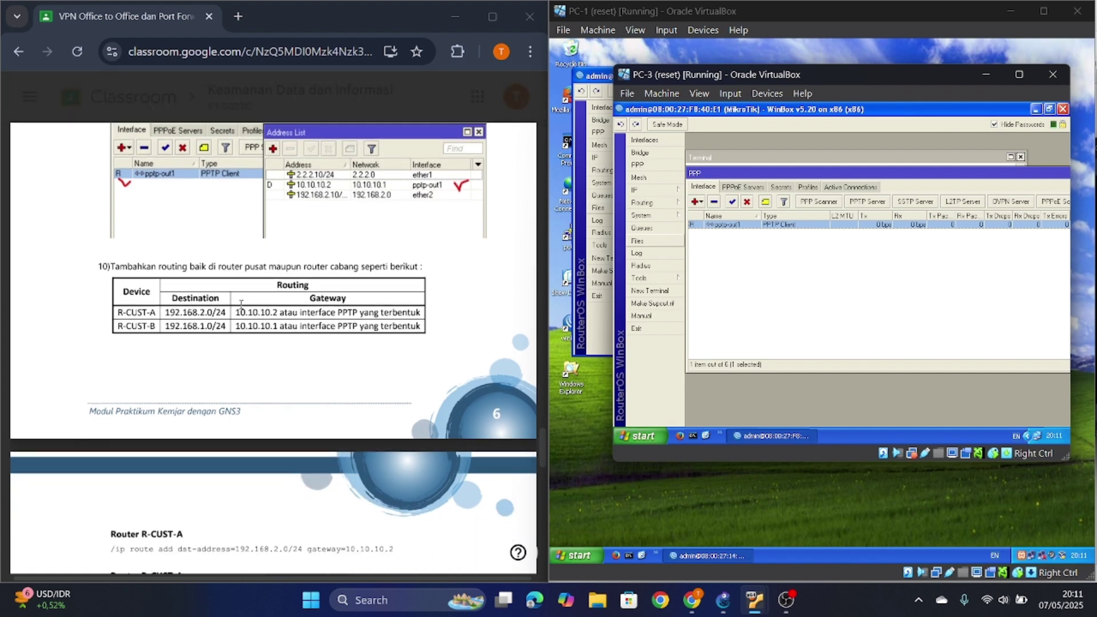
{"action": "scroll", "coordinate": [290, 273], "scroll_direction": "down", "scroll_amount": 1}
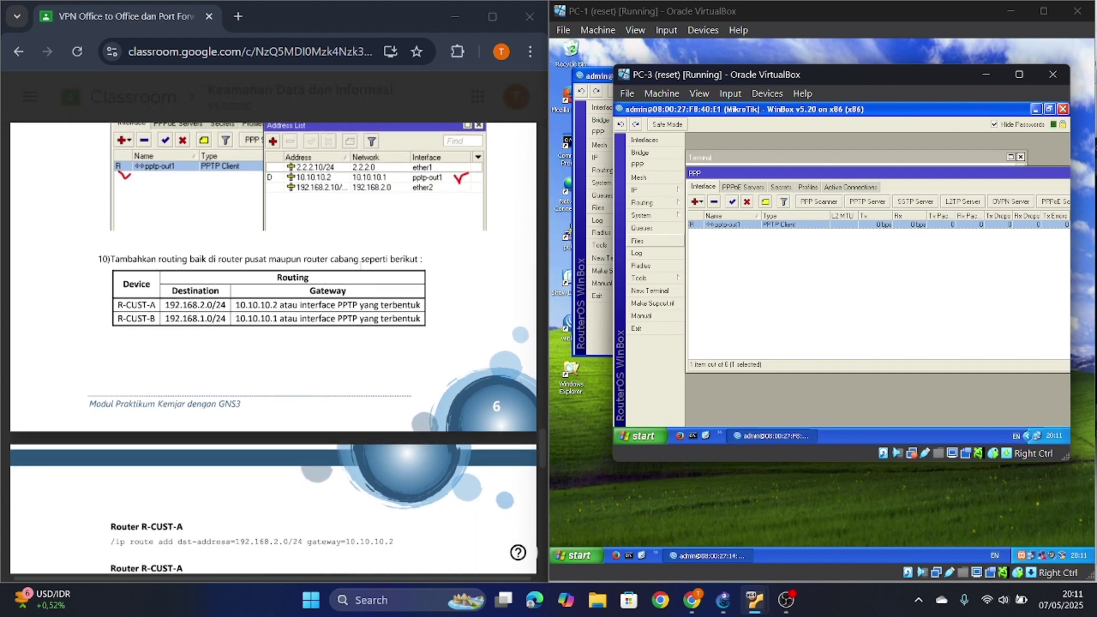
{"action": "scroll", "coordinate": [376, 264], "scroll_direction": "down", "scroll_amount": 1}
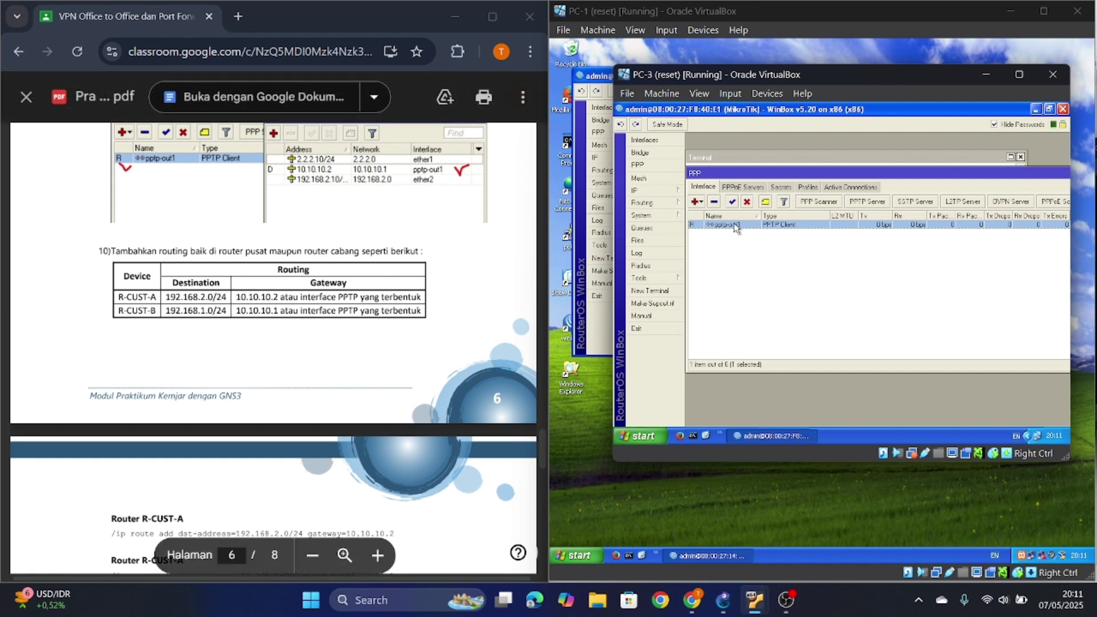
{"action": "left_click", "coordinate": [663, 192]}
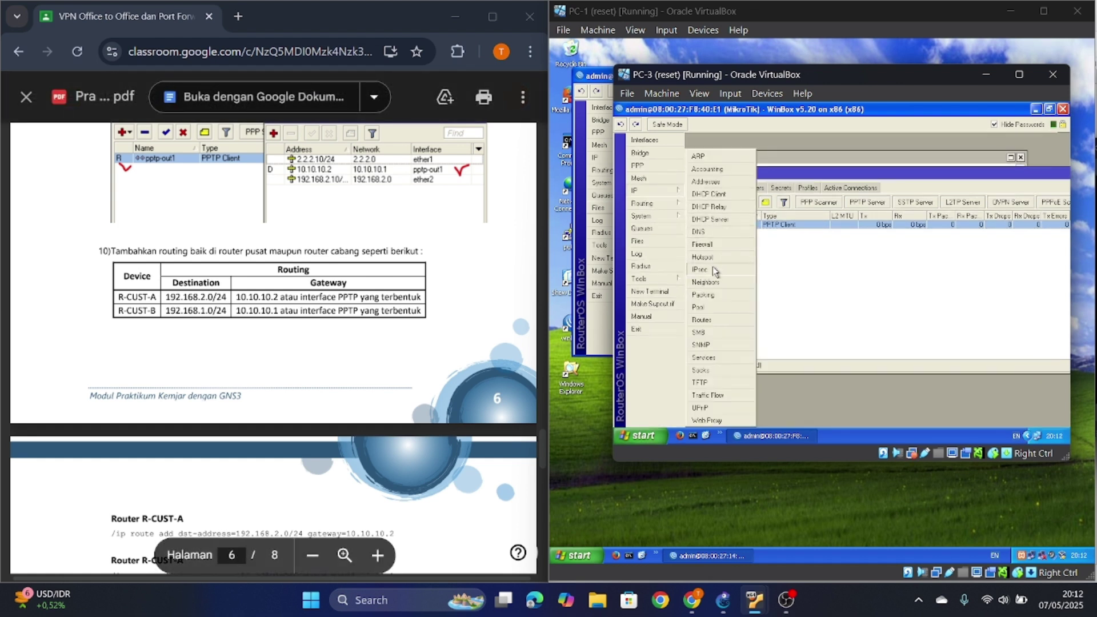
{"action": "left_click", "coordinate": [712, 319]}
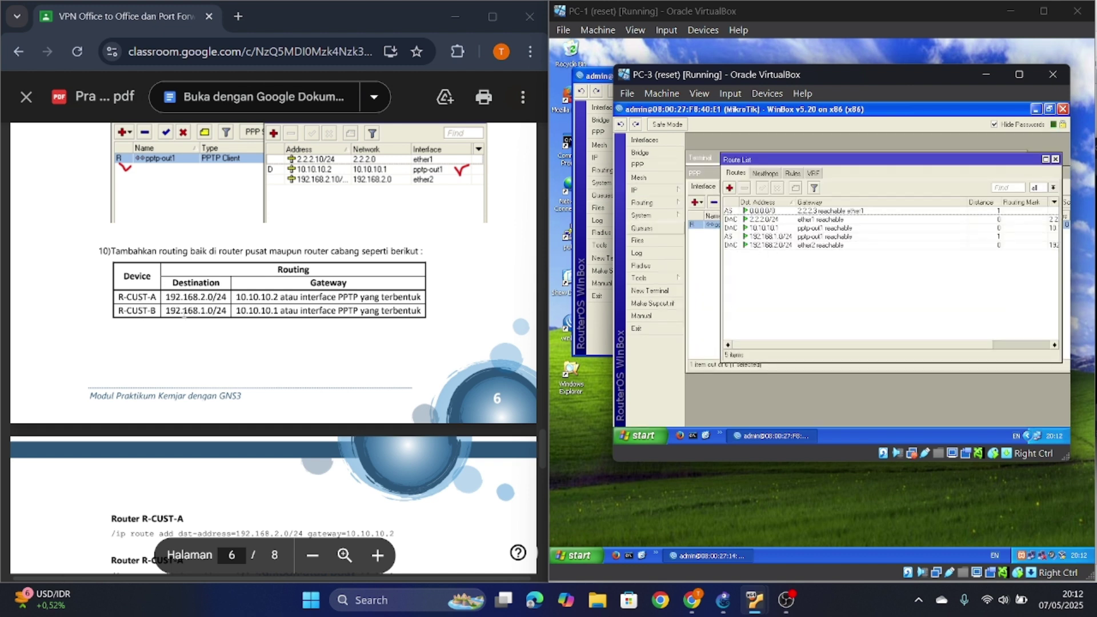
{"action": "double_click", "coordinate": [778, 238]}
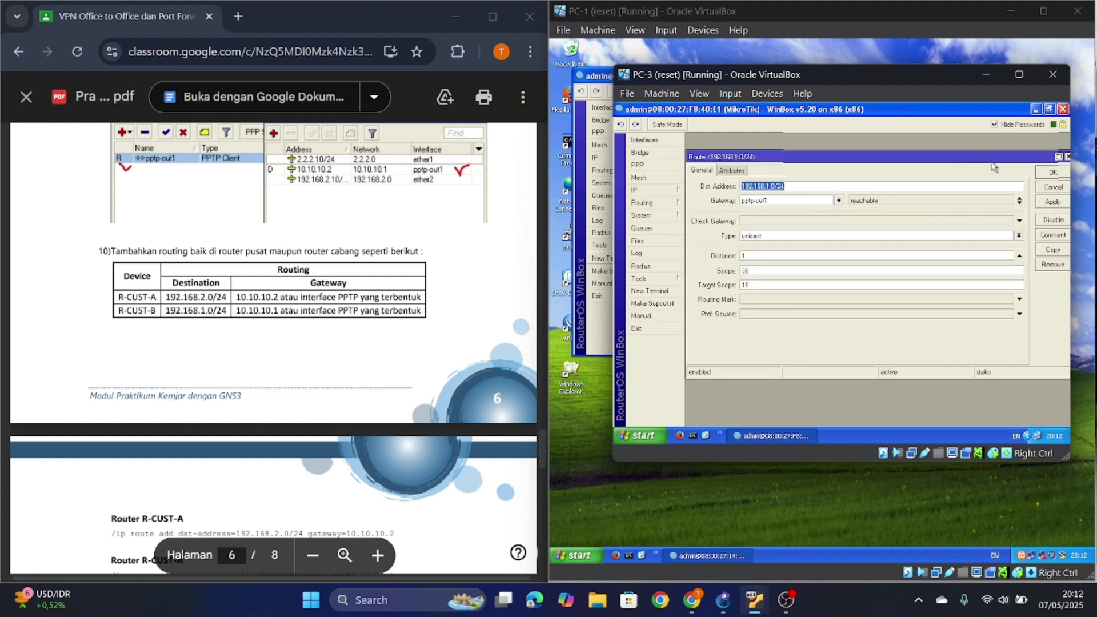
{"action": "left_click", "coordinate": [1049, 203]}
{"action": "left_click", "coordinate": [1055, 173]}
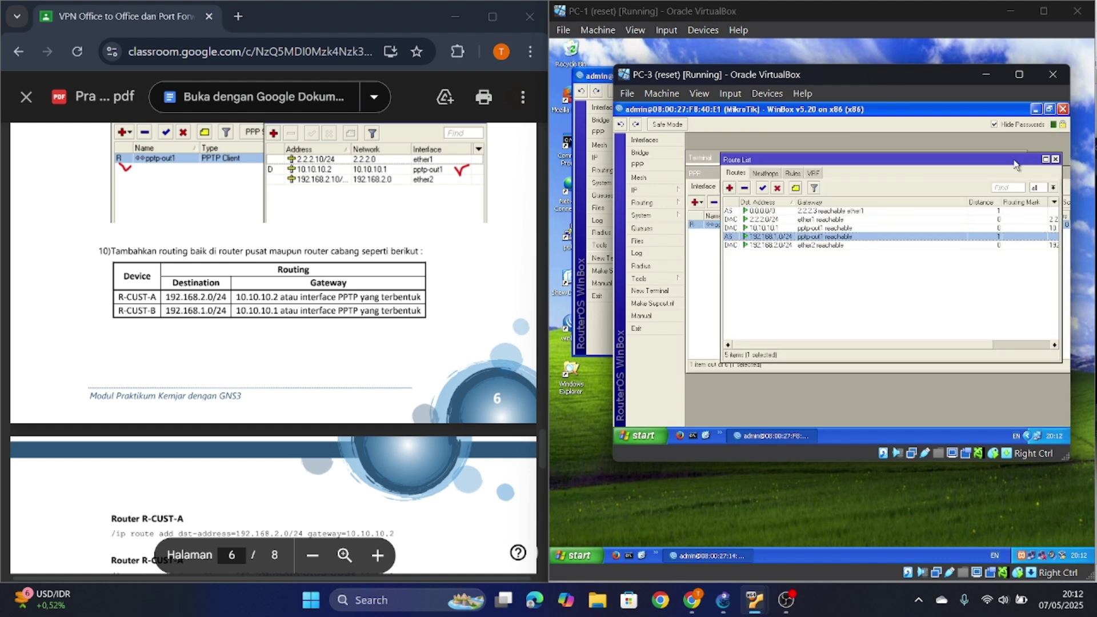
{"action": "left_click", "coordinate": [1055, 159]}
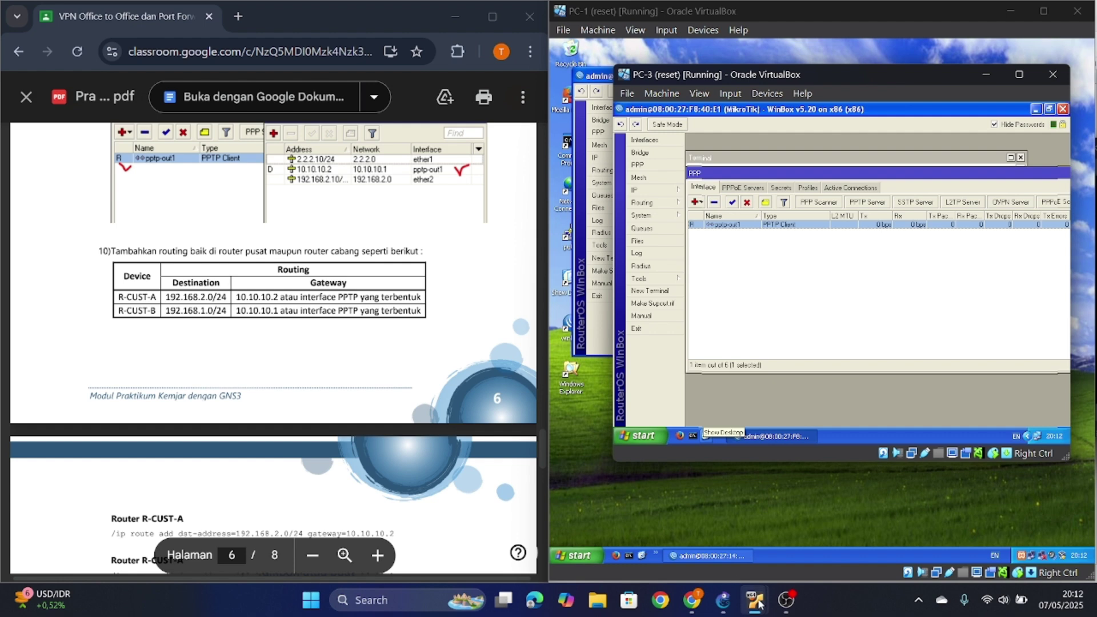
Switch back to the PC-1 virtual machine and set the gateway of R-CUST-A's 192.168.2.0/24 route to the <pptp-user1> interface.
{"action": "mouse_move", "coordinate": [758, 604]}
{"action": "left_click", "coordinate": [800, 519]}
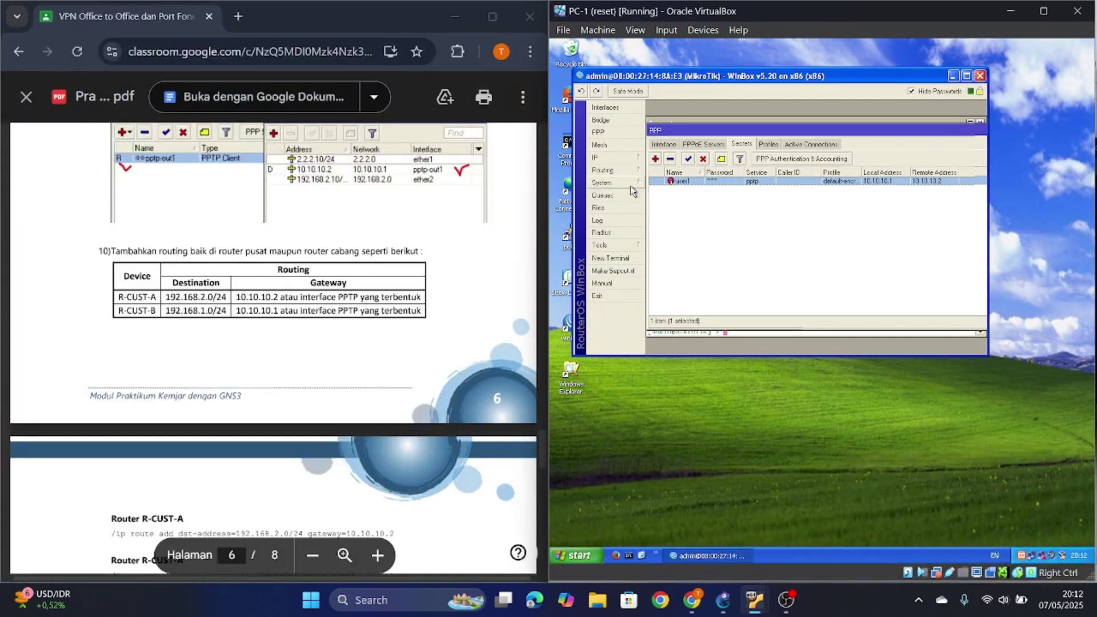
{"action": "left_click", "coordinate": [620, 157]}
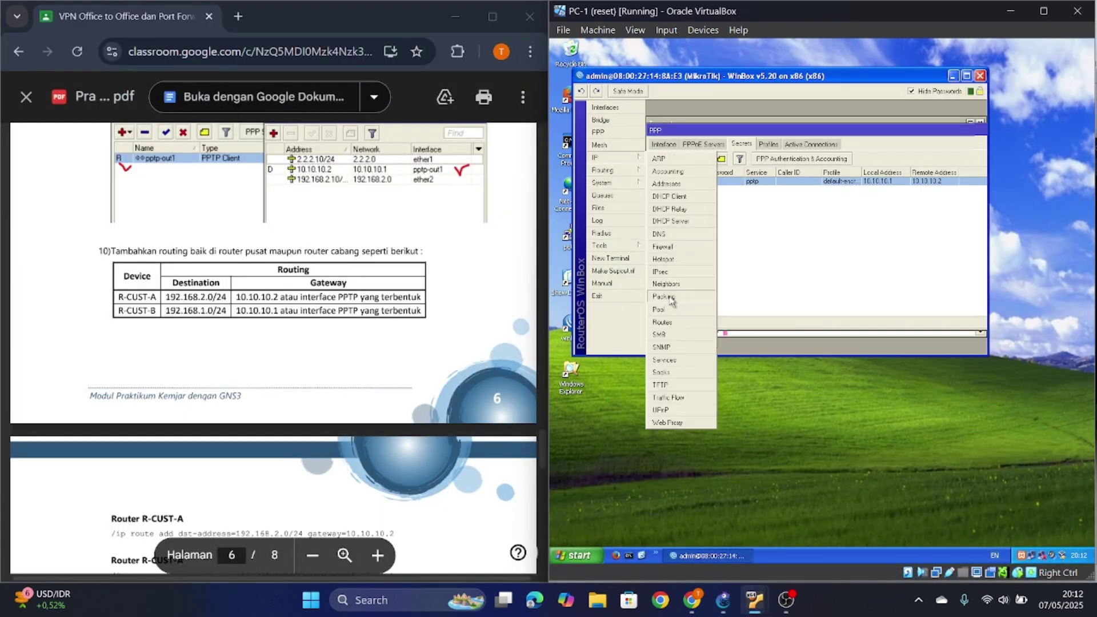
{"action": "left_click", "coordinate": [672, 322]}
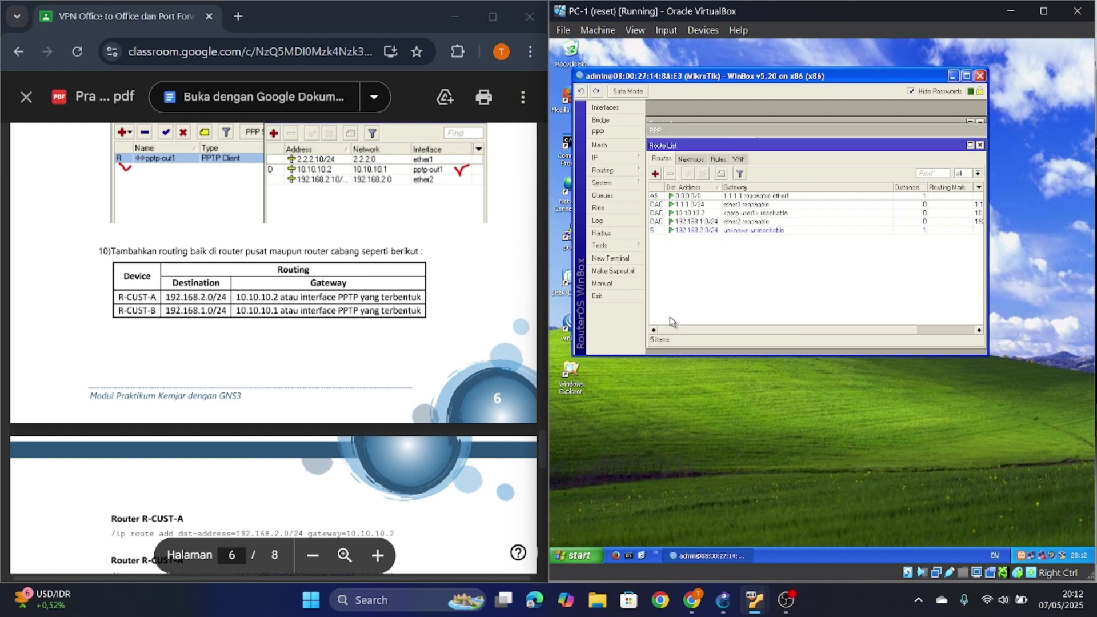
{"action": "double_click", "coordinate": [696, 230]}
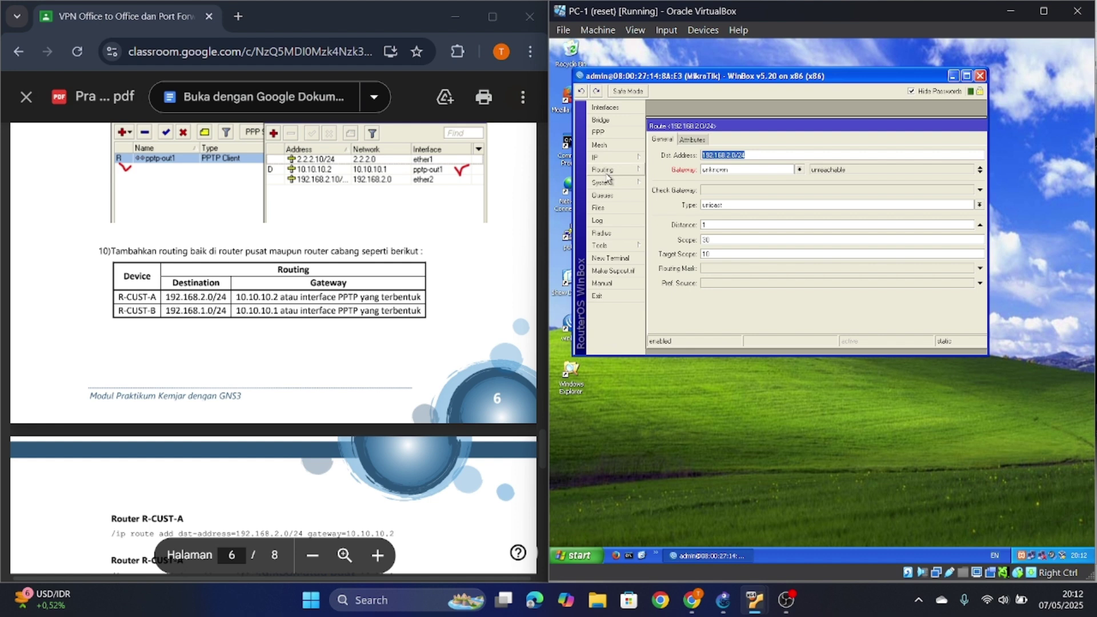
{"action": "left_click", "coordinate": [800, 171]}
{"action": "left_click", "coordinate": [737, 180]}
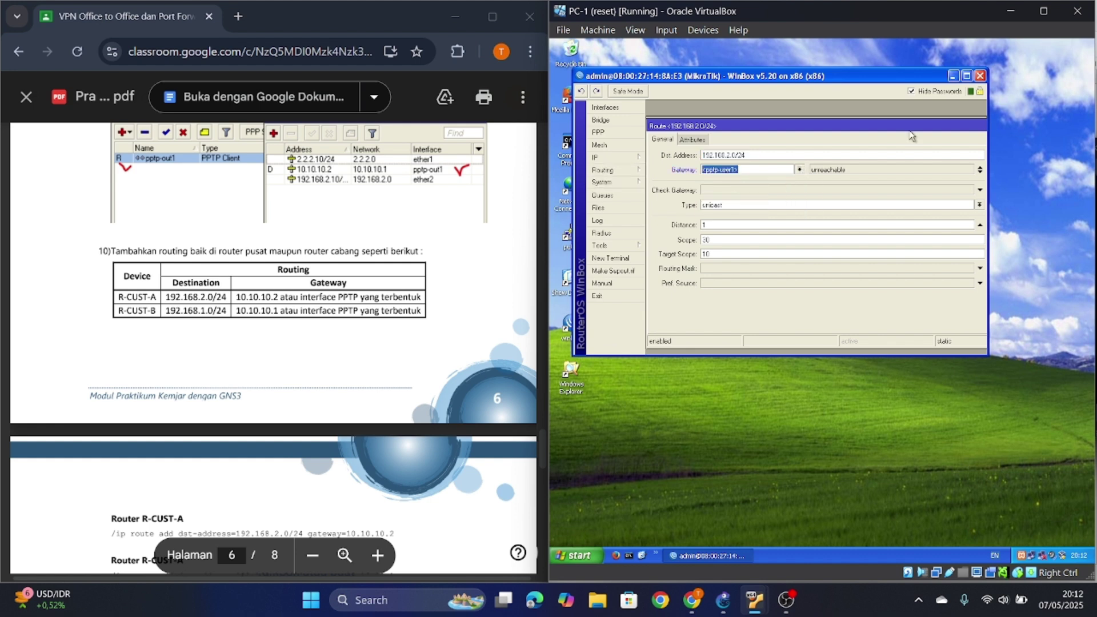
{"action": "left_click_drag", "start_coordinate": [915, 126], "coordinate": [840, 122]}
{"action": "left_click", "coordinate": [943, 167]}
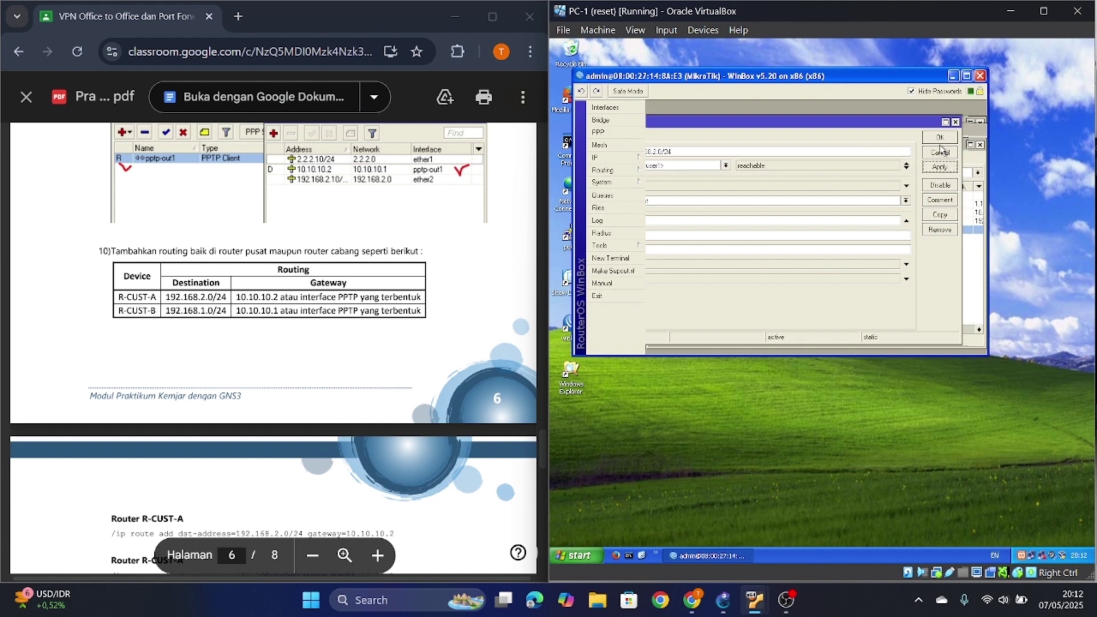
{"action": "left_click", "coordinate": [940, 137]}
Review the module's section 11 ping table, and ping 192.168.2.11 from a new command prompt on PC-1.
{"action": "scroll", "coordinate": [263, 345], "scroll_direction": "down", "scroll_amount": 3}
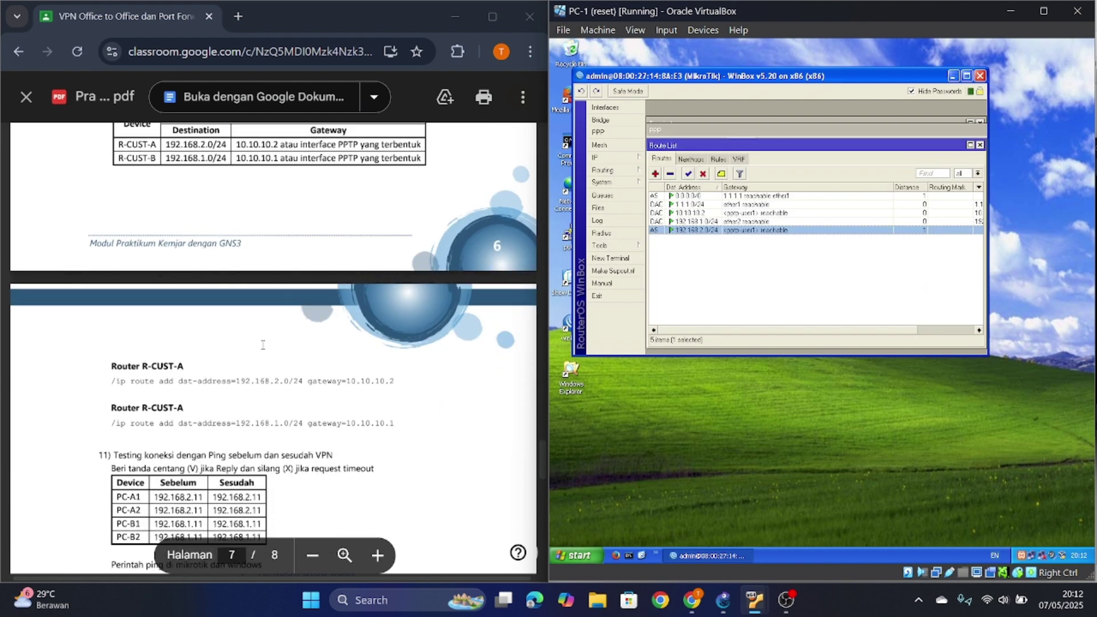
{"action": "scroll", "coordinate": [263, 345], "scroll_direction": "down", "scroll_amount": 3}
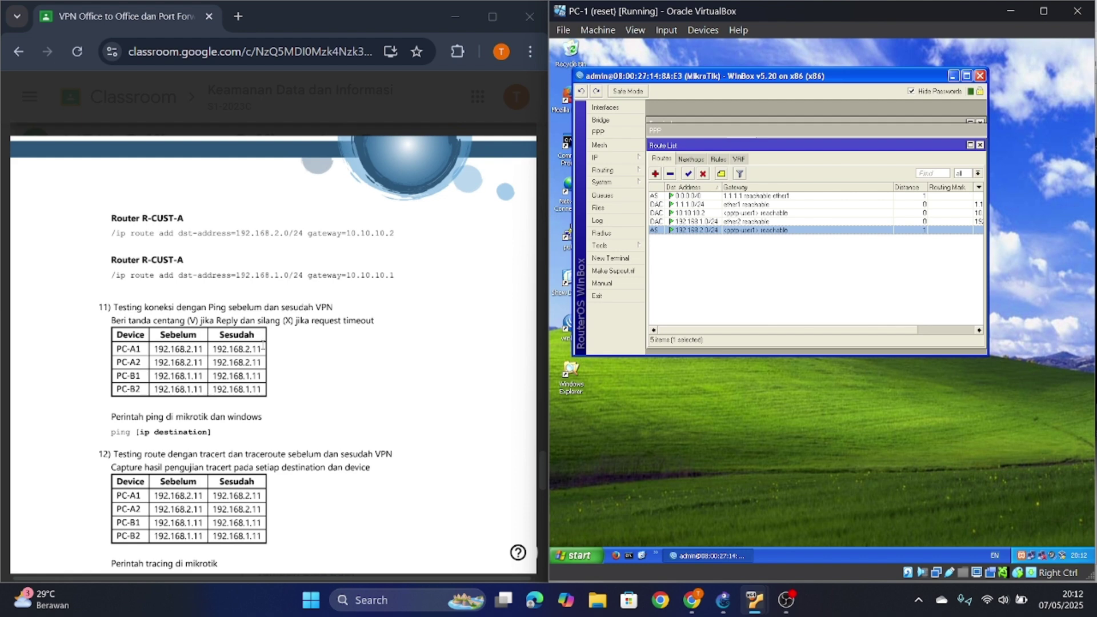
{"action": "scroll", "coordinate": [215, 275], "scroll_direction": "down", "scroll_amount": 1}
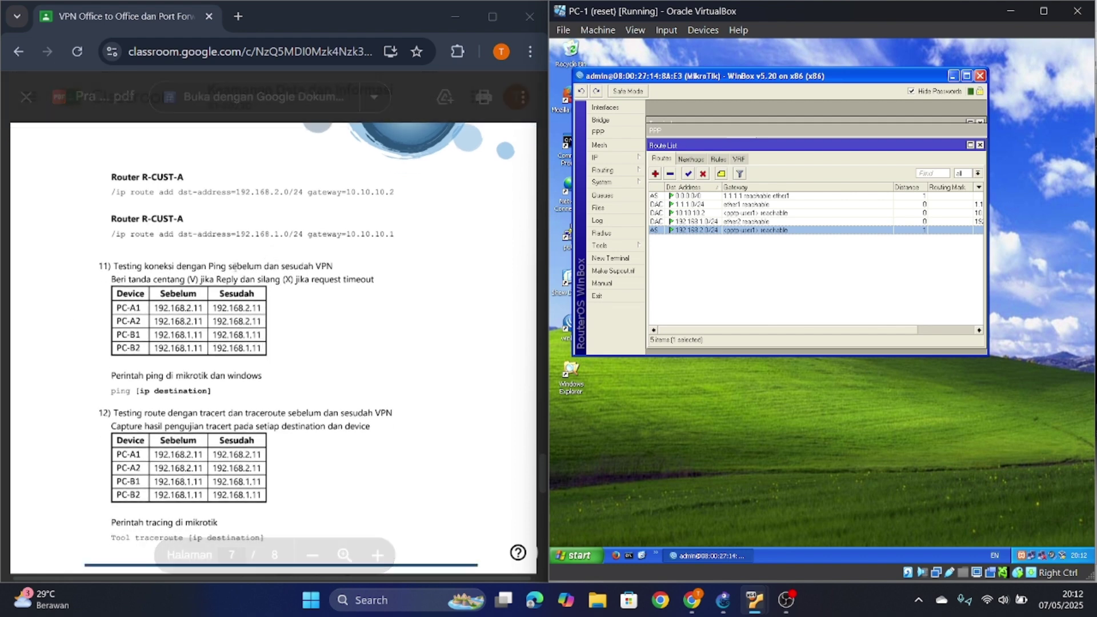
{"action": "scroll", "coordinate": [330, 272], "scroll_direction": "down", "scroll_amount": 1}
{"action": "scroll", "coordinate": [373, 264], "scroll_direction": "up", "scroll_amount": 2}
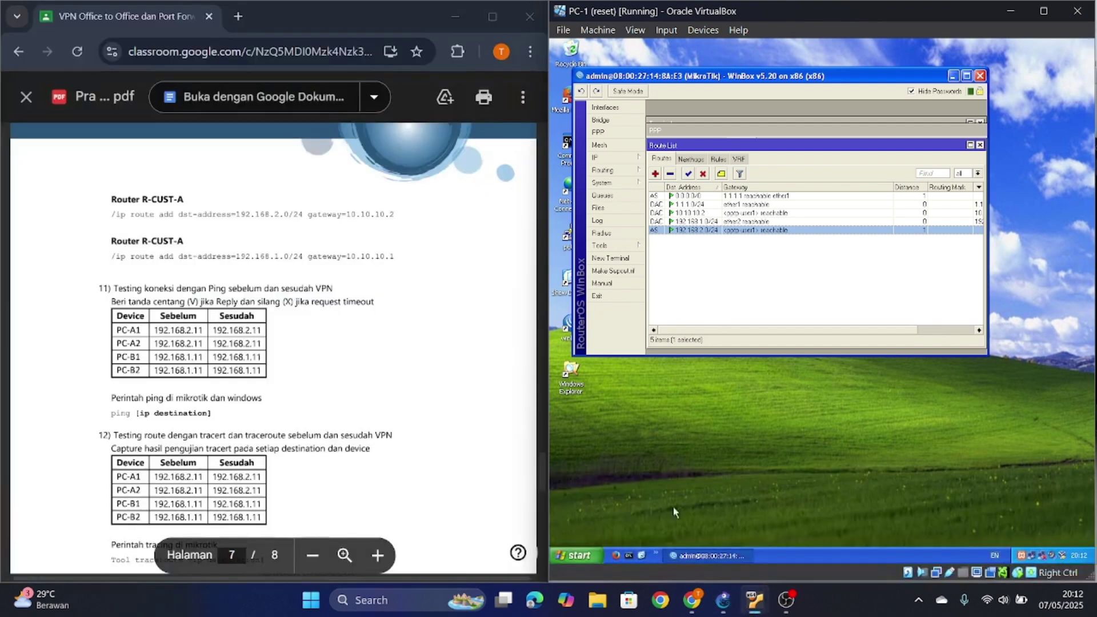
{"action": "left_click", "coordinate": [629, 556]}
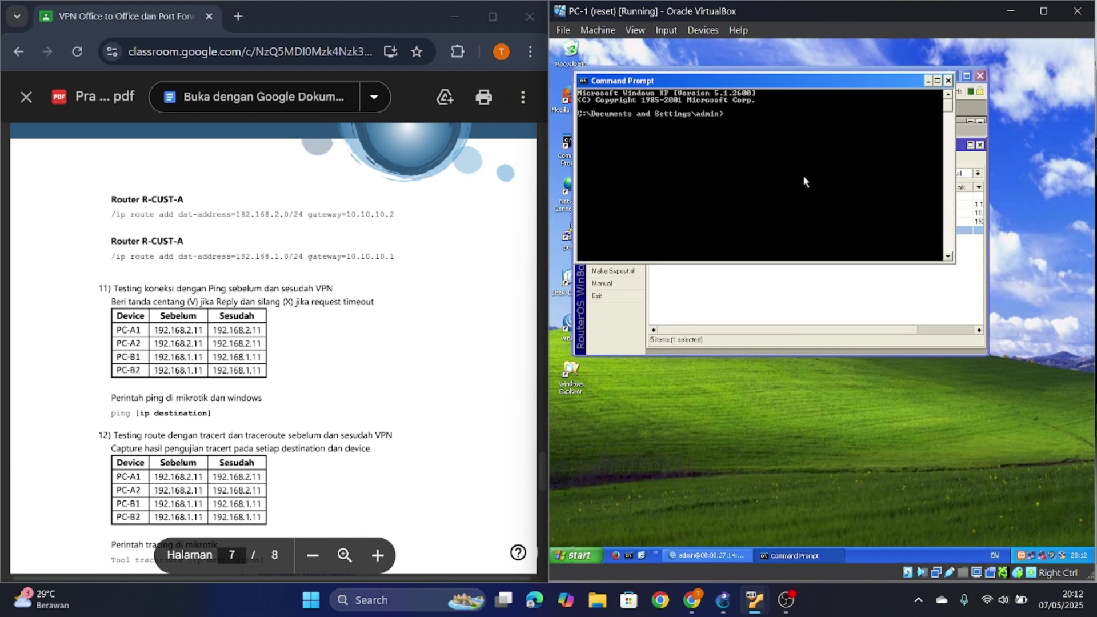
{"action": "type", "text": "ping 192.168.2.11"}
{"action": "key", "text": "Return"}
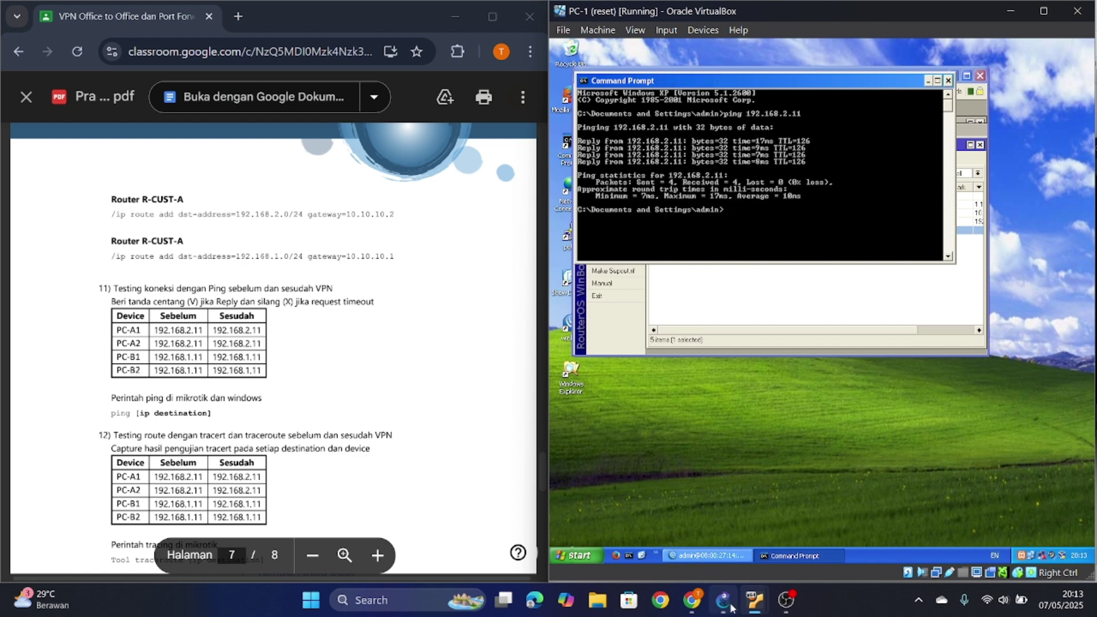
Switch to the PC-2 virtual machine and ping 192.168.2.11 from a new command prompt.
{"action": "mouse_move", "coordinate": [754, 600]}
{"action": "left_click", "coordinate": [856, 536]}
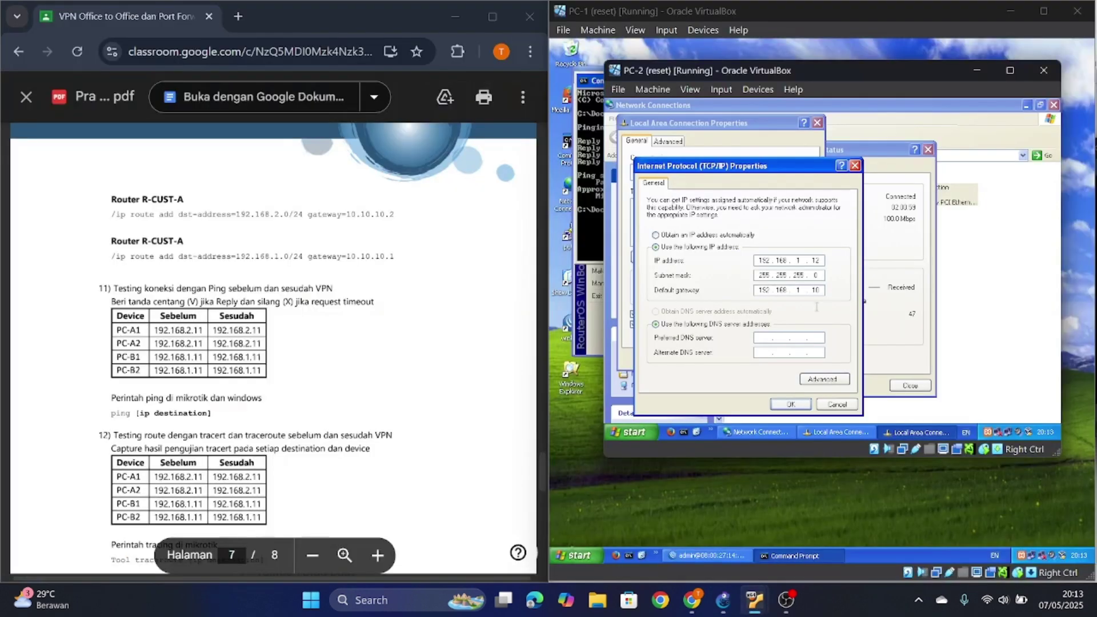
{"action": "left_click", "coordinate": [684, 432]}
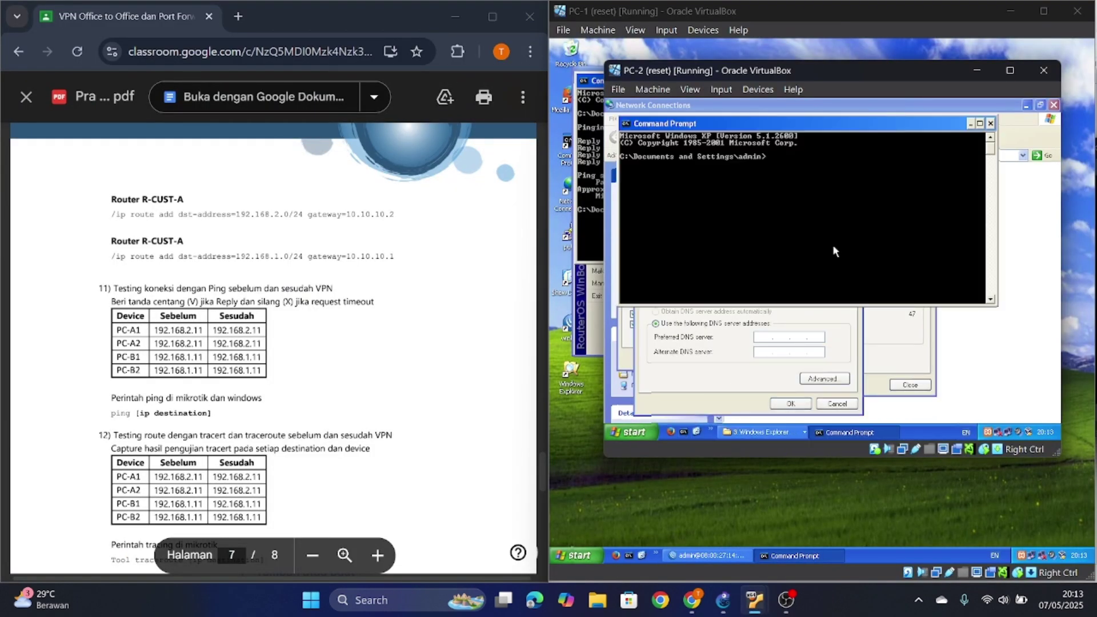
{"action": "type", "text": "ping 192.168.2.11"}
{"action": "key", "text": "Return"}
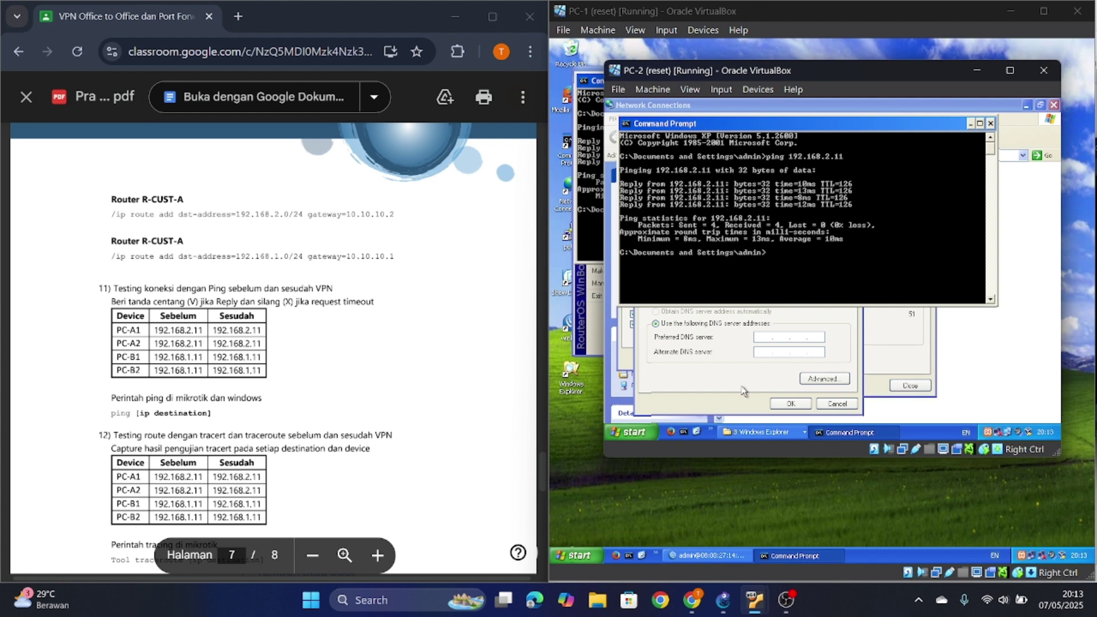
Switch to the PC-3 virtual machine and ping 192.168.1.11 from a new command prompt.
{"action": "mouse_move", "coordinate": [754, 600]}
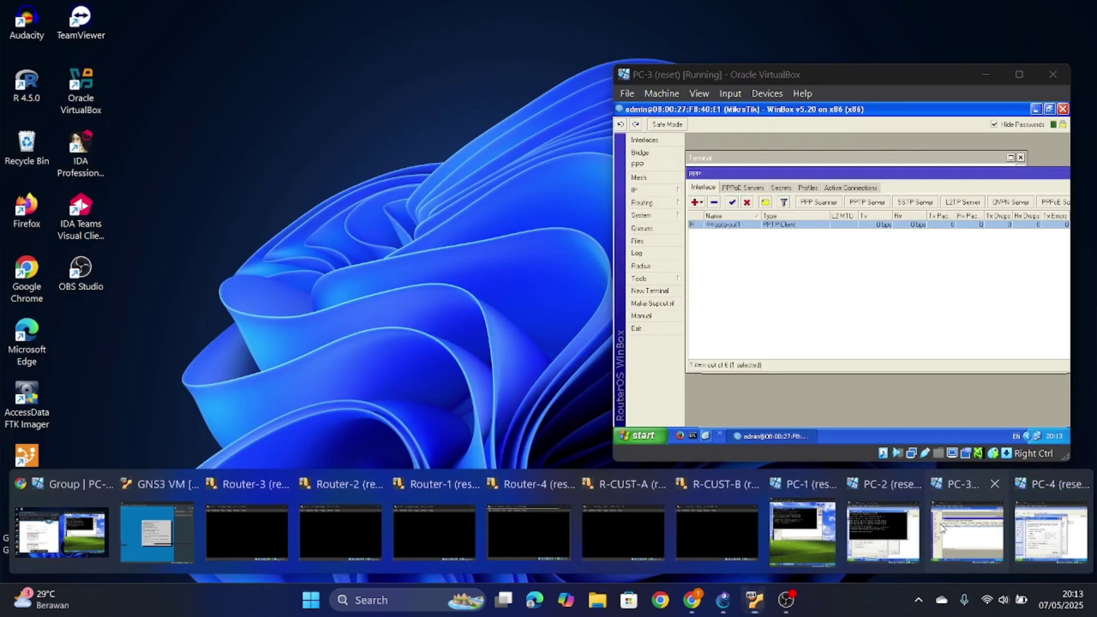
{"action": "left_click", "coordinate": [967, 532]}
{"action": "left_click", "coordinate": [692, 434]}
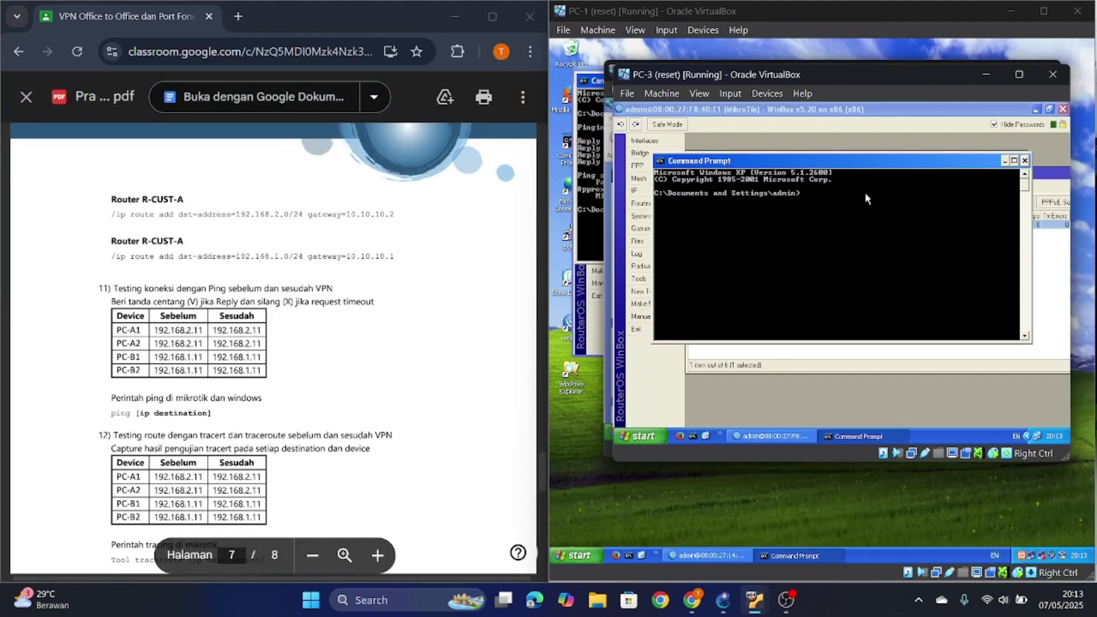
{"action": "type", "text": "ping 192.168.1."}
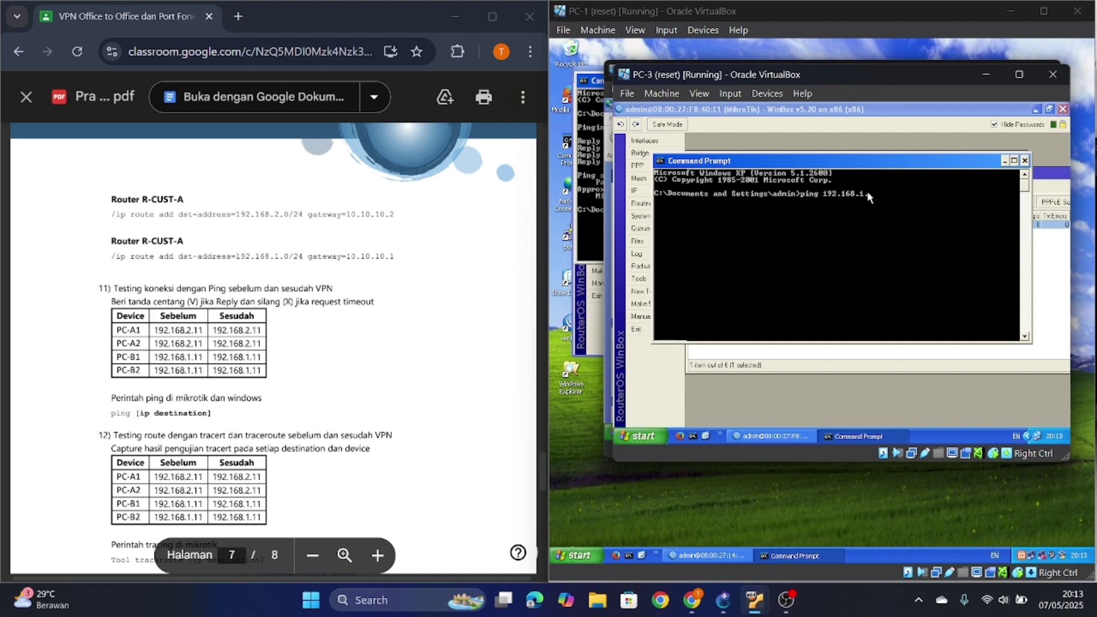
{"action": "type", "text": "11"}
{"action": "key", "text": "Return"}
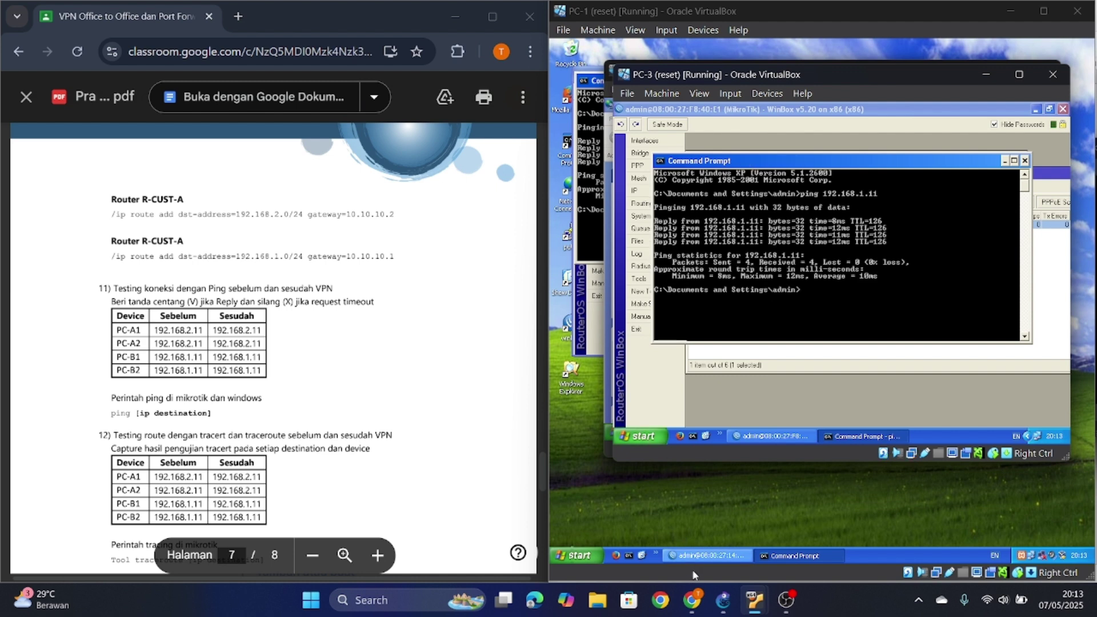
Switch to the PC-4 virtual machine and ping 192.168.1.11 from a new command prompt.
{"action": "mouse_move", "coordinate": [754, 600]}
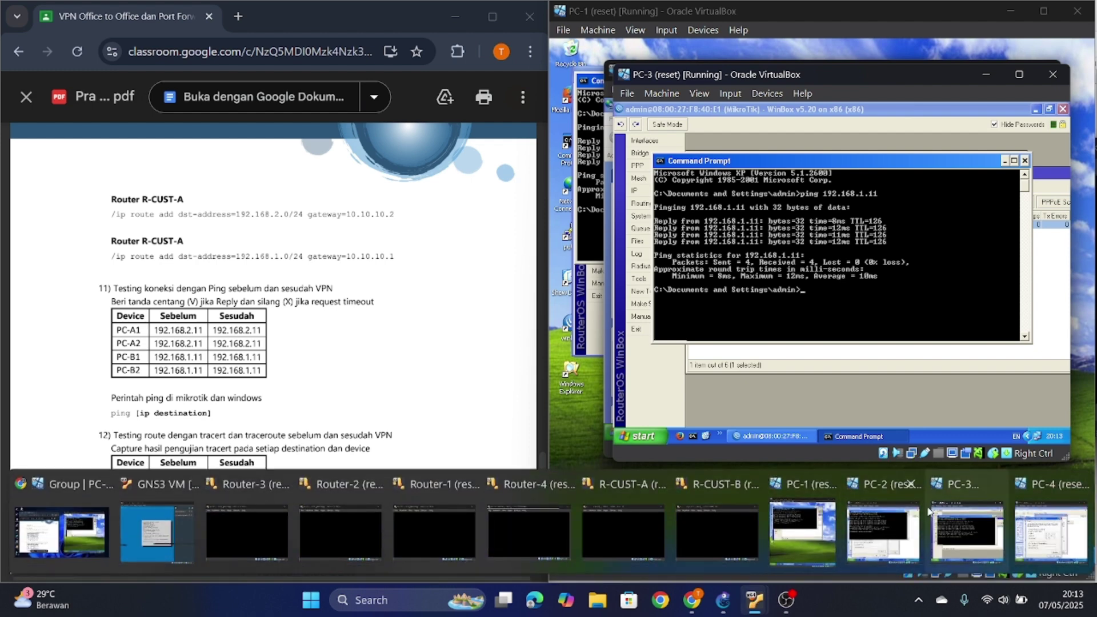
{"action": "left_click", "coordinate": [1024, 517]}
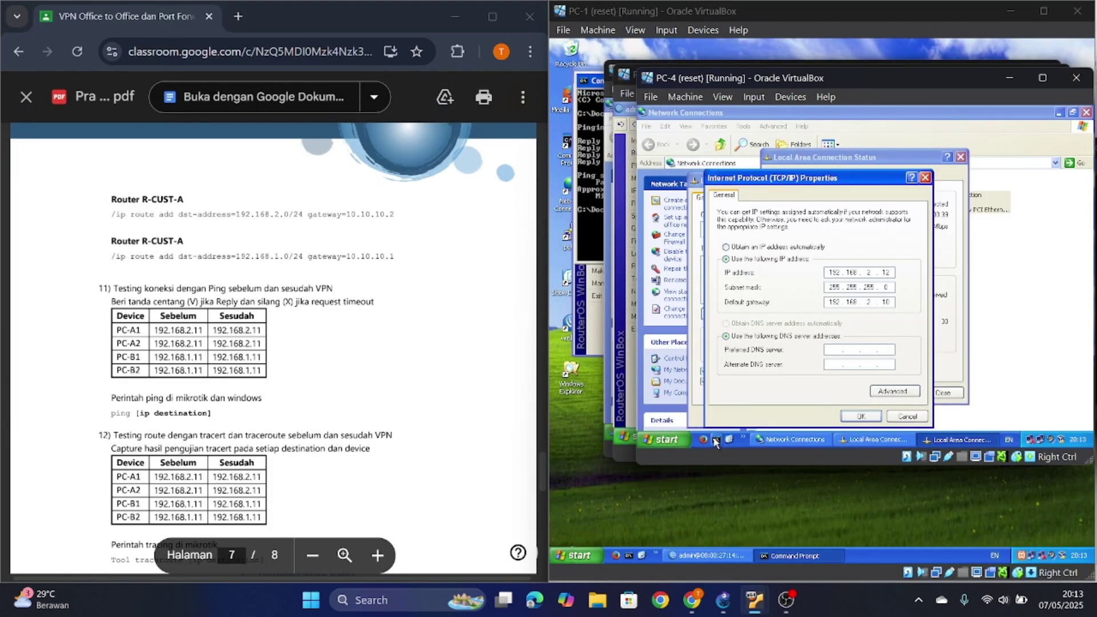
{"action": "left_click", "coordinate": [966, 439]}
{"action": "type", "text": "192.168."}
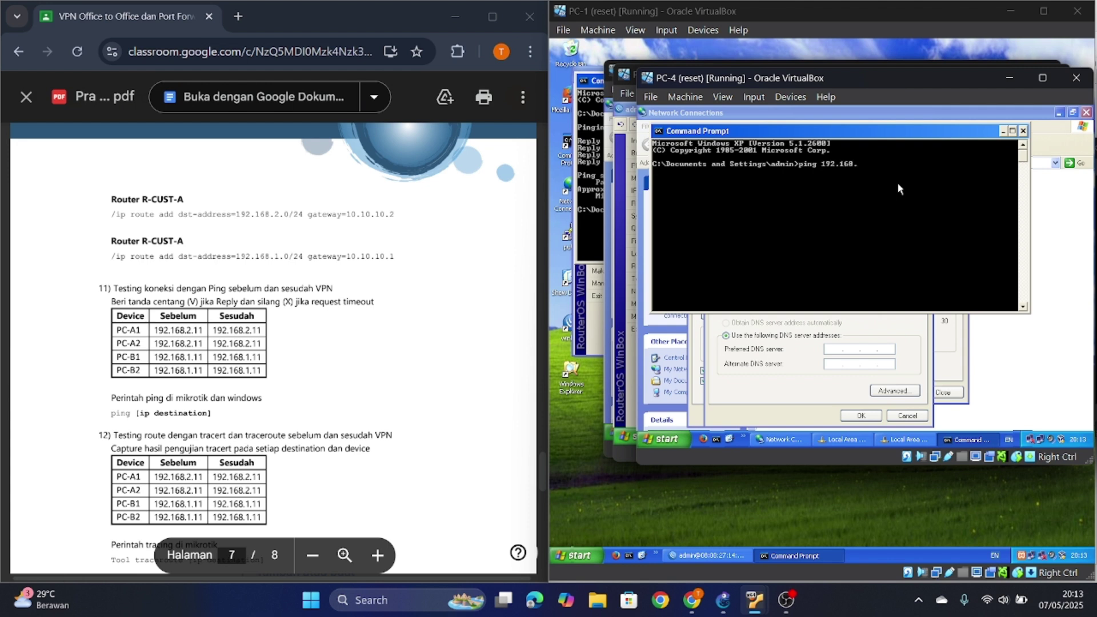
{"action": "type", "text": "1.11"}
{"action": "key", "text": "Return"}
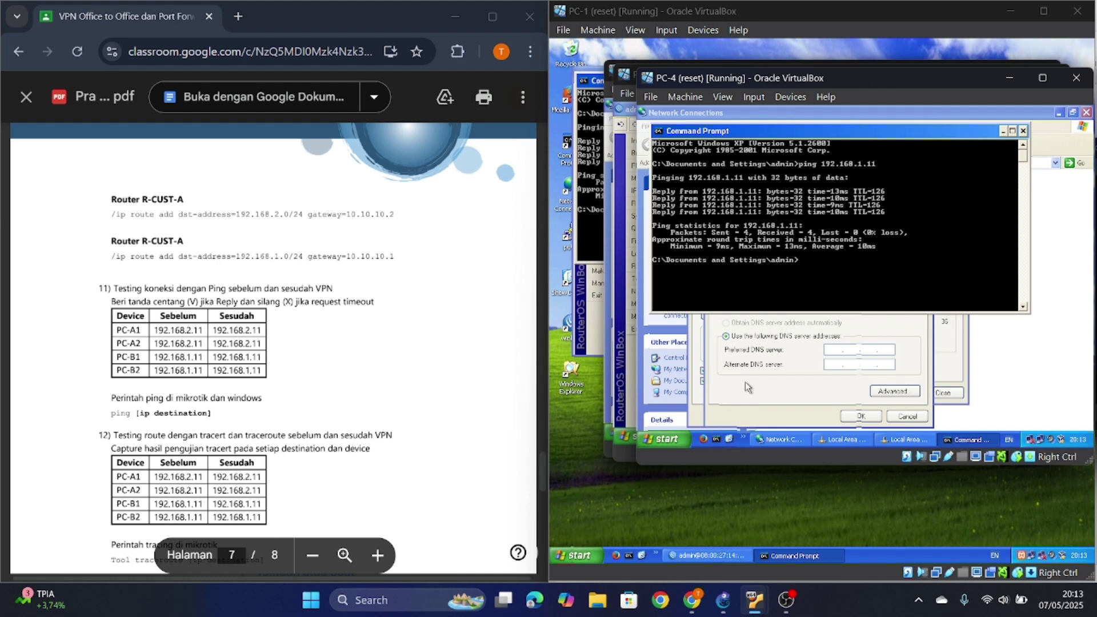
Return to WinBox on PC-1 and disable the selected PPP secret on R-CUST-A.
{"action": "left_click", "coordinate": [718, 556]}
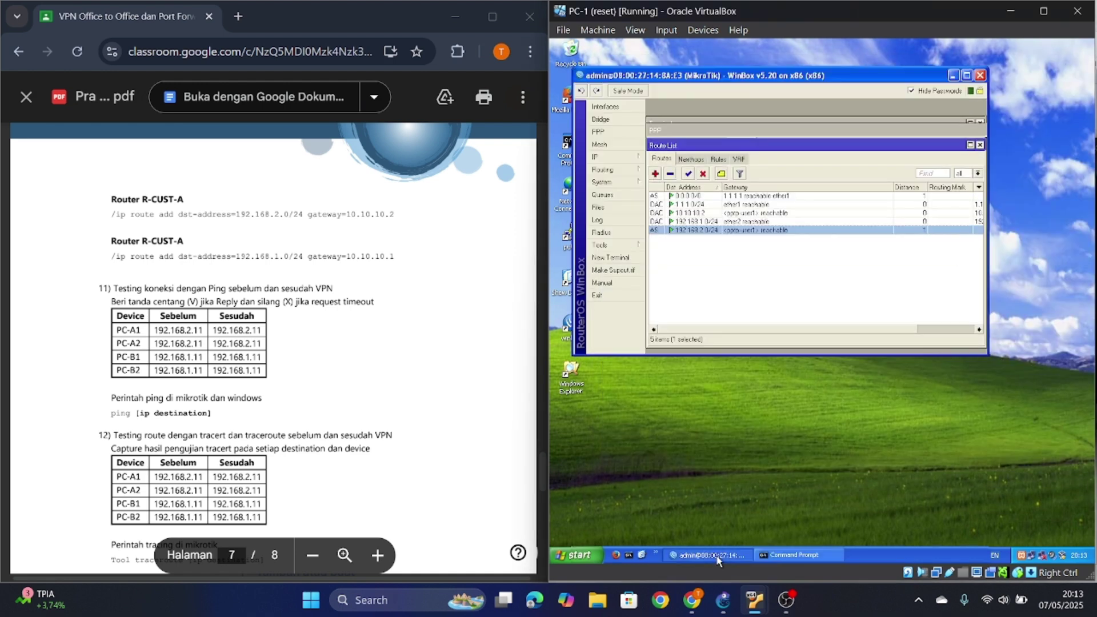
{"action": "left_click", "coordinate": [676, 131]}
{"action": "left_click", "coordinate": [703, 158]}
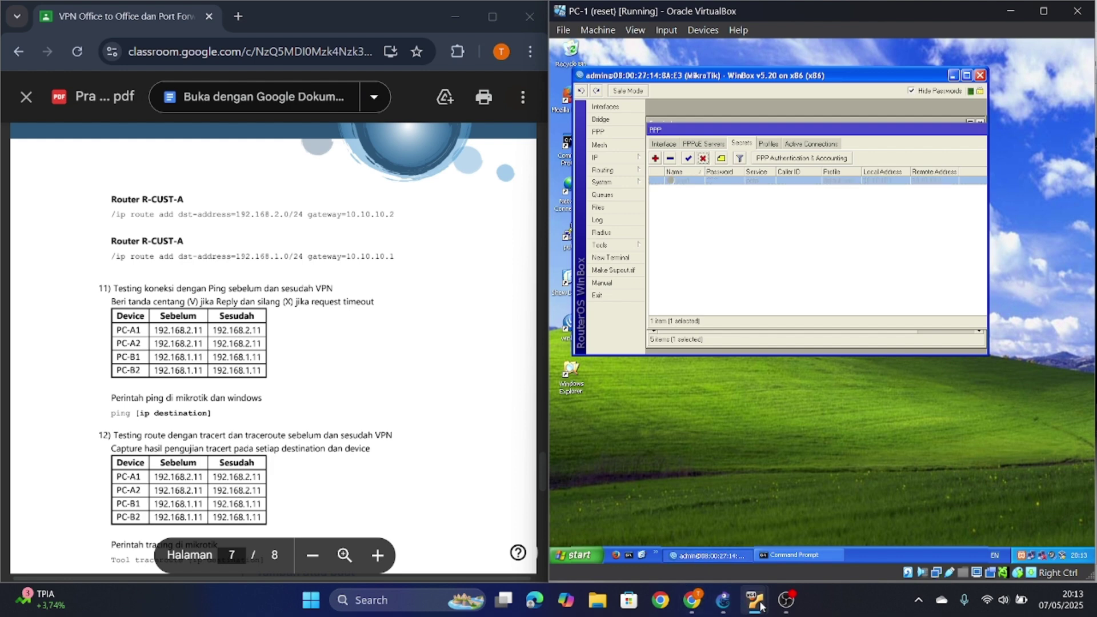
Switch to WinBox on PC-3 and disable the pptp-out1 client on R-CUST-B.
{"action": "mouse_move", "coordinate": [760, 600]}
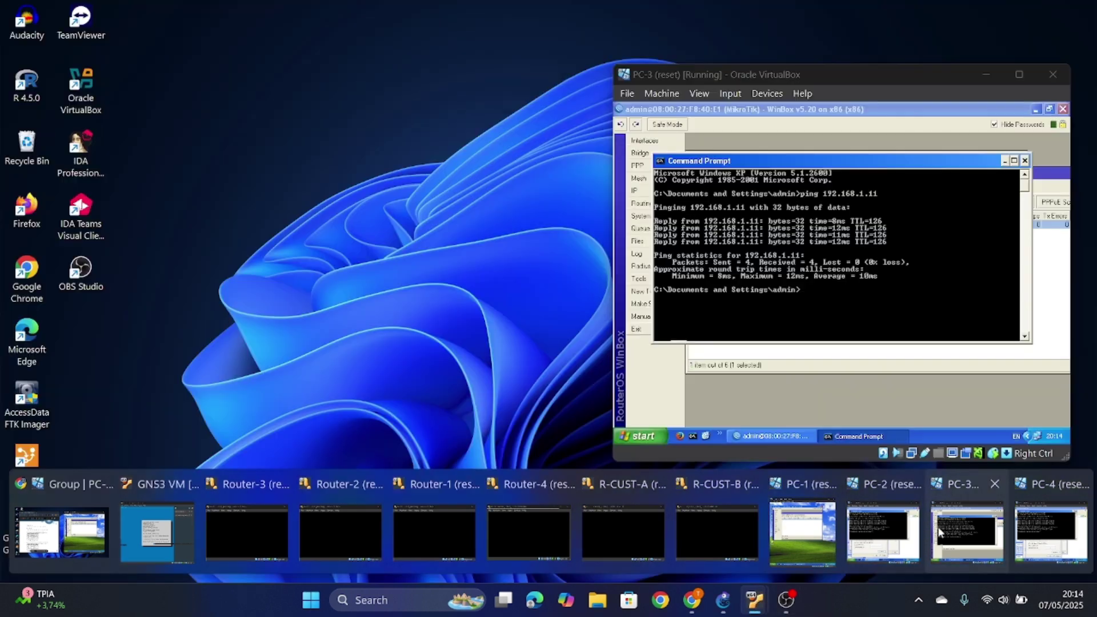
{"action": "left_click", "coordinate": [957, 533]}
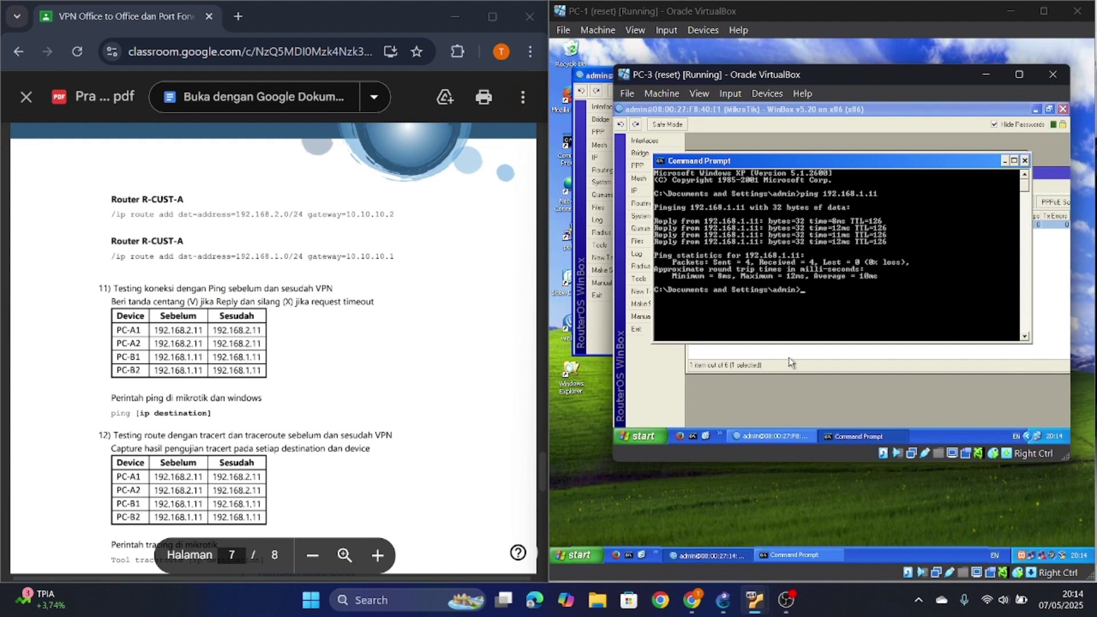
{"action": "left_click", "coordinate": [791, 366]}
{"action": "left_click", "coordinate": [748, 225]}
{"action": "left_click", "coordinate": [746, 202]}
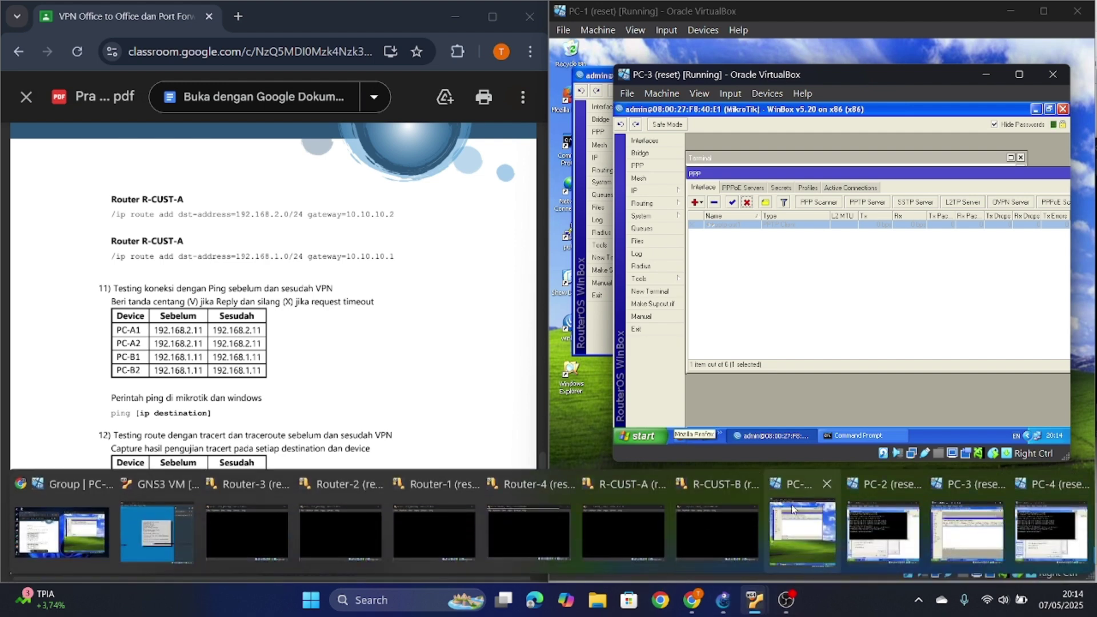
Switch to PC-1's command prompt and repeat the ping to 192.168.2.11 with the VPN disabled.
{"action": "left_click", "coordinate": [791, 508]}
{"action": "left_click", "coordinate": [795, 555]}
{"action": "left_click", "coordinate": [813, 225]}
{"action": "key", "text": "Up"}
{"action": "key", "text": "Return"}
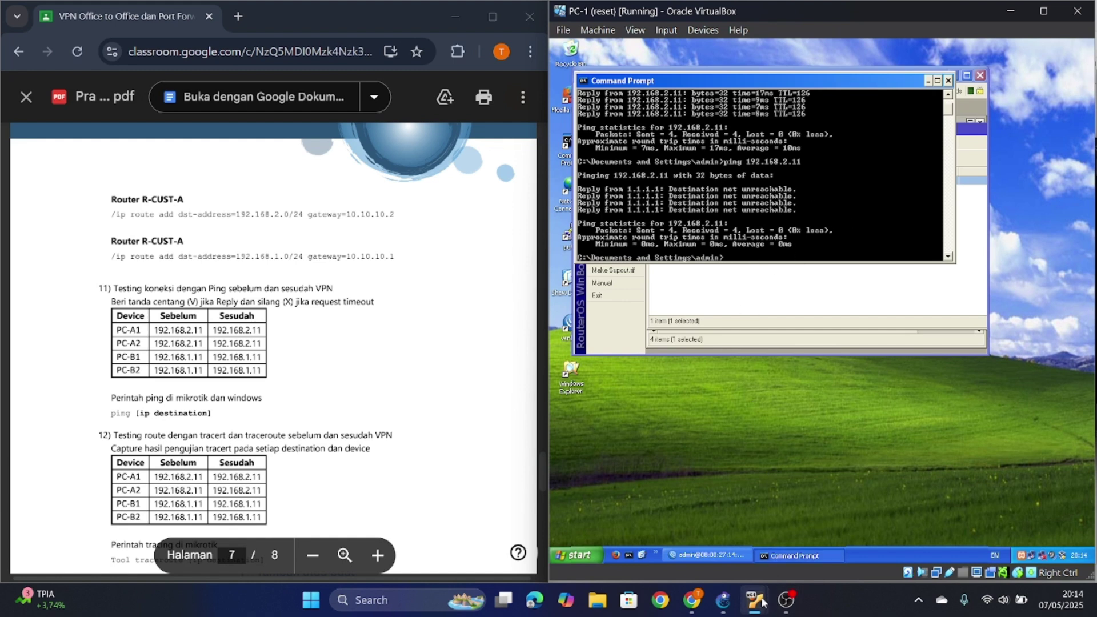
Switch to PC-2 and repeat the ping to 192.168.2.11 with the VPN disabled.
{"action": "mouse_move", "coordinate": [772, 599]}
{"action": "left_click", "coordinate": [883, 523]}
{"action": "key", "text": "Up"}
{"action": "key", "text": "Return"}
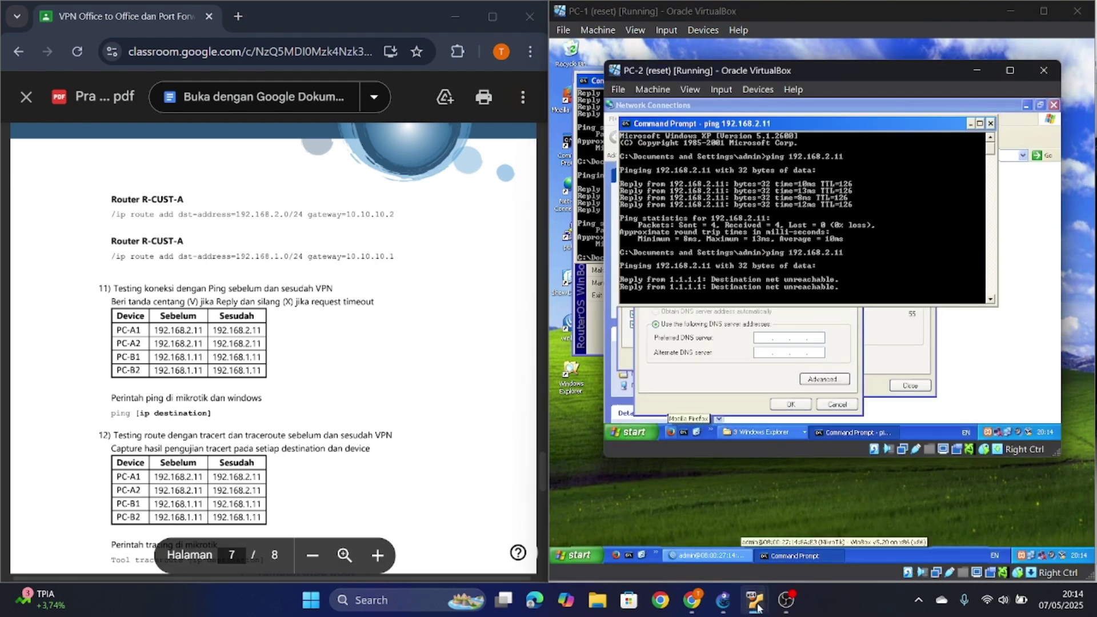
Switch to PC-3's command prompt and repeat the ping to 192.168.1.11 with the VPN disabled.
{"action": "mouse_move", "coordinate": [754, 600]}
{"action": "left_click", "coordinate": [965, 521]}
{"action": "left_click", "coordinate": [858, 436]}
{"action": "key", "text": "Up"}
{"action": "key", "text": "Return"}
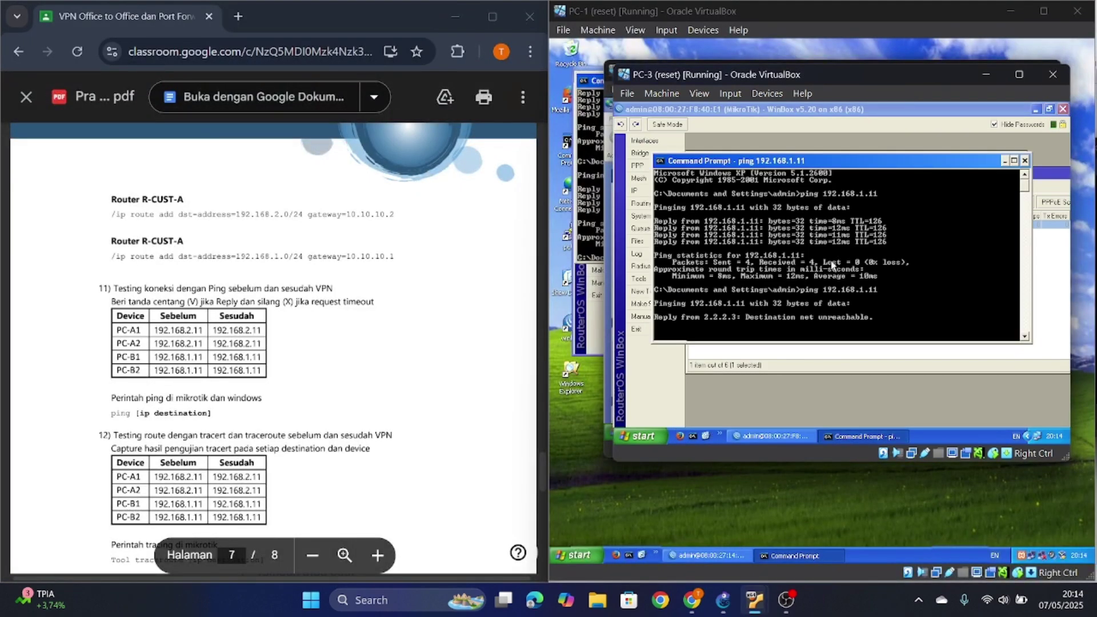
Switch to PC-4 and repeat the ping to 192.168.1.11 with the VPN disabled.
{"action": "mouse_move", "coordinate": [788, 604]}
{"action": "mouse_move", "coordinate": [754, 599]}
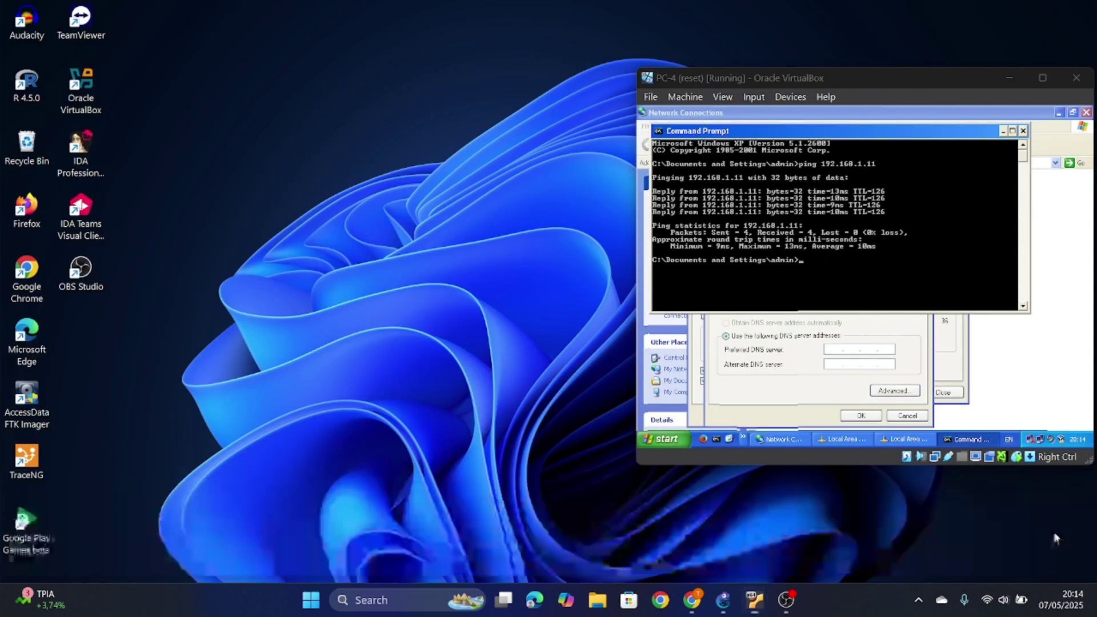
{"action": "left_click", "coordinate": [1054, 522]}
{"action": "key", "text": "Up"}
{"action": "key", "text": "Return"}
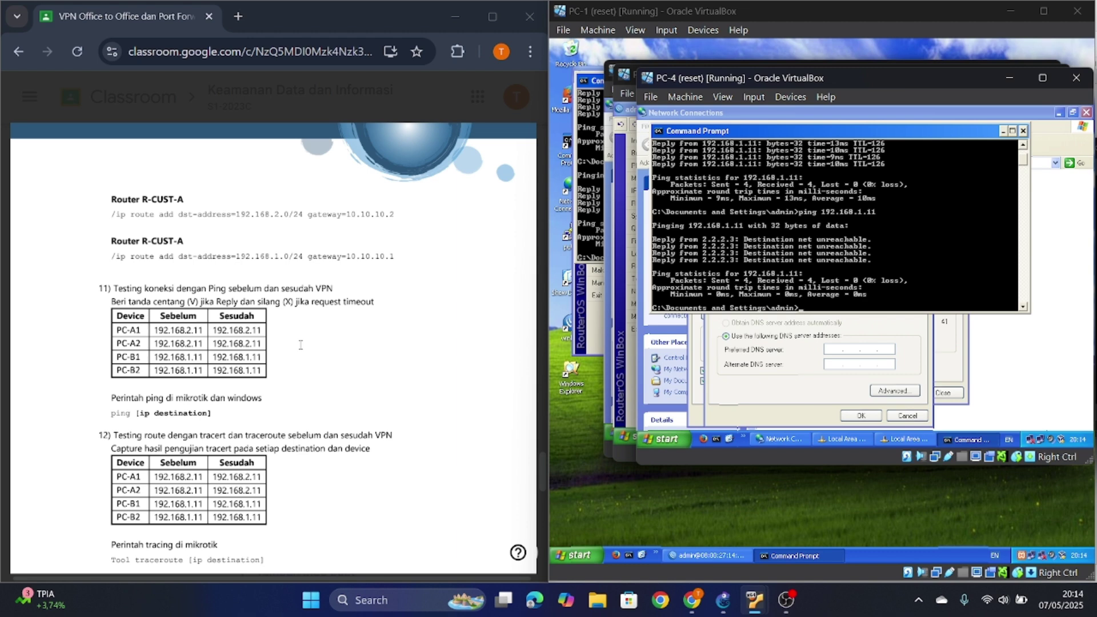
Check the module's section 12 traceroute table, and run tracert 192.168.2.11 in PC-1's command prompt with the VPN disabled.
{"action": "scroll", "coordinate": [300, 345], "scroll_direction": "down", "scroll_amount": 3}
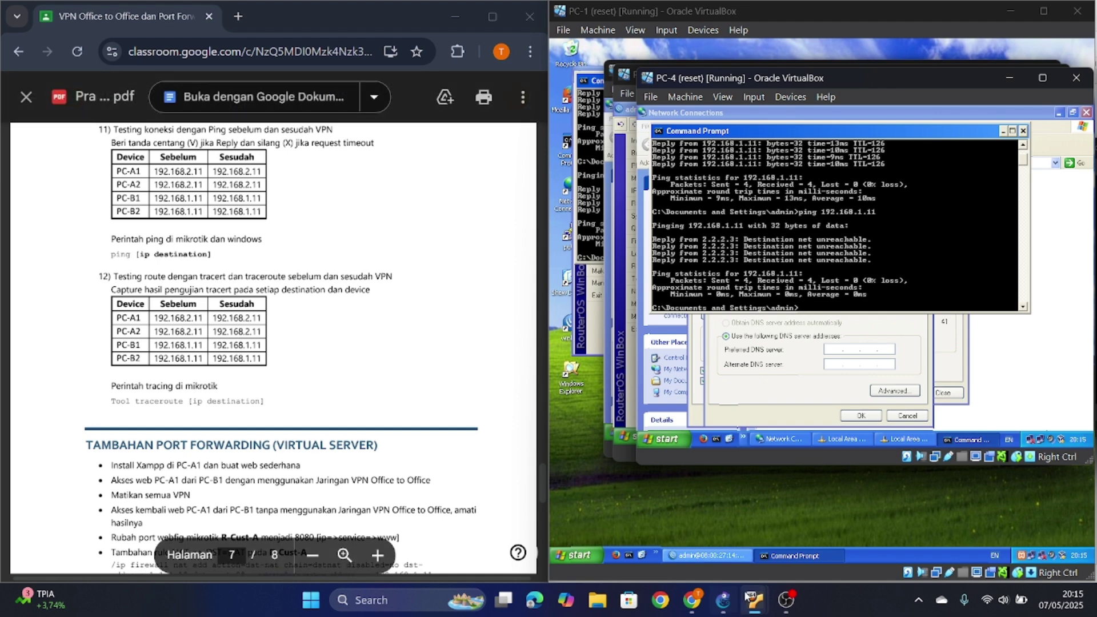
{"action": "left_click", "coordinate": [774, 560]}
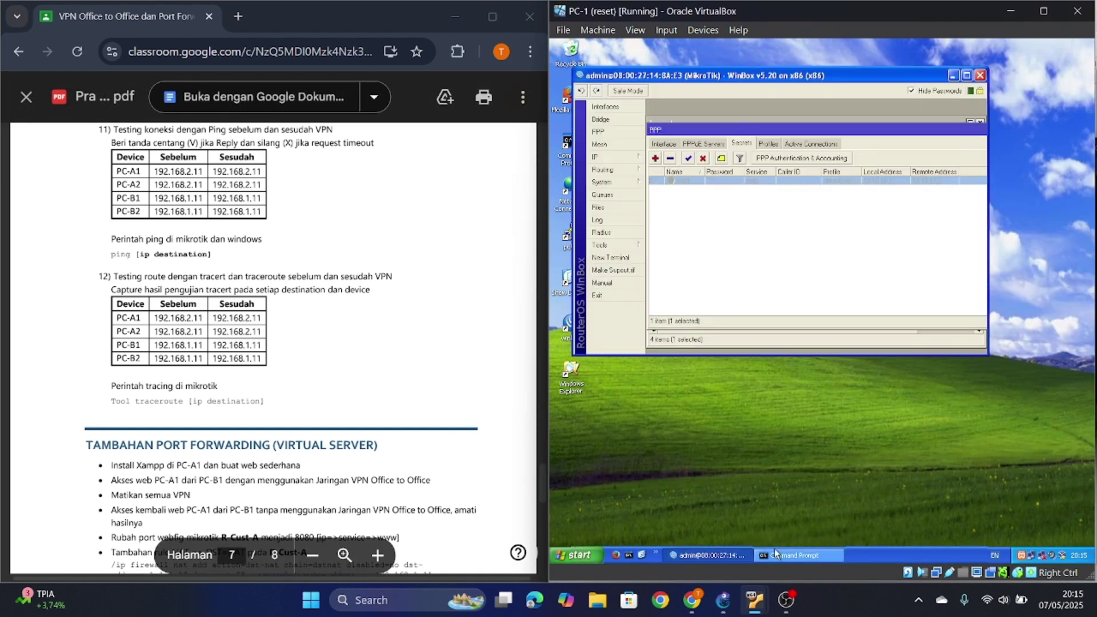
{"action": "left_click", "coordinate": [797, 556]}
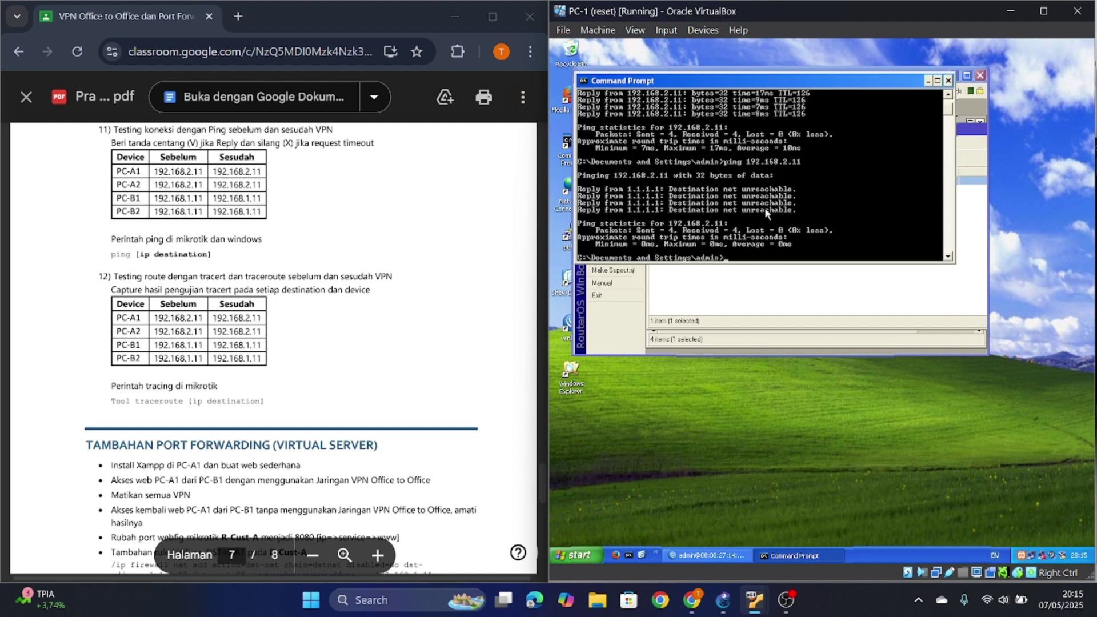
{"action": "type", "text": "tracert 192.168.2.11"}
{"action": "key", "text": "Return"}
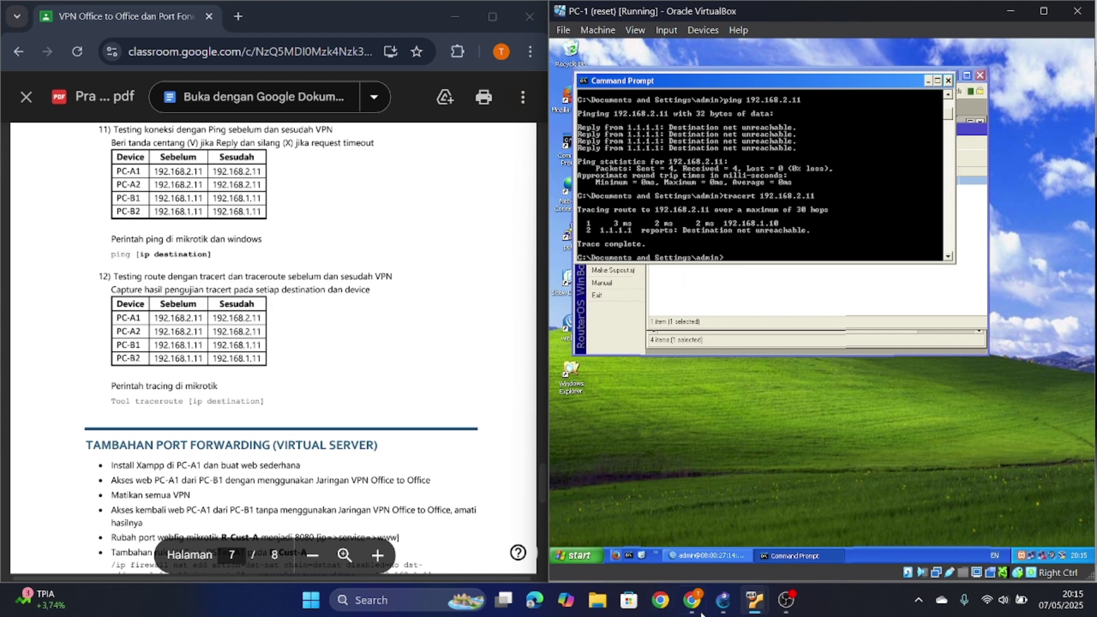
Switch to PC-2 and run tracert 192.168.2.11 in its command prompt with the VPN disabled.
{"action": "mouse_move", "coordinate": [754, 600]}
{"action": "left_click", "coordinate": [880, 518]}
{"action": "type", "text": "tracert"}
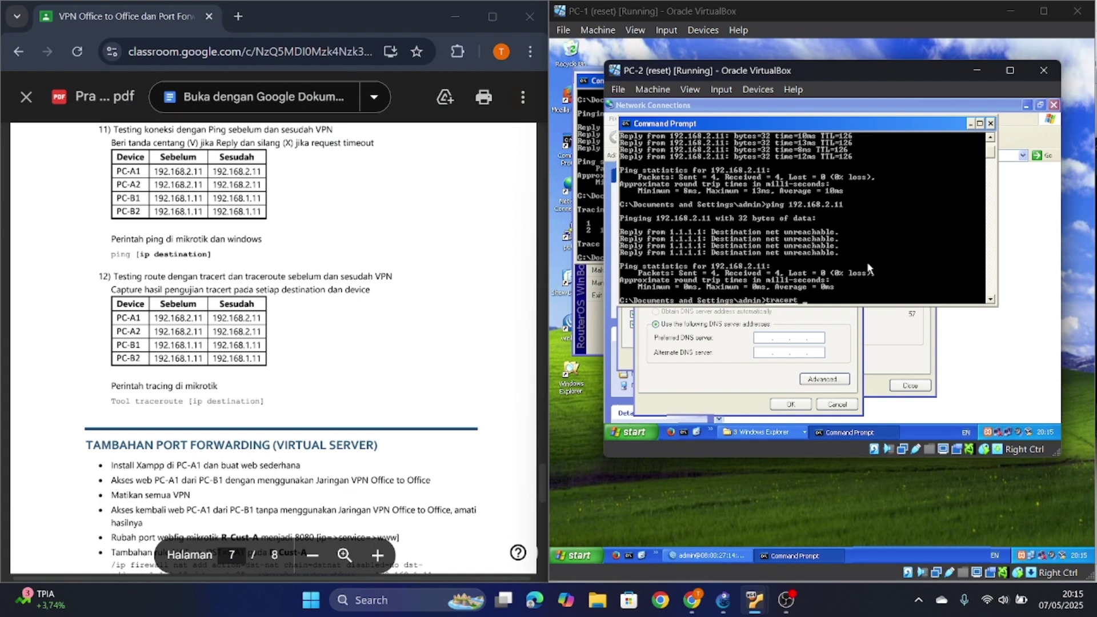
{"action": "type", "text": " 192.168.2.11"}
{"action": "key", "text": "Return"}
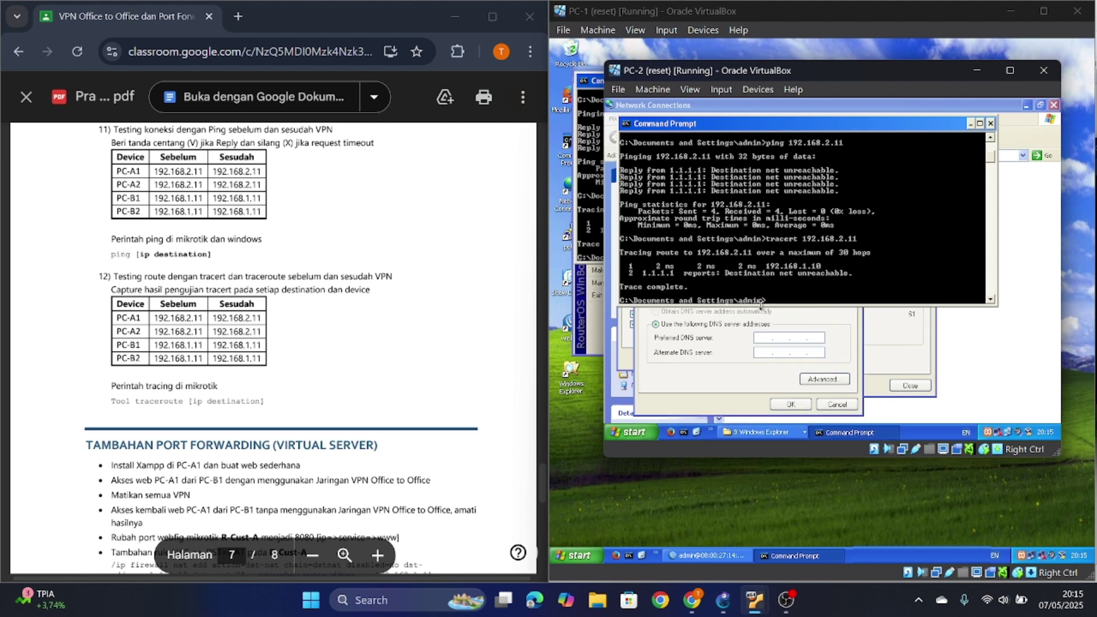
Switch to PC-3 and run tracert 192.168.1.11 in its command prompt with the VPN disabled.
{"action": "mouse_move", "coordinate": [754, 599]}
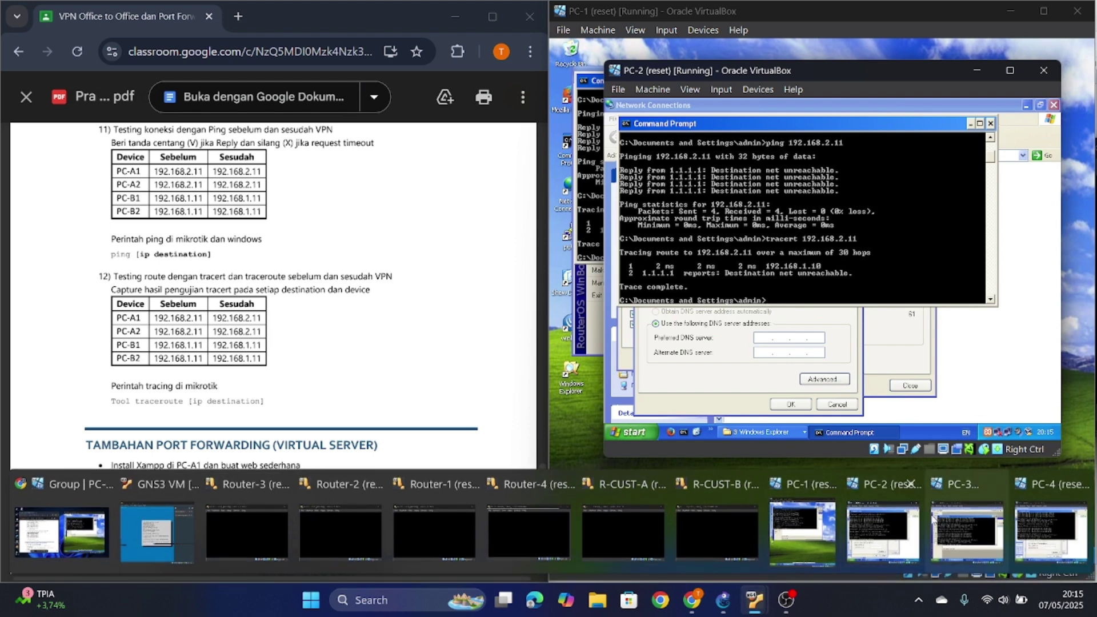
{"action": "left_click", "coordinate": [965, 512]}
{"action": "type", "text": "tracert"}
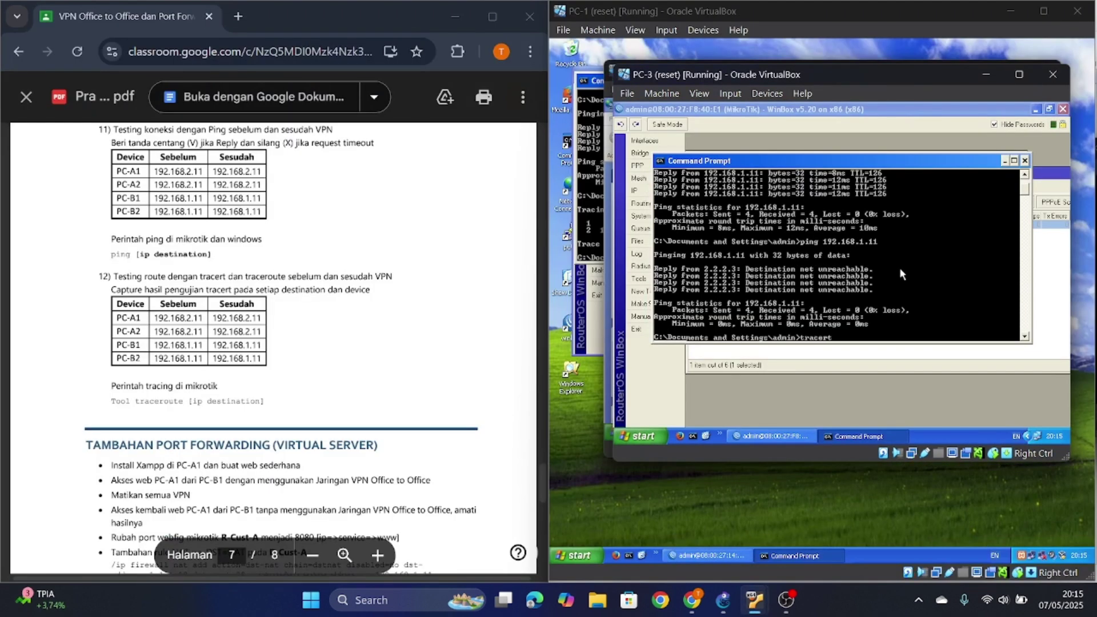
{"action": "type", "text": " 192.168.1.11"}
{"action": "key", "text": "Return"}
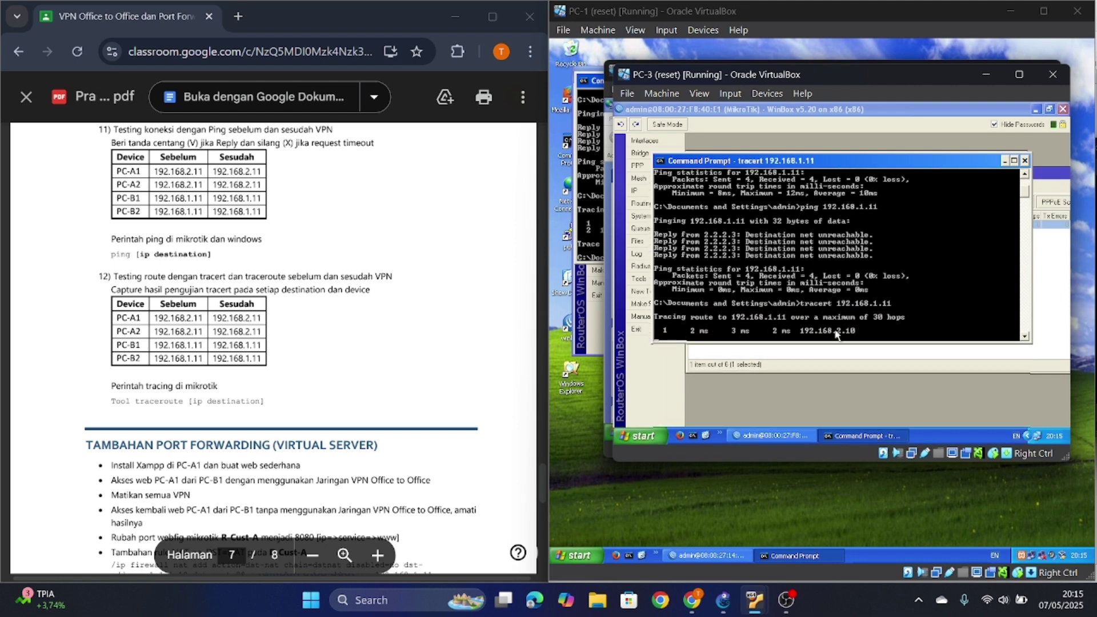
Switch to PC-4 and run tracert 192.168.1.11 in its command prompt with the VPN disabled.
{"action": "mouse_move", "coordinate": [755, 600]}
{"action": "left_click", "coordinate": [1062, 514]}
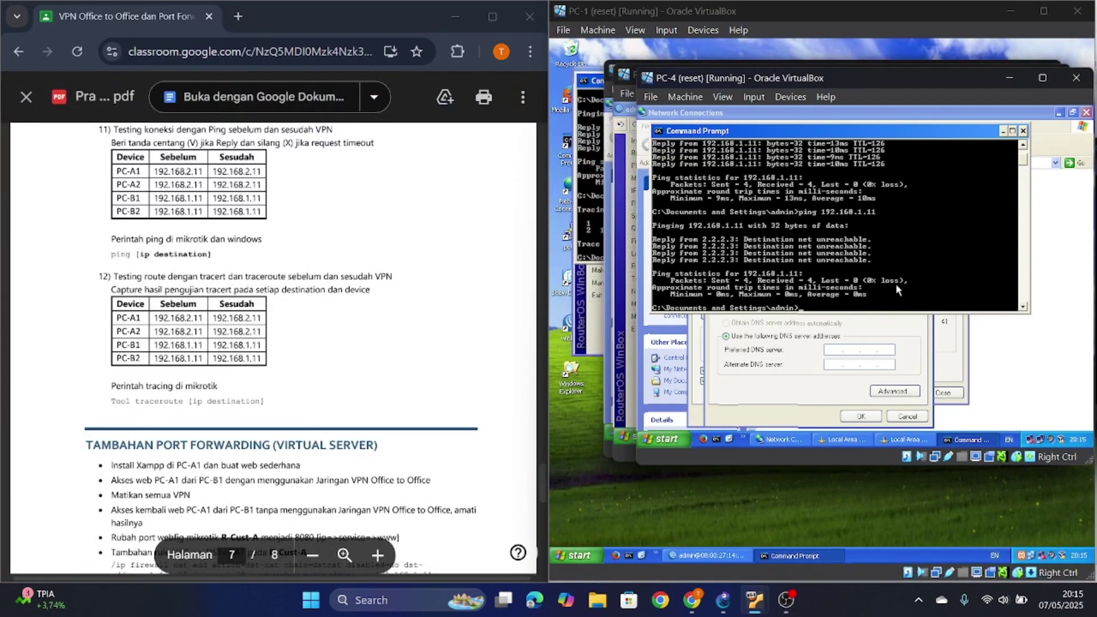
{"action": "type", "text": "racert 192.168.1.11"}
{"action": "key", "text": "Return"}
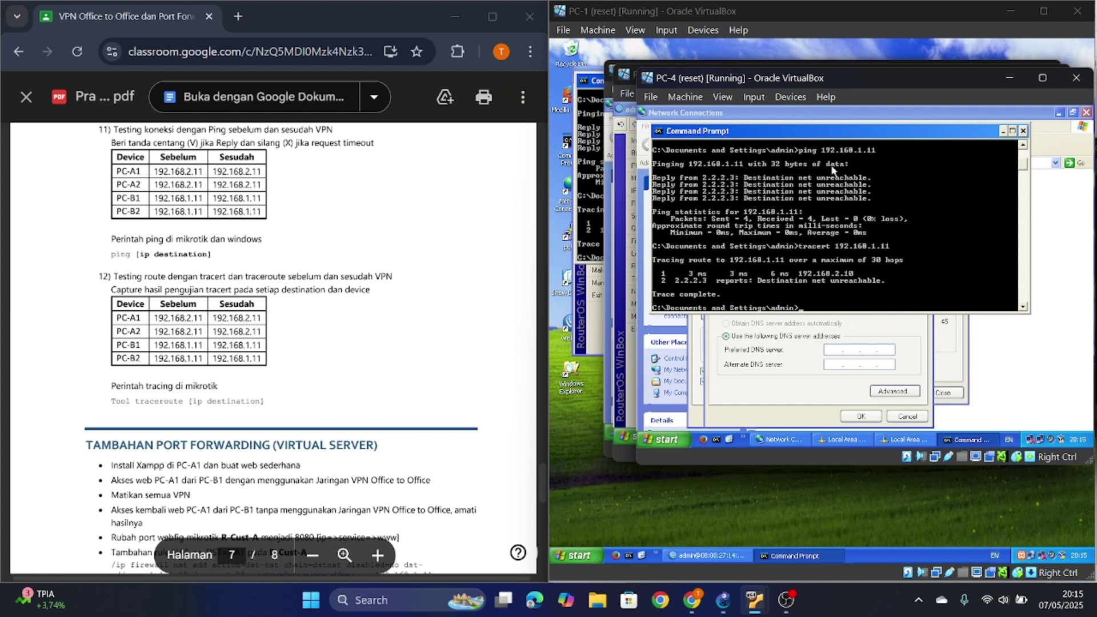
Bring PC-1's WinBox back up, and re-enable the pptp-out1 PPTP client in PC-3's WinBox.
{"action": "left_click", "coordinate": [719, 558]}
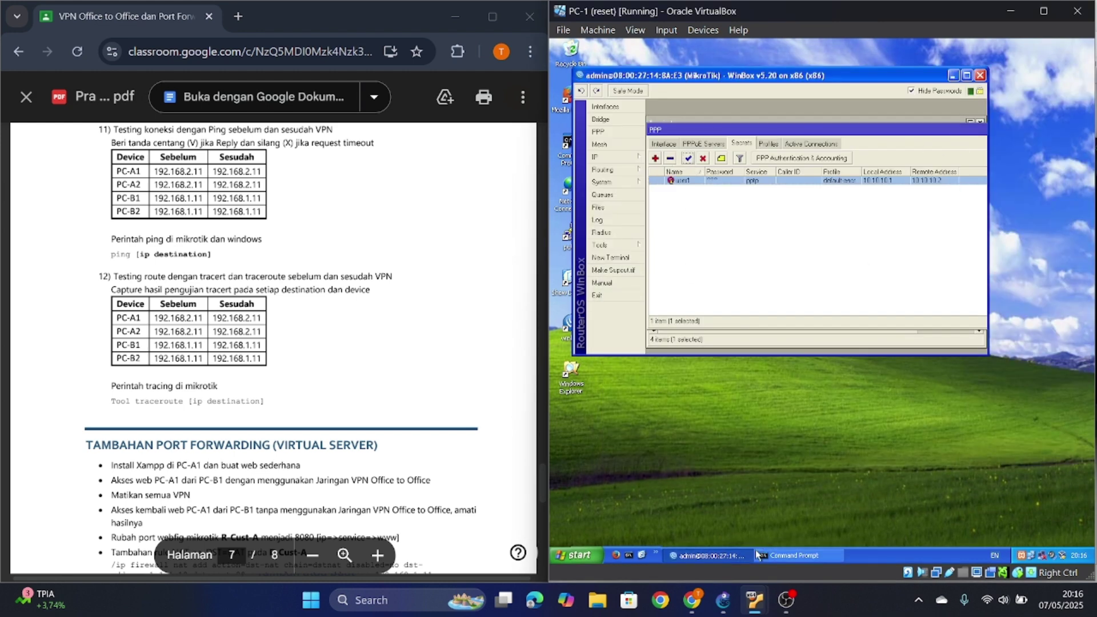
{"action": "mouse_move", "coordinate": [754, 610]}
{"action": "left_click", "coordinate": [816, 532]}
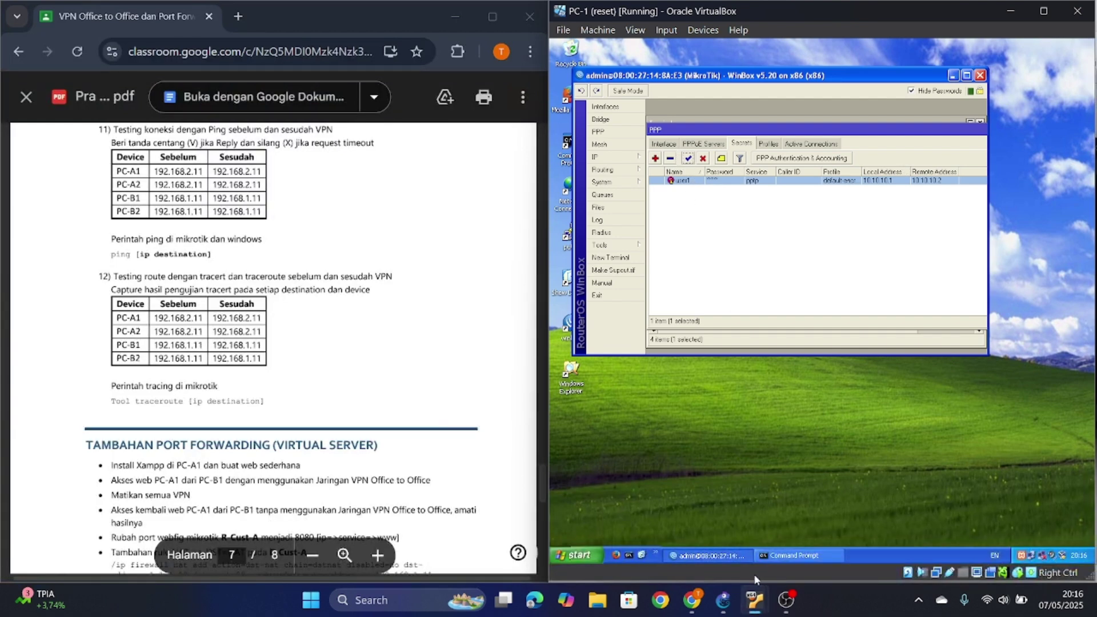
{"action": "mouse_move", "coordinate": [760, 601]}
{"action": "left_click", "coordinate": [963, 504]}
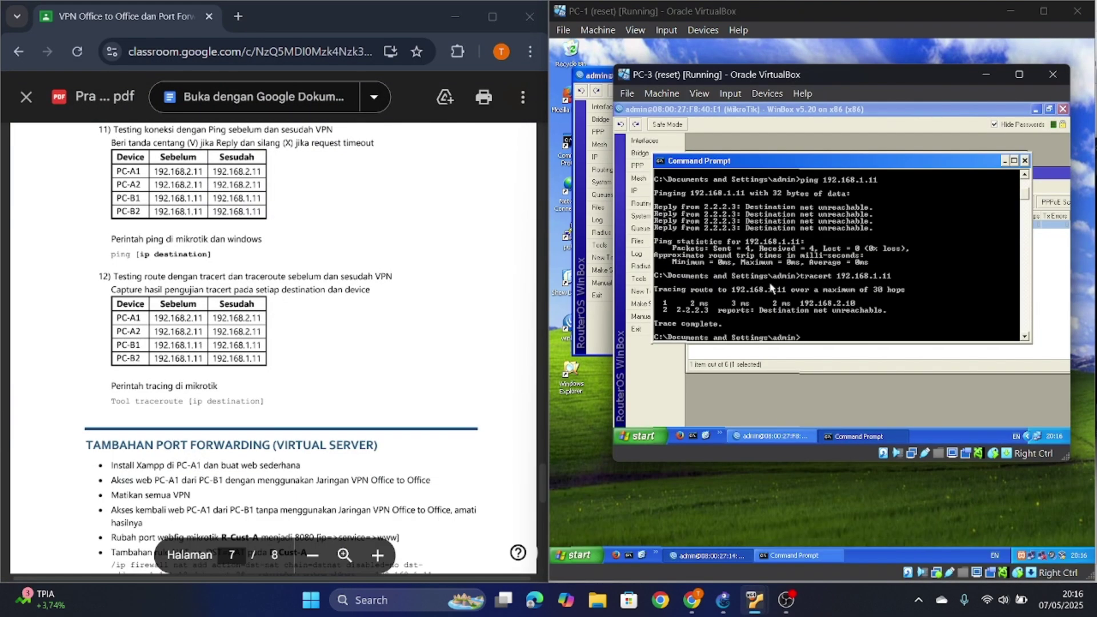
{"action": "left_click", "coordinate": [736, 360]}
{"action": "left_click", "coordinate": [766, 223]}
{"action": "left_click", "coordinate": [732, 203]}
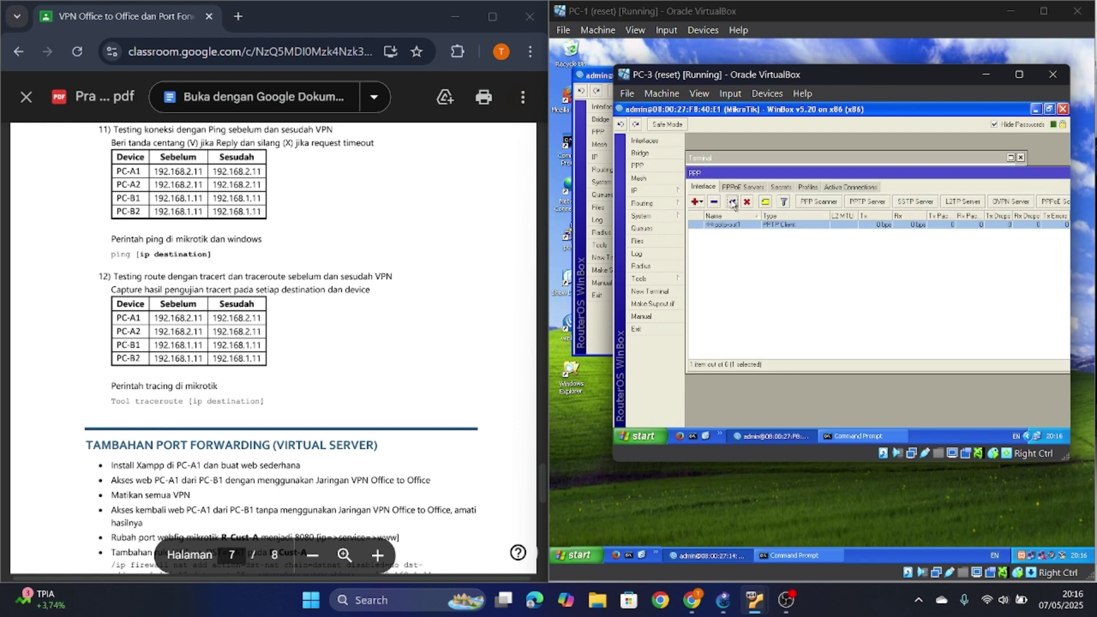
Check the IP address list and the route list in PC-3's WinBox for the pptp-out1 entries.
{"action": "left_click", "coordinate": [660, 190]}
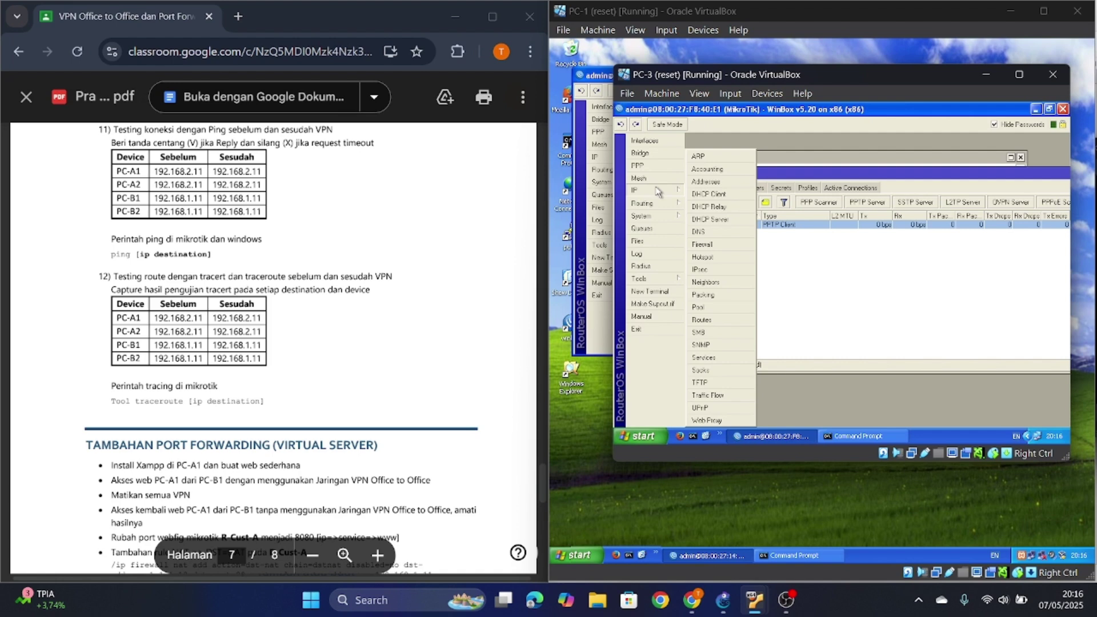
{"action": "left_click", "coordinate": [723, 191]}
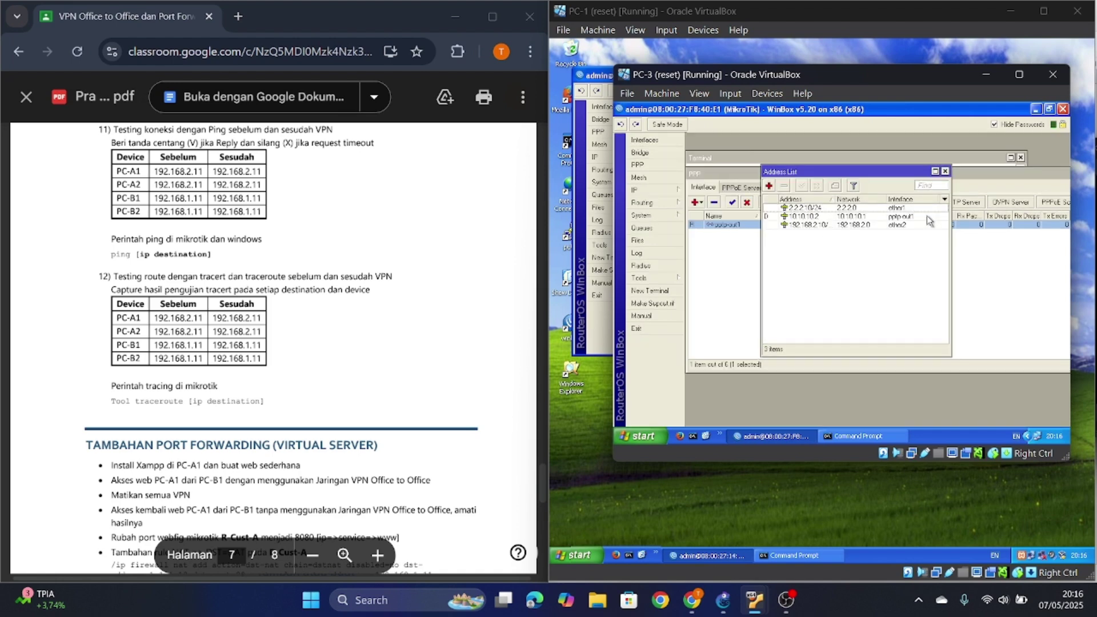
{"action": "left_click", "coordinate": [945, 171]}
{"action": "left_click", "coordinate": [657, 190]}
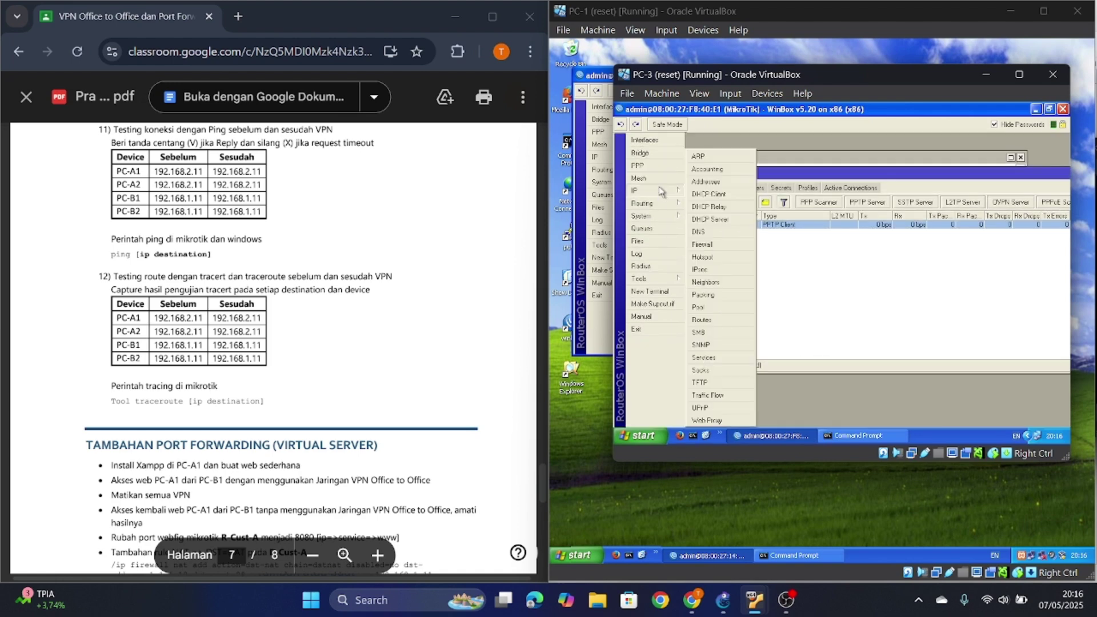
{"action": "left_click", "coordinate": [709, 319]}
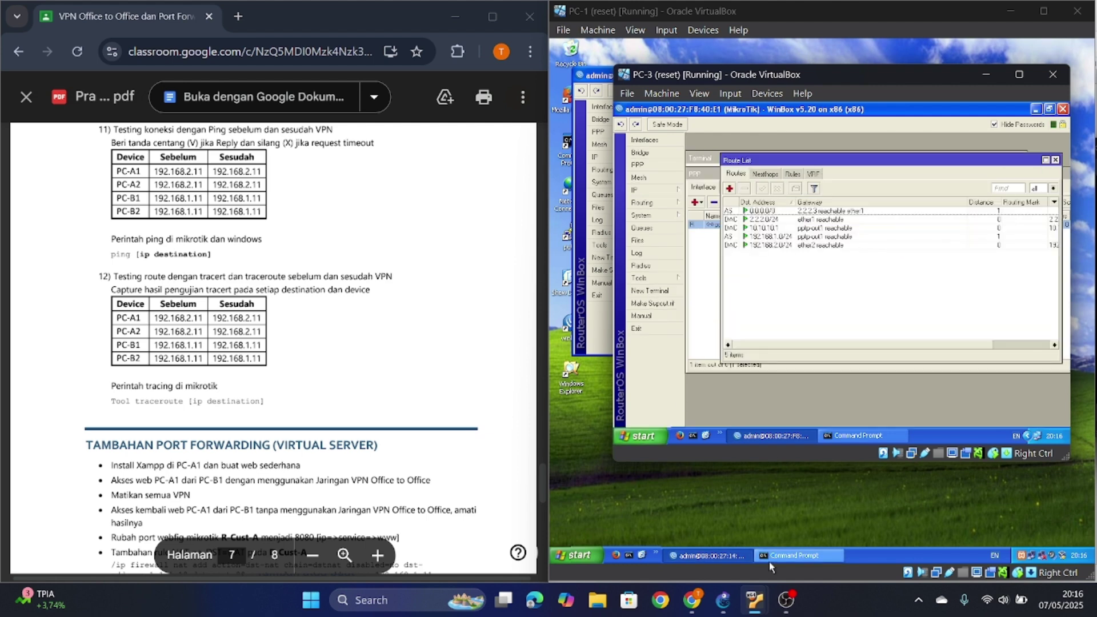
In PC-1's WinBox, set the gateway of the 192.168.2.0/24 route to <pptp-user1> and save the route.
{"action": "mouse_move", "coordinate": [755, 600]}
{"action": "left_click", "coordinate": [821, 519]}
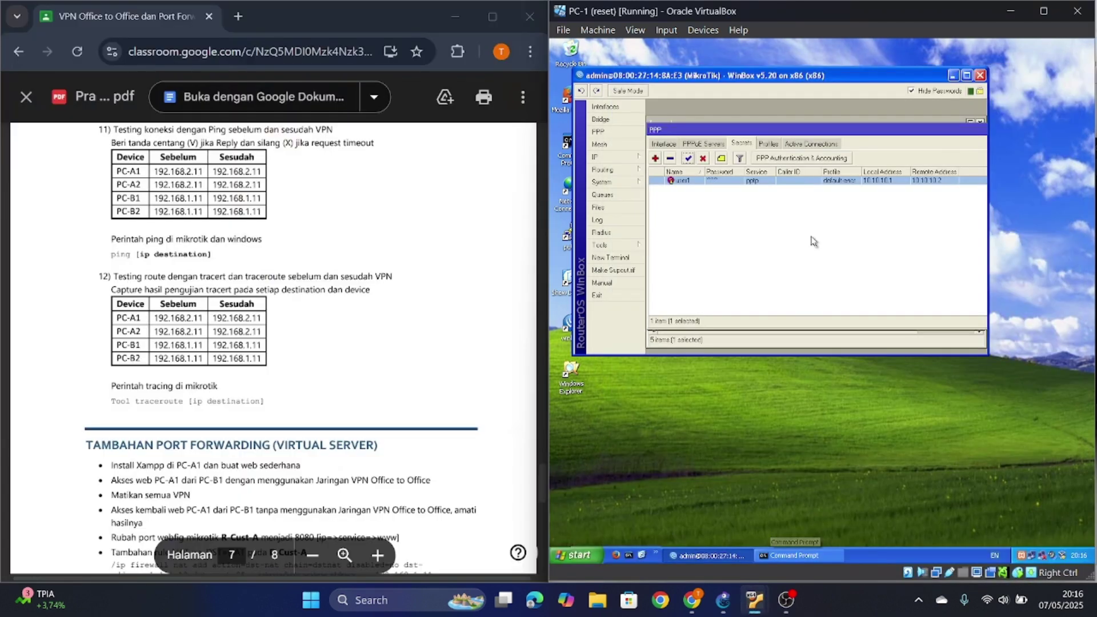
{"action": "left_click", "coordinate": [605, 157]}
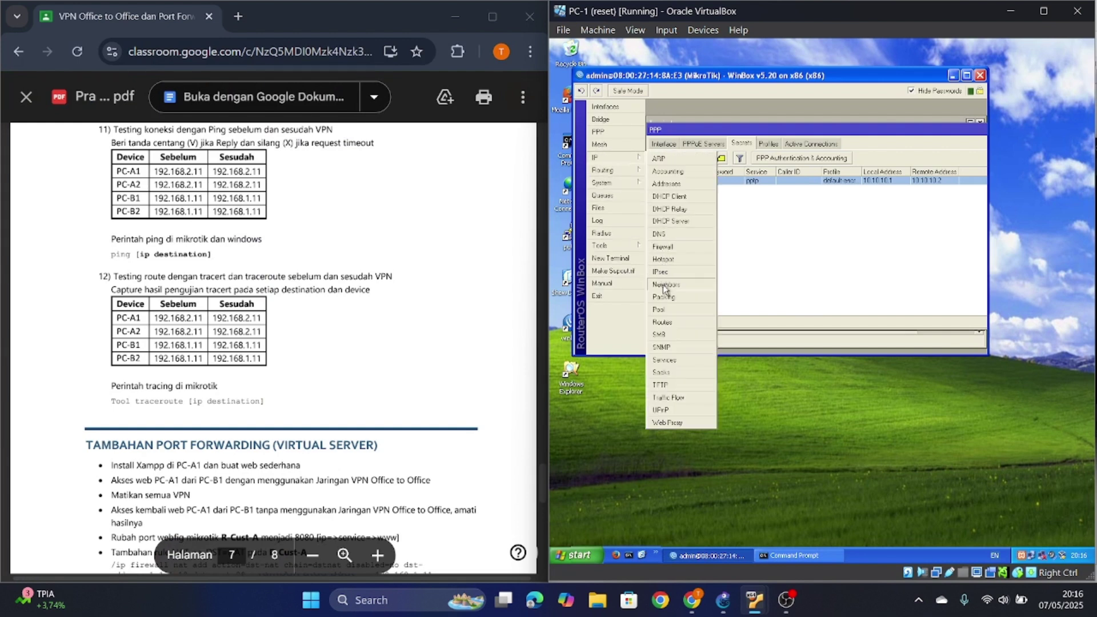
{"action": "left_click", "coordinate": [673, 323]}
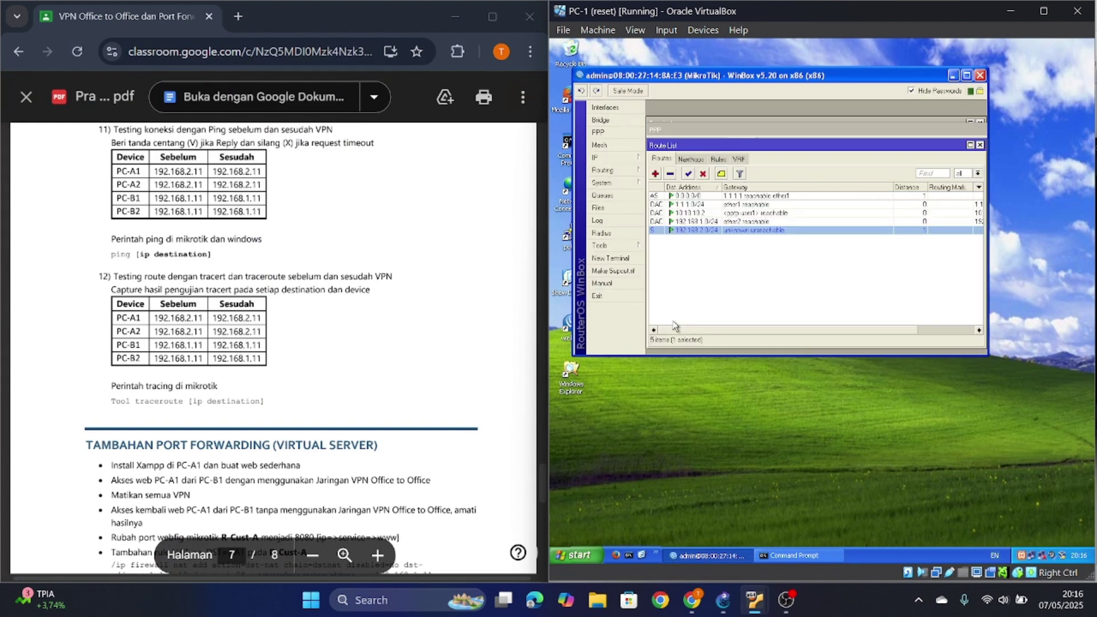
{"action": "double_click", "coordinate": [750, 233]}
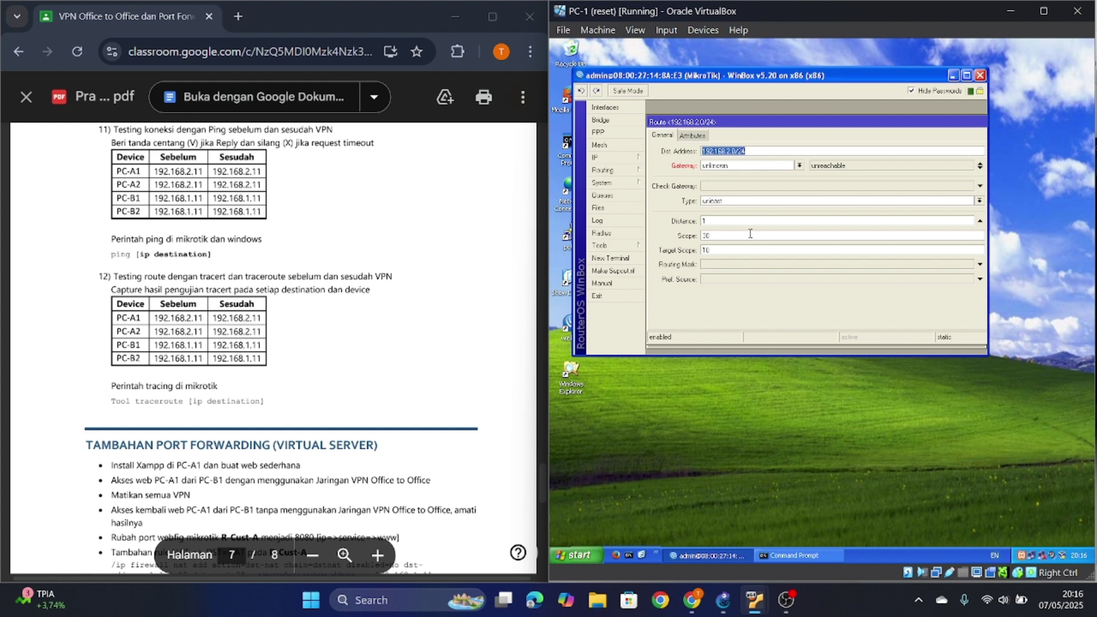
{"action": "left_click", "coordinate": [799, 167]}
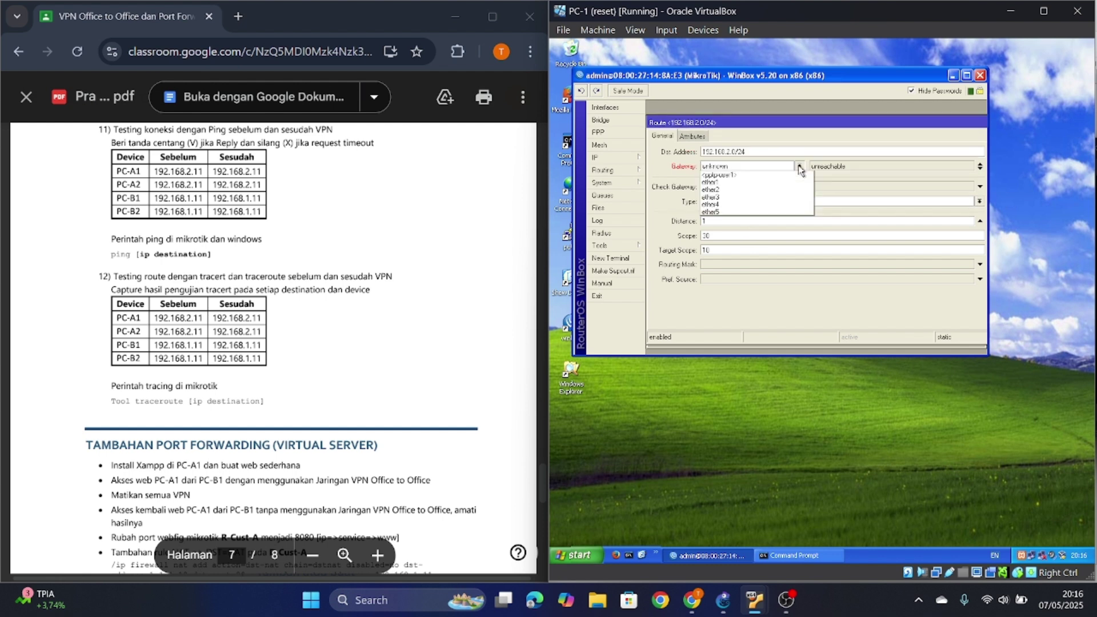
{"action": "left_click", "coordinate": [742, 175]}
{"action": "left_click_drag", "start_coordinate": [903, 121], "coordinate": [805, 126]}
{"action": "left_click", "coordinate": [924, 170]}
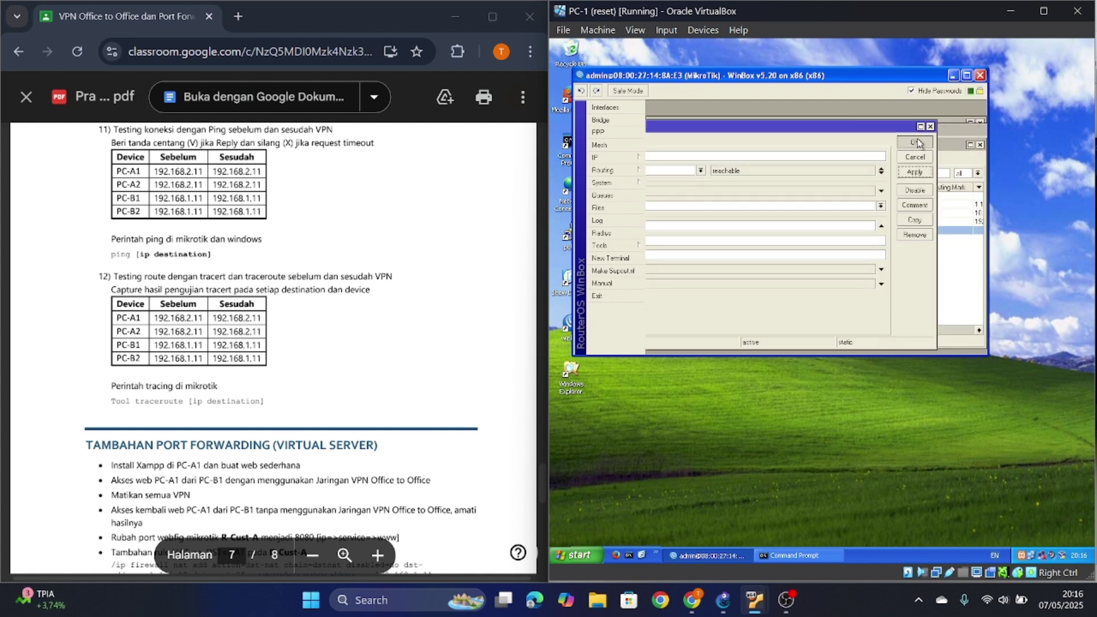
{"action": "left_click", "coordinate": [915, 141]}
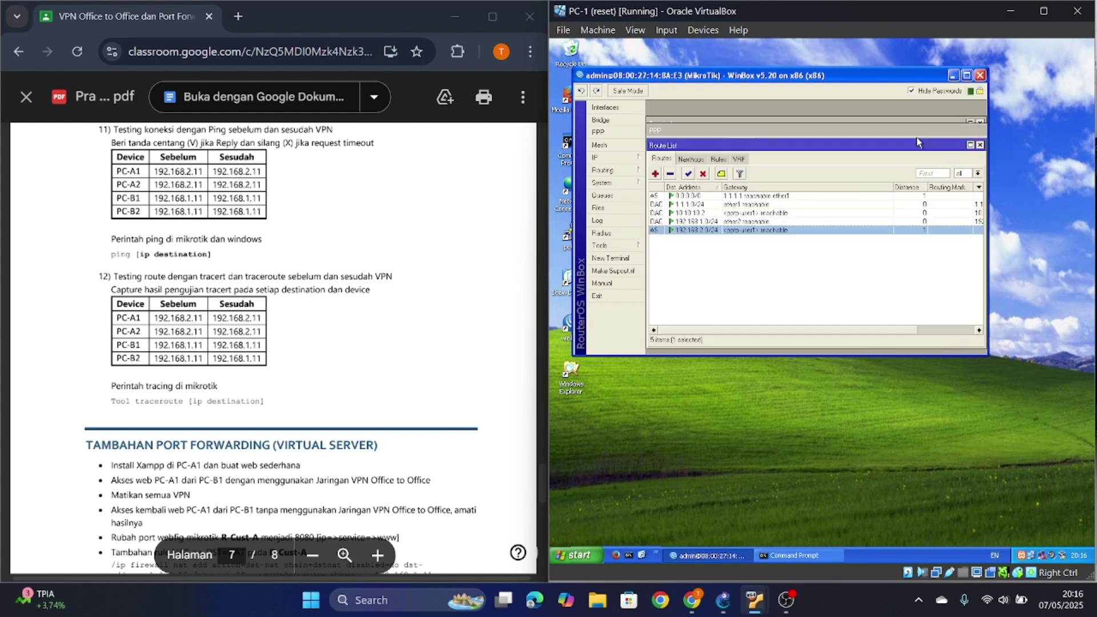
Rerun tracert 192.168.2.11 in PC-1's command prompt with the VPN enabled.
{"action": "left_click", "coordinate": [800, 555]}
{"action": "key", "text": "Up"}
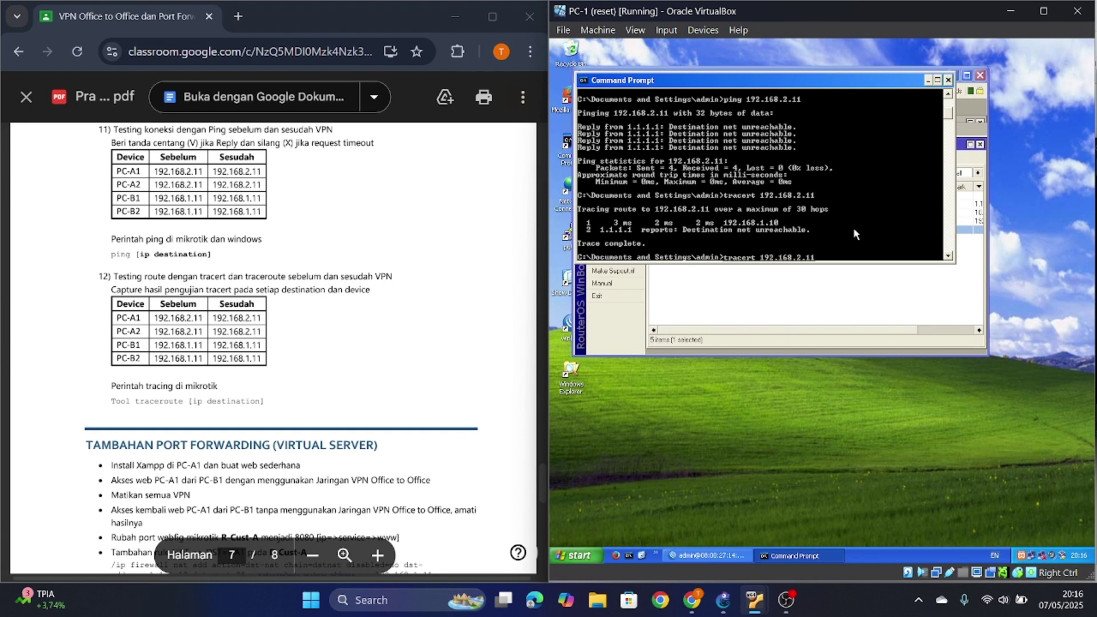
{"action": "key", "text": "Return"}
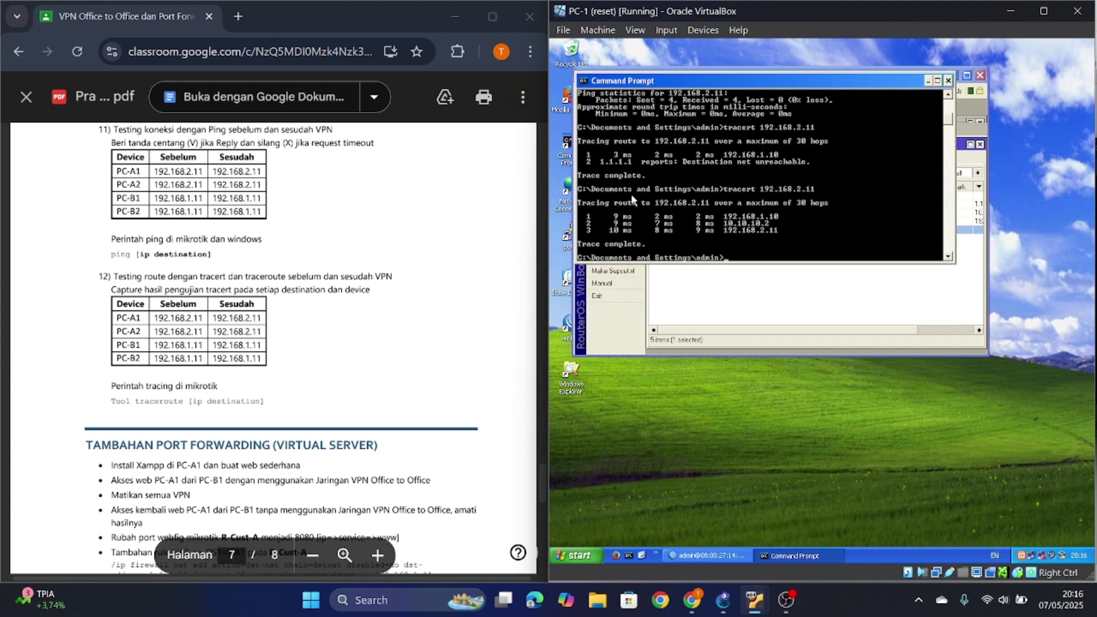
Review the module's PPTP setup and routing sections, returning to the section 11 and 12 test tables.
{"action": "scroll", "coordinate": [185, 330], "scroll_direction": "up", "scroll_amount": 10}
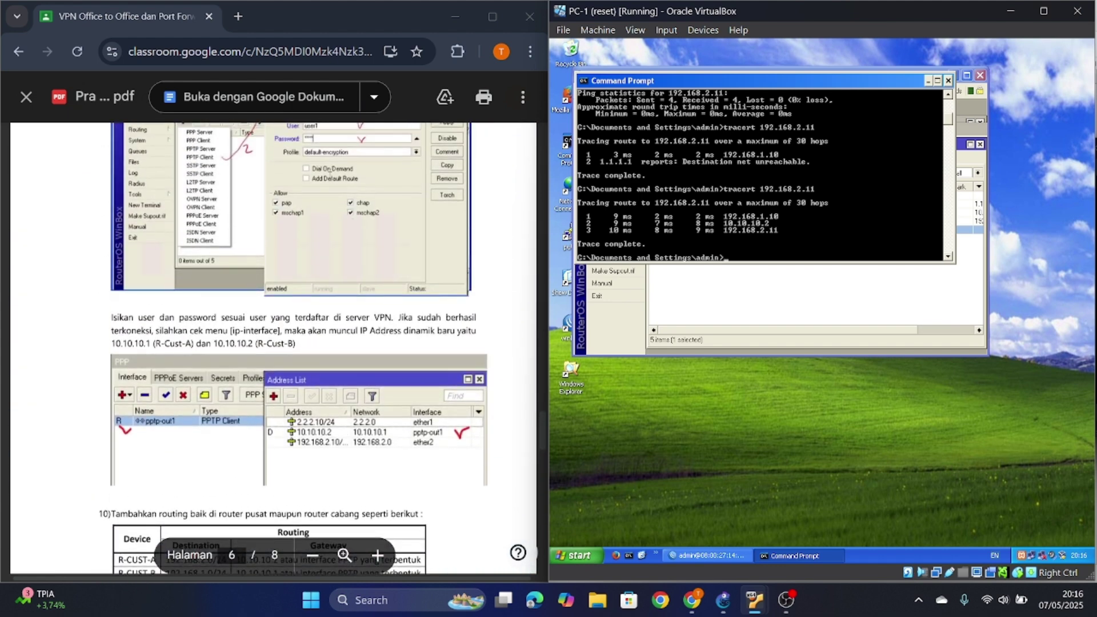
{"action": "scroll", "coordinate": [359, 146], "scroll_direction": "up", "scroll_amount": 8}
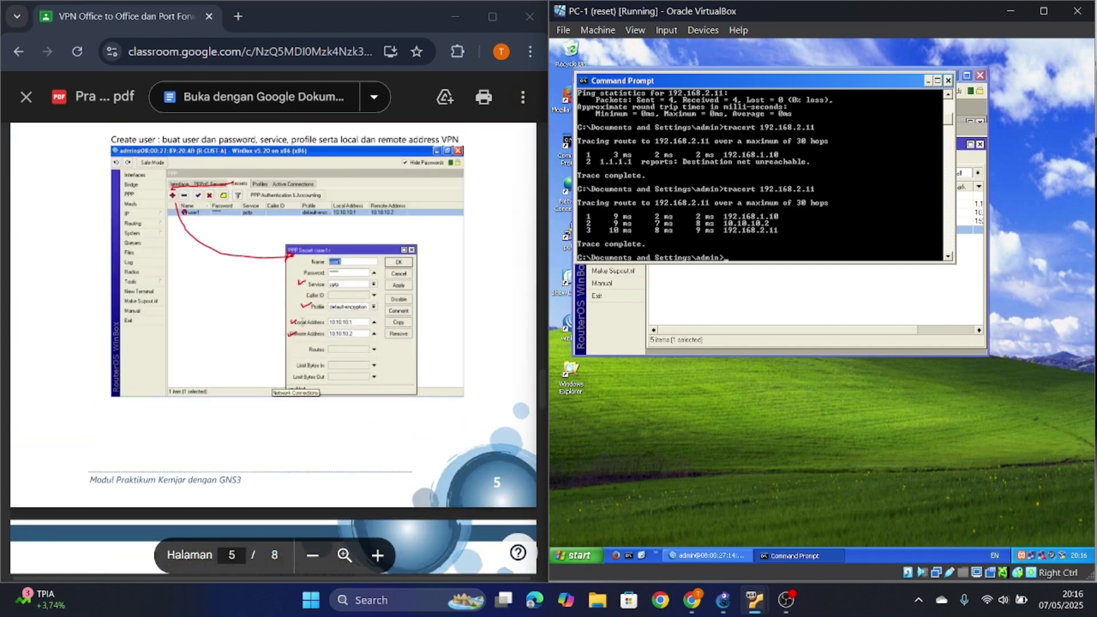
{"action": "scroll", "coordinate": [305, 351], "scroll_direction": "down", "scroll_amount": 20}
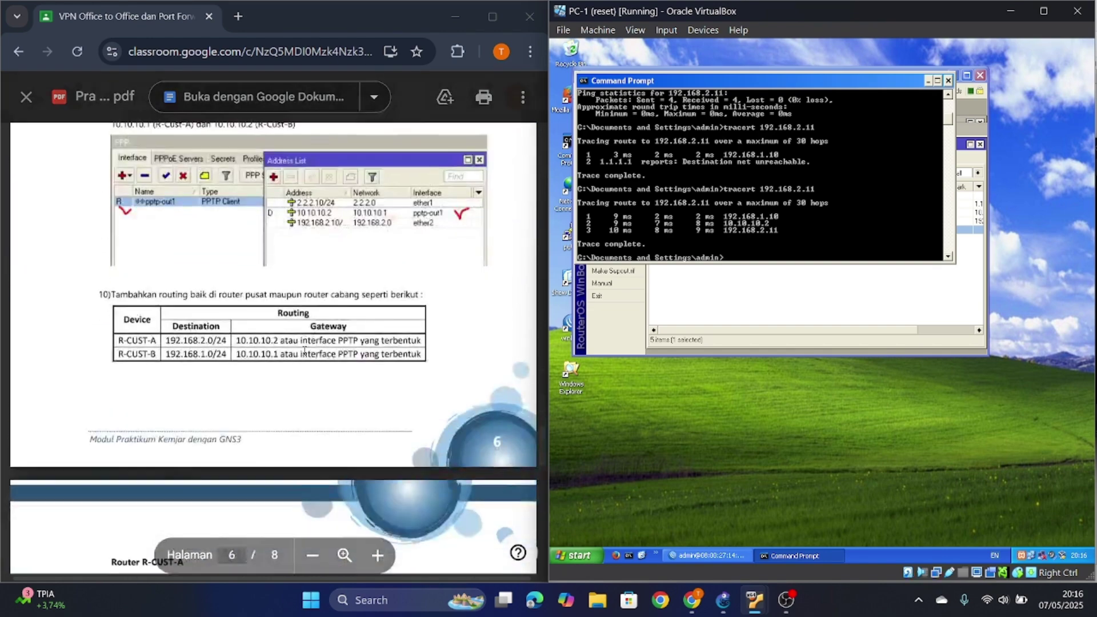
{"action": "scroll", "coordinate": [305, 351], "scroll_direction": "up", "scroll_amount": 10}
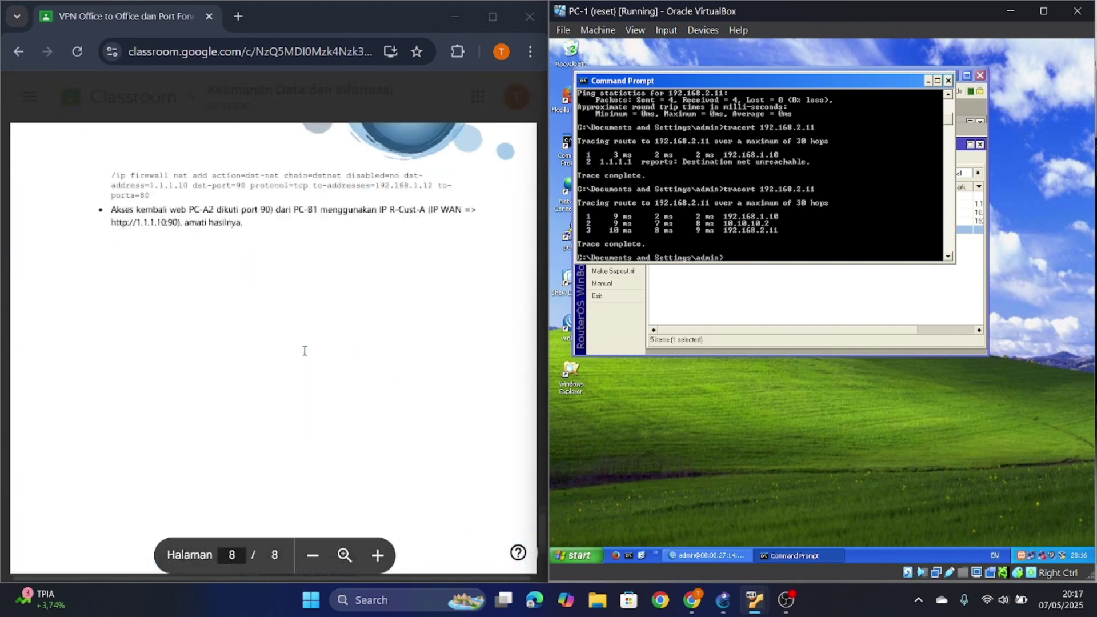
{"action": "scroll", "coordinate": [305, 351], "scroll_direction": "up", "scroll_amount": 3}
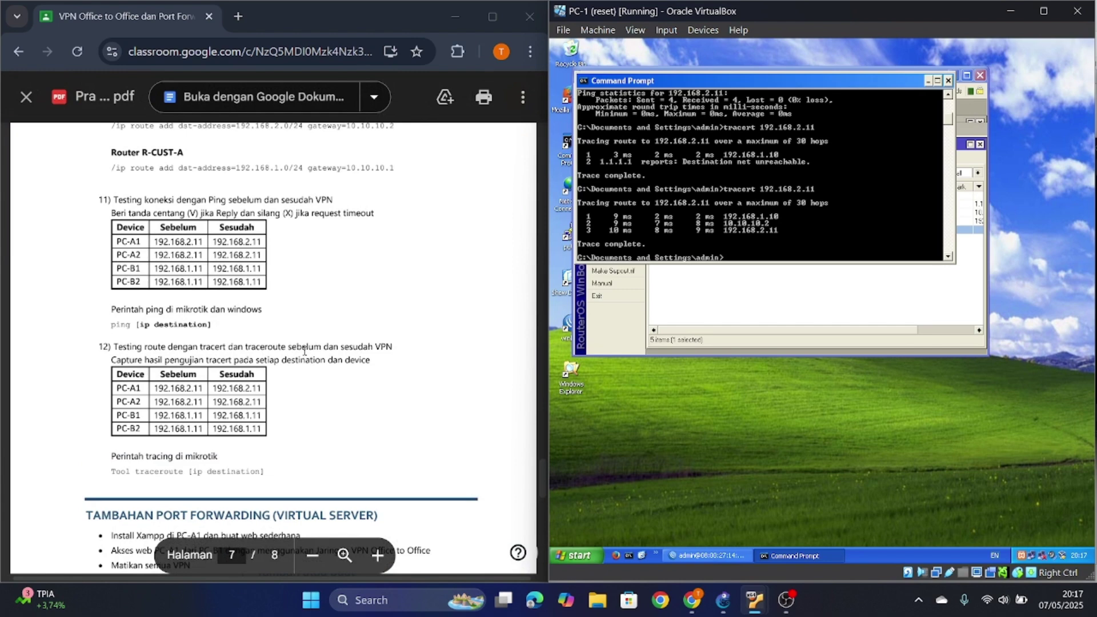
{"action": "scroll", "coordinate": [312, 385], "scroll_direction": "up", "scroll_amount": 1}
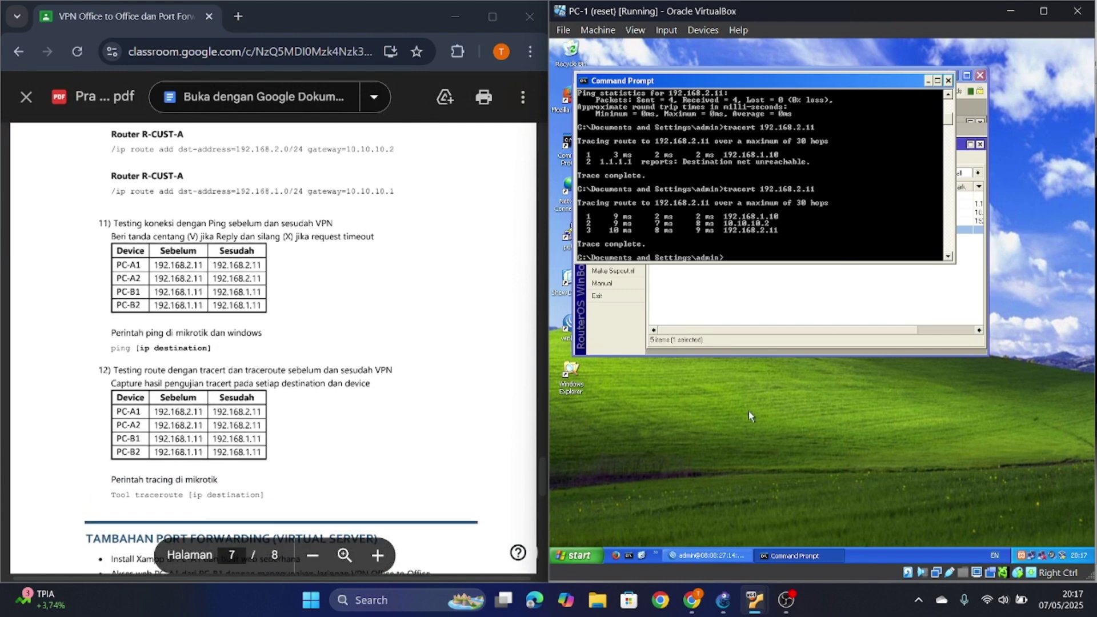
Switch to PC-2 and rerun tracert 192.168.2.11 in its command prompt with the VPN enabled.
{"action": "mouse_move", "coordinate": [754, 600]}
{"action": "left_click", "coordinate": [869, 538]}
{"action": "key", "text": "Up"}
{"action": "key", "text": "Return"}
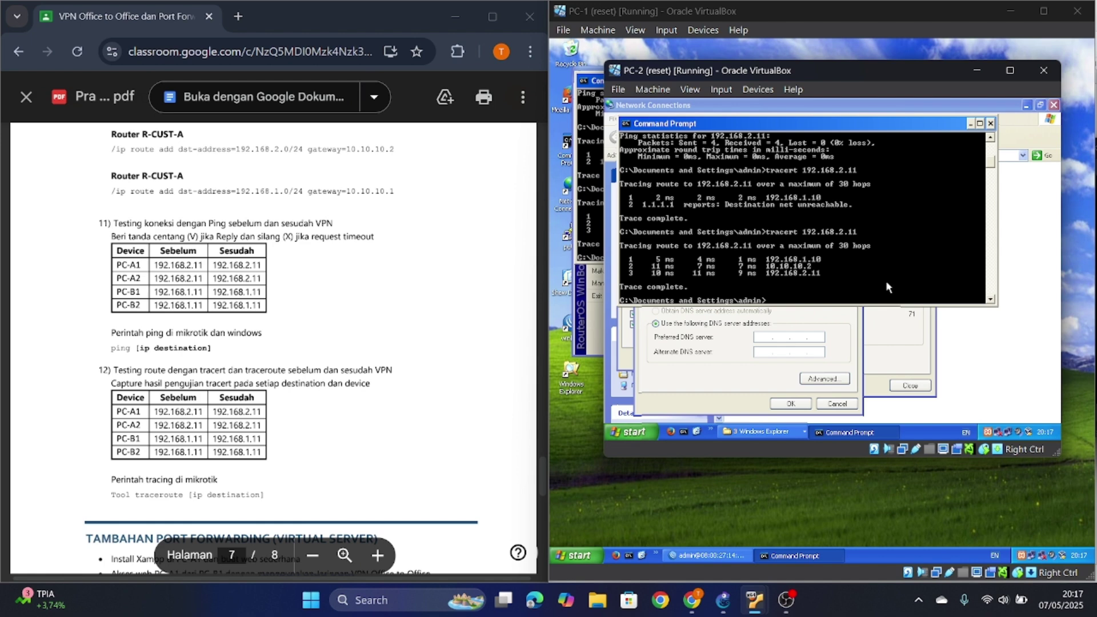
Switch to PC-3's command prompt and rerun tracert 192.168.1.11 with the VPN enabled.
{"action": "mouse_move", "coordinate": [756, 601]}
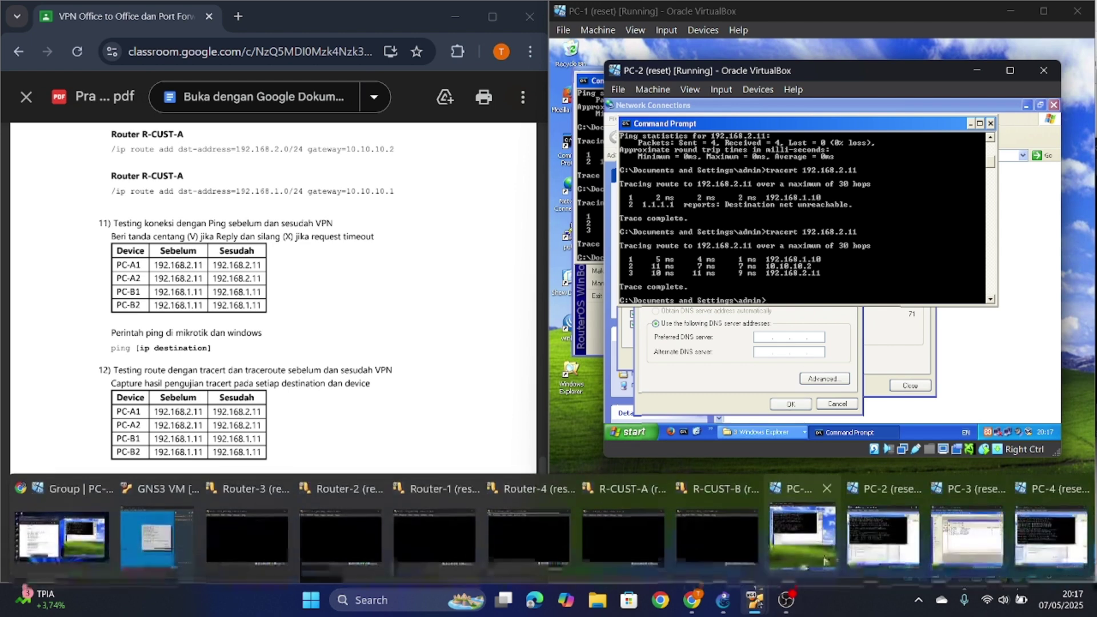
{"action": "left_click", "coordinate": [971, 531]}
{"action": "left_click", "coordinate": [857, 436]}
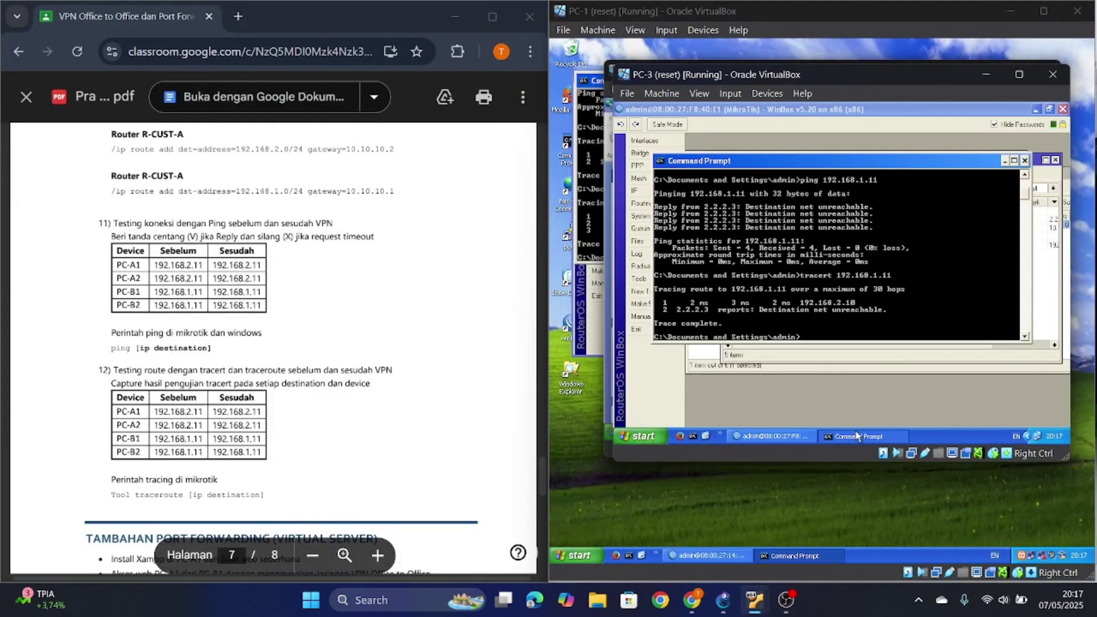
{"action": "key", "text": "Up"}
{"action": "key", "text": "Return"}
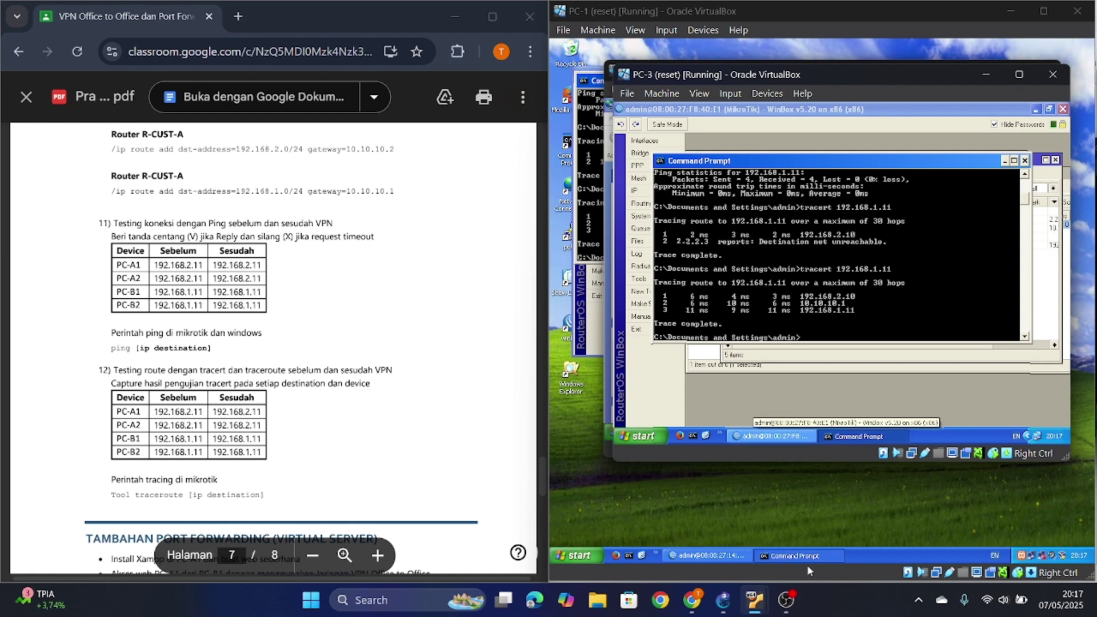
Switch to PC-4 and rerun tracert 192.168.1.11 with the VPN enabled, checking the module's section 12 table.
{"action": "mouse_move", "coordinate": [756, 599]}
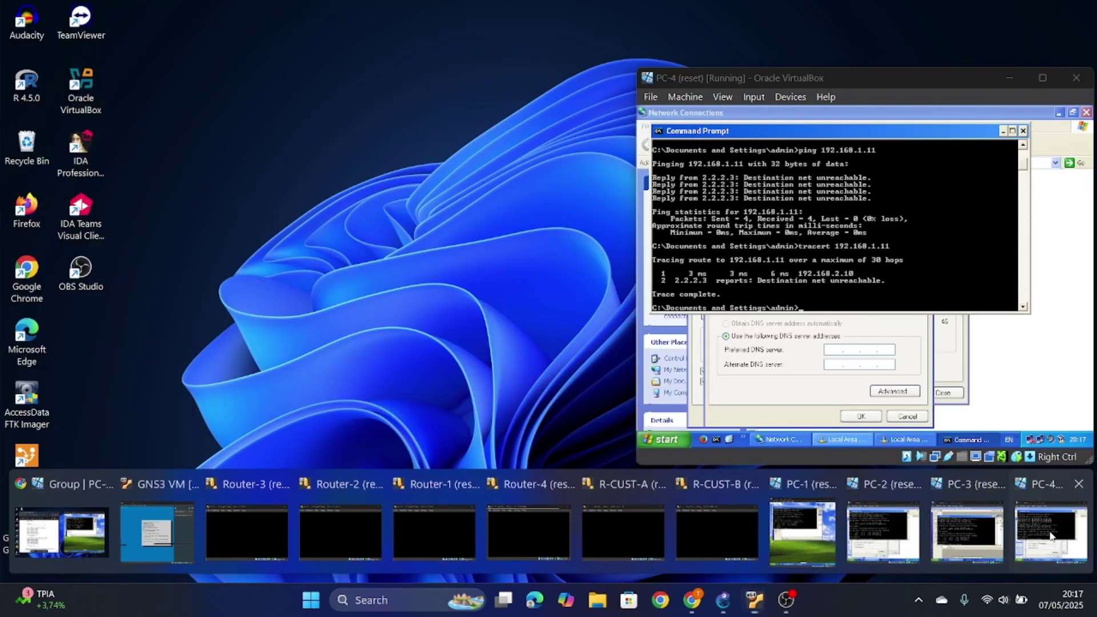
{"action": "left_click", "coordinate": [1052, 563]}
{"action": "key", "text": "Return"}
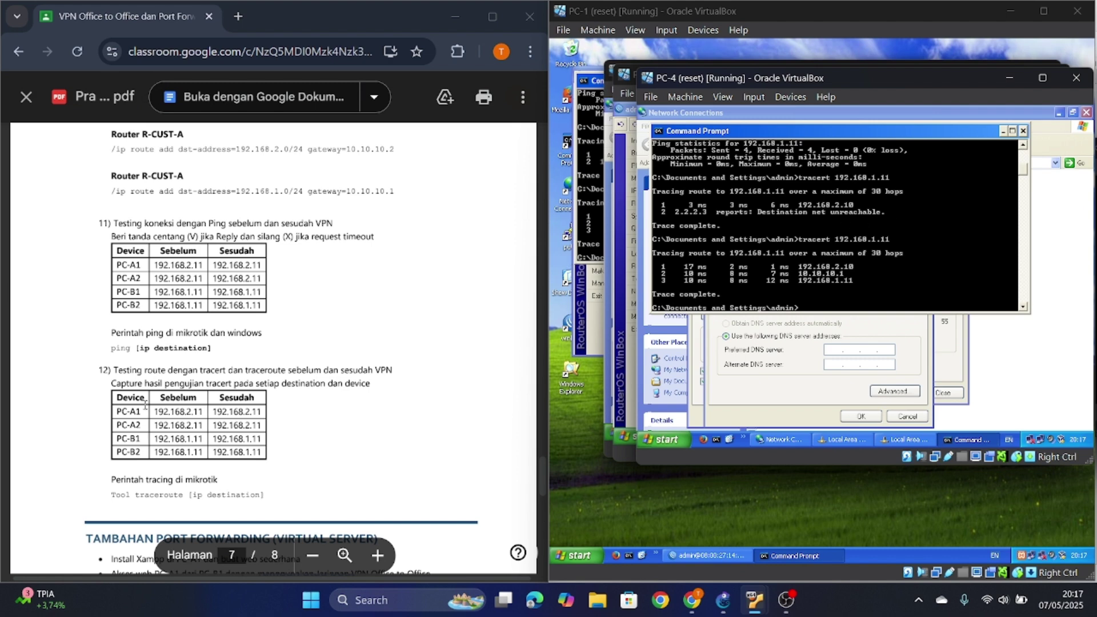
{"action": "scroll", "coordinate": [145, 404], "scroll_direction": "down", "scroll_amount": 1}
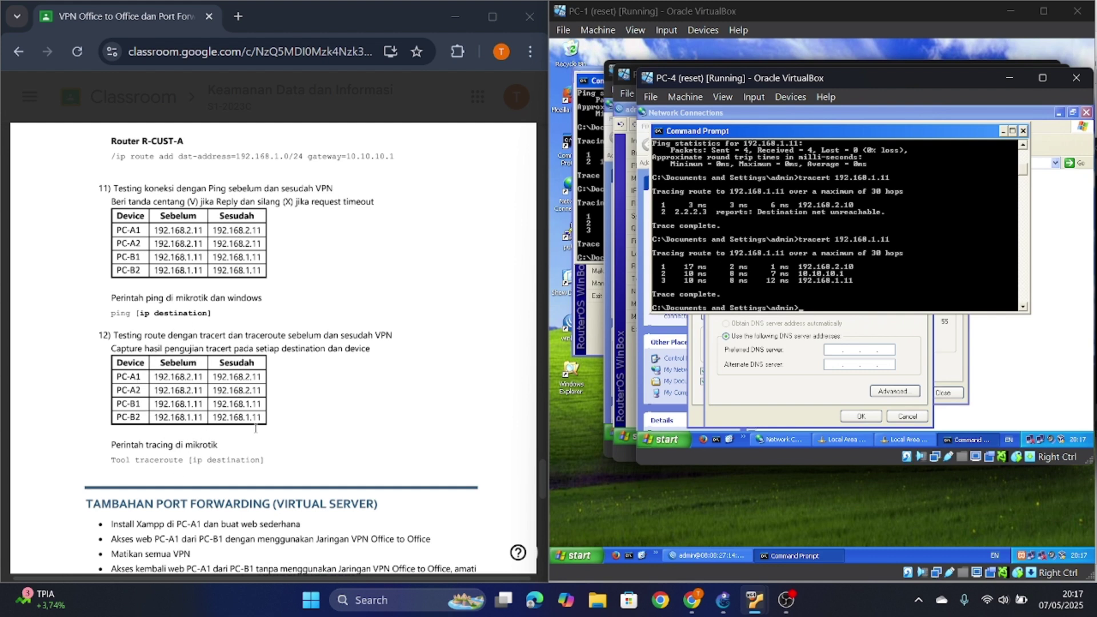
Read the module's additional port forwarding (virtual server) task list below the section 12 tracert table.
{"action": "scroll", "coordinate": [295, 383], "scroll_direction": "down", "scroll_amount": 4}
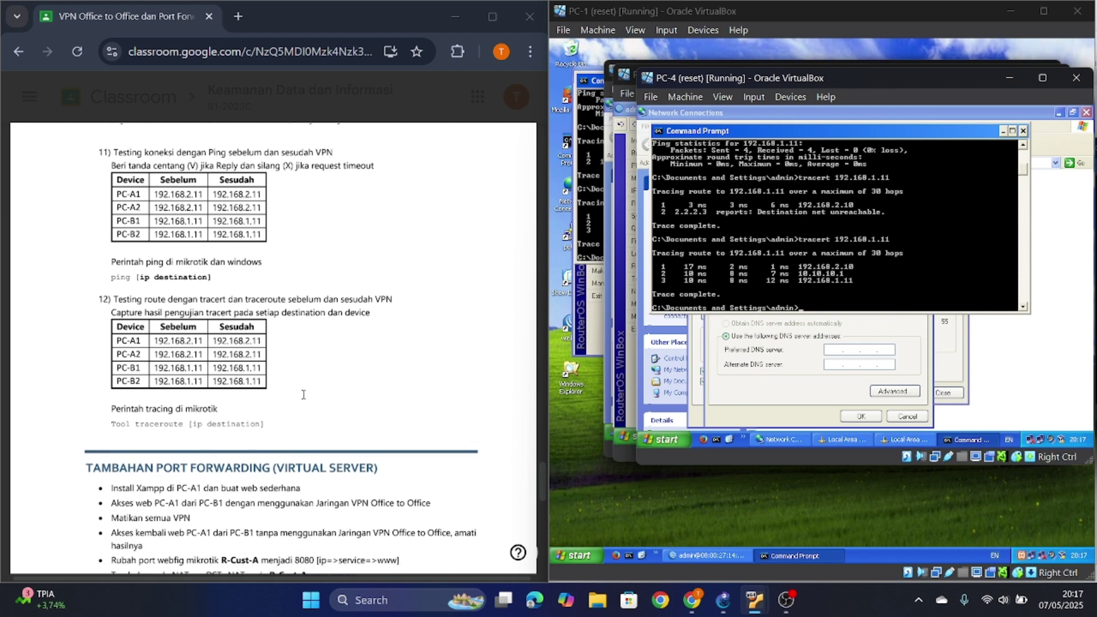
{"action": "scroll", "coordinate": [303, 394], "scroll_direction": "down", "scroll_amount": 2}
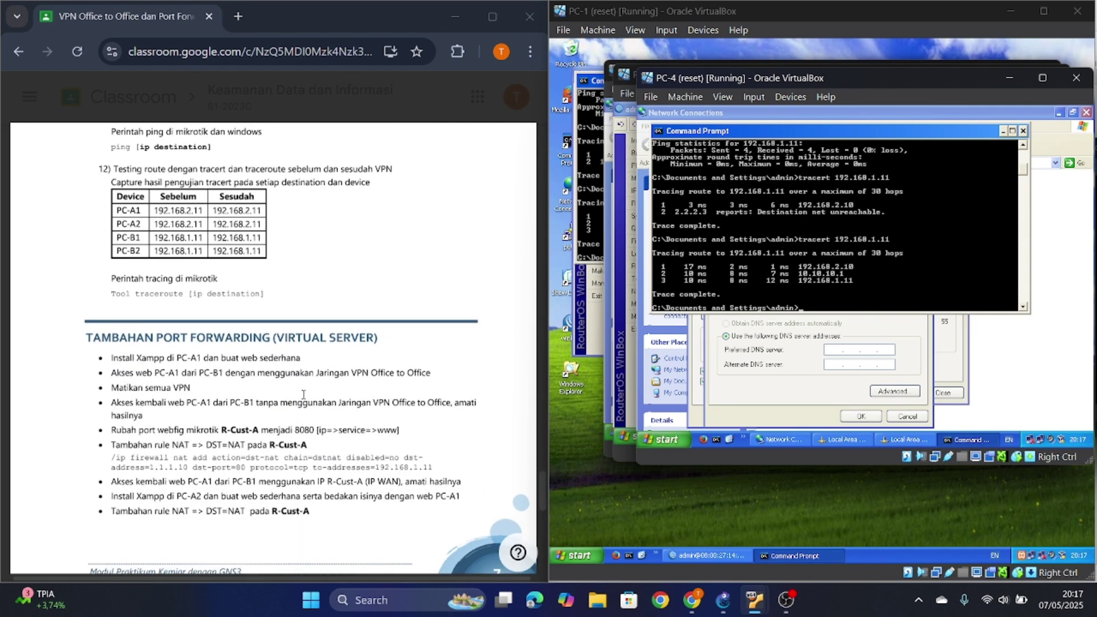
{"action": "scroll", "coordinate": [303, 395], "scroll_direction": "up", "scroll_amount": 2}
{"action": "scroll", "coordinate": [302, 395], "scroll_direction": "down", "scroll_amount": 3}
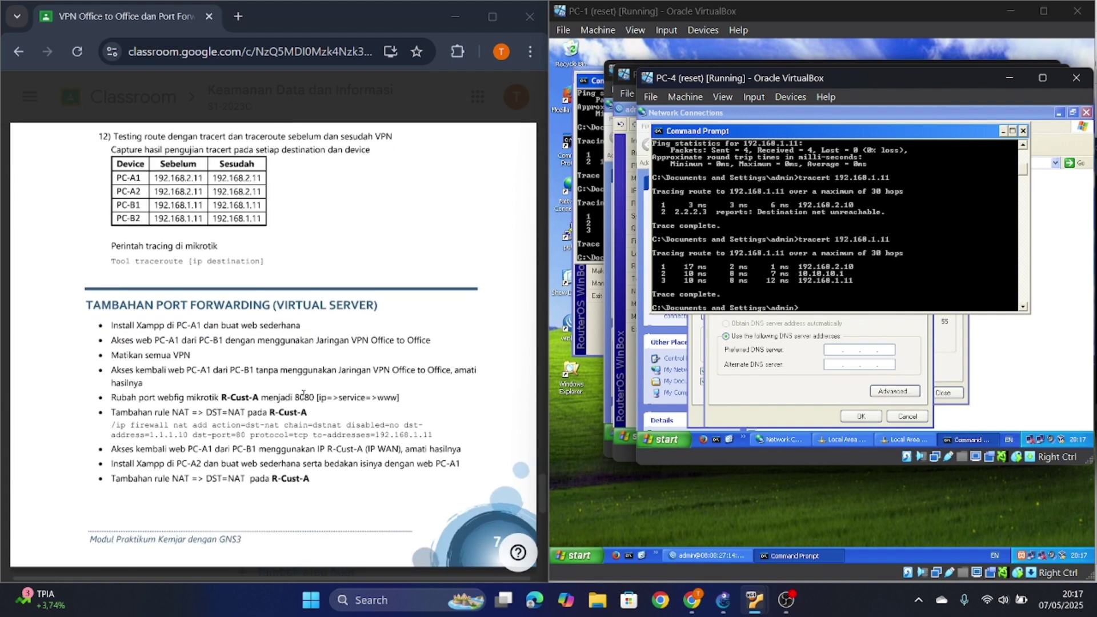
{"action": "scroll", "coordinate": [303, 394], "scroll_direction": "down", "scroll_amount": 1}
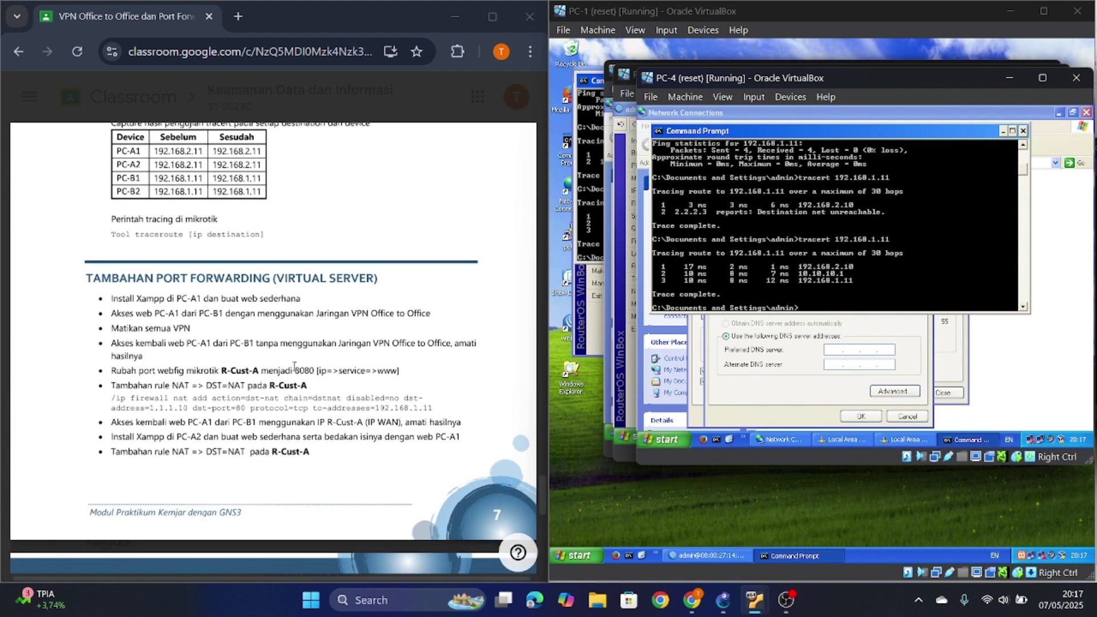
{"action": "scroll", "coordinate": [294, 365], "scroll_direction": "down", "scroll_amount": 1}
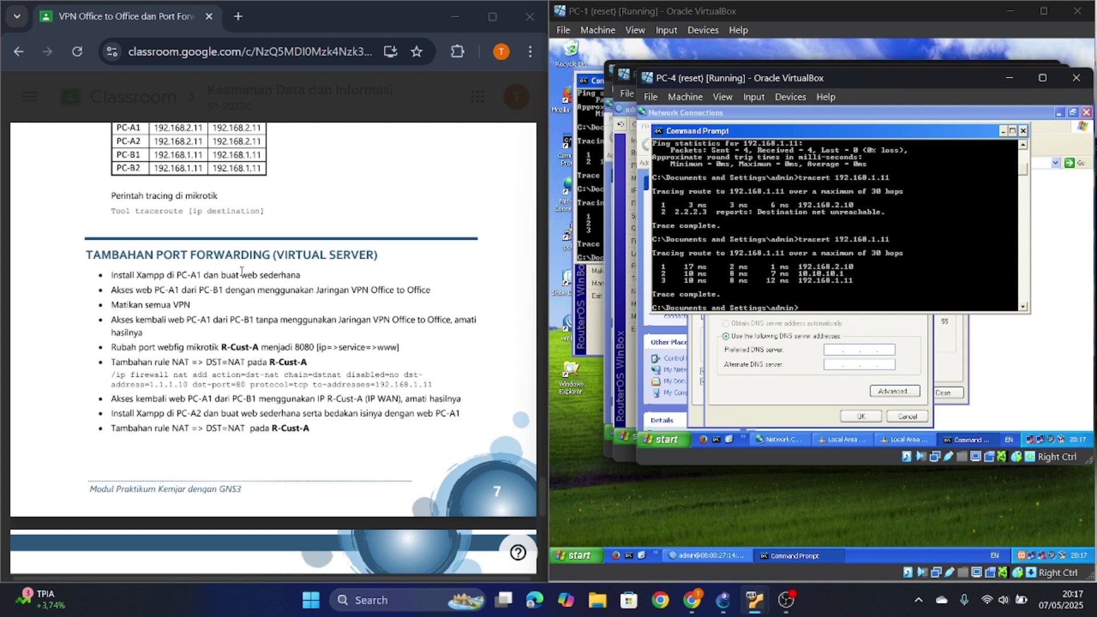
{"action": "scroll", "coordinate": [242, 271], "scroll_direction": "down", "scroll_amount": 2}
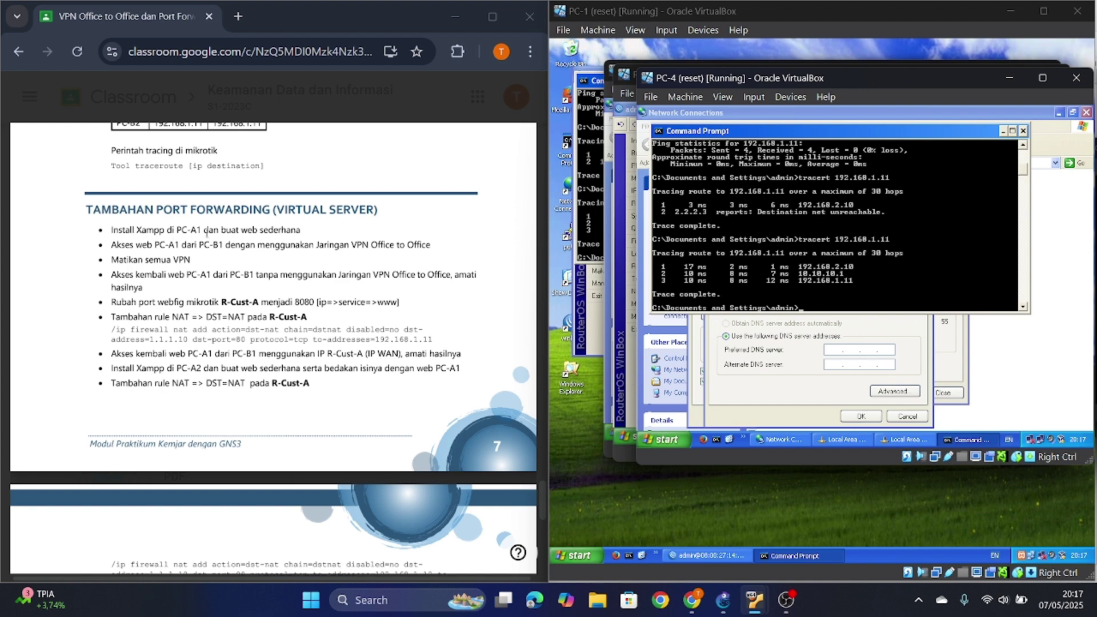
{"action": "scroll", "coordinate": [292, 254], "scroll_direction": "up", "scroll_amount": 3}
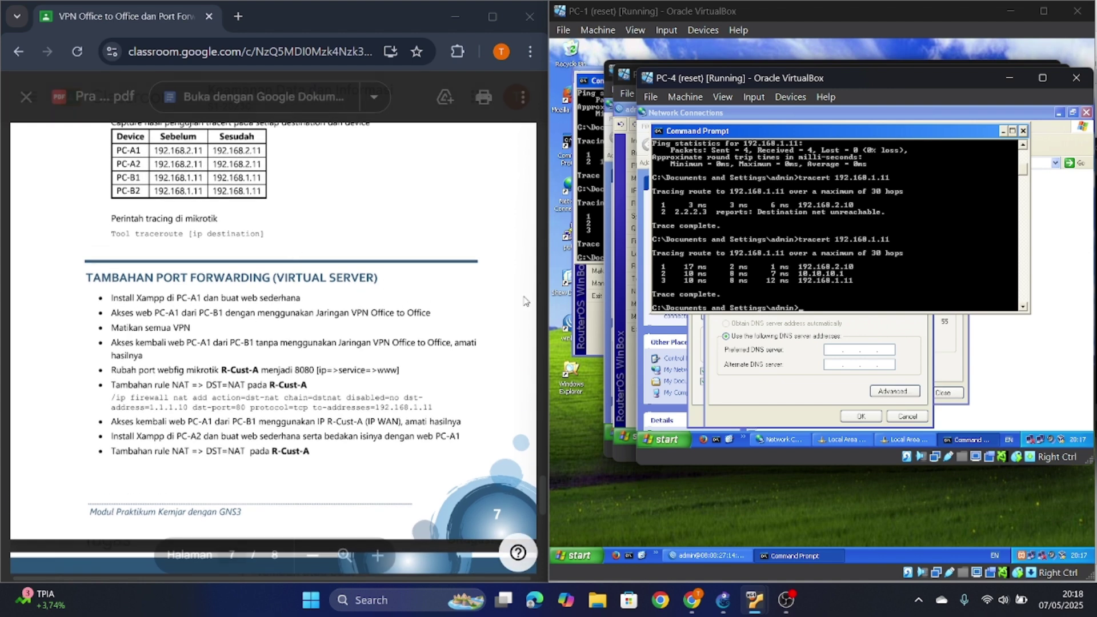
Switch to PC-1, minimize its WinBox window, and bring up the XAMPP Control Panel in the middle of the desktop.
{"action": "left_click", "coordinate": [793, 8]}
{"action": "left_click", "coordinate": [948, 81]}
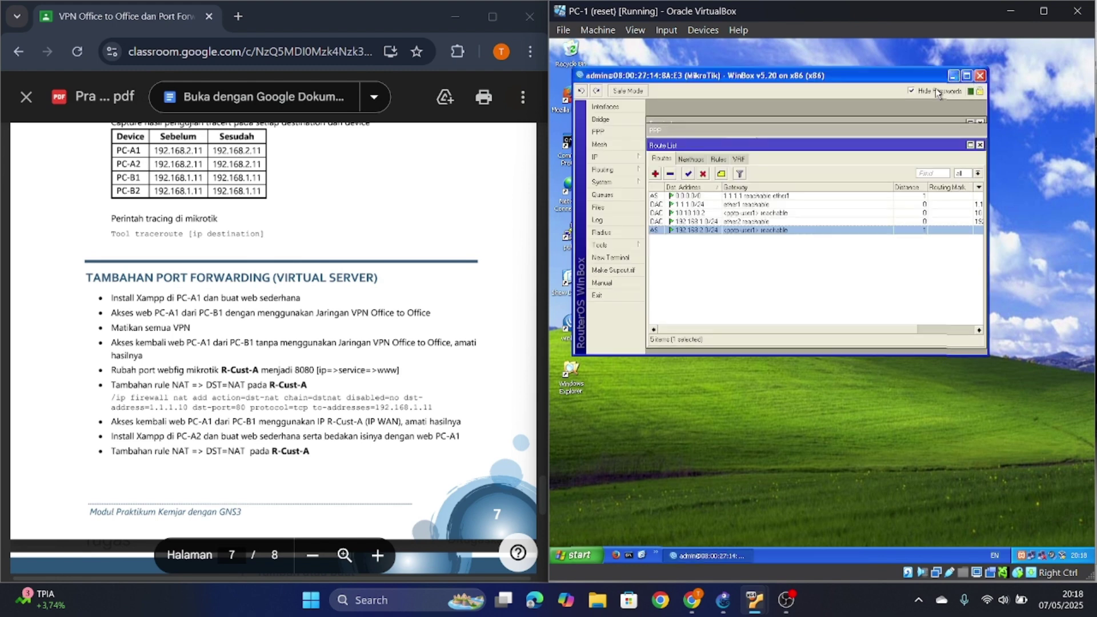
{"action": "left_click", "coordinate": [954, 76]}
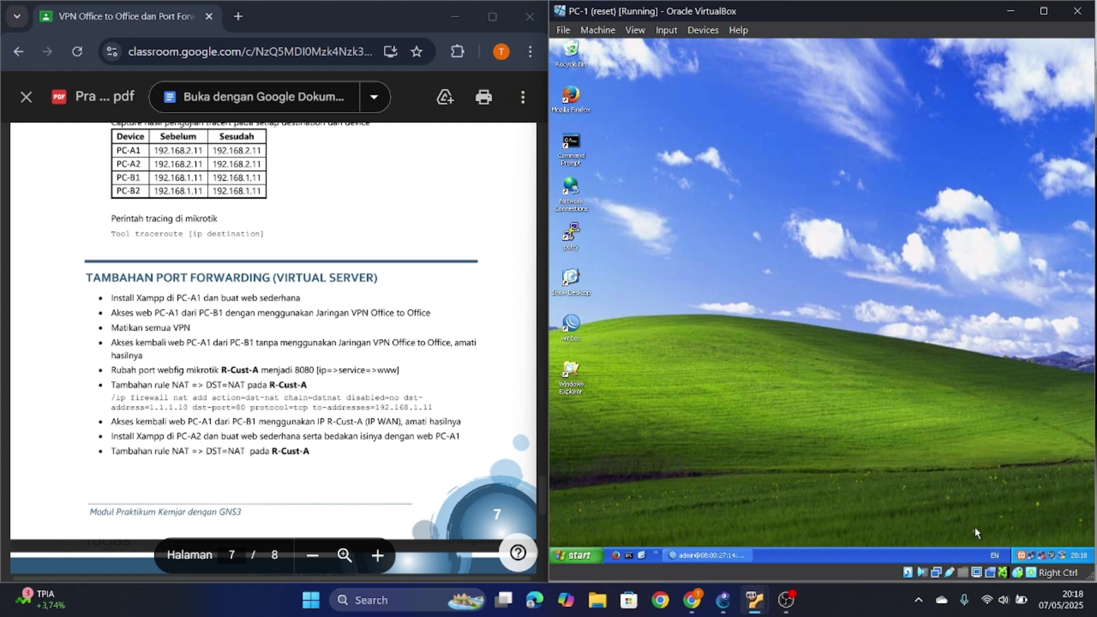
{"action": "left_click", "coordinate": [1021, 555]}
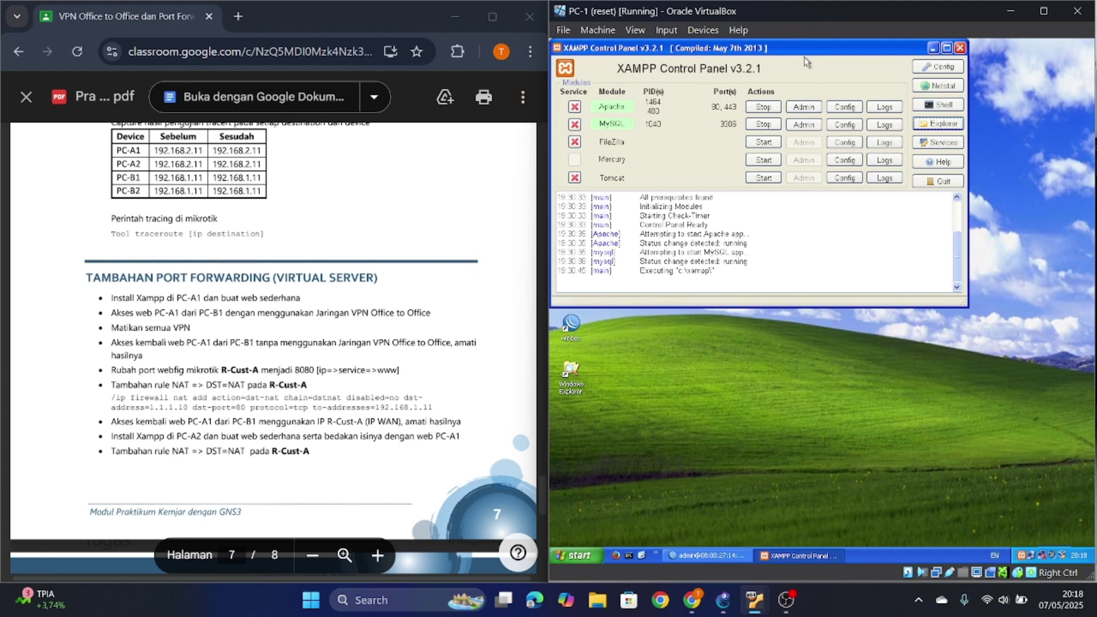
{"action": "left_click_drag", "start_coordinate": [827, 52], "coordinate": [882, 177]}
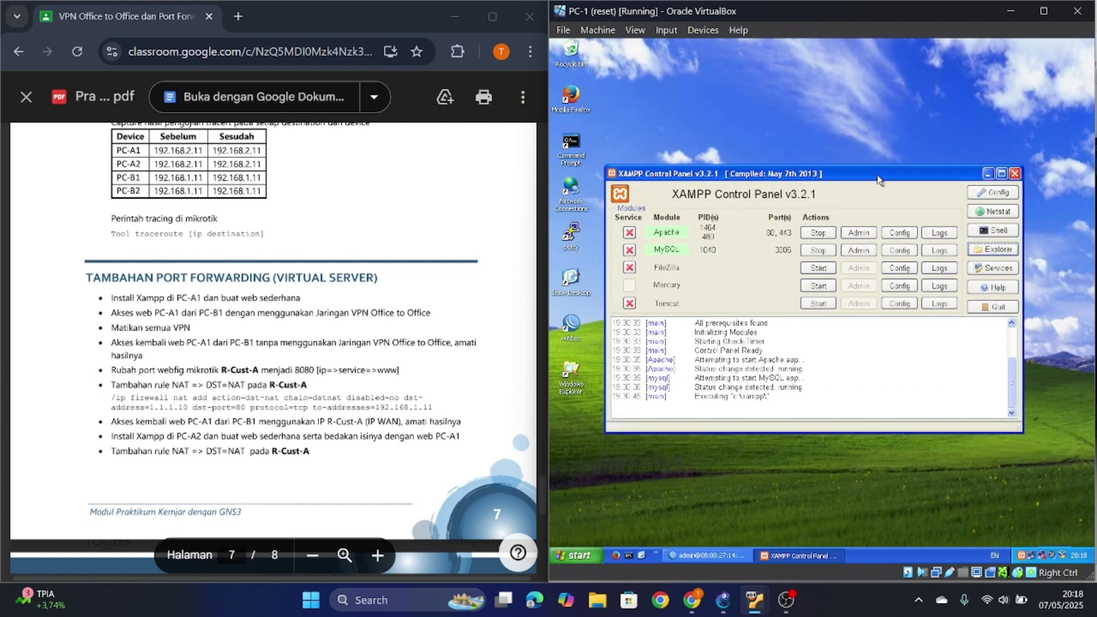
Open the index file from XAMPP's htdocs folder in Notepad to check its heading text, and close both windows.
{"action": "left_click", "coordinate": [982, 251]}
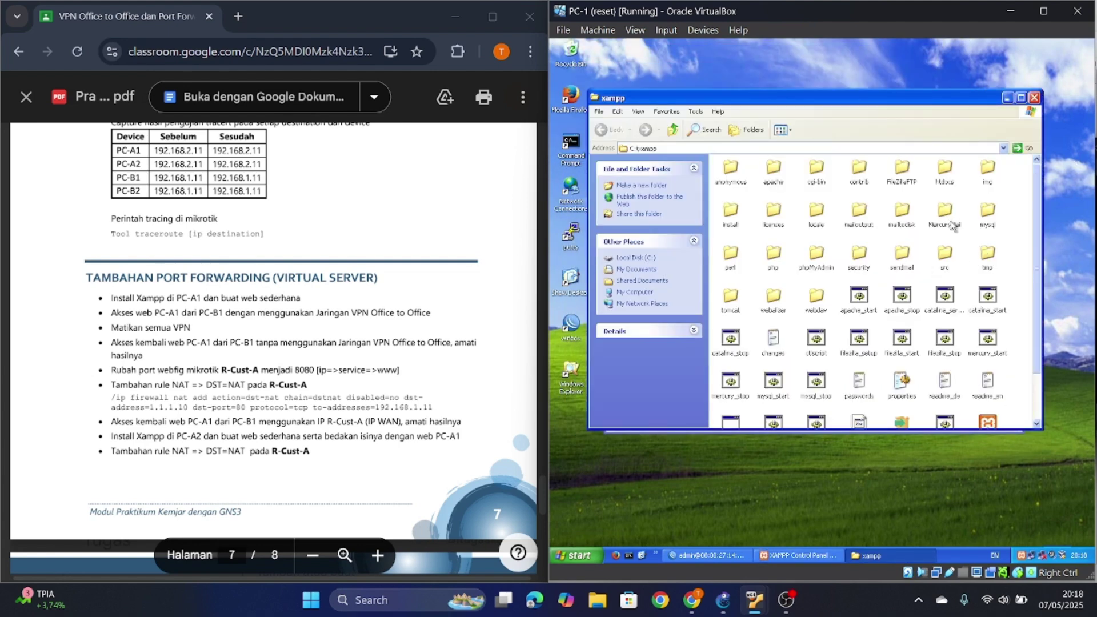
{"action": "double_click", "coordinate": [944, 169]}
{"action": "left_click_drag", "start_coordinate": [823, 424], "coordinate": [1032, 423]}
{"action": "left_click", "coordinate": [990, 377]}
{"action": "right_click", "coordinate": [990, 376]}
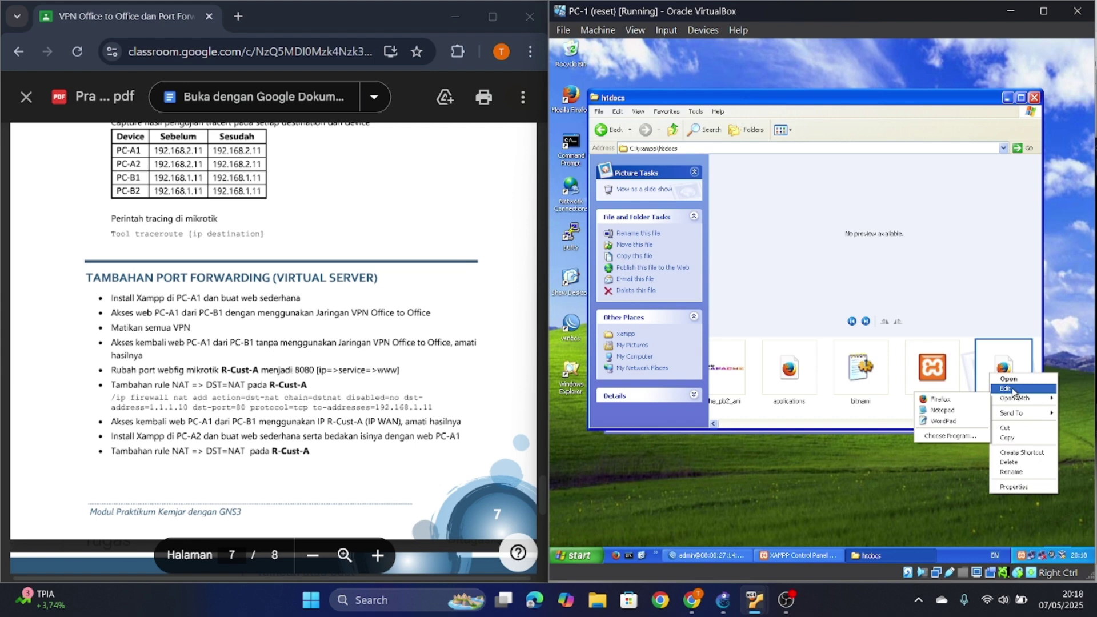
{"action": "left_click", "coordinate": [1014, 389]}
{"action": "left_click_drag", "start_coordinate": [692, 192], "coordinate": [722, 193]}
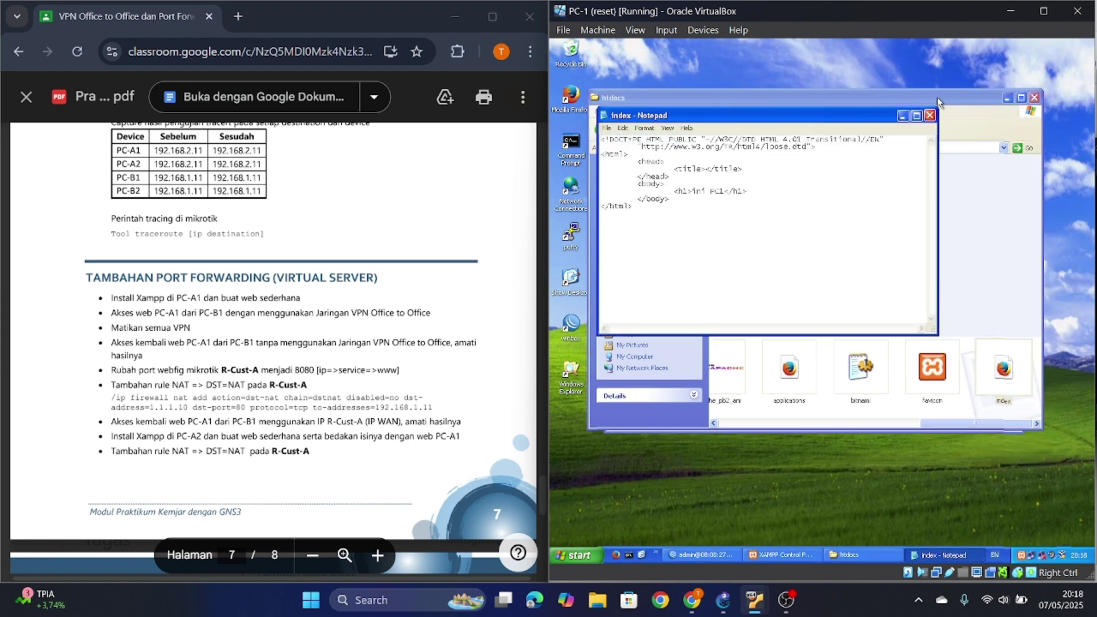
{"action": "left_click", "coordinate": [931, 114]}
{"action": "left_click", "coordinate": [1033, 99]}
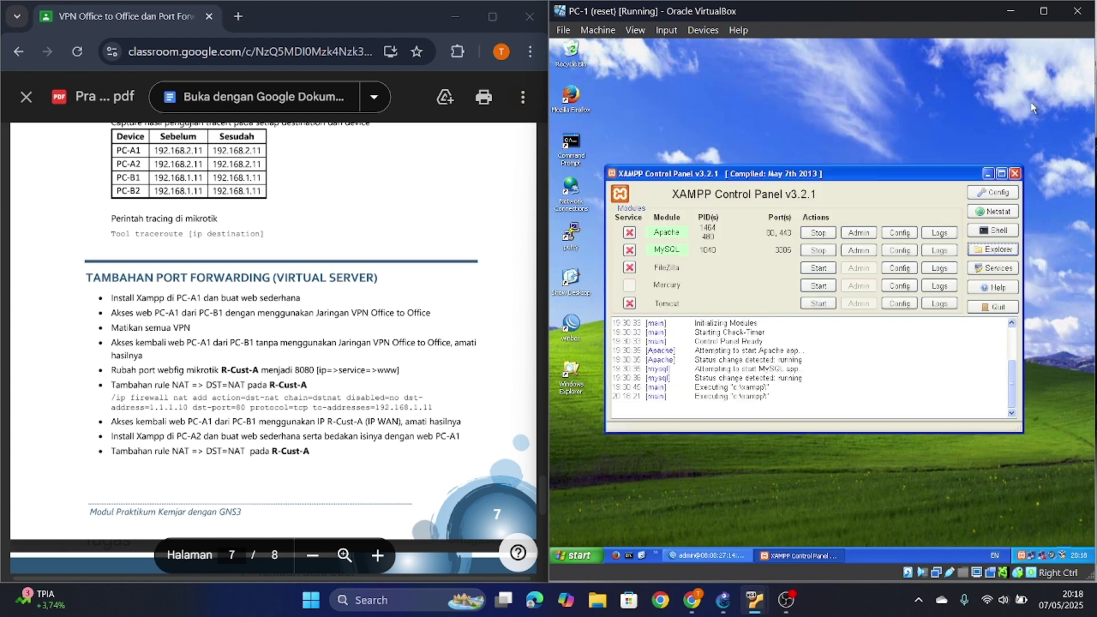
Load the local web page at 192.168.1.11 in Firefox on PC-1.
{"action": "left_click", "coordinate": [605, 103]}
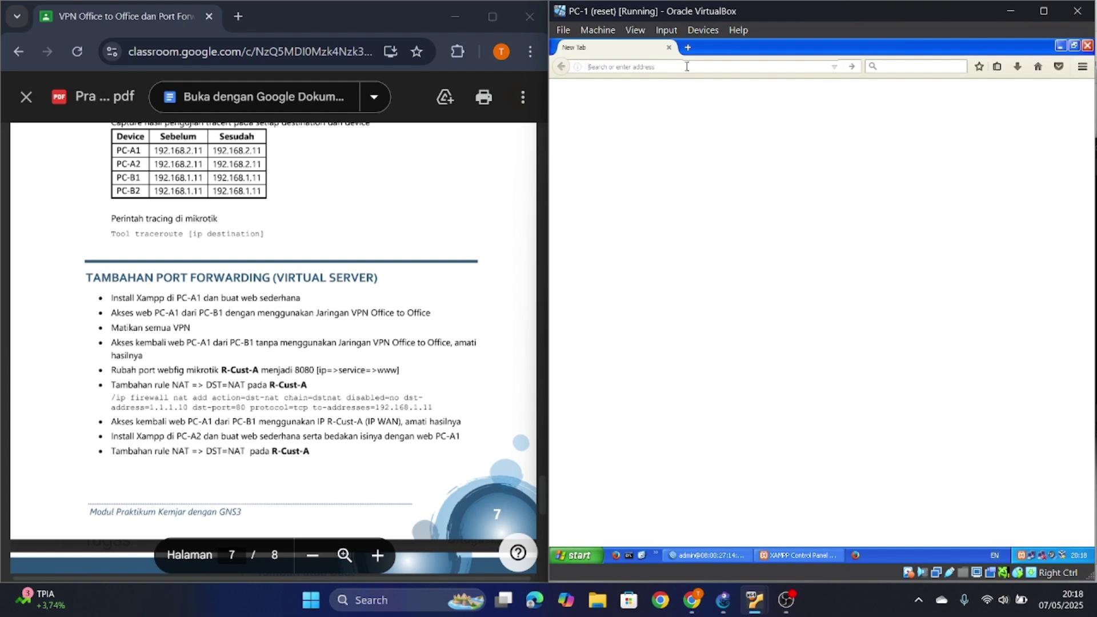
{"action": "type", "text": "192.168.1.1"}
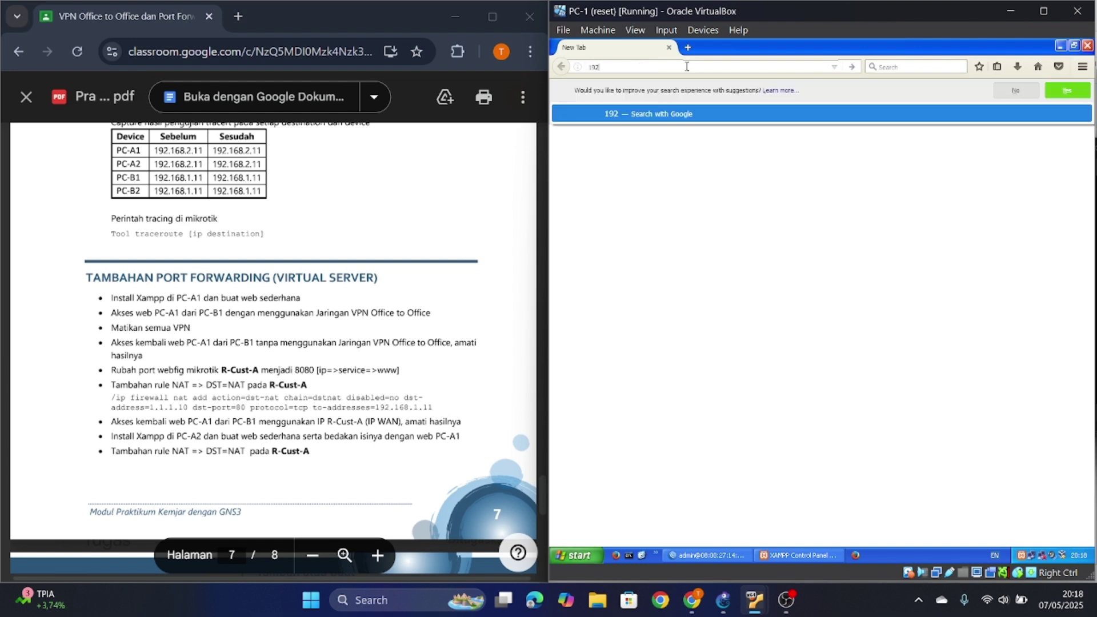
{"action": "type", "text": "1"}
{"action": "key", "text": "Return"}
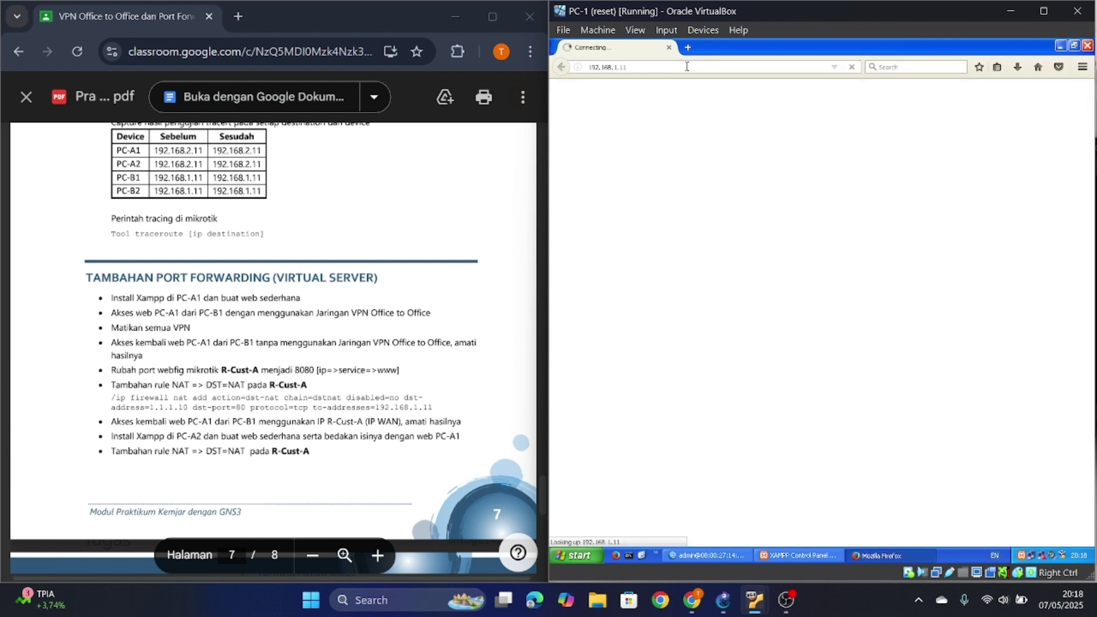
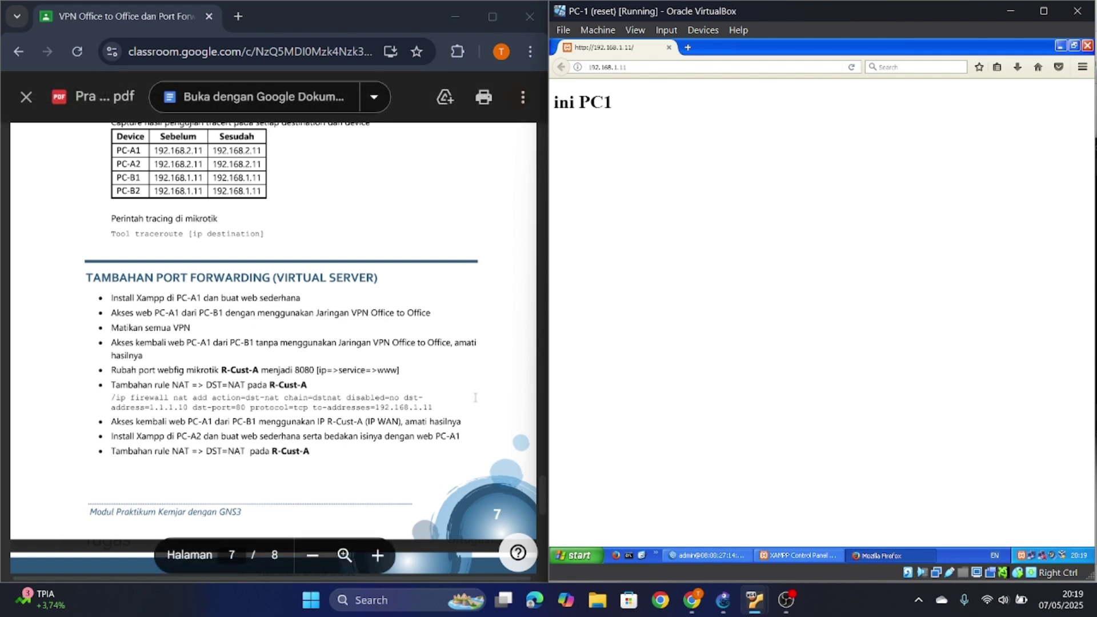
Switch to PC-3 and load PC-1's web page at 192.168.1.11 in Firefox with the VPN enabled.
{"action": "mouse_move", "coordinate": [755, 600]}
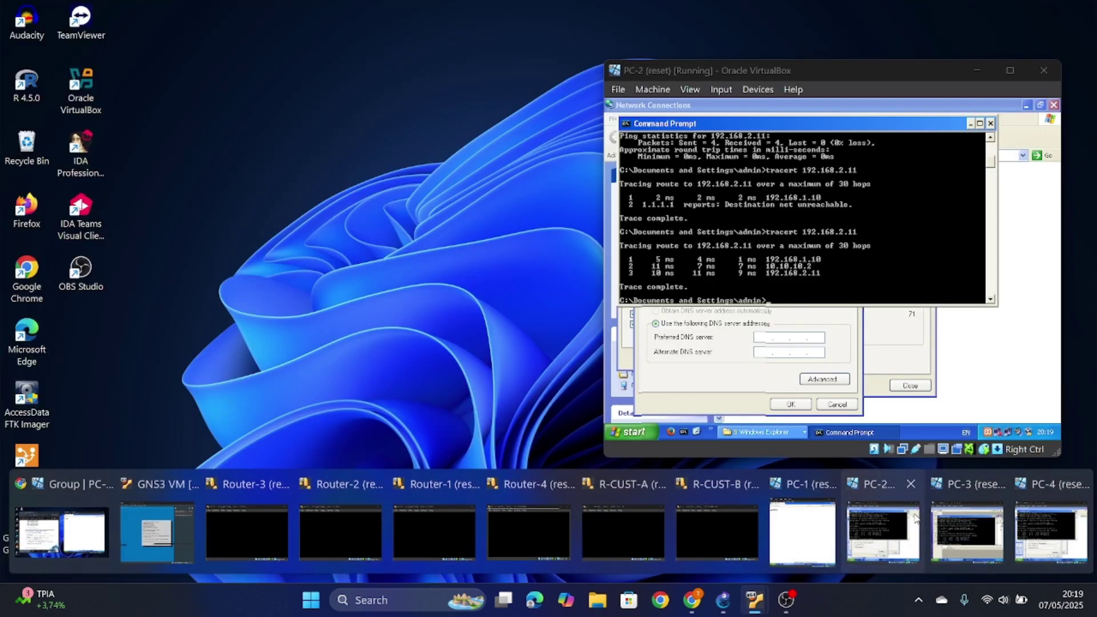
{"action": "left_click", "coordinate": [951, 517]}
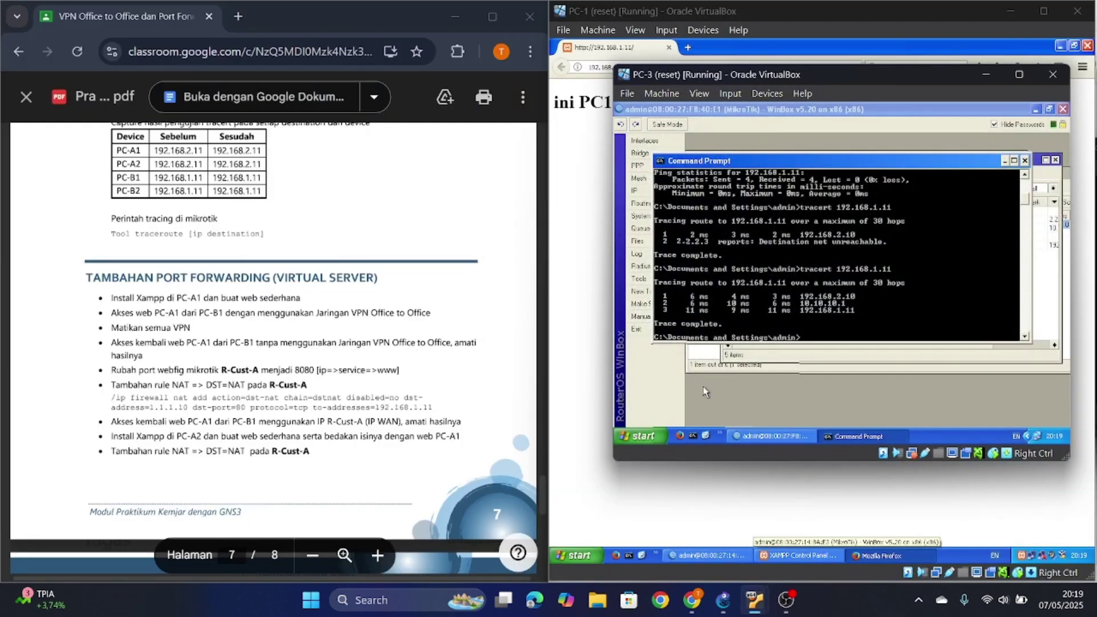
{"action": "left_click", "coordinate": [679, 437]}
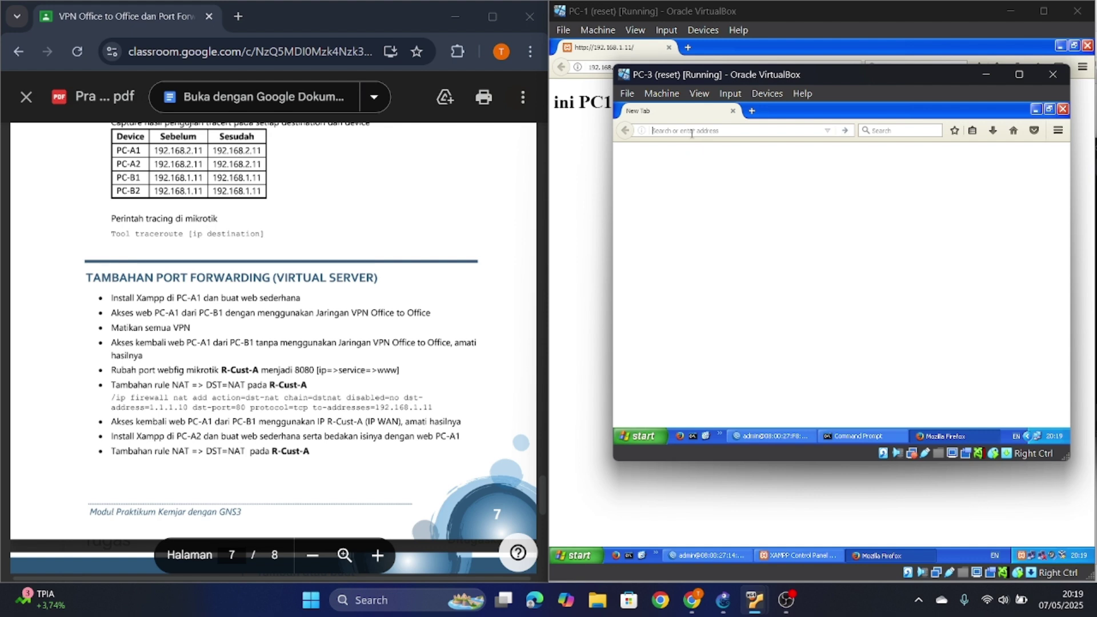
{"action": "left_click", "coordinate": [692, 131]}
{"action": "type", "text": "192"}
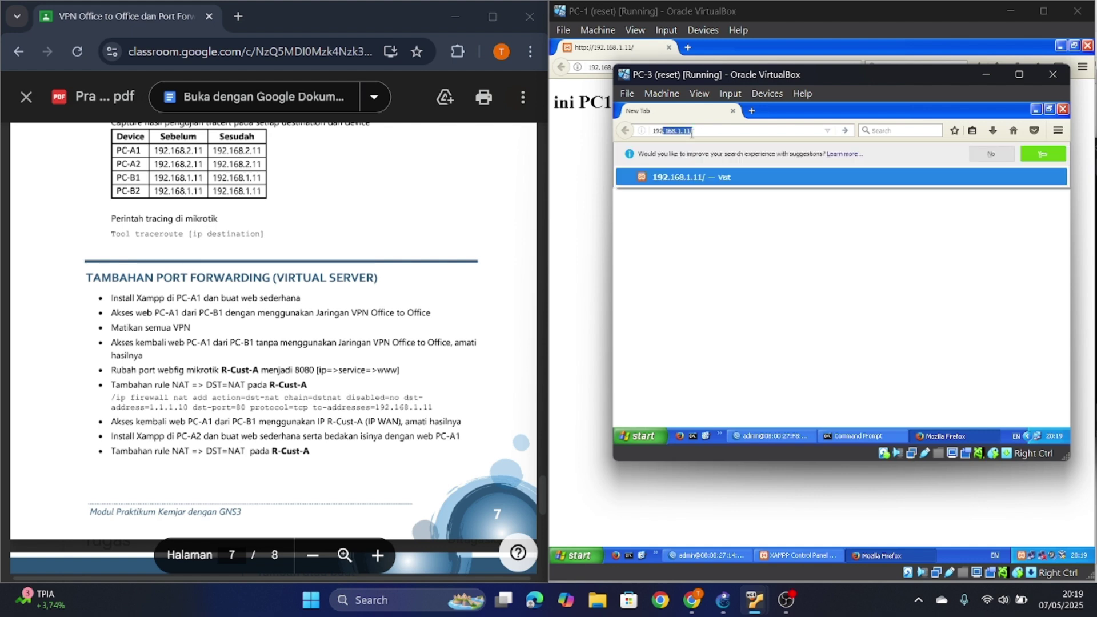
{"action": "key", "text": "Delete"}
{"action": "type", "text": ".168.1.11"}
{"action": "key", "text": "Return"}
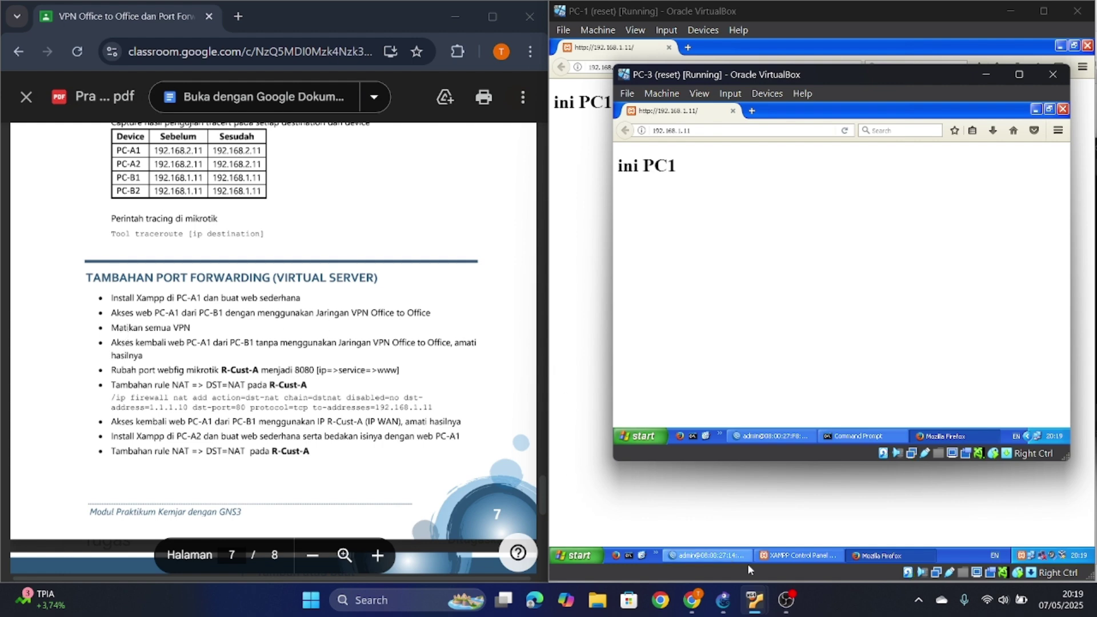
In PC-3's WinBox session, close the route list and disable the pptp-out1 client interface in PPP.
{"action": "mouse_move", "coordinate": [754, 600]}
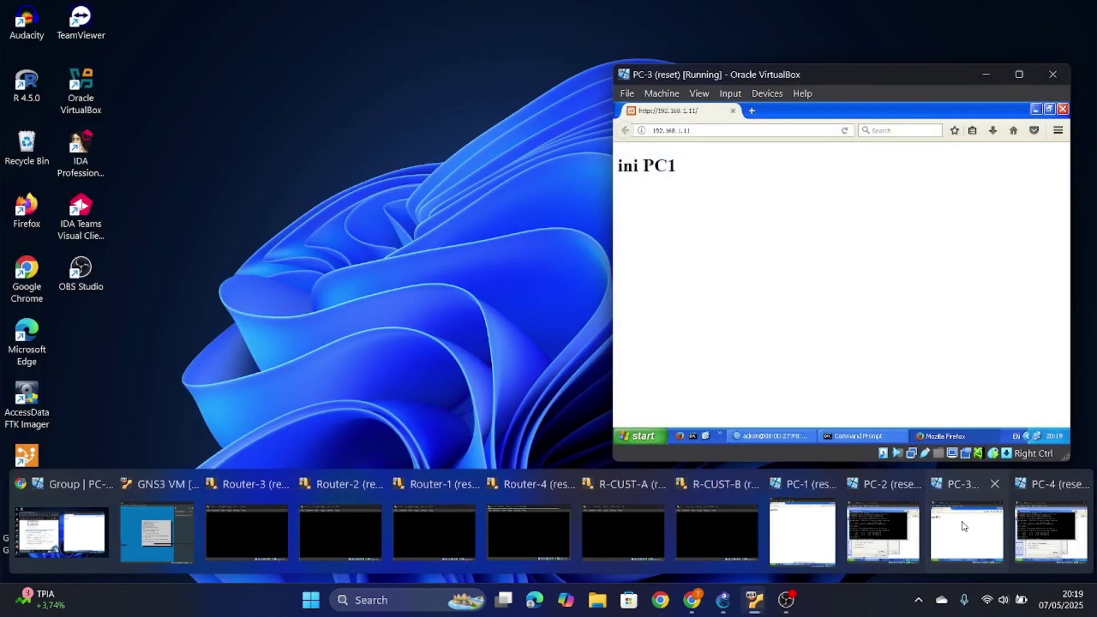
{"action": "left_click", "coordinate": [943, 527]}
{"action": "left_click", "coordinate": [766, 436]}
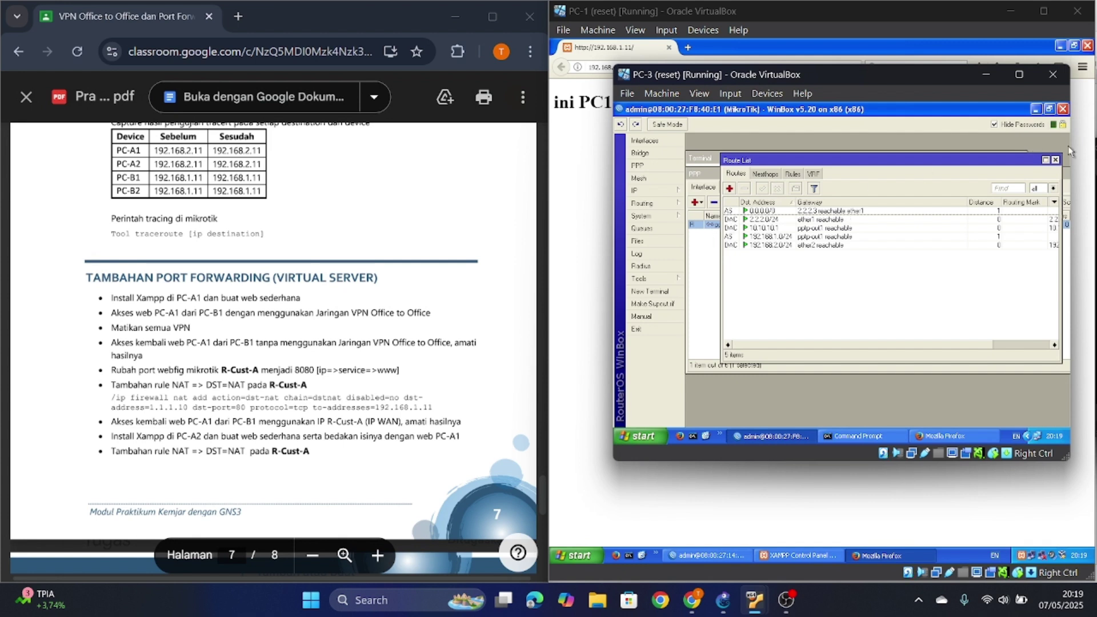
{"action": "left_click", "coordinate": [1055, 160]}
{"action": "left_click", "coordinate": [747, 201]}
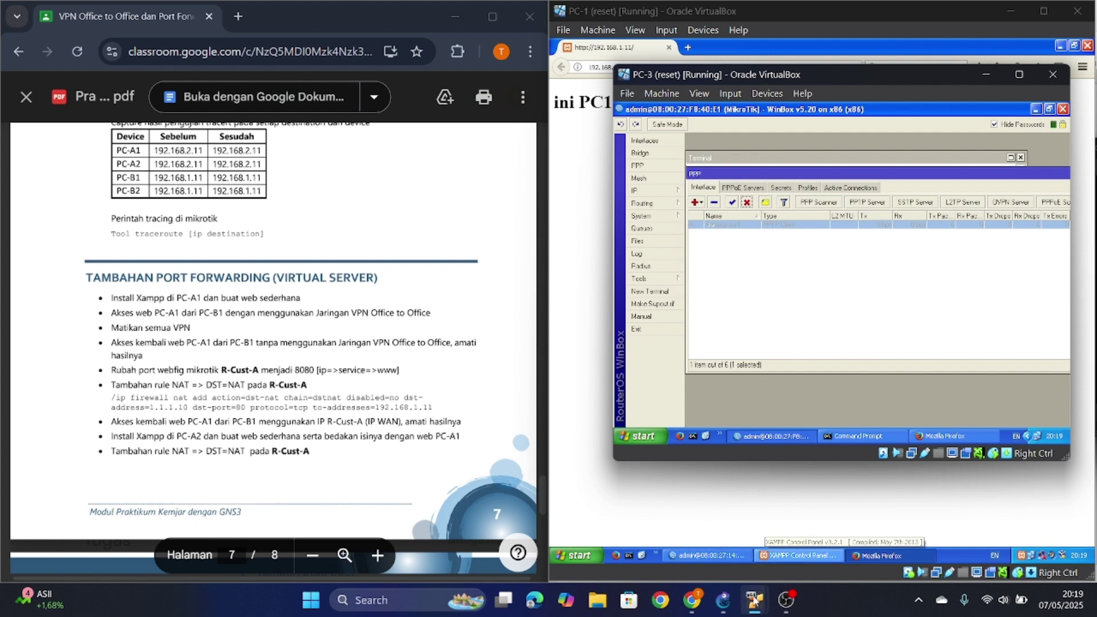
Switch to PC-1's WinBox session, disable the PPTP secret user1, and minimize WinBox.
{"action": "mouse_move", "coordinate": [755, 600]}
{"action": "left_click", "coordinate": [793, 520]}
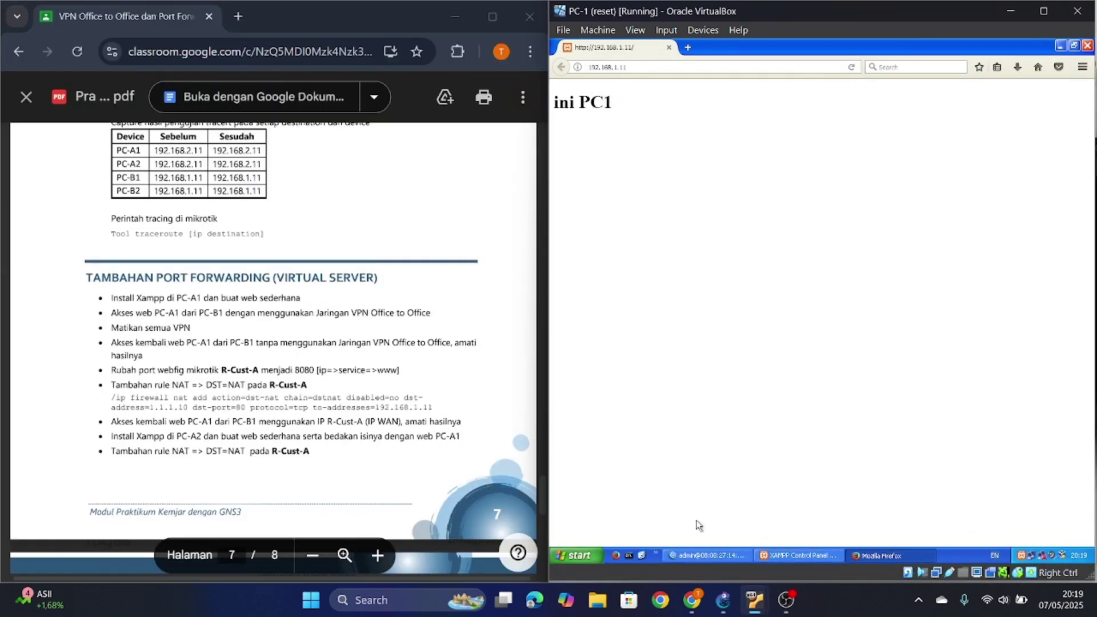
{"action": "left_click", "coordinate": [707, 555]}
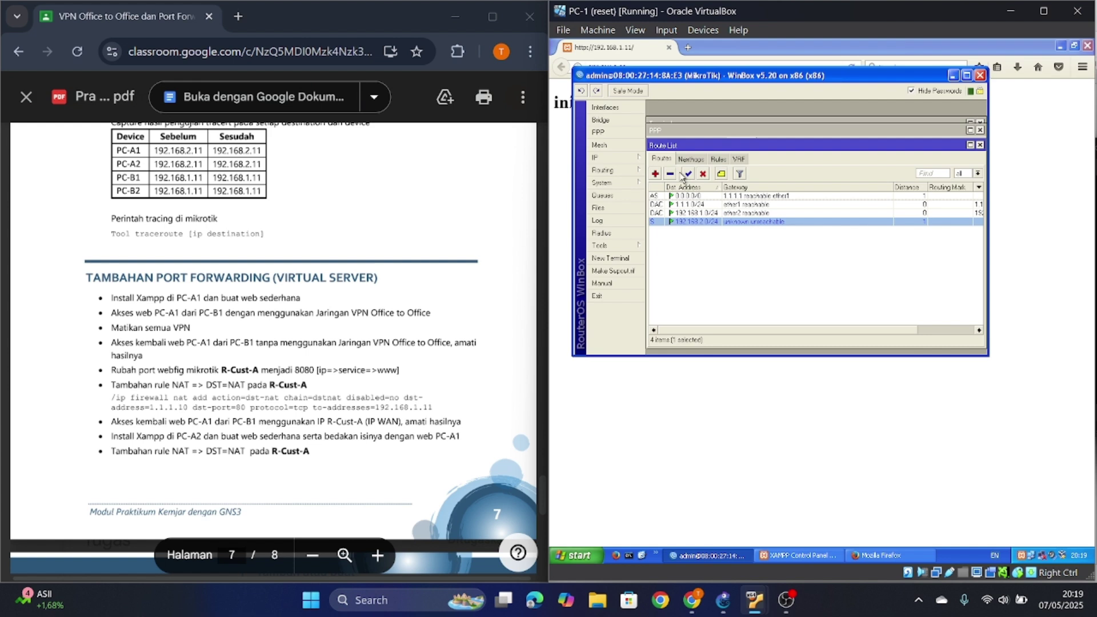
{"action": "left_click", "coordinate": [694, 130]}
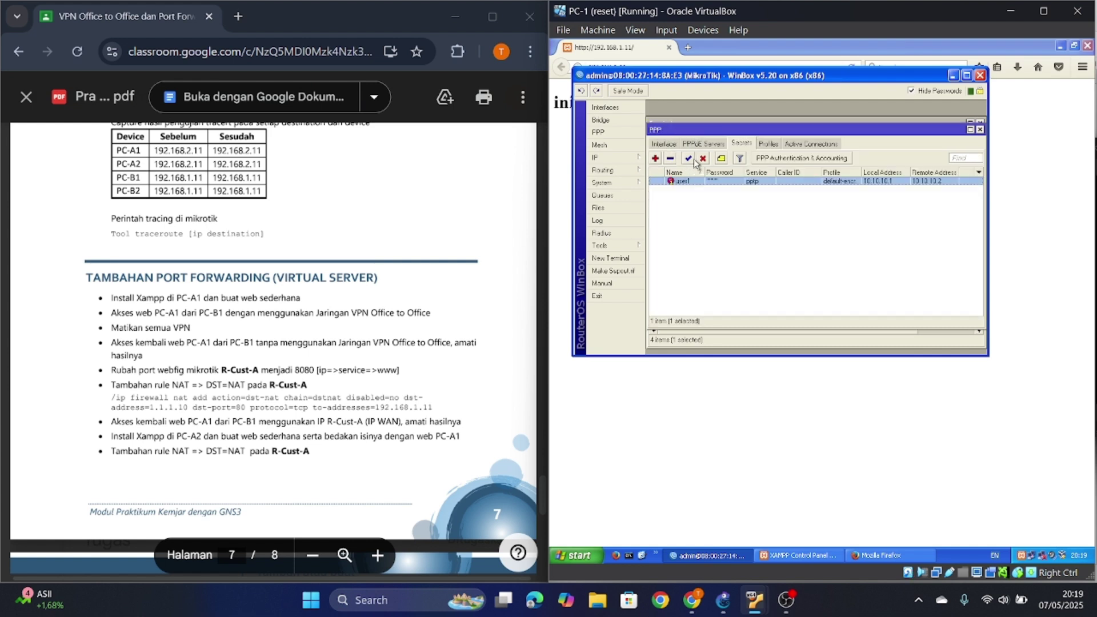
{"action": "left_click", "coordinate": [703, 159]}
{"action": "left_click", "coordinate": [953, 75]}
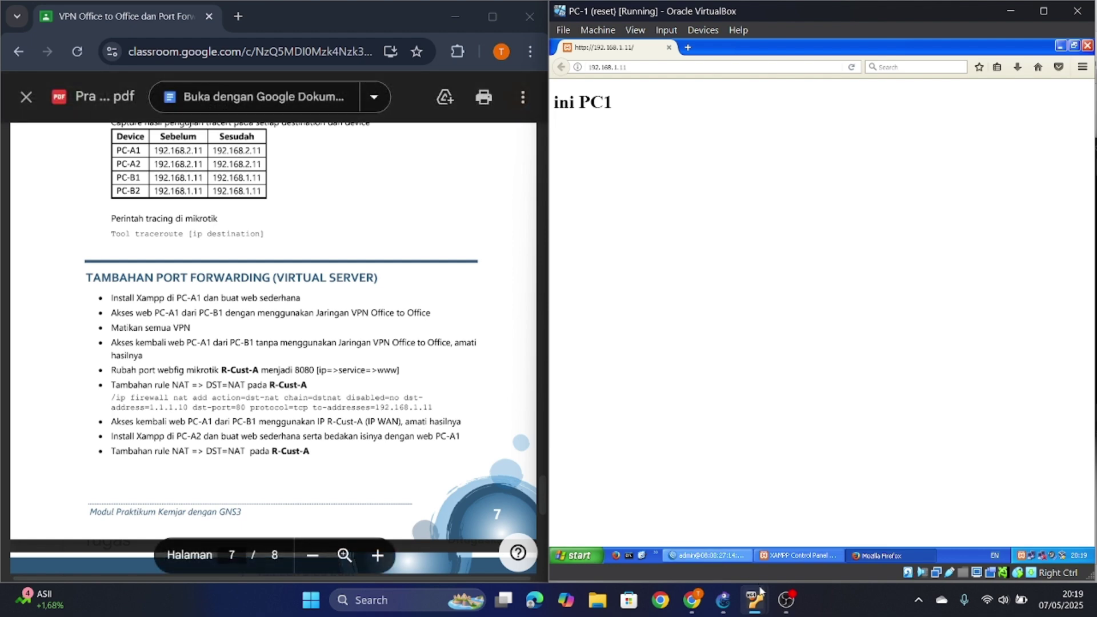
Switch to PC-3 and load 192.168.1.11 in a second Firefox tab with the VPN disabled, then return to its WinBox session.
{"action": "mouse_move", "coordinate": [754, 599]}
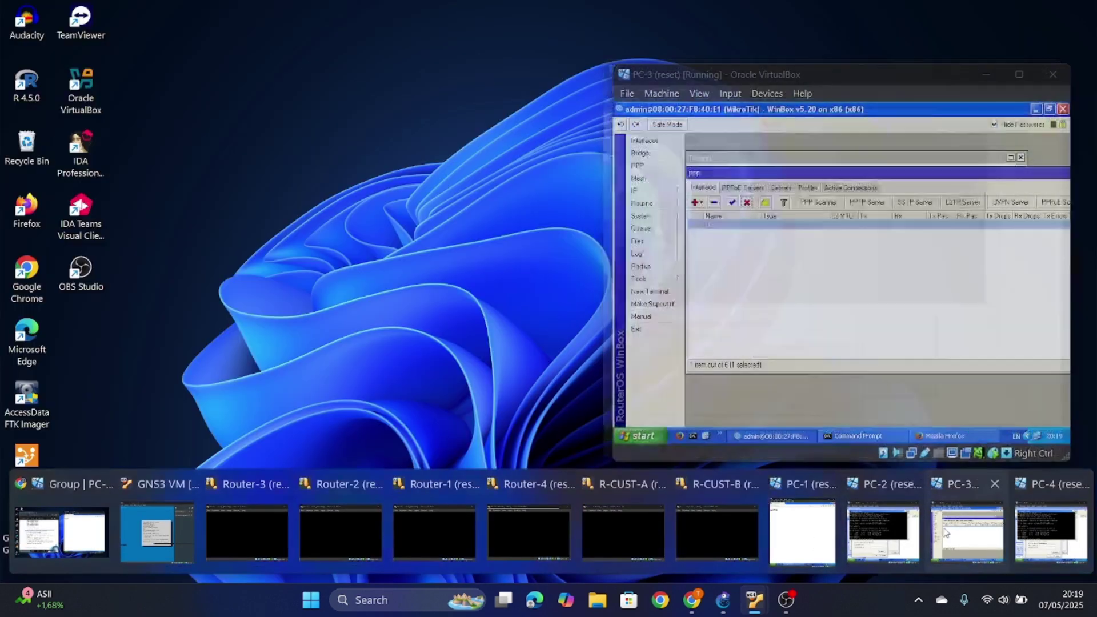
{"action": "left_click", "coordinate": [945, 522]}
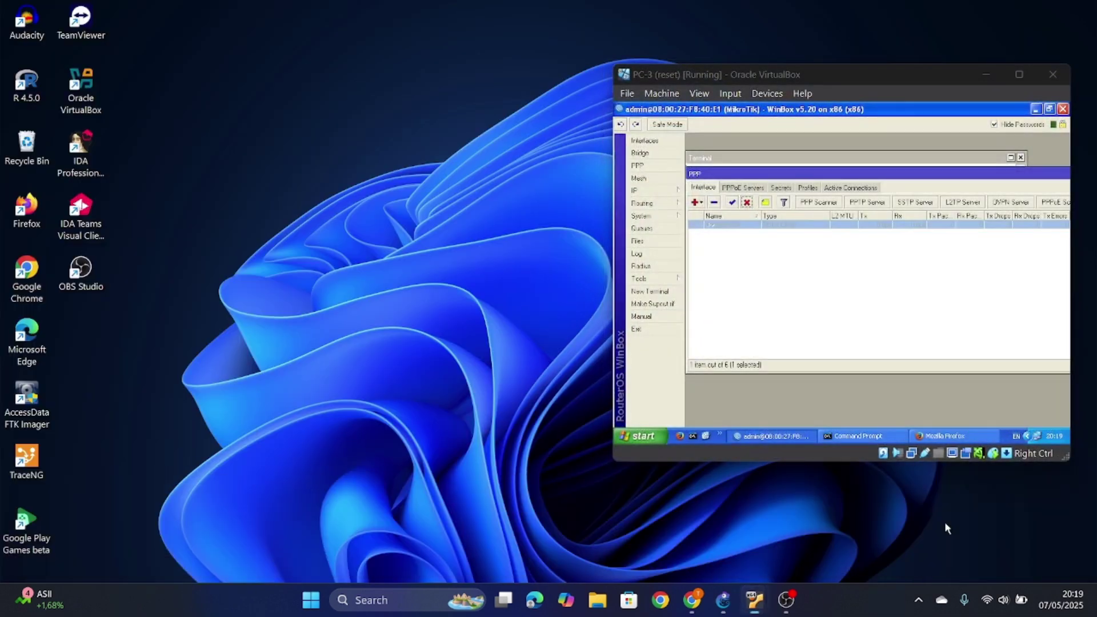
{"action": "left_click", "coordinate": [939, 431]}
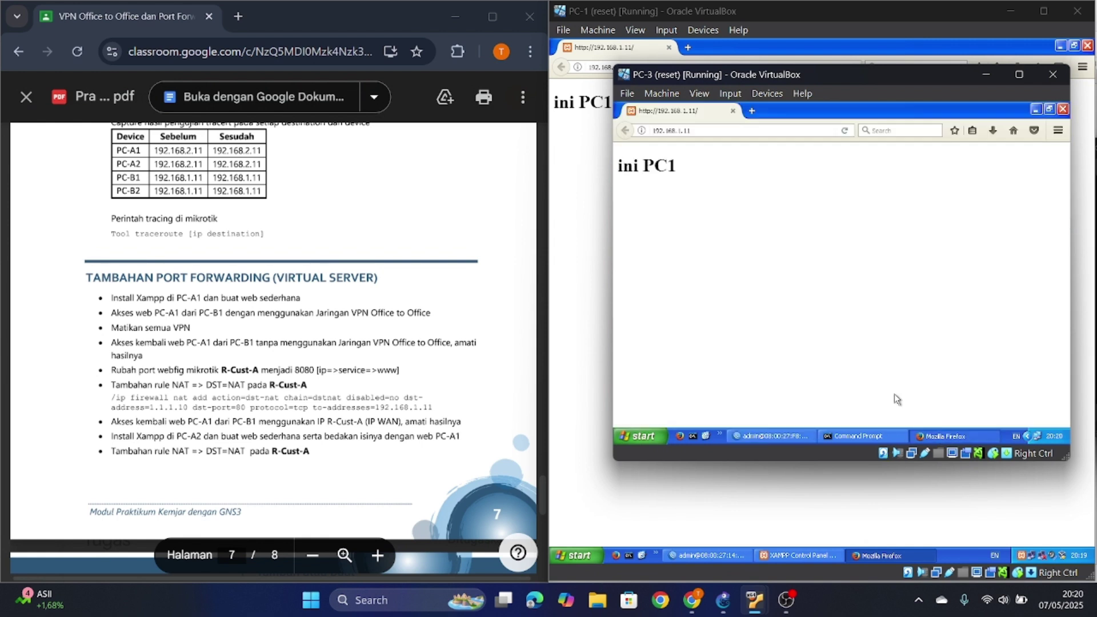
{"action": "left_click", "coordinate": [751, 114]}
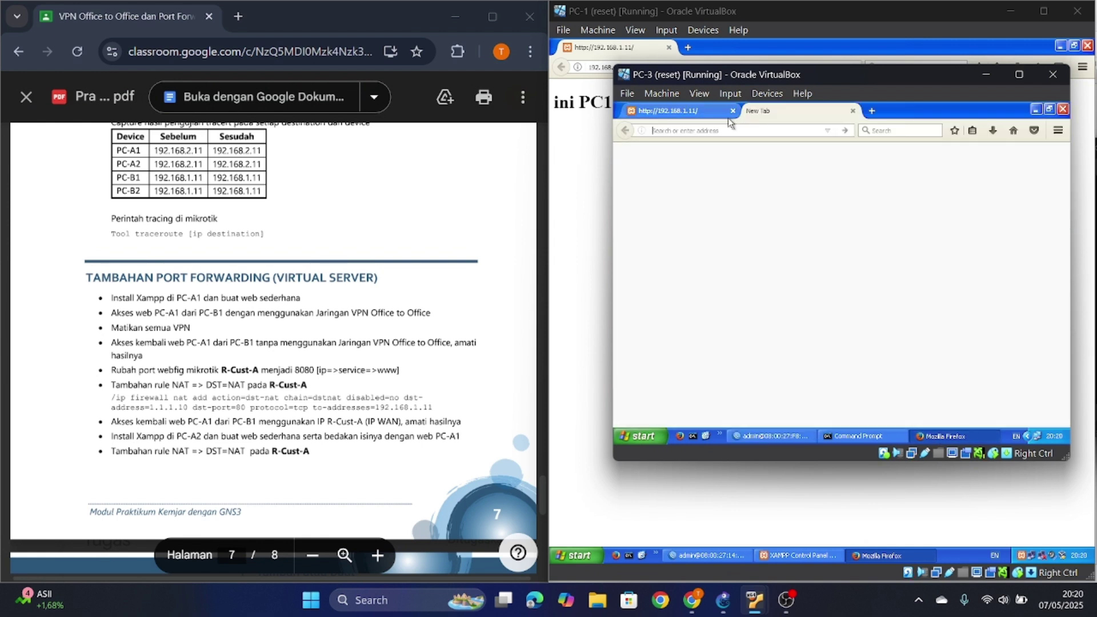
{"action": "type", "text": "192.168"}
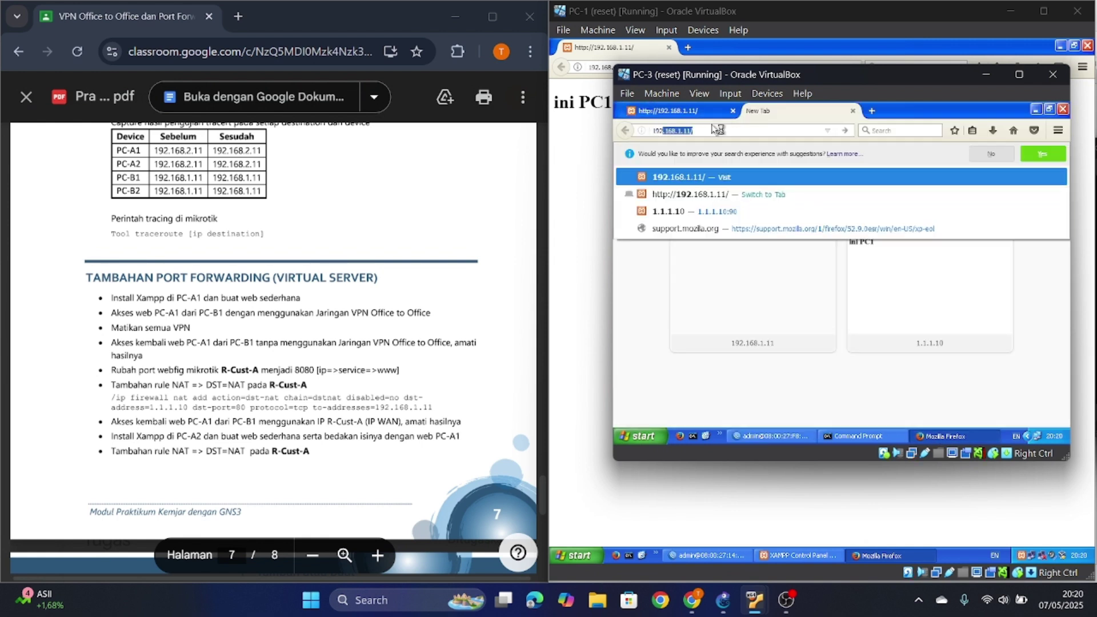
{"action": "type", "text": ".1.11"}
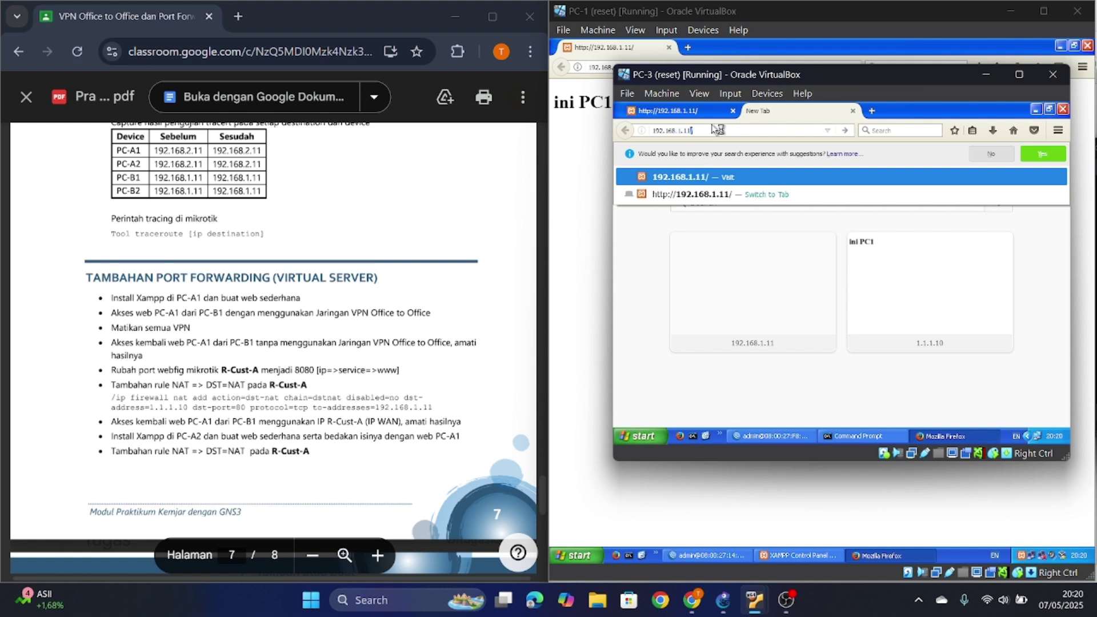
{"action": "key", "text": "Return"}
{"action": "left_click", "coordinate": [708, 112]}
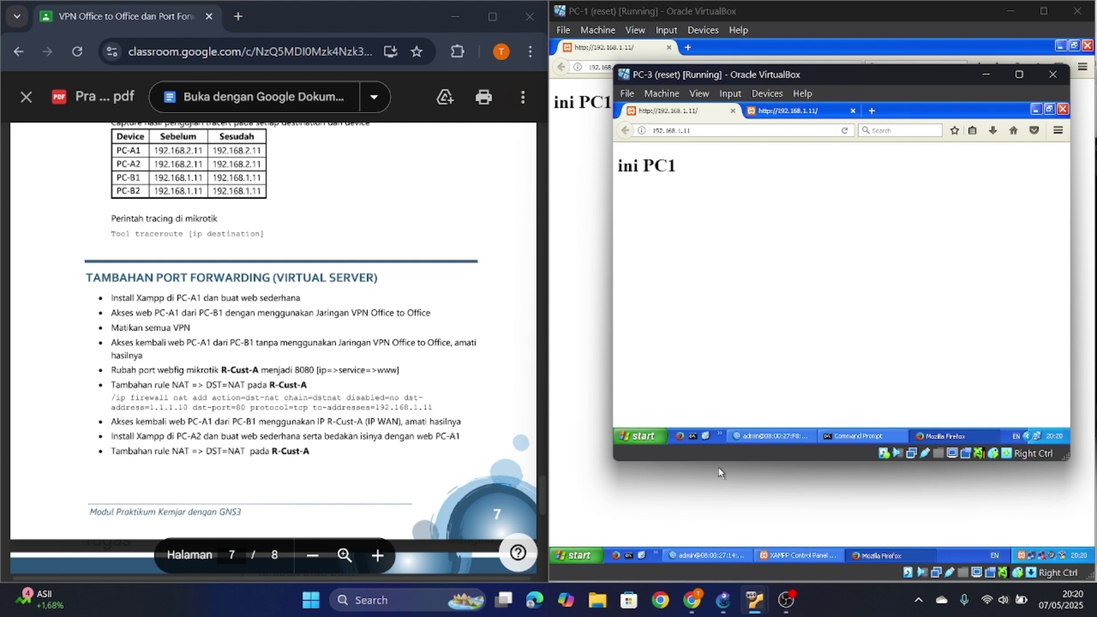
{"action": "left_click", "coordinate": [757, 438]}
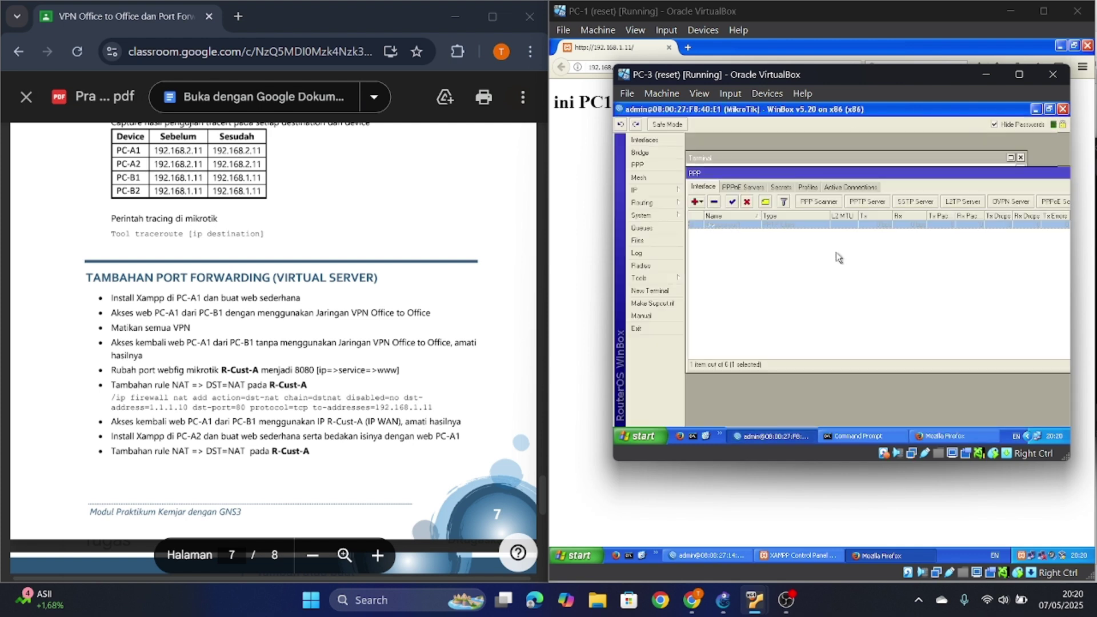
In PC-1's WinBox session, remove both existing dstnat rules for 1.1.1.10 from the firewall NAT list.
{"action": "left_click", "coordinate": [706, 557]}
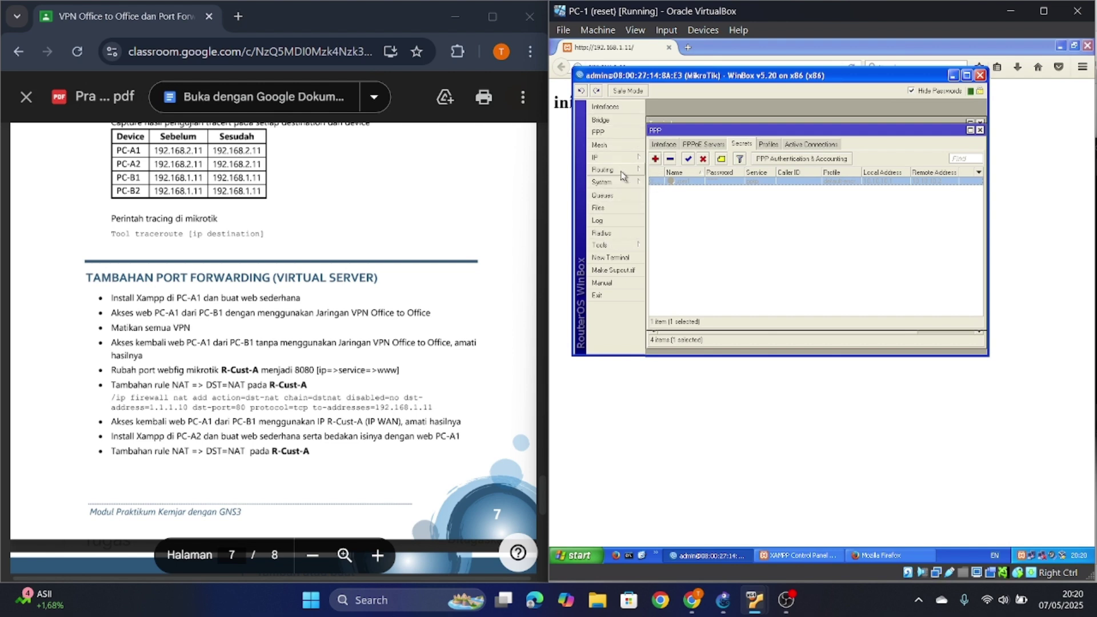
{"action": "left_click", "coordinate": [597, 158]}
{"action": "left_click", "coordinate": [672, 247]}
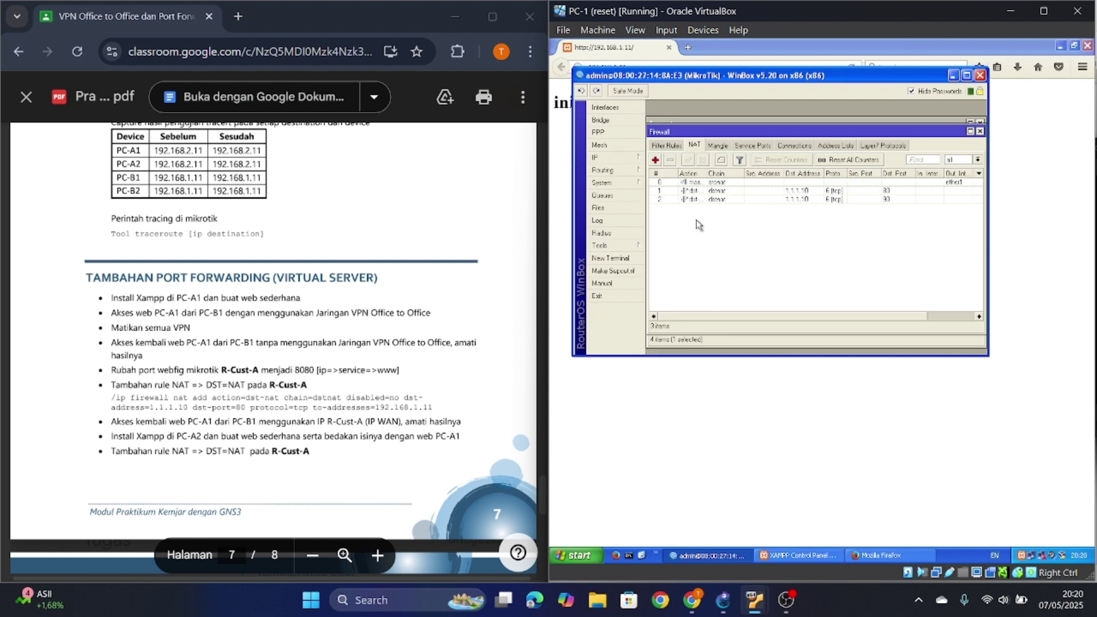
{"action": "left_click", "coordinate": [712, 192]}
{"action": "left_click", "coordinate": [671, 160]}
{"action": "left_click", "coordinate": [670, 160]}
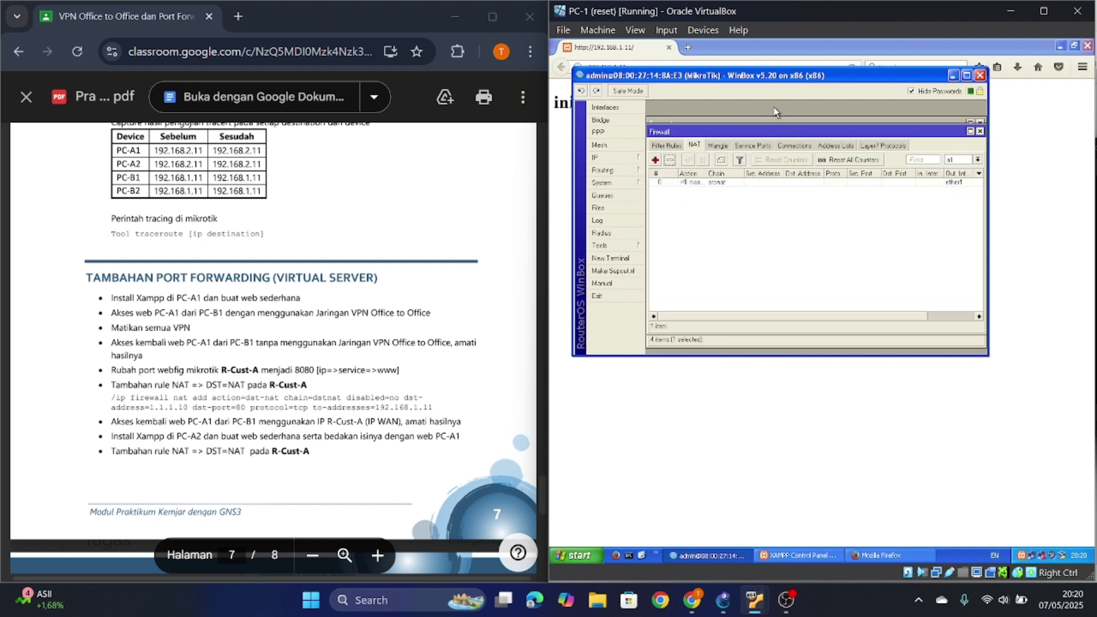
Switch to PC-3 and reload both Firefox tabs showing PC-1's web page at 192.168.1.11.
{"action": "mouse_move", "coordinate": [768, 602]}
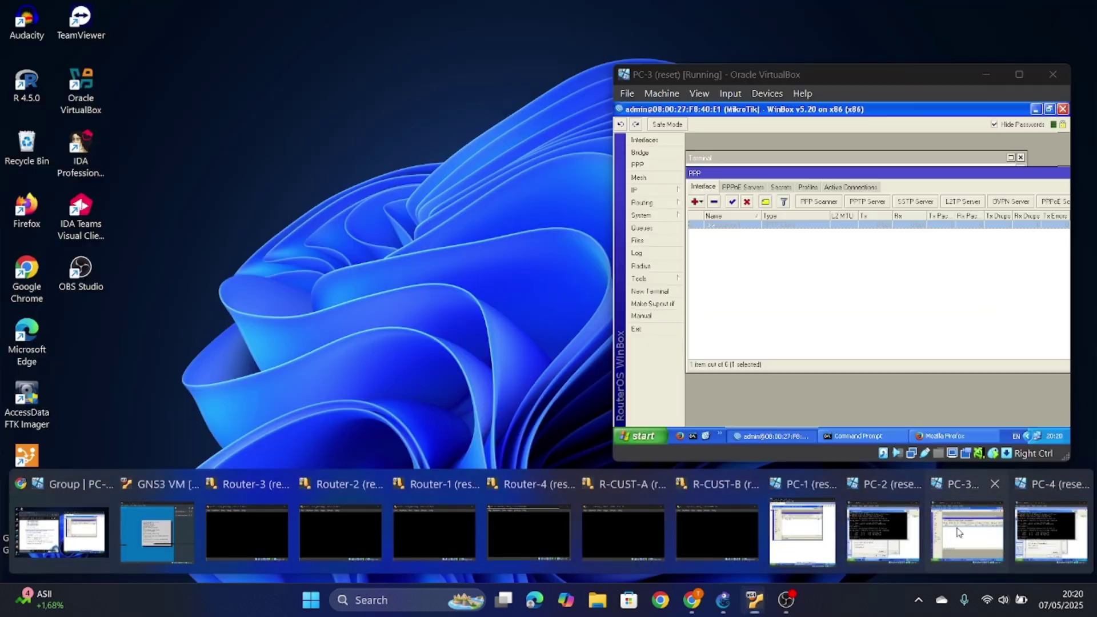
{"action": "left_click", "coordinate": [960, 533]}
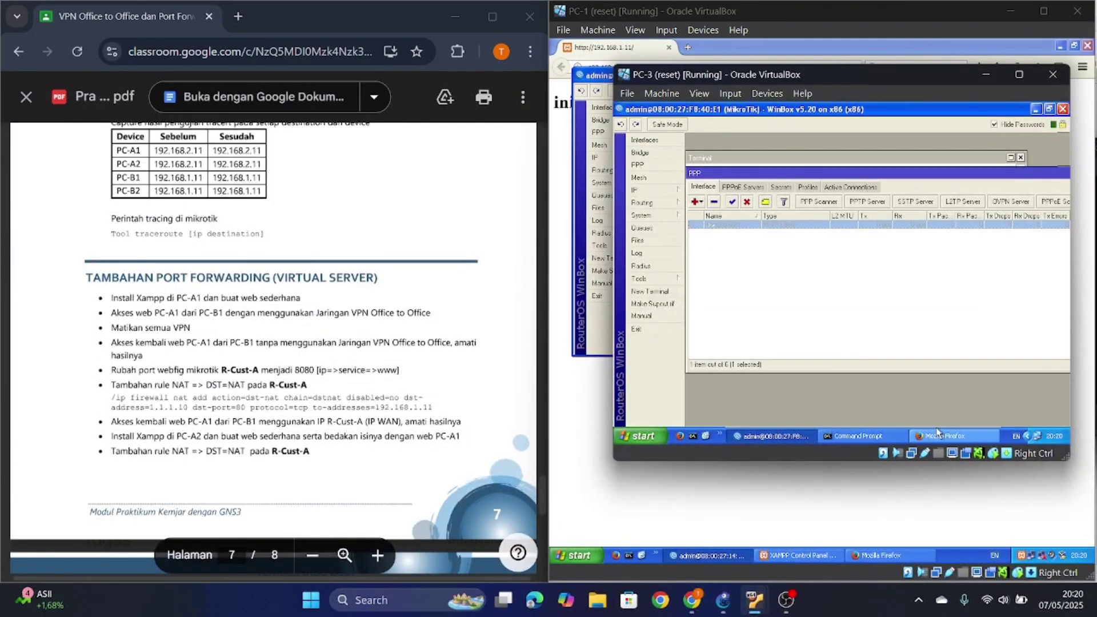
{"action": "left_click", "coordinate": [945, 436]}
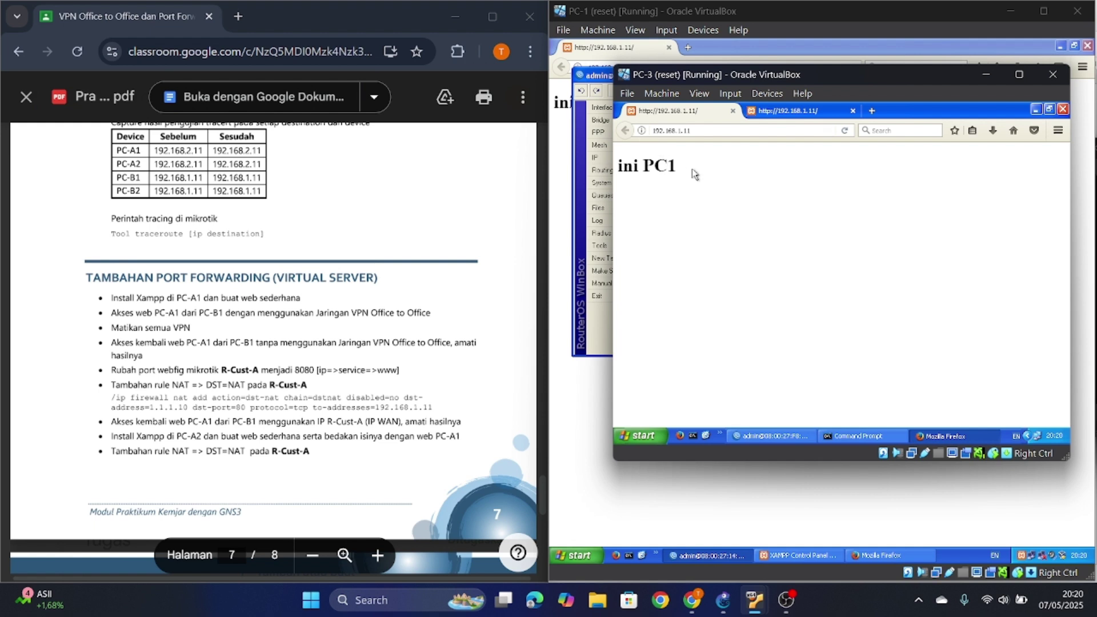
{"action": "key", "text": "F5"}
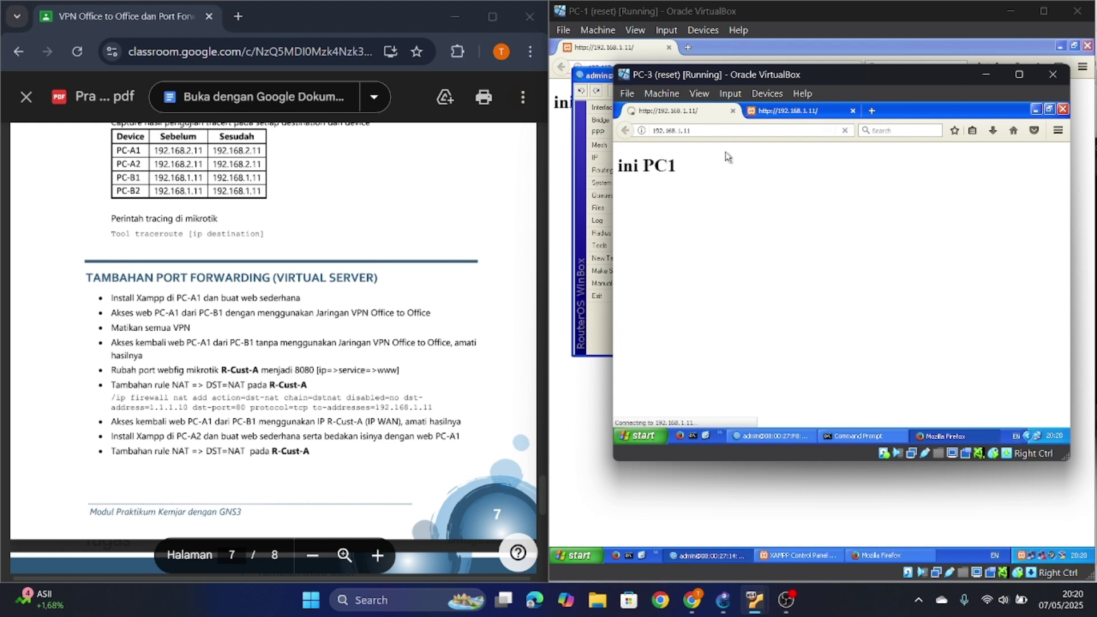
{"action": "left_click", "coordinate": [767, 116]}
{"action": "key", "text": "F5"}
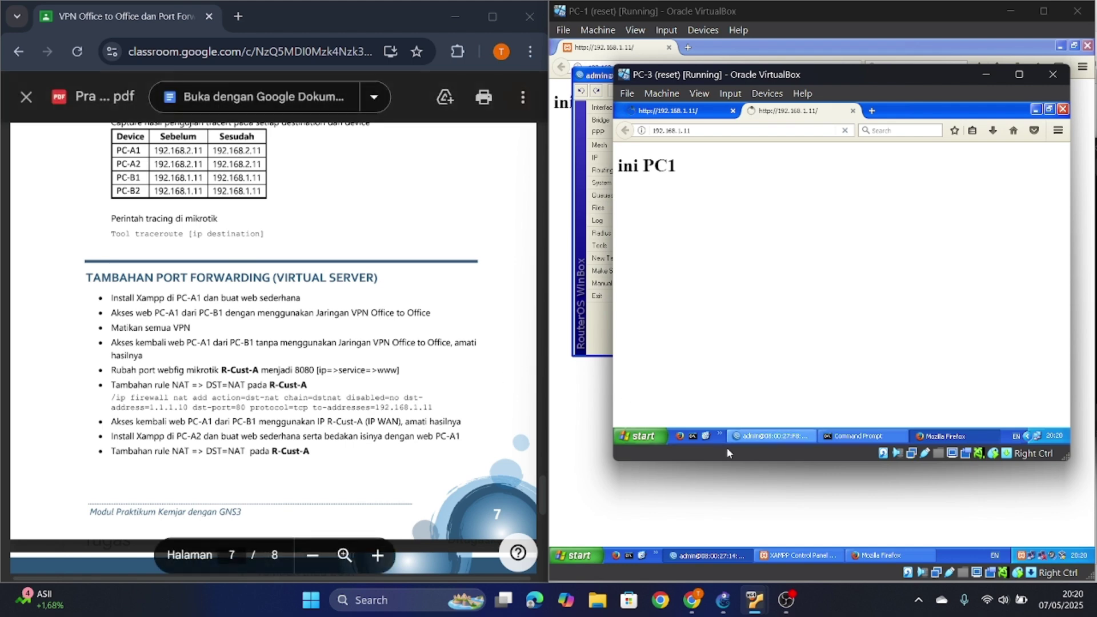
Switch to PC-1's WinBox session, check the www service's port in the IP service list, apply it as is, and close the list.
{"action": "mouse_move", "coordinate": [746, 604]}
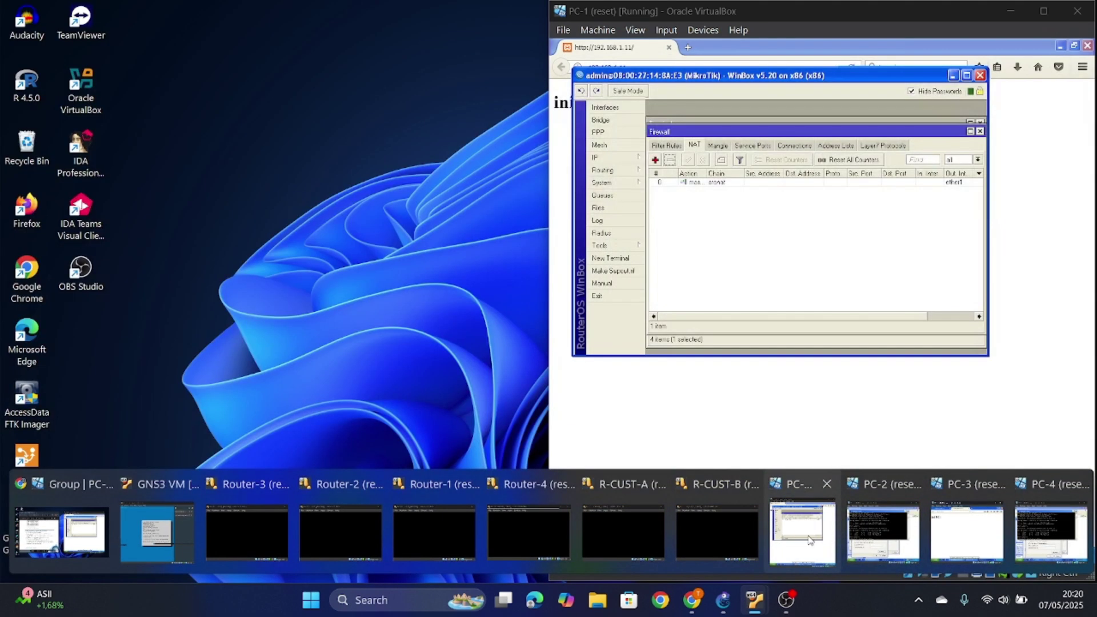
{"action": "left_click", "coordinate": [803, 539]}
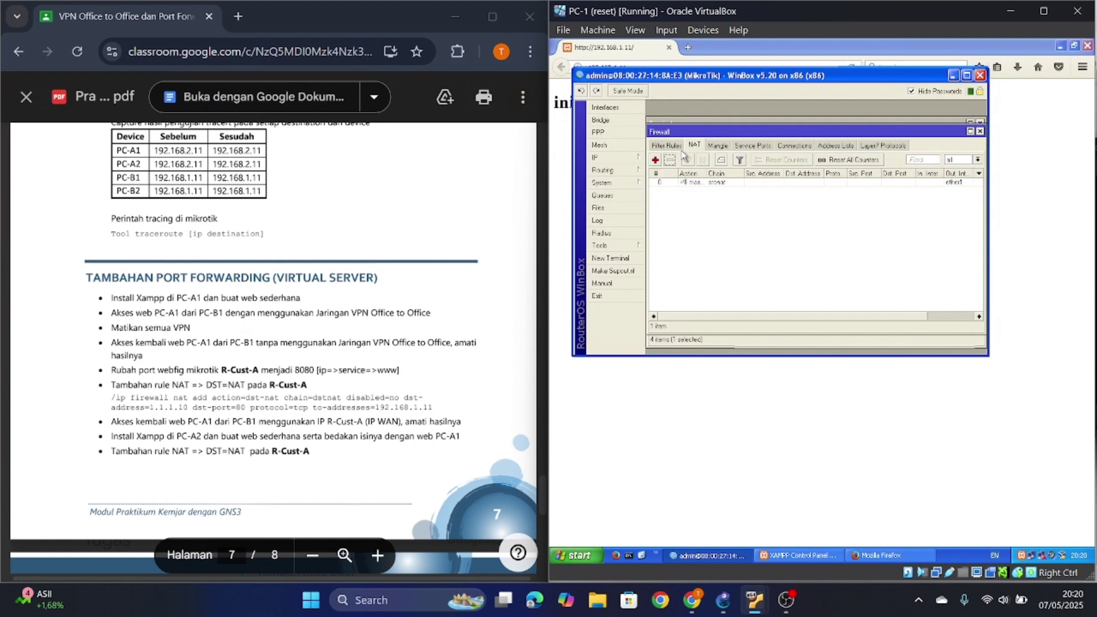
{"action": "left_click", "coordinate": [618, 157]}
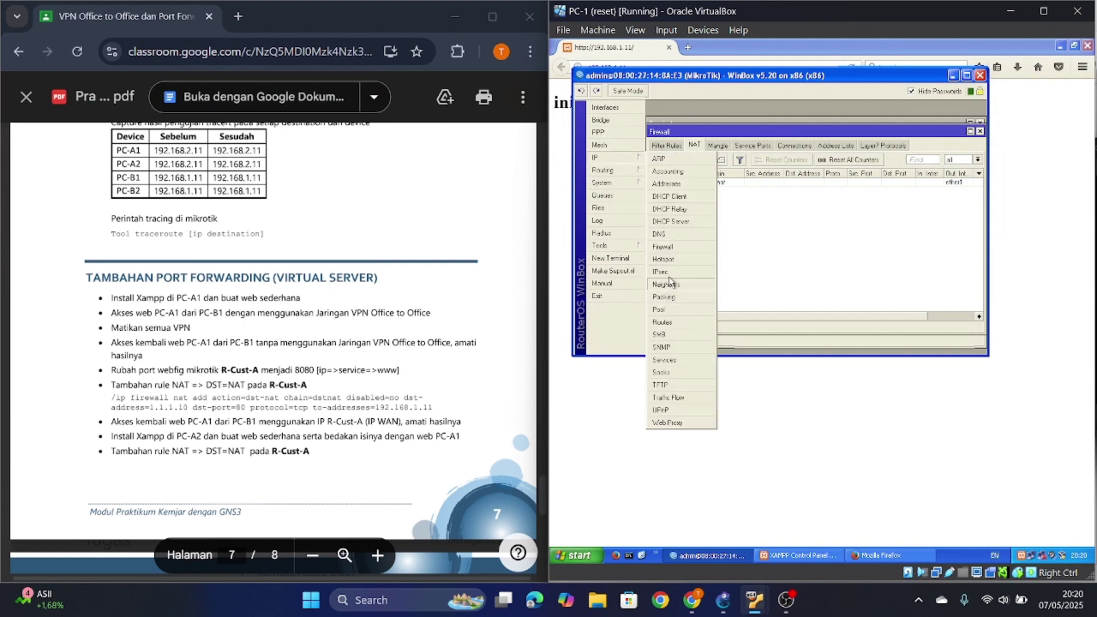
{"action": "left_click", "coordinate": [665, 360]}
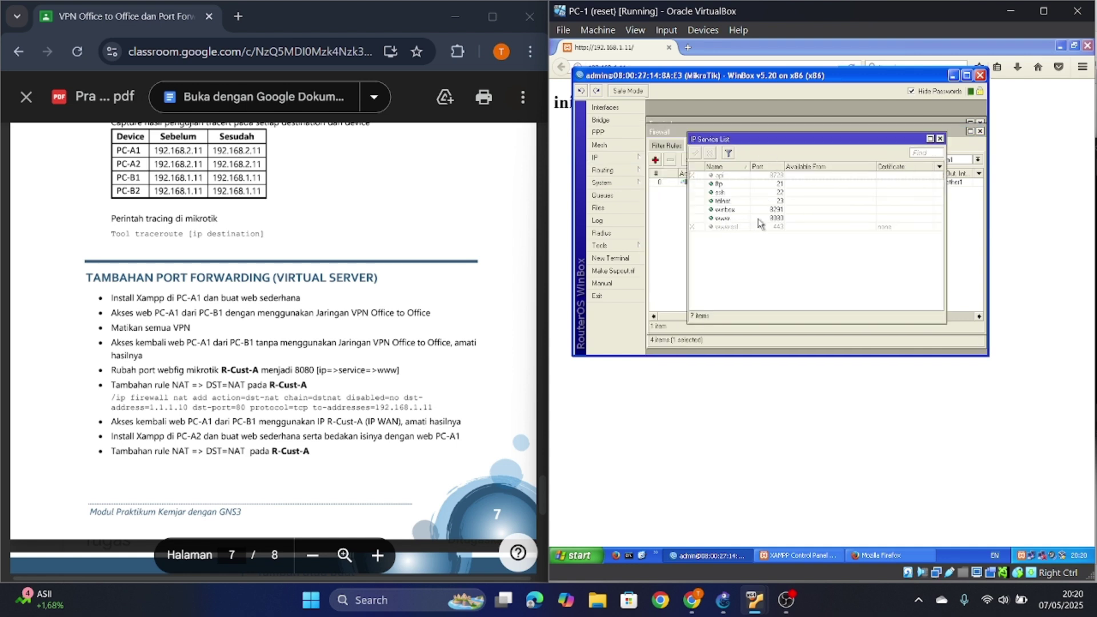
{"action": "double_click", "coordinate": [778, 219]}
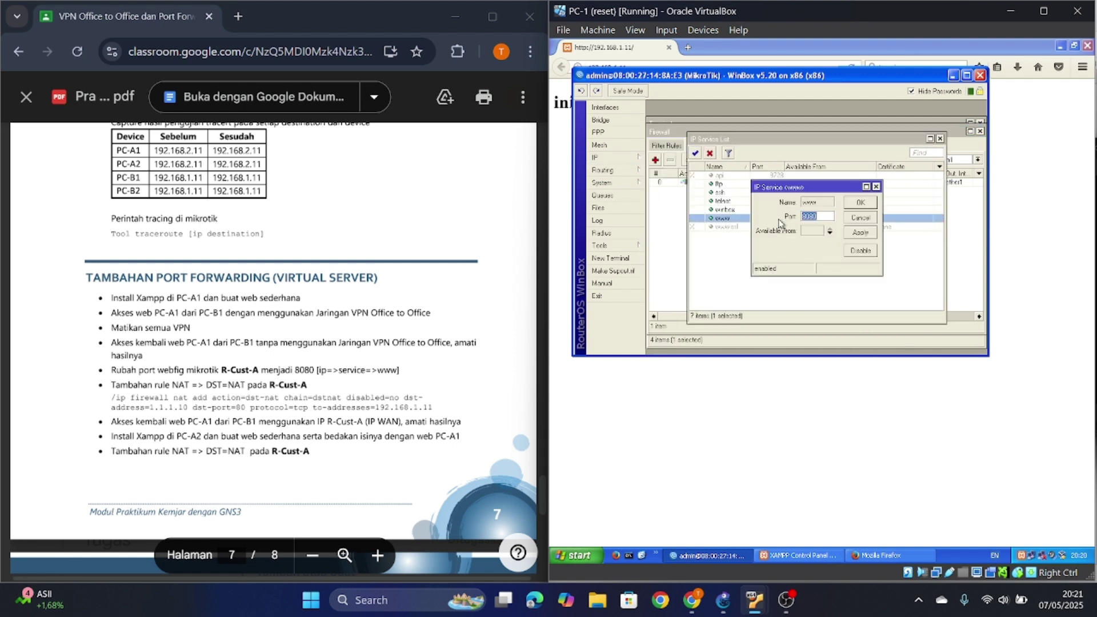
{"action": "left_click", "coordinate": [861, 232]}
{"action": "left_click", "coordinate": [861, 203]}
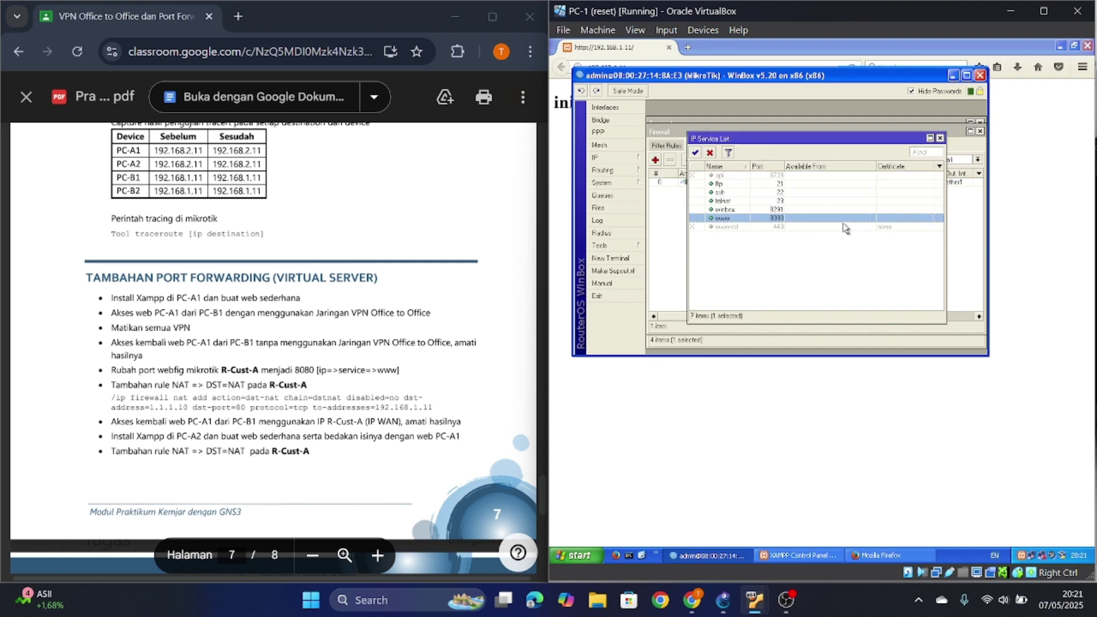
{"action": "left_click", "coordinate": [940, 139]}
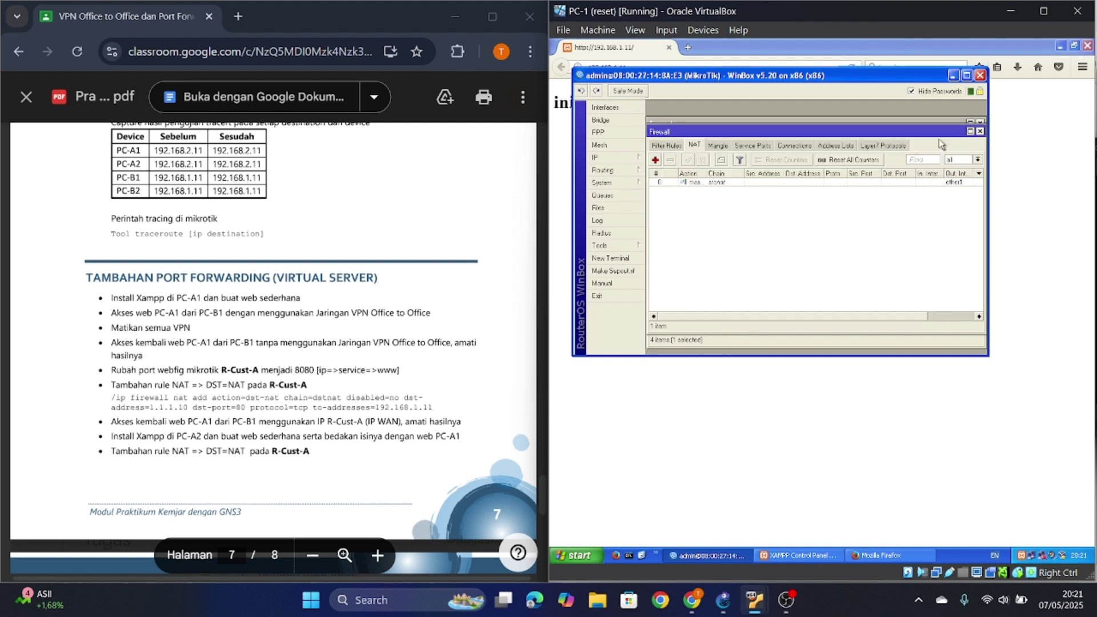
Start a new NAT rule with chain dstnat, destination address 1.1.1.10, protocol 6 (tcp) and destination port 80.
{"action": "left_click", "coordinate": [655, 160]}
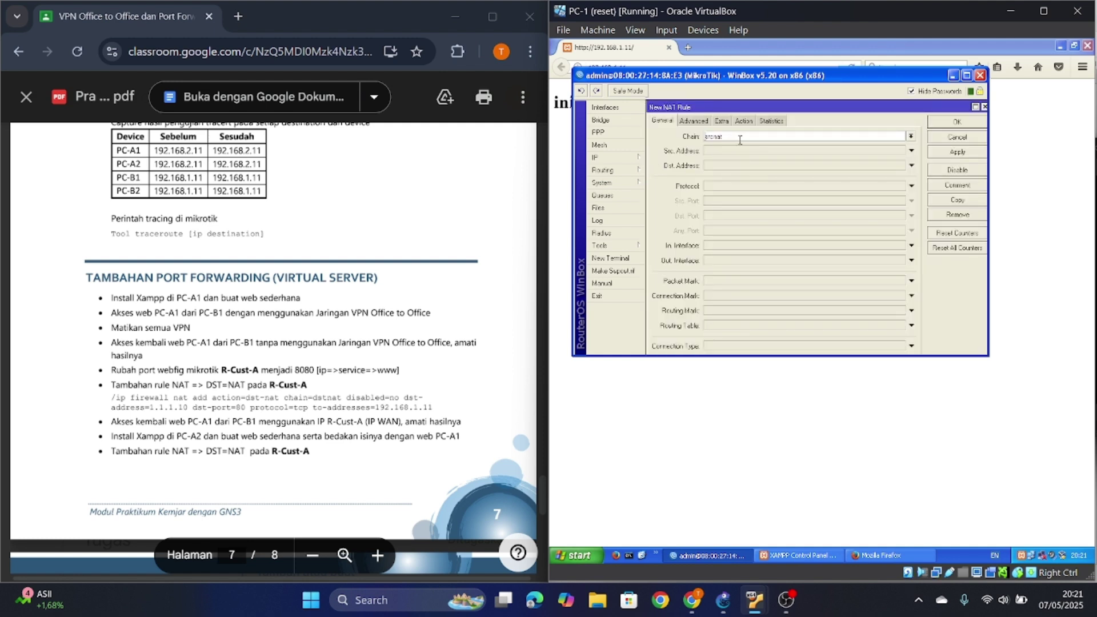
{"action": "left_click", "coordinate": [911, 137]}
{"action": "left_click", "coordinate": [793, 145]}
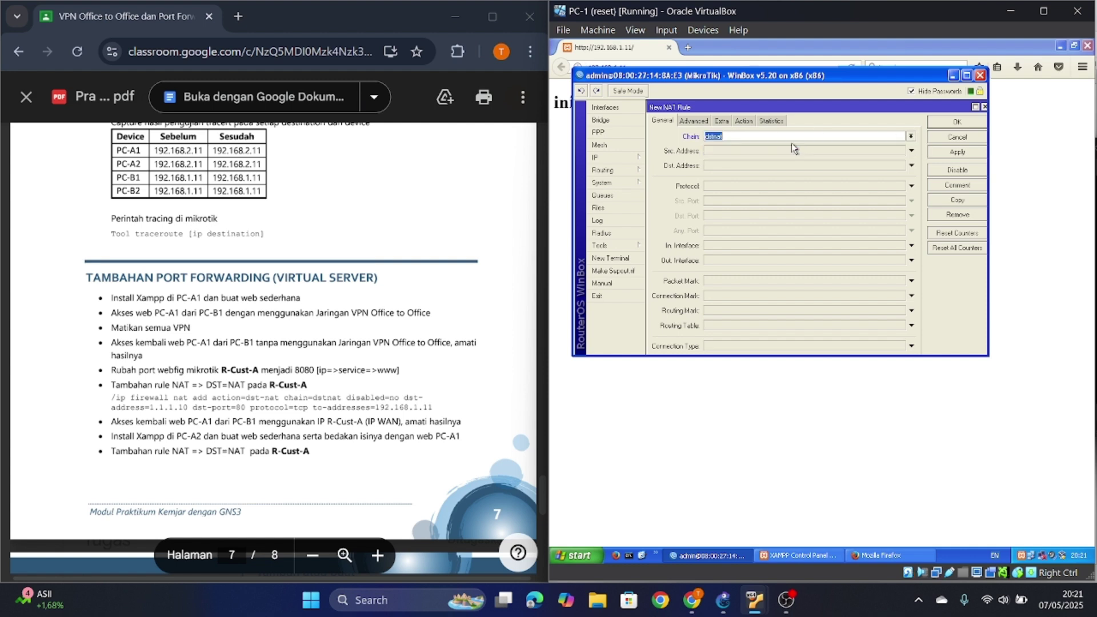
{"action": "left_click", "coordinate": [749, 167]}
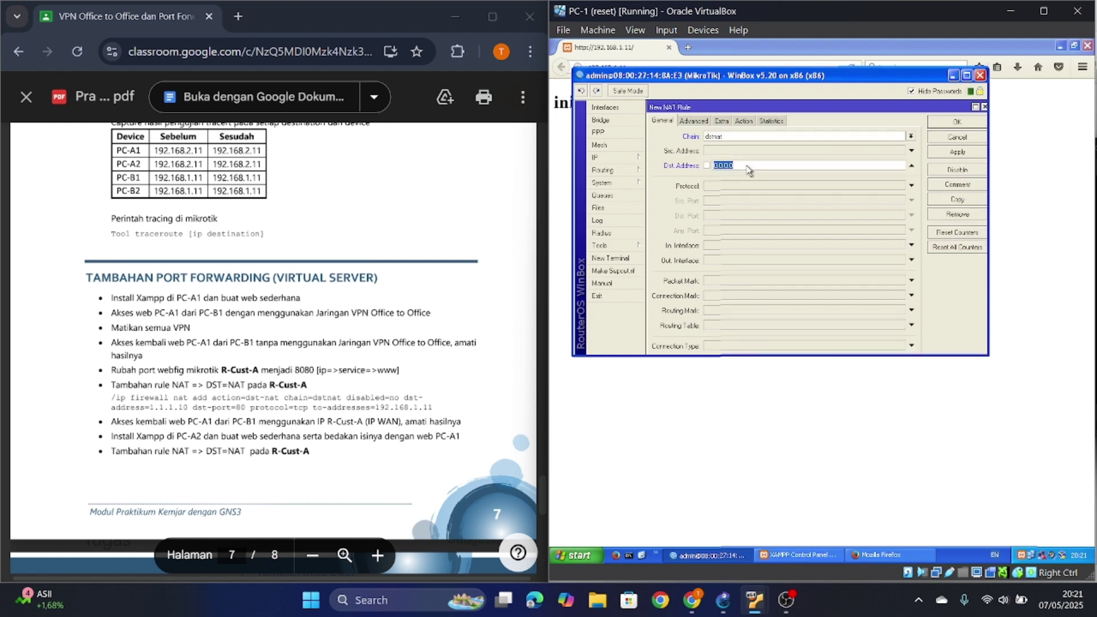
{"action": "type", "text": "1.1.1.10"}
{"action": "left_click", "coordinate": [720, 186]}
{"action": "type", "text": "6 (tcp"}
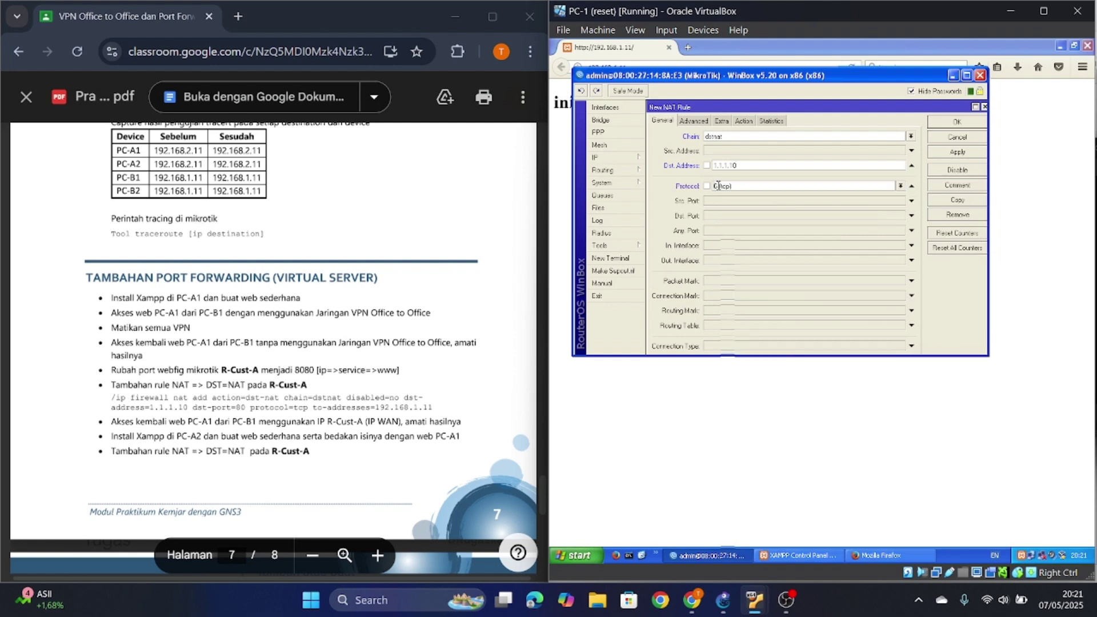
{"action": "left_click", "coordinate": [731, 216]}
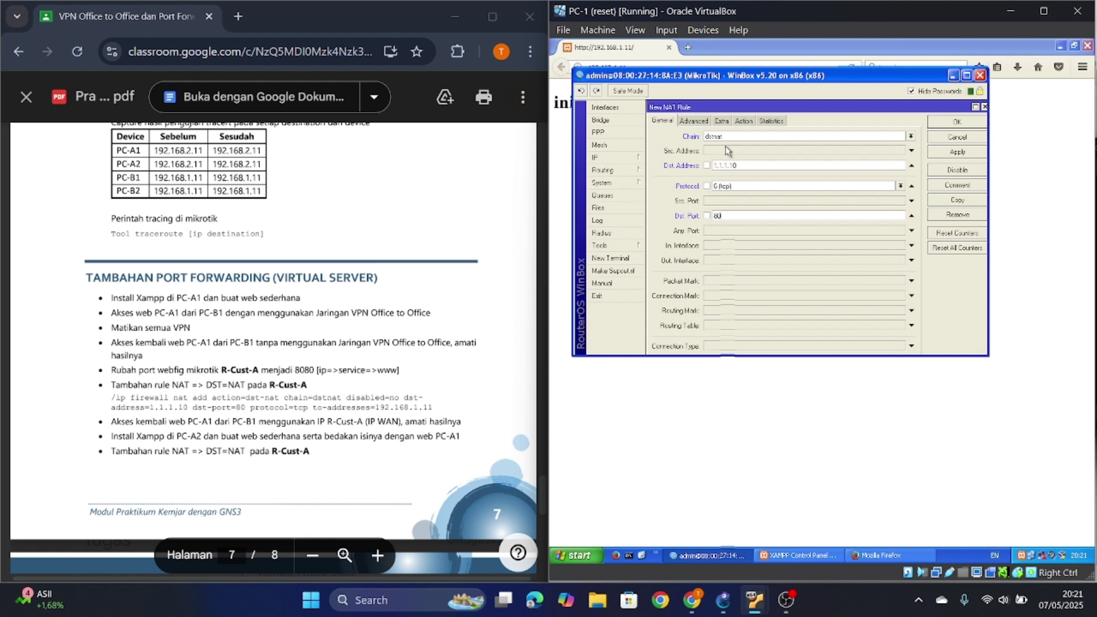
Set the new NAT rule's action to dst-nat with To Addresses 192.168.1.11 and save the rule.
{"action": "left_click", "coordinate": [740, 122]}
{"action": "left_click", "coordinate": [736, 137]}
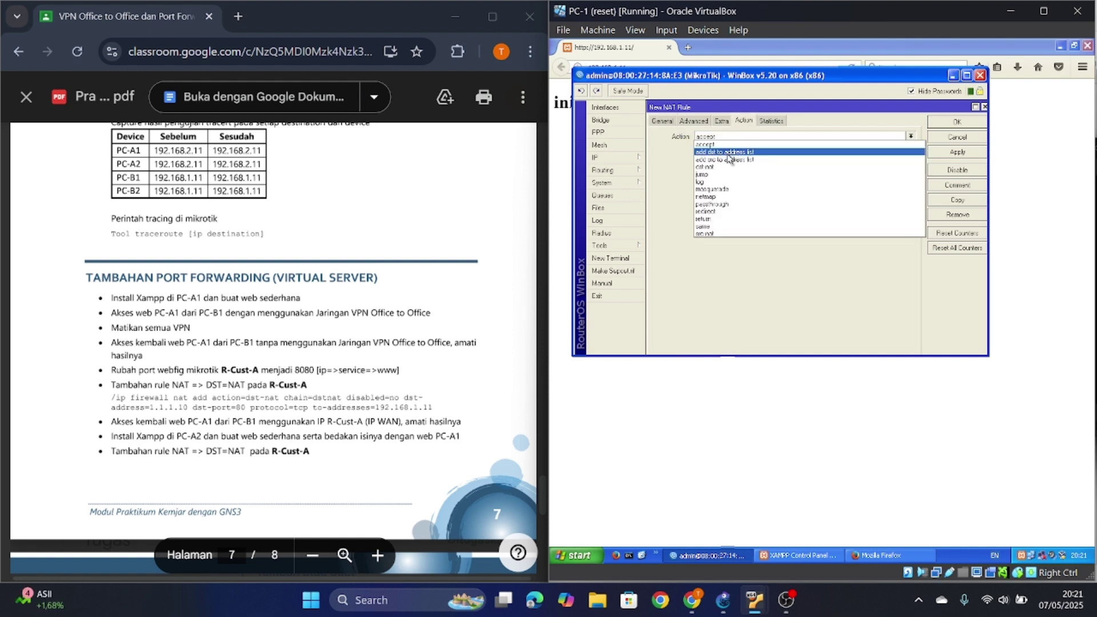
{"action": "left_click", "coordinate": [723, 167]}
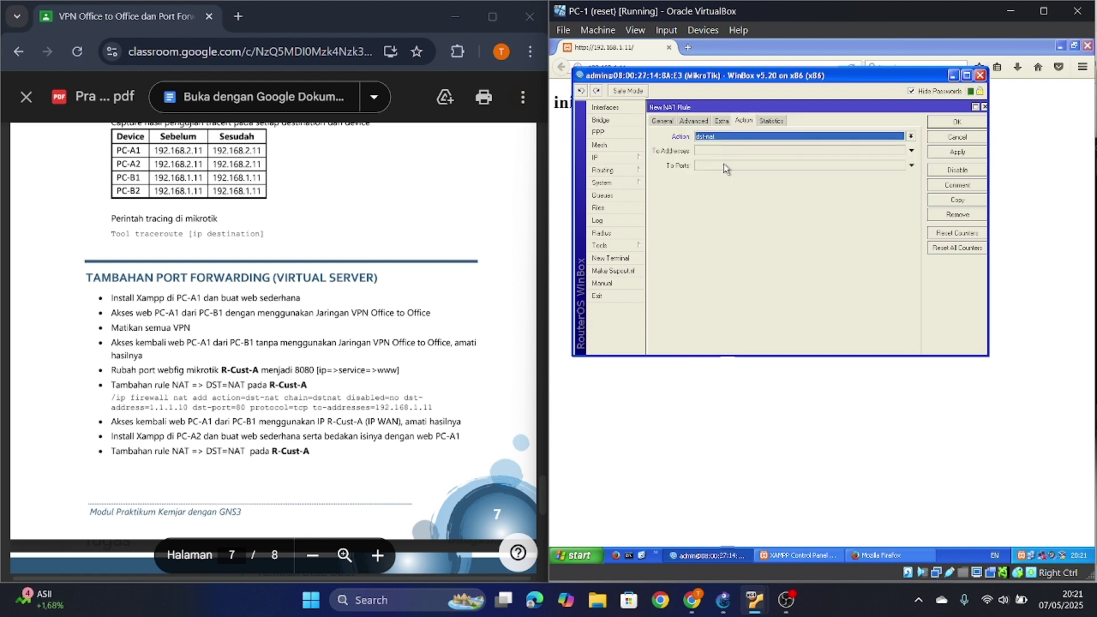
{"action": "left_click", "coordinate": [723, 156]}
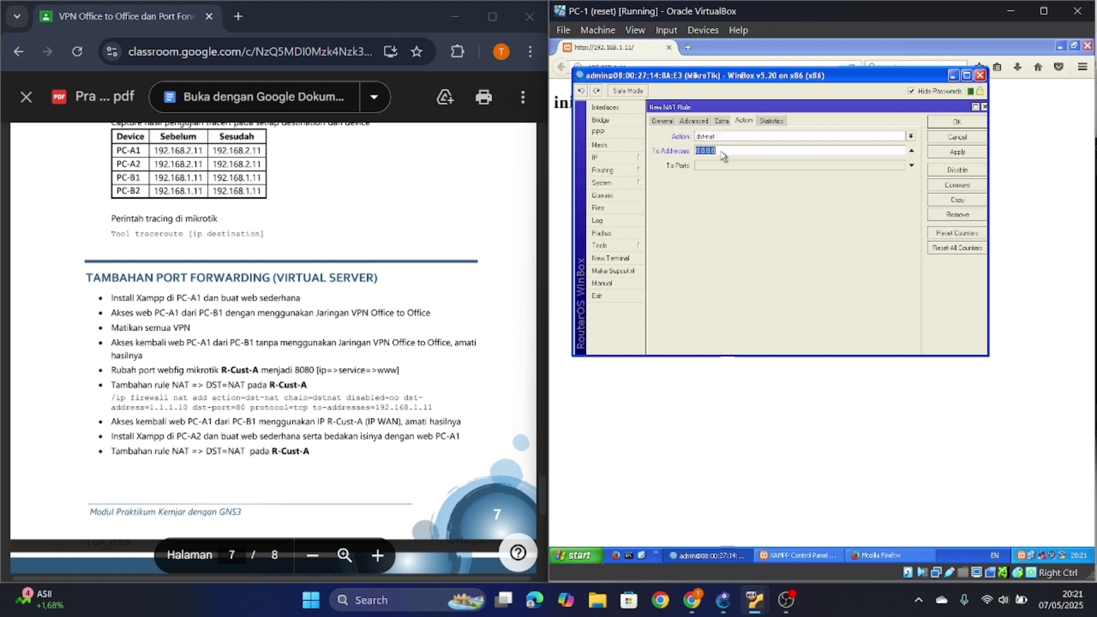
{"action": "type", "text": "192.168.1.11"}
{"action": "left_click", "coordinate": [940, 152]}
{"action": "left_click", "coordinate": [958, 122]}
Switch to PC-3, close the two failed Firefox tabs, and load 1.1.1.10 in a fresh tab.
{"action": "scroll", "coordinate": [326, 316], "scroll_direction": "down", "scroll_amount": 1}
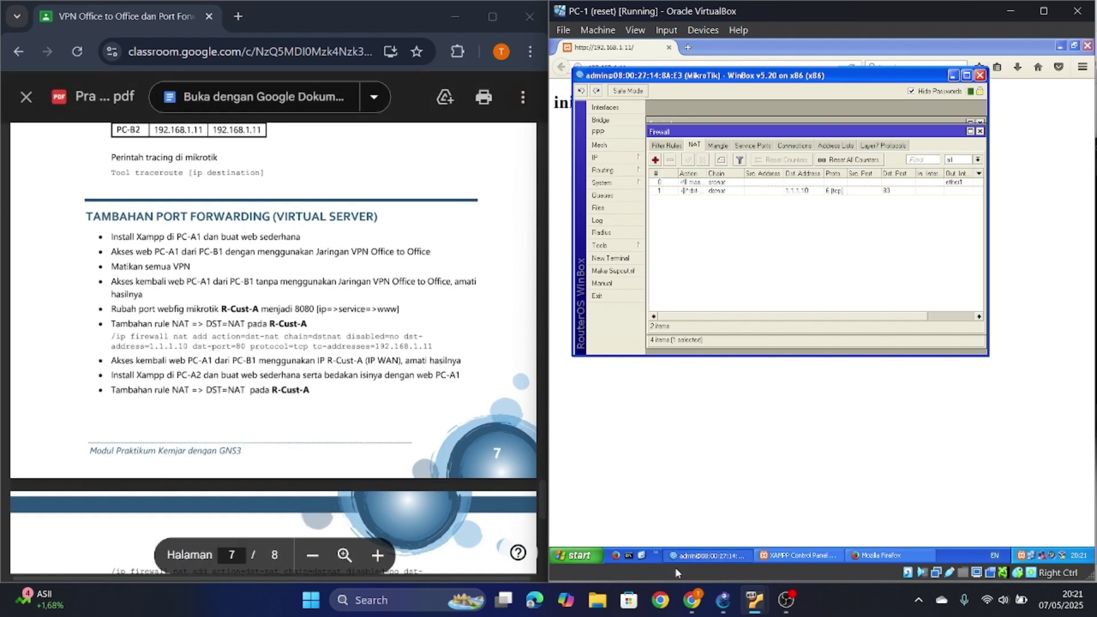
{"action": "mouse_move", "coordinate": [756, 607]}
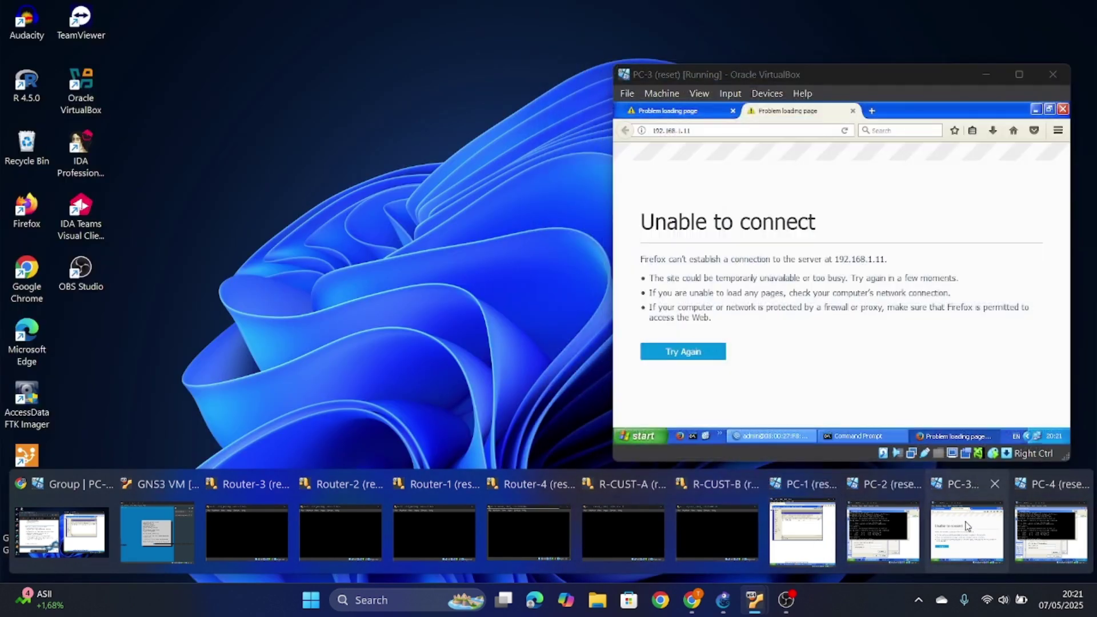
{"action": "left_click", "coordinate": [965, 531]}
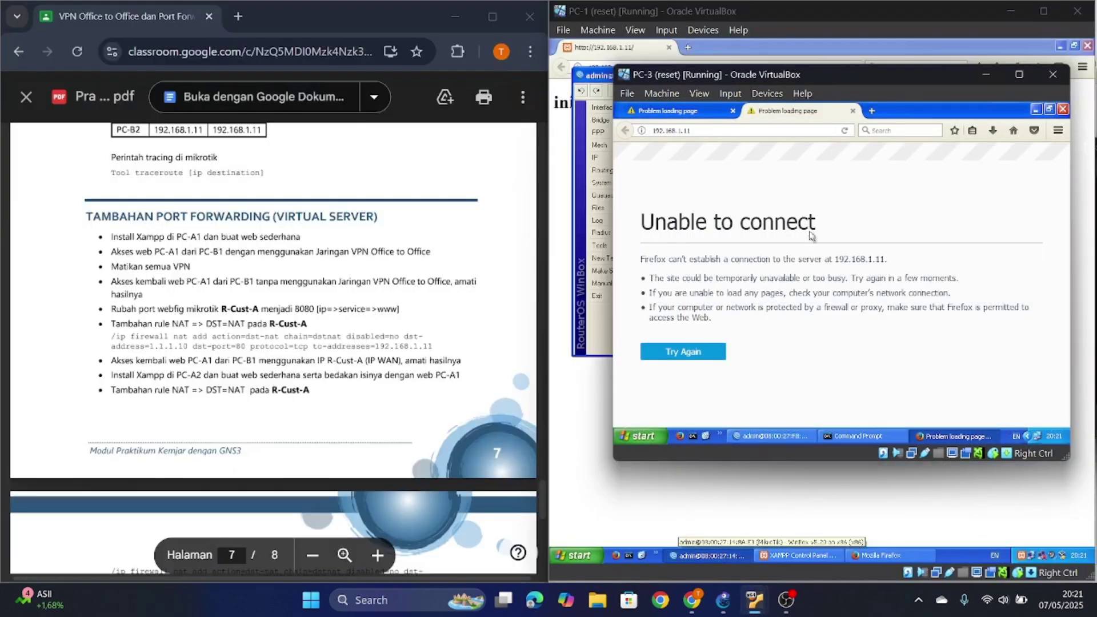
{"action": "left_click", "coordinate": [853, 111]}
{"action": "left_click", "coordinate": [751, 112]}
{"action": "left_click", "coordinate": [732, 111]}
{"action": "left_click", "coordinate": [732, 131]}
{"action": "type", "text": "1.1.1.10"}
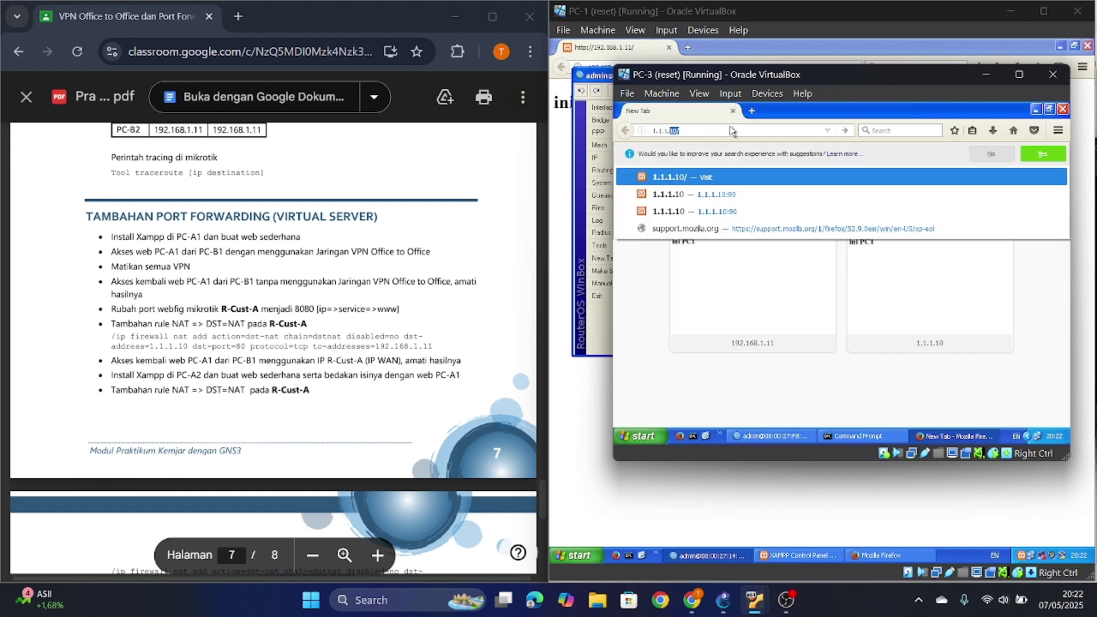
{"action": "key", "text": "Return"}
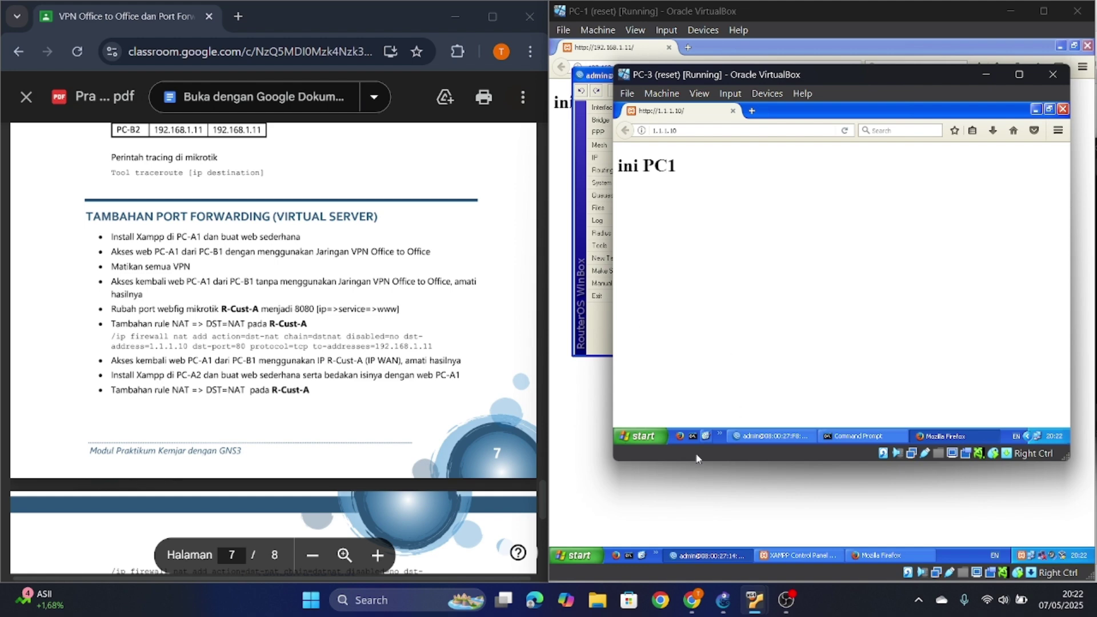
Switch to PC-2 and close its Command Prompt, the connection's properties and status dialogs, and the Network Connections window.
{"action": "mouse_move", "coordinate": [756, 610]}
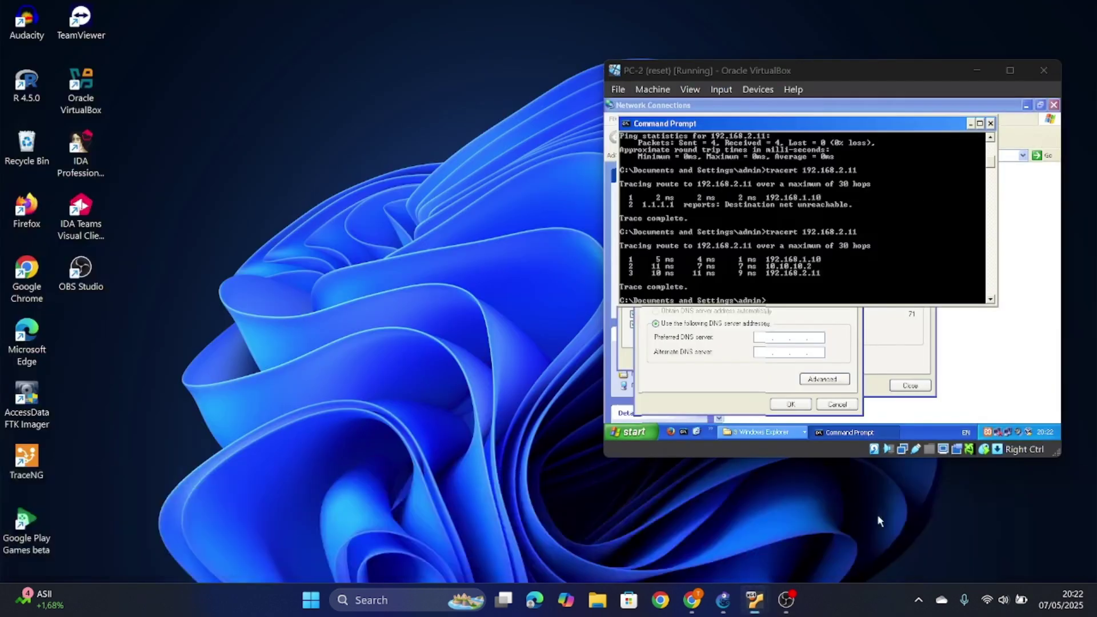
{"action": "left_click", "coordinate": [877, 514]}
{"action": "left_click", "coordinate": [992, 123]}
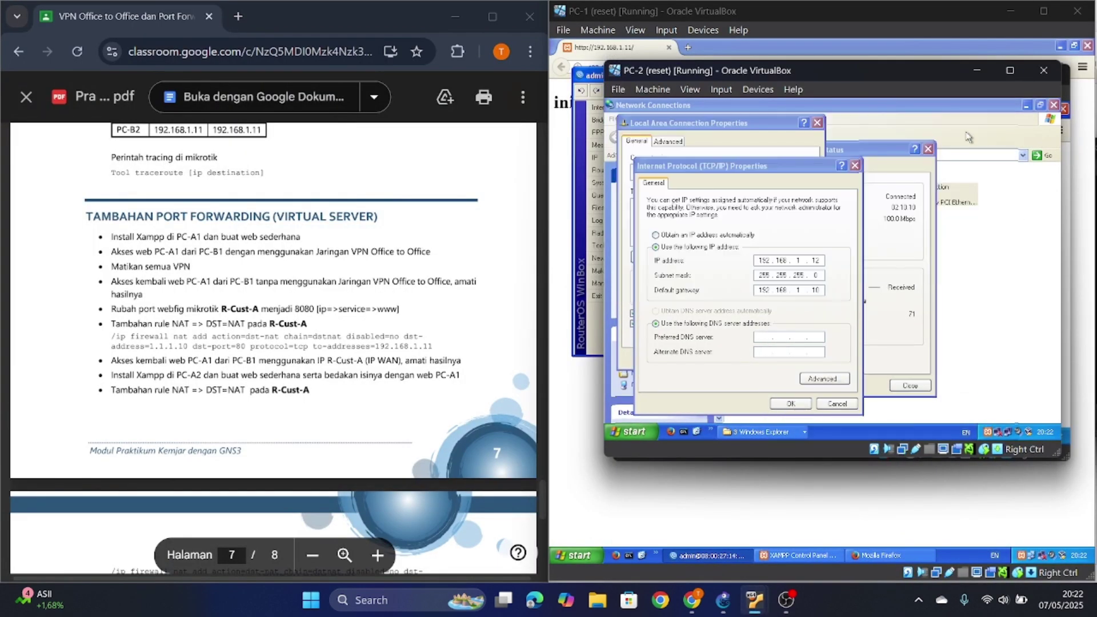
{"action": "left_click", "coordinate": [854, 167]}
{"action": "left_click", "coordinate": [817, 123]}
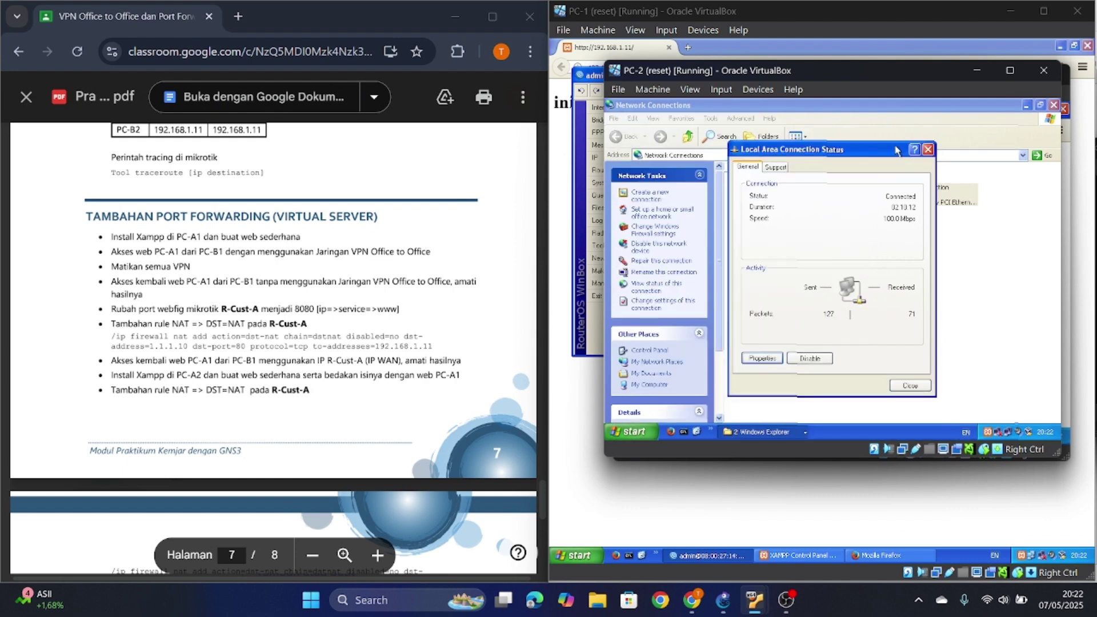
{"action": "left_click", "coordinate": [928, 149]}
{"action": "left_click", "coordinate": [1053, 106]}
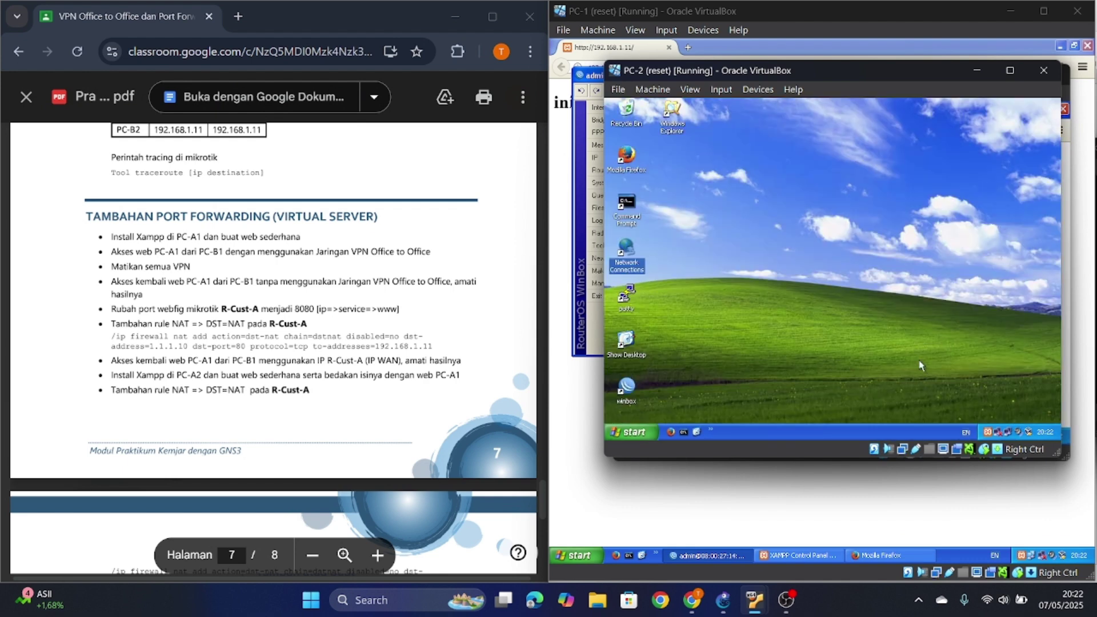
Check the index file's source in the htdocs folder of PC-2's XAMPP, close both, and minimize the XAMPP Control Panel.
{"action": "left_click", "coordinate": [989, 432]}
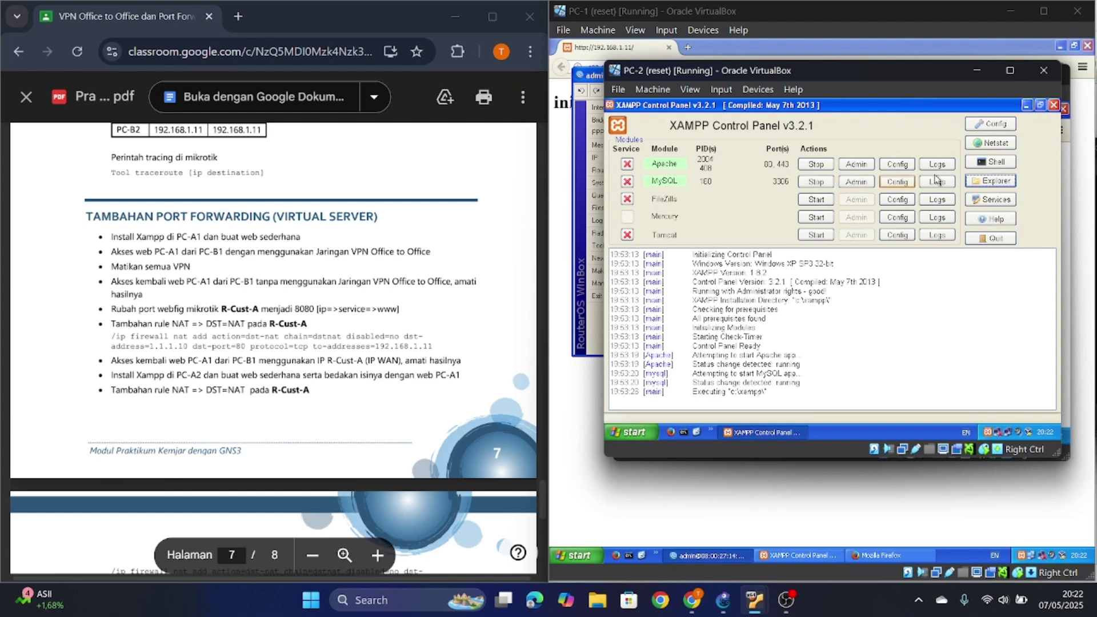
{"action": "left_click", "coordinate": [995, 181]}
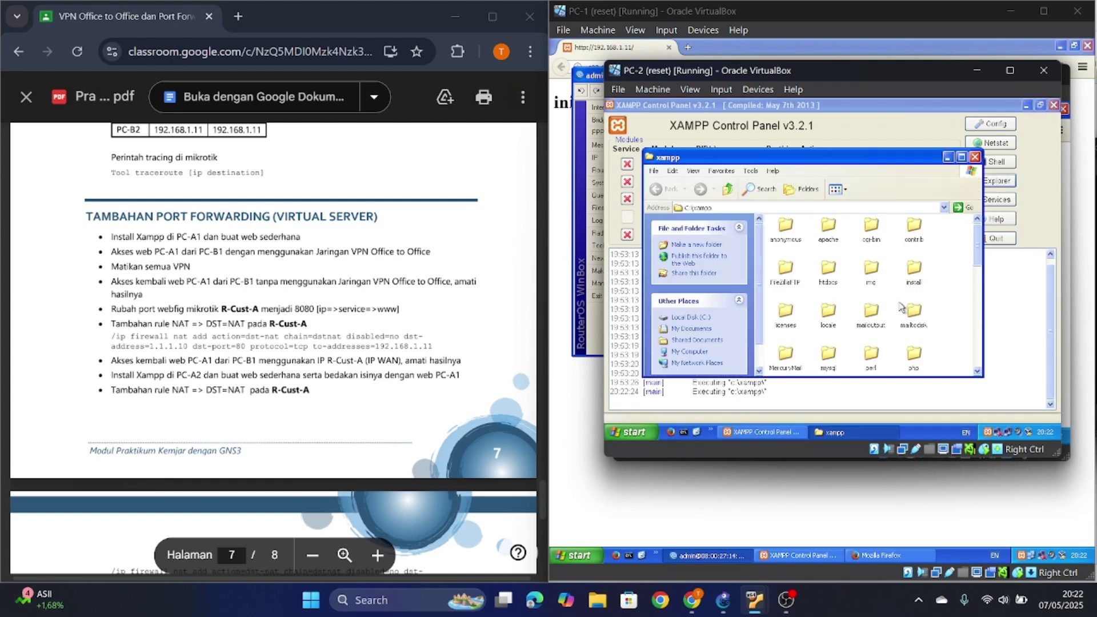
{"action": "double_click", "coordinate": [830, 277]}
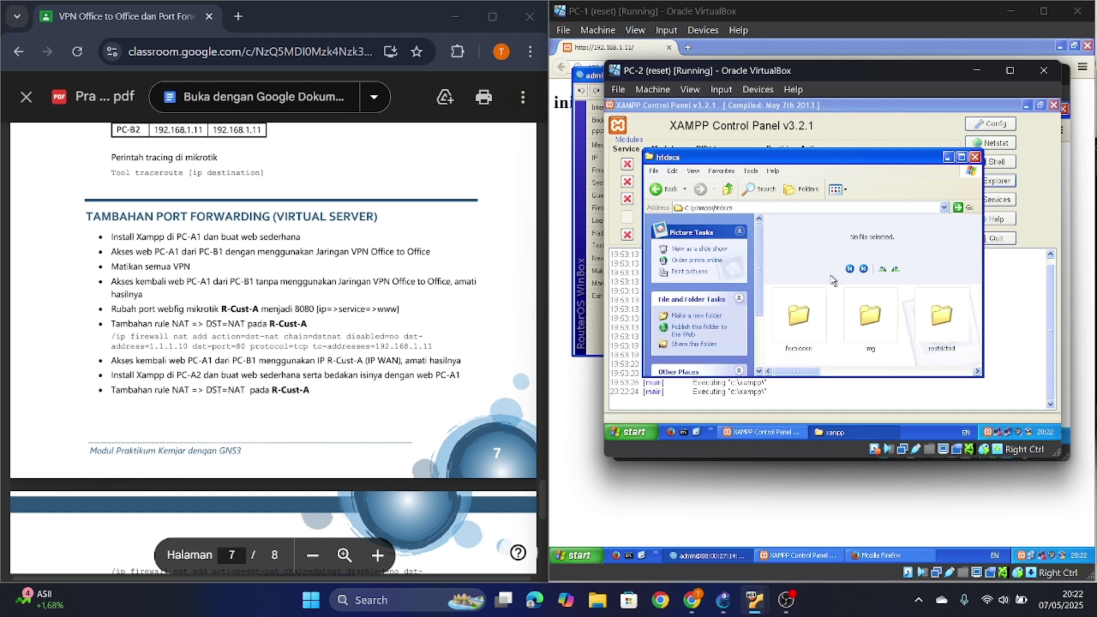
{"action": "left_click_drag", "start_coordinate": [829, 378], "coordinate": [920, 375]}
{"action": "right_click", "coordinate": [924, 317]}
{"action": "left_click", "coordinate": [953, 334]}
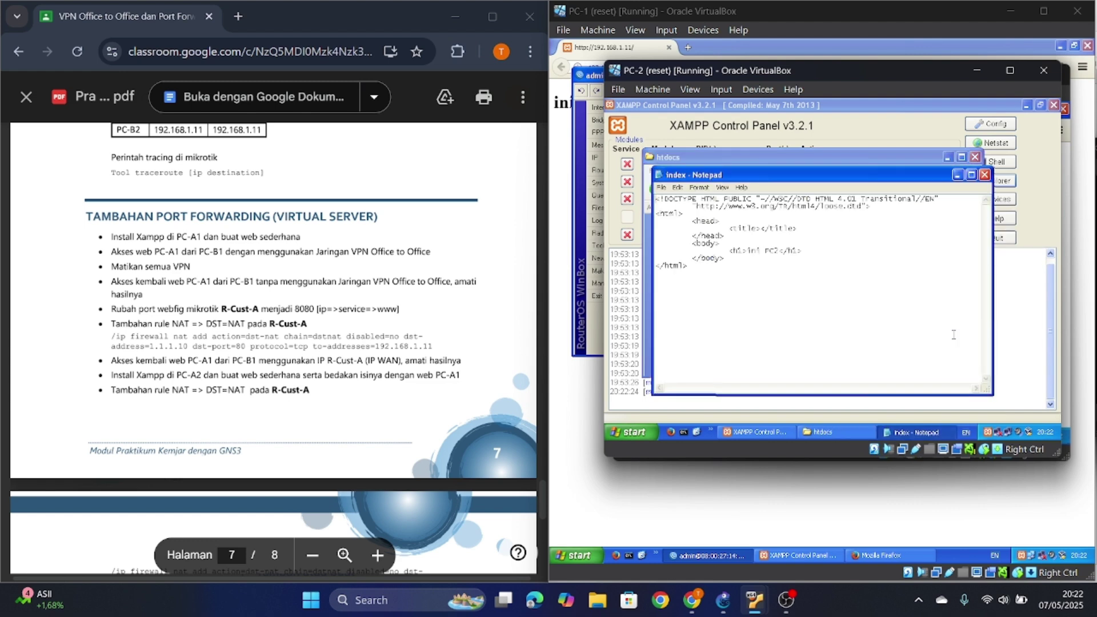
{"action": "left_click", "coordinate": [985, 174]}
{"action": "left_click", "coordinate": [975, 156]}
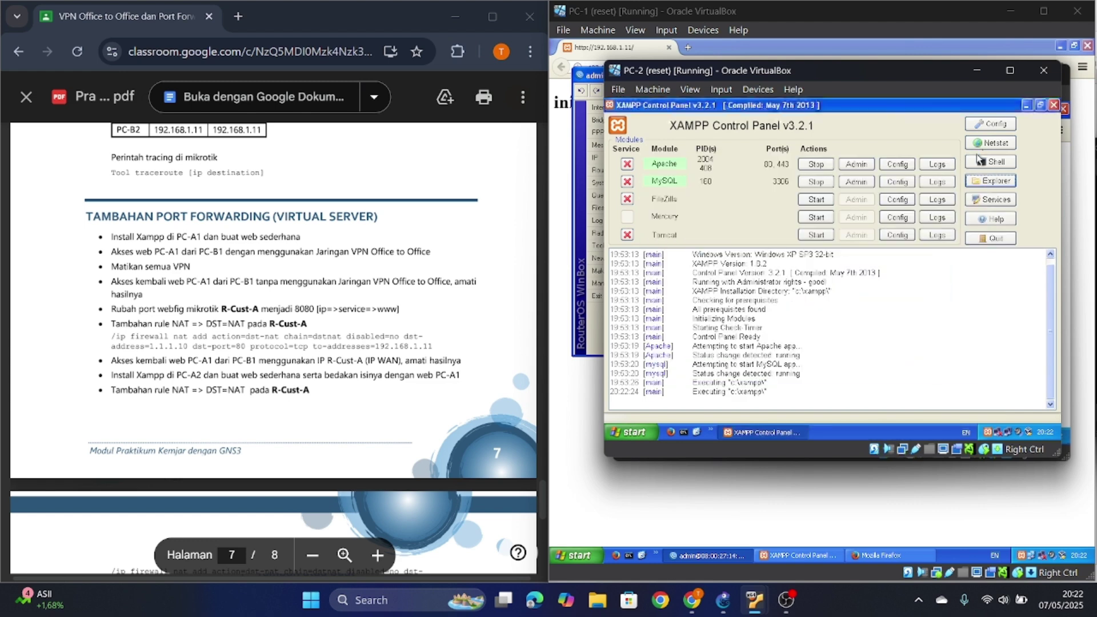
{"action": "left_click", "coordinate": [1027, 105]}
In PC-1's WinBox, start a new NAT rule with chain dstnat, destination address 1.1.1.10, protocol 6 (tcp) and destination port 90.
{"action": "scroll", "coordinate": [185, 383], "scroll_direction": "down", "scroll_amount": 2}
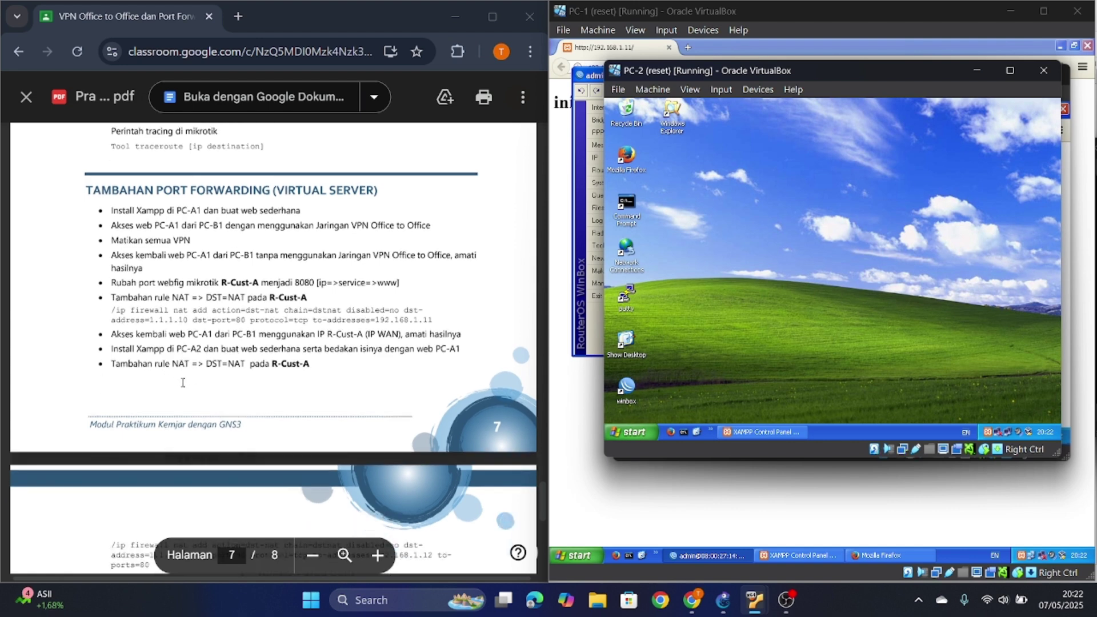
{"action": "scroll", "coordinate": [296, 389], "scroll_direction": "down", "scroll_amount": 1}
{"action": "scroll", "coordinate": [296, 389], "scroll_direction": "down", "scroll_amount": 2}
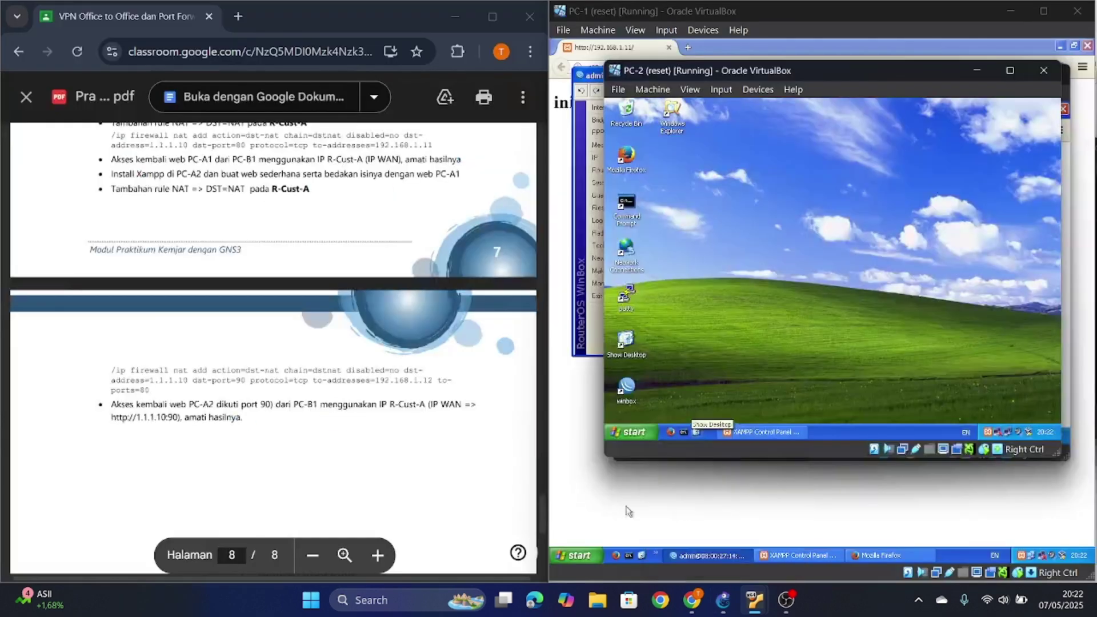
{"action": "left_click", "coordinate": [605, 505]}
{"action": "left_click", "coordinate": [709, 555]}
{"action": "left_click", "coordinate": [655, 160]}
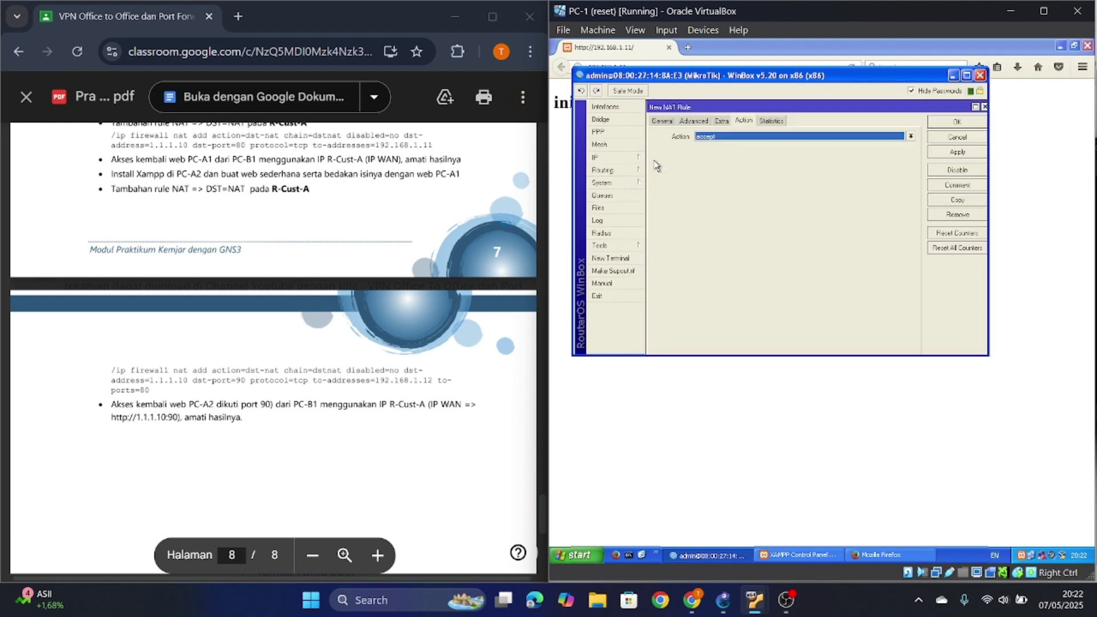
{"action": "left_click", "coordinate": [660, 121]}
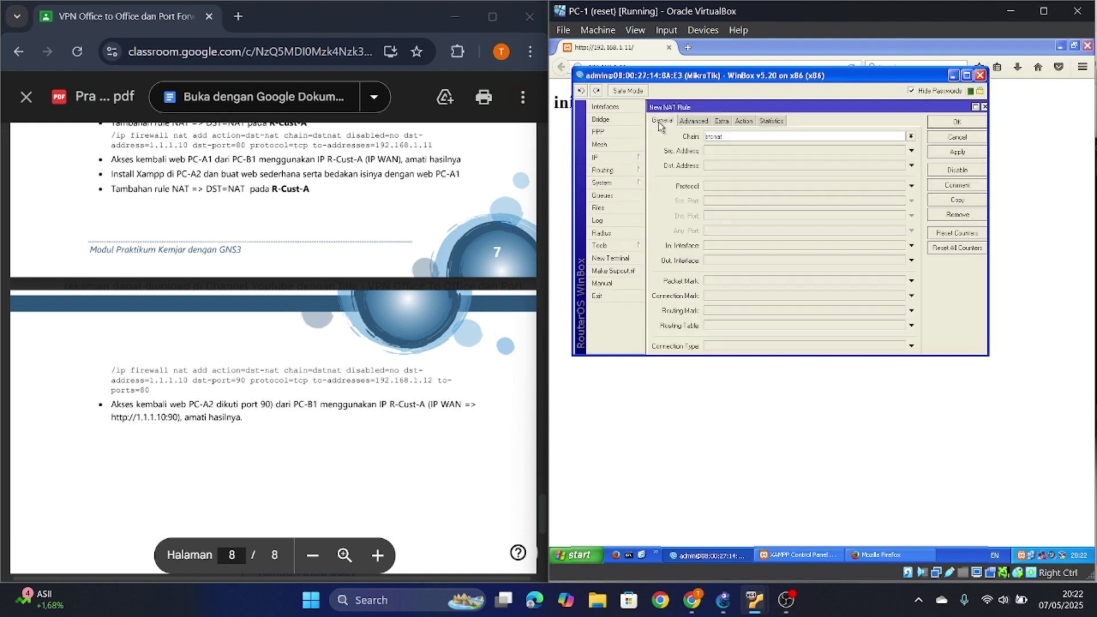
{"action": "left_click", "coordinate": [911, 136]}
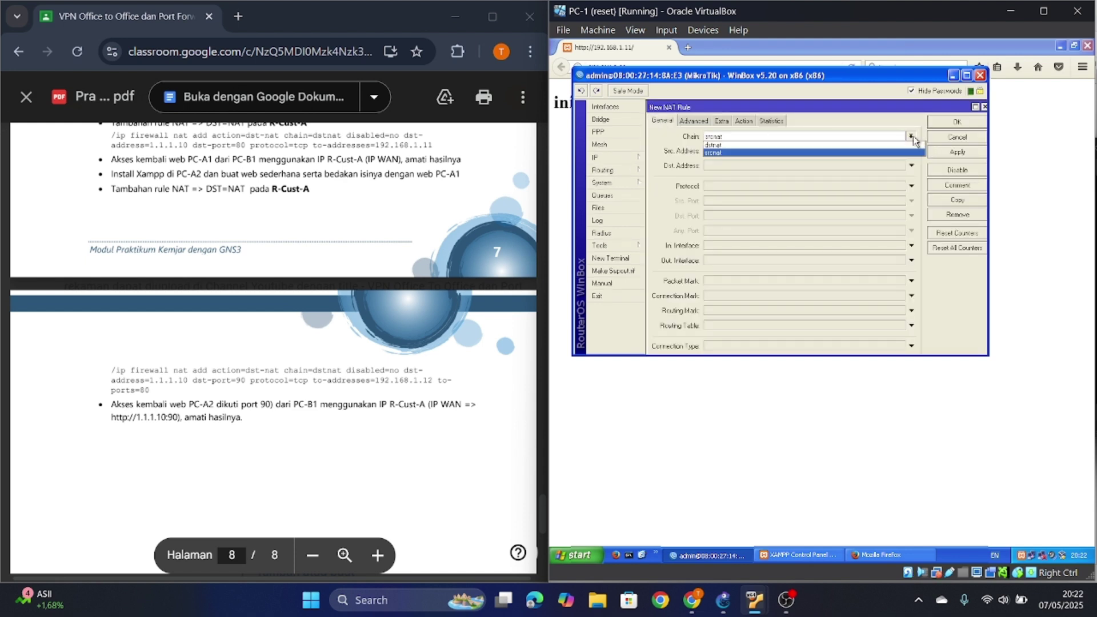
{"action": "left_click", "coordinate": [823, 145]}
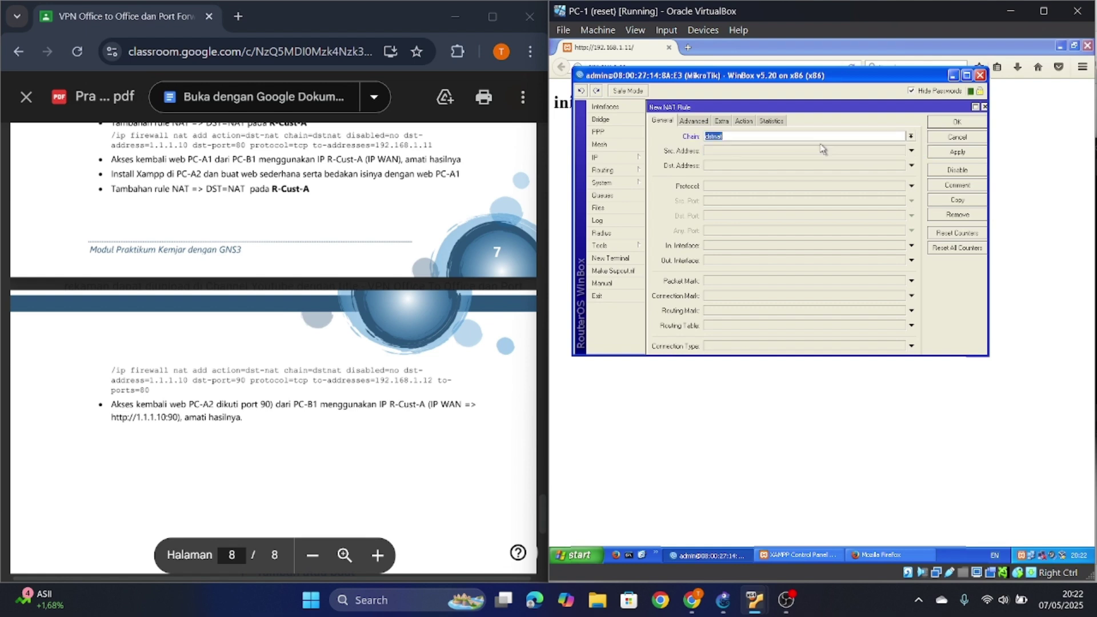
{"action": "left_click", "coordinate": [740, 166]}
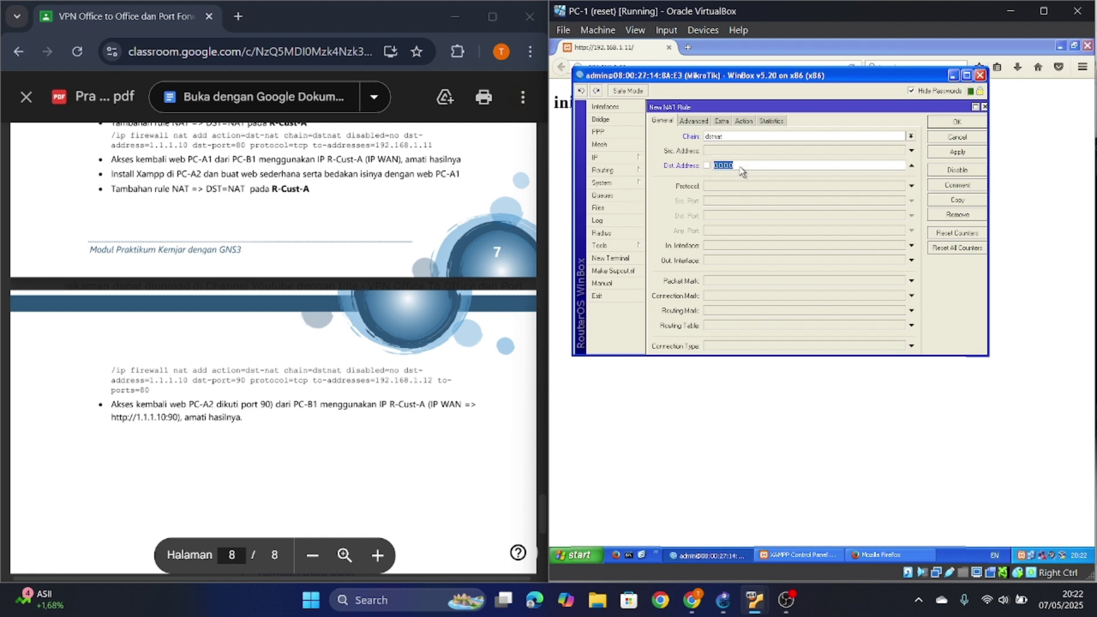
{"action": "type", "text": "1.1.1.10"}
{"action": "left_click", "coordinate": [769, 187]}
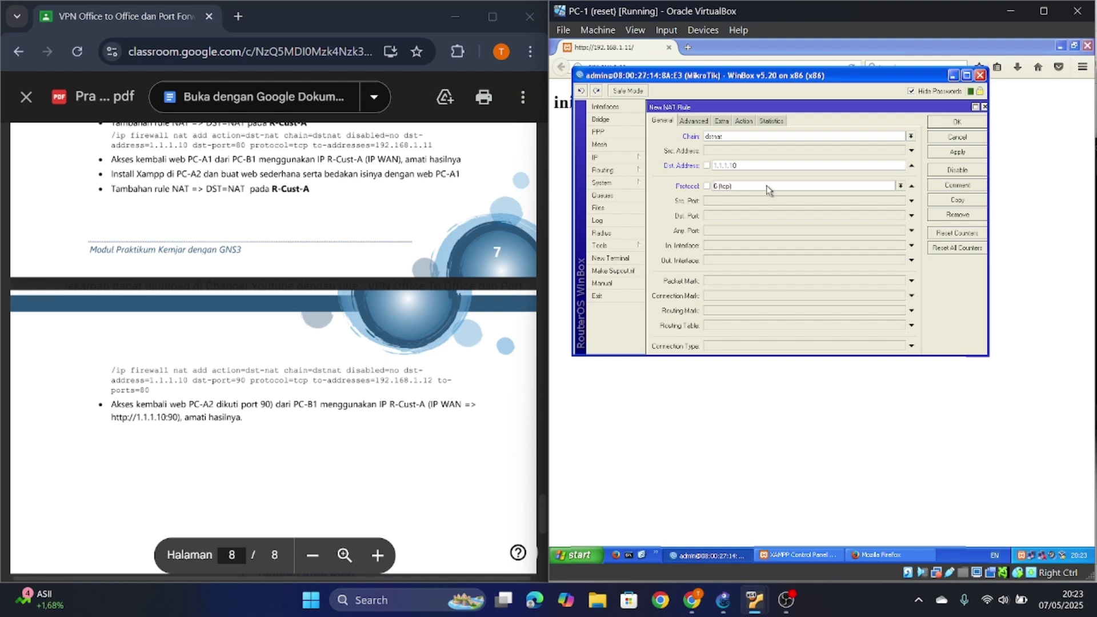
{"action": "left_click", "coordinate": [735, 215]}
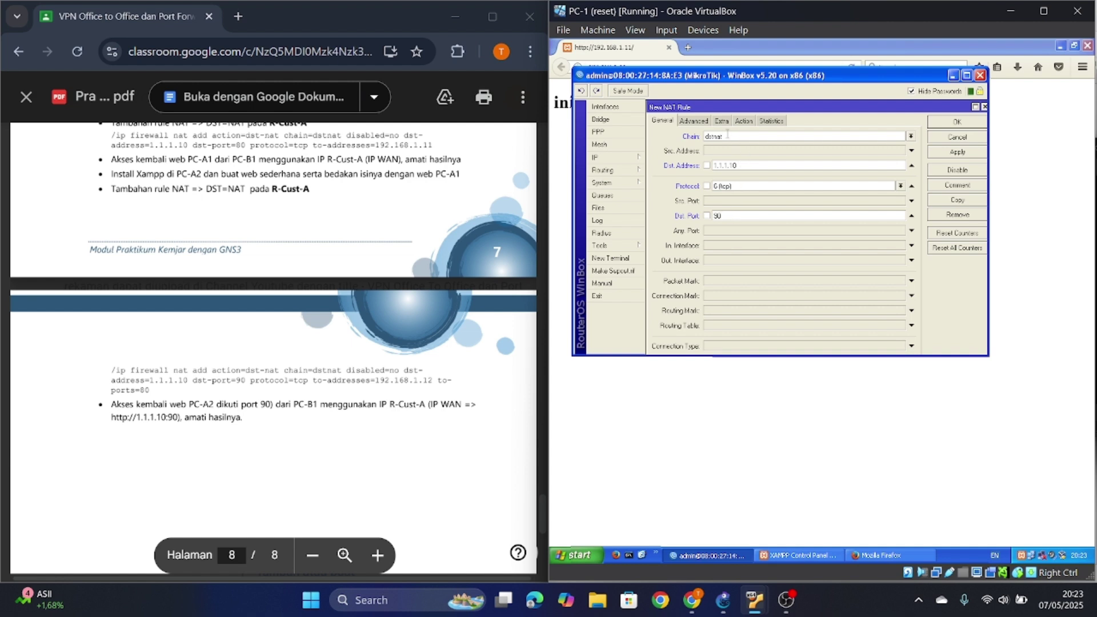
Set the new NAT rule's action to dst-nat with To Addresses 192.168.1.12 and To Ports 80, and save the rule.
{"action": "left_click", "coordinate": [744, 121]}
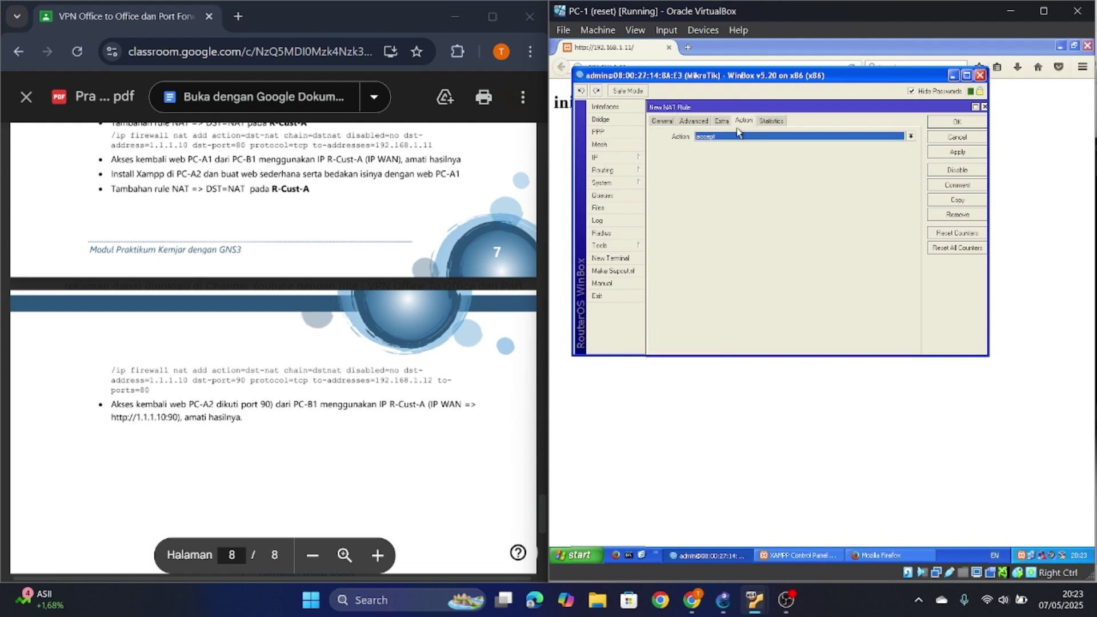
{"action": "left_click", "coordinate": [731, 137]}
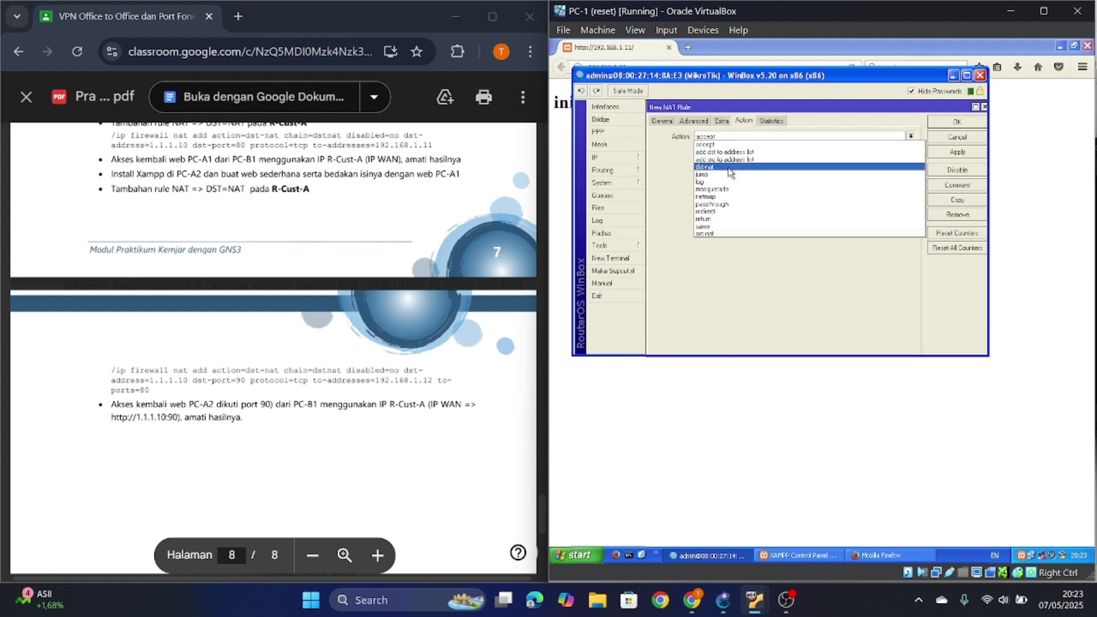
{"action": "left_click", "coordinate": [728, 167]}
{"action": "left_click", "coordinate": [725, 152]}
{"action": "type", "text": "192.168.1.12"}
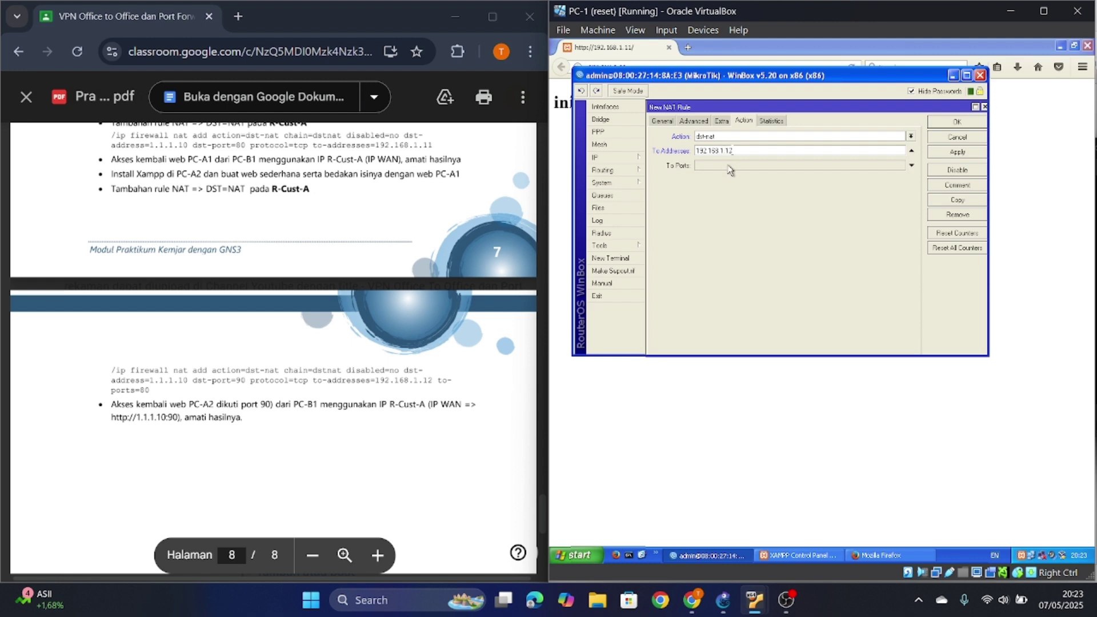
{"action": "left_click", "coordinate": [727, 167]}
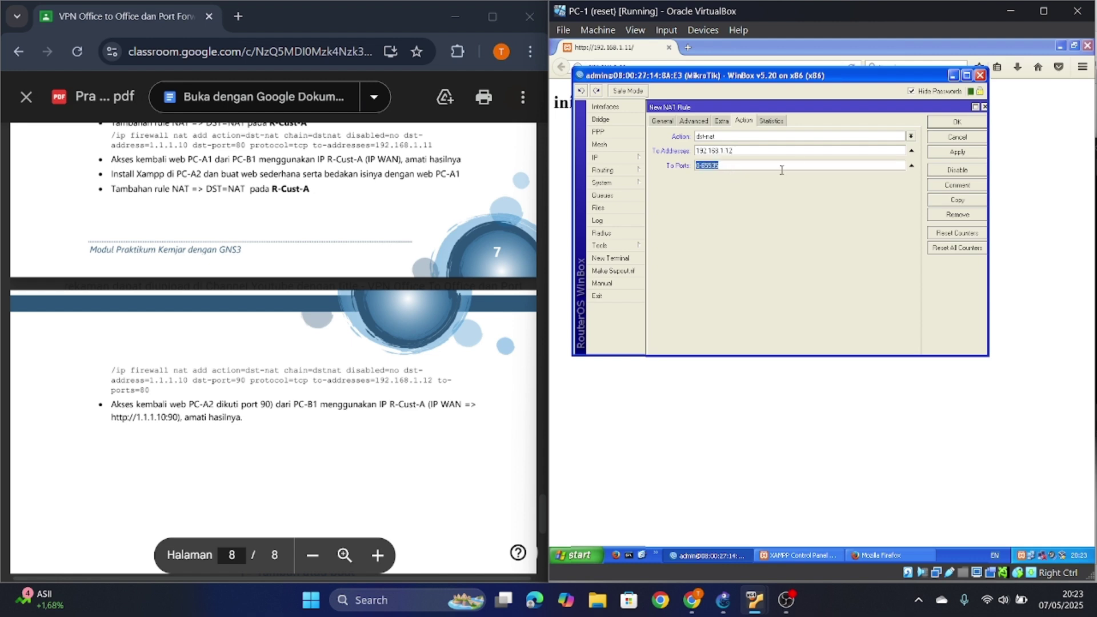
{"action": "type", "text": "80"}
{"action": "left_click", "coordinate": [977, 156]}
{"action": "left_click", "coordinate": [966, 122]}
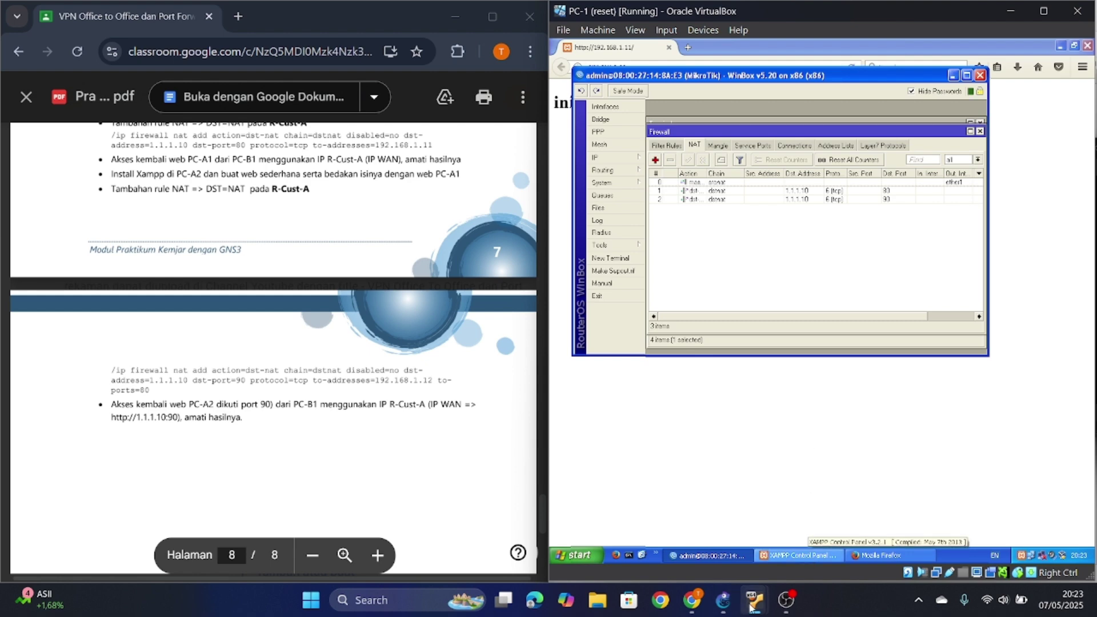
Switch to PC-3, load 1.1.1.10:90 in a new Firefox tab, and check the module for remaining tasks.
{"action": "mouse_move", "coordinate": [751, 608]}
{"action": "left_click", "coordinate": [967, 521]}
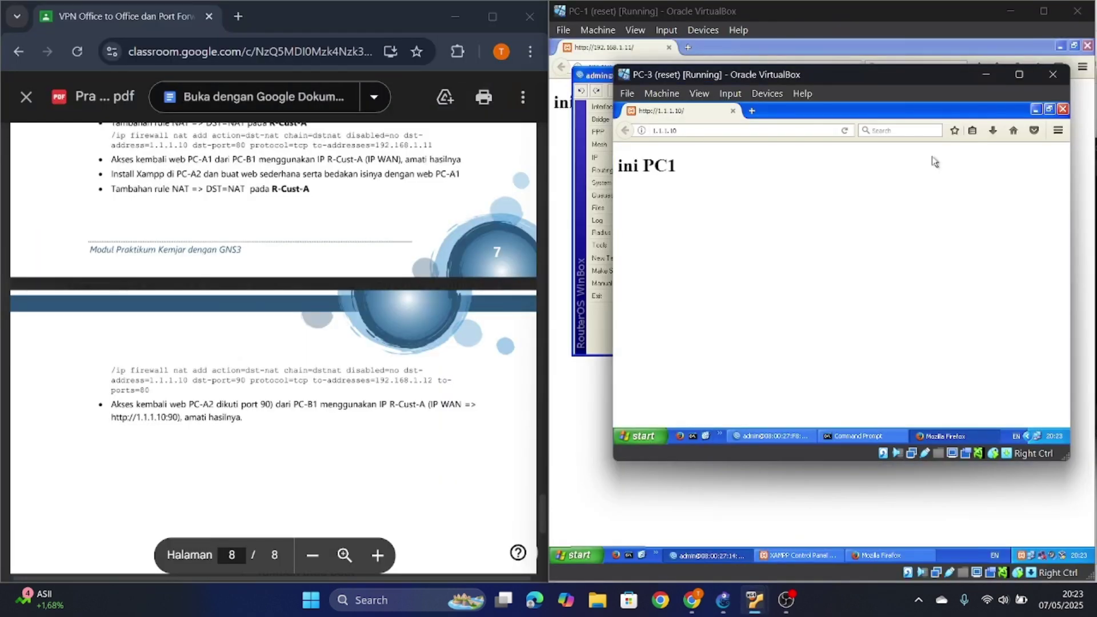
{"action": "left_click", "coordinate": [752, 112]}
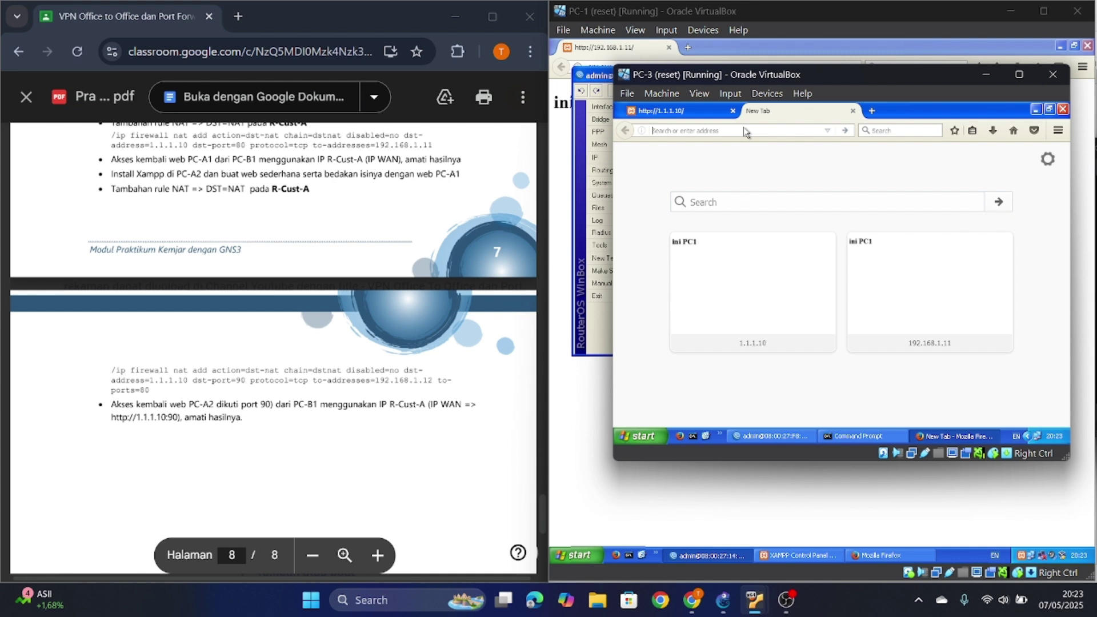
{"action": "type", "text": "1.1.1.1"}
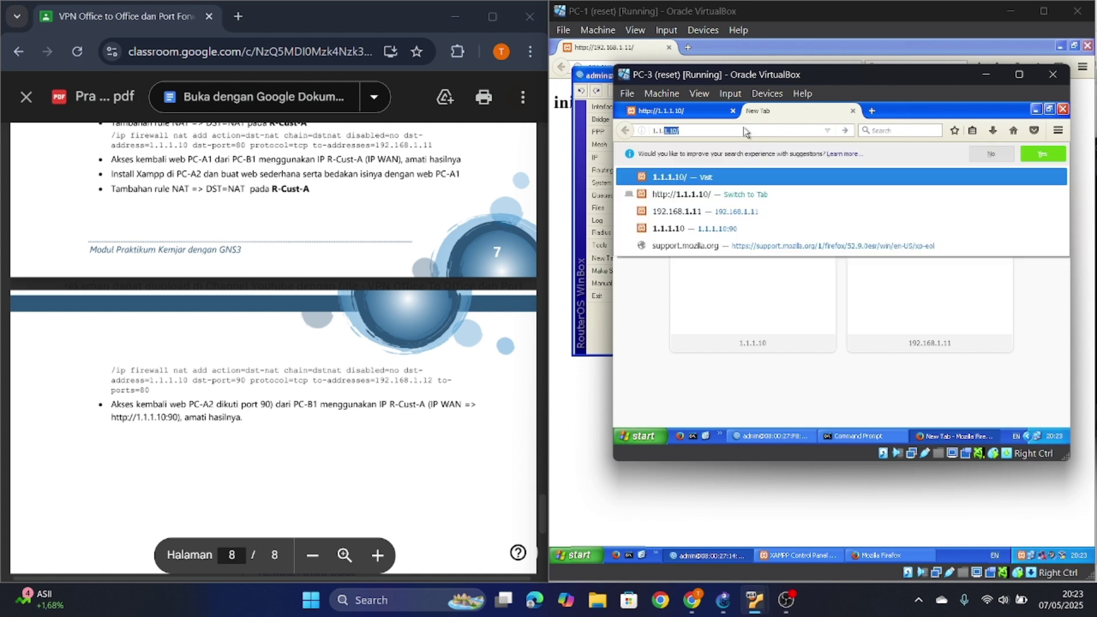
{"action": "type", "text": "0"}
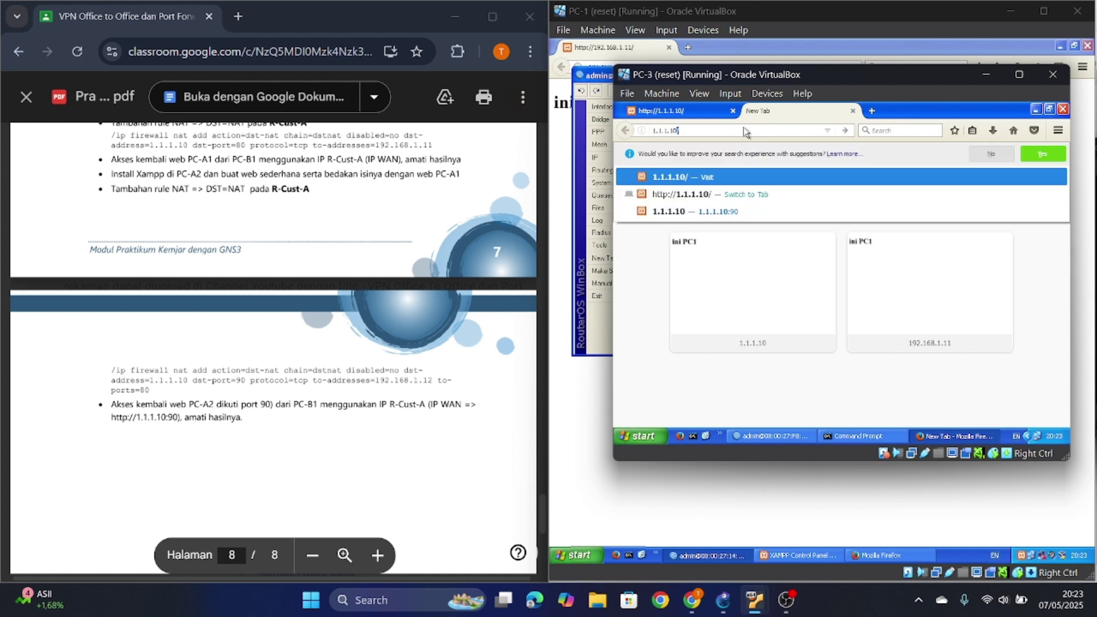
{"action": "type", "text": ":90"}
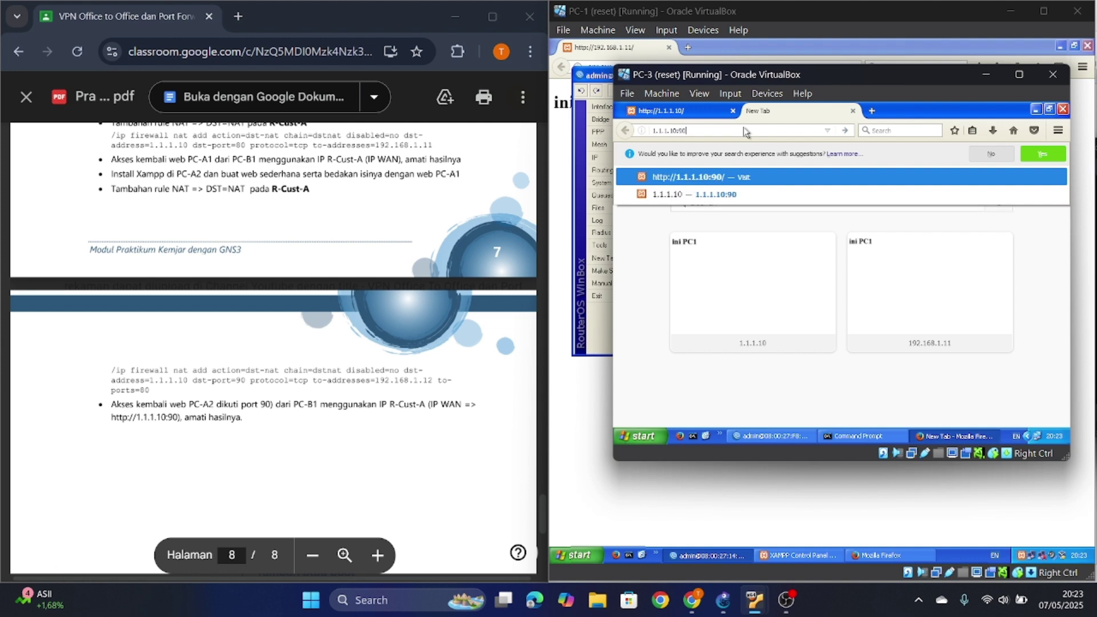
{"action": "key", "text": "Return"}
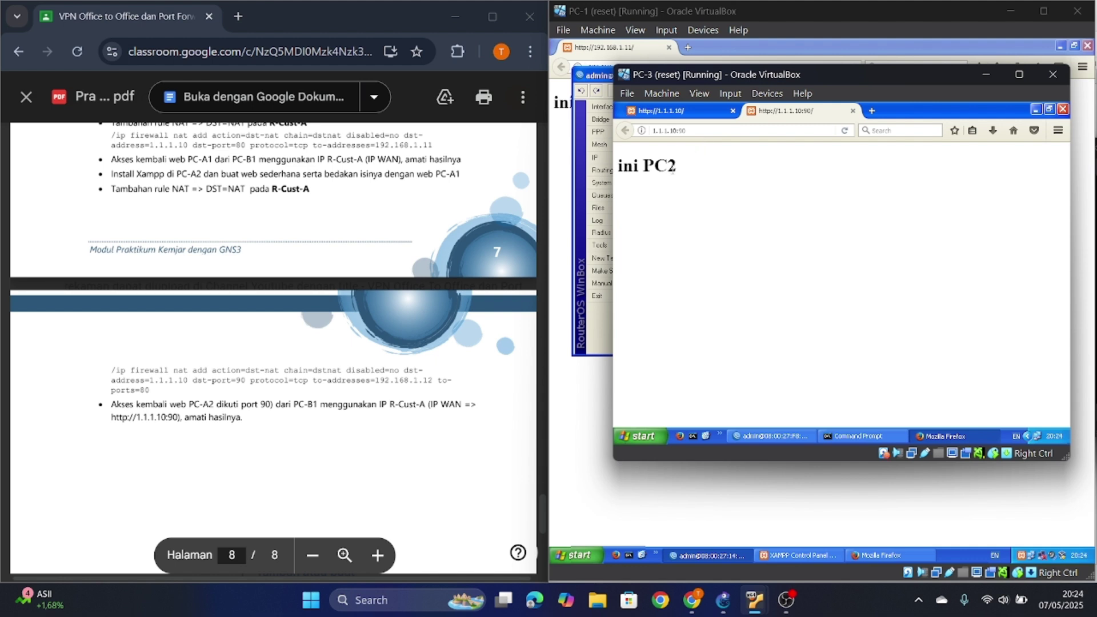
{"action": "scroll", "coordinate": [241, 291], "scroll_direction": "down", "scroll_amount": 3}
{"action": "scroll", "coordinate": [241, 292], "scroll_direction": "up", "scroll_amount": 2}
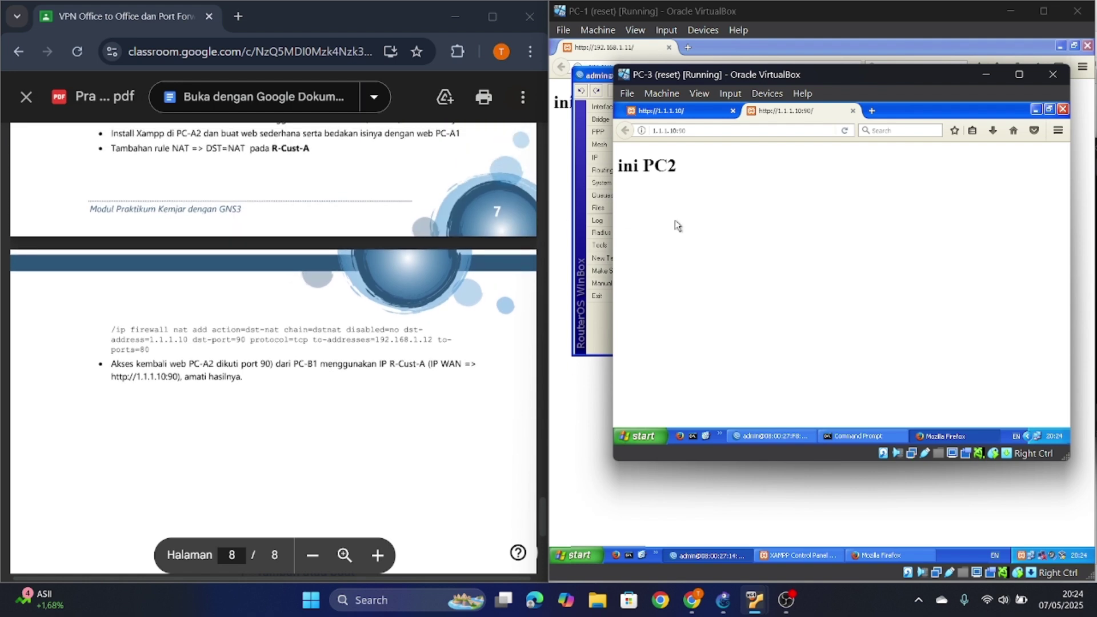